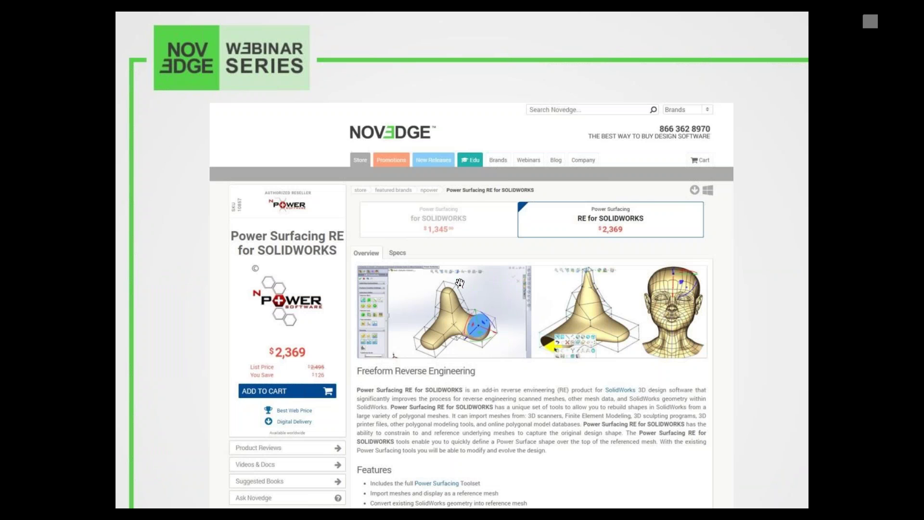
pyautogui.click(460, 283)
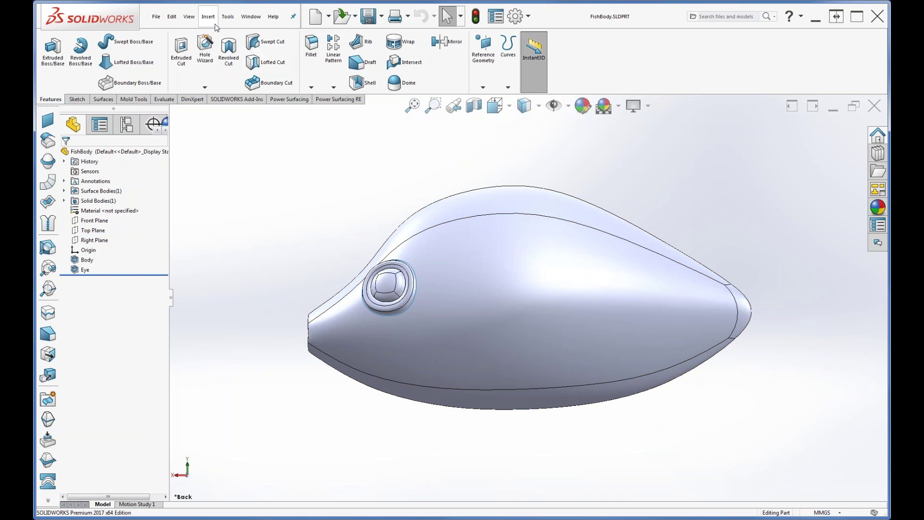
# Step: Import Fin.obj into the current part as a PS OBJ SubD subdivision surface
pyautogui.click(157, 18)
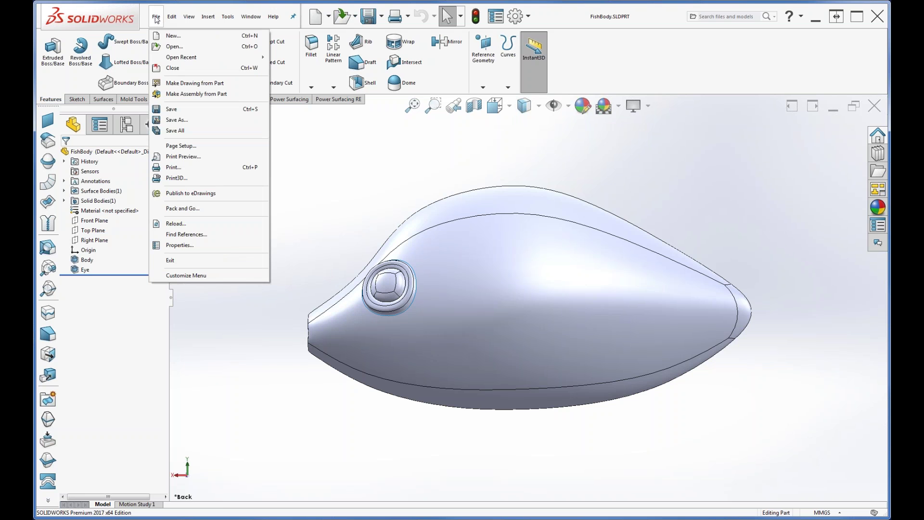
pyautogui.click(175, 48)
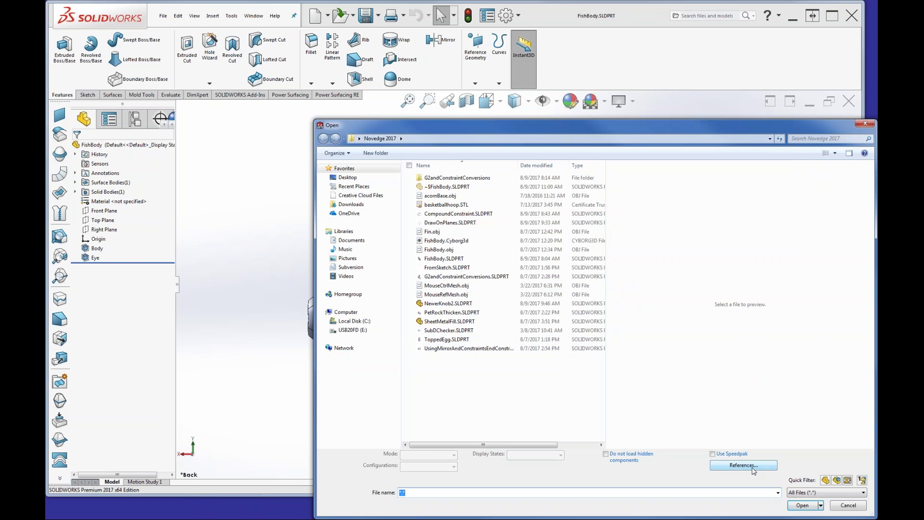
pyautogui.click(836, 494)
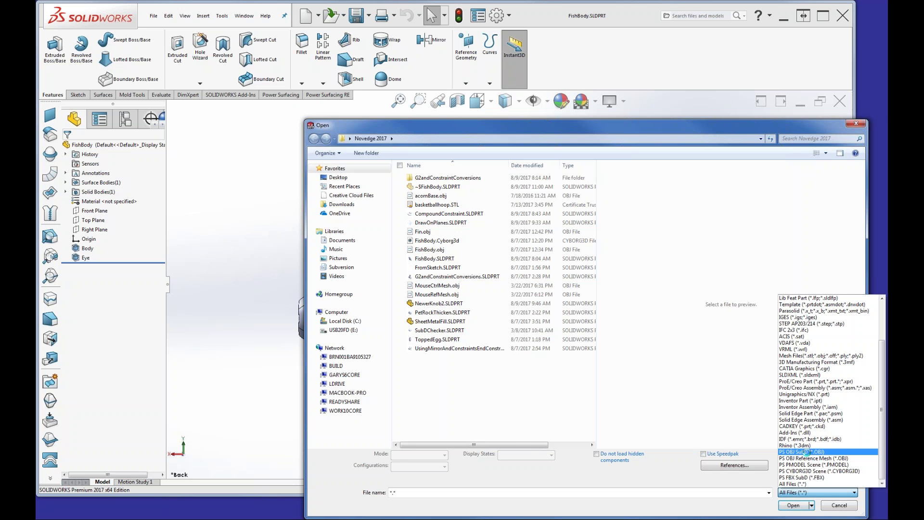
pyautogui.click(805, 452)
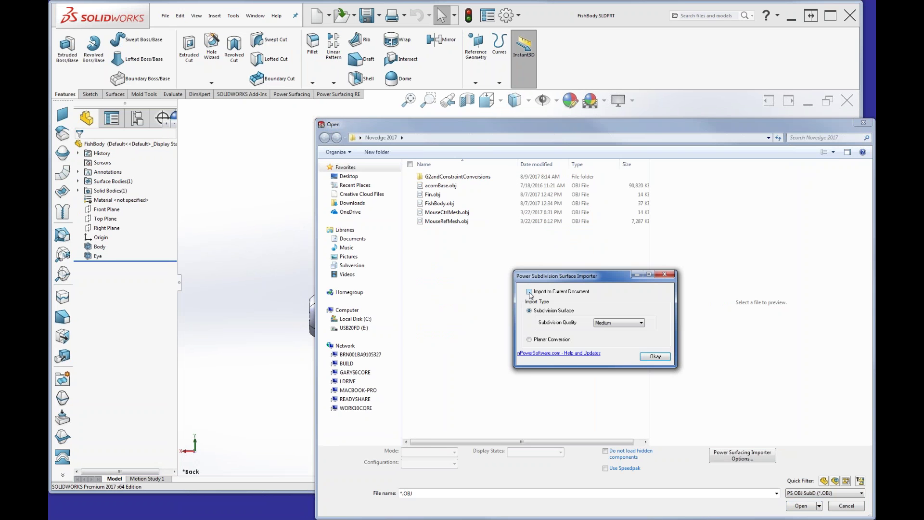
pyautogui.click(654, 357)
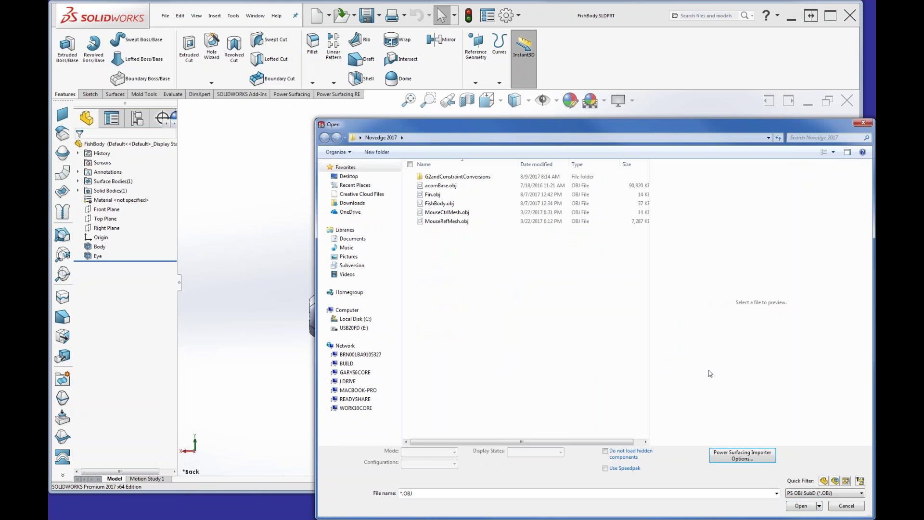
pyautogui.doubleClick(432, 194)
# Step: Select all faces of the imported fin and move it down onto the top of the fish's back
pyautogui.scroll(5, 599, 311)
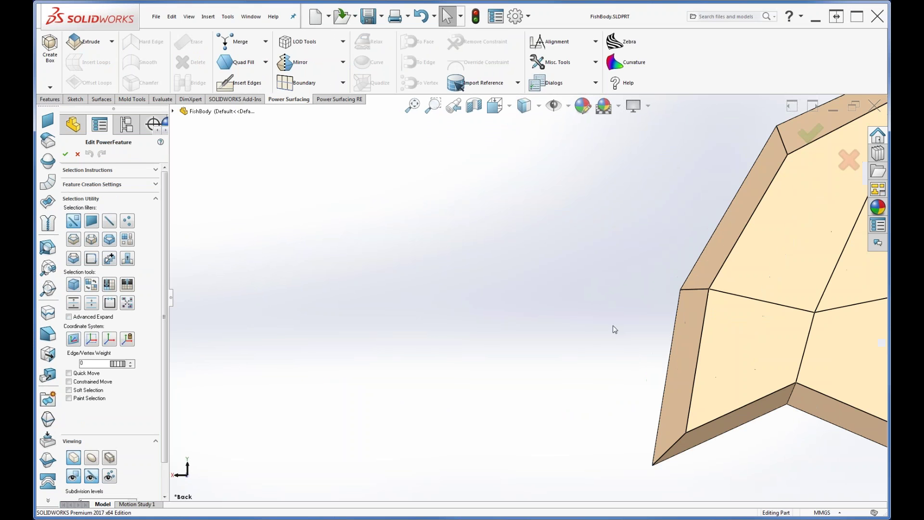
pyautogui.scroll(-8, 611, 323)
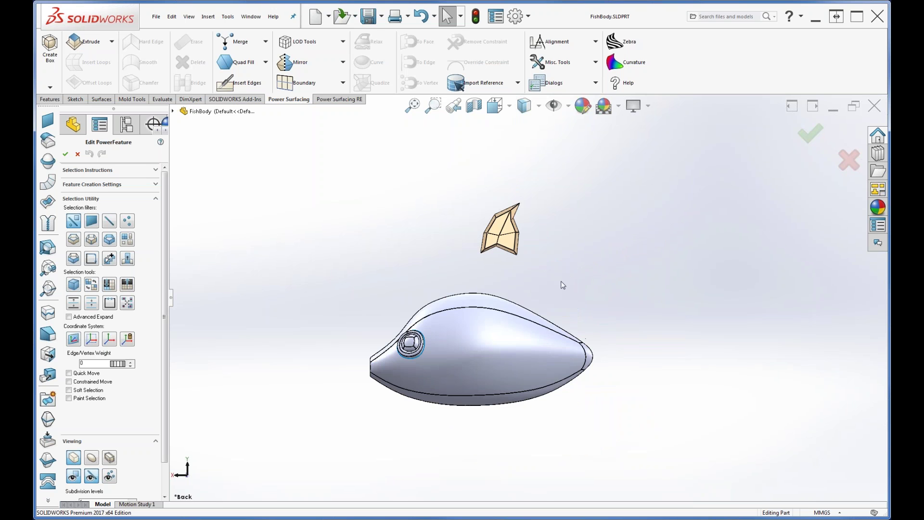
pyautogui.scroll(2, 520, 269)
pyautogui.moveTo(424, 142); pyautogui.dragTo(627, 291)
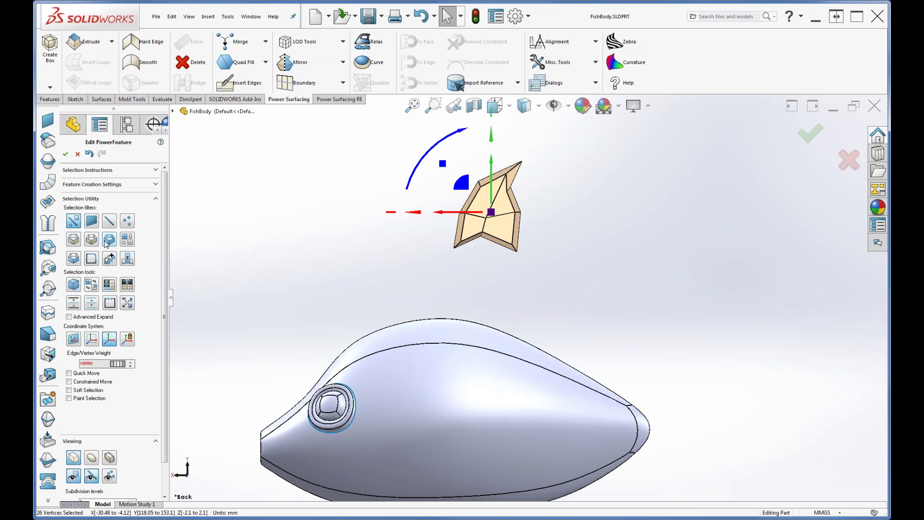
pyautogui.click(127, 242)
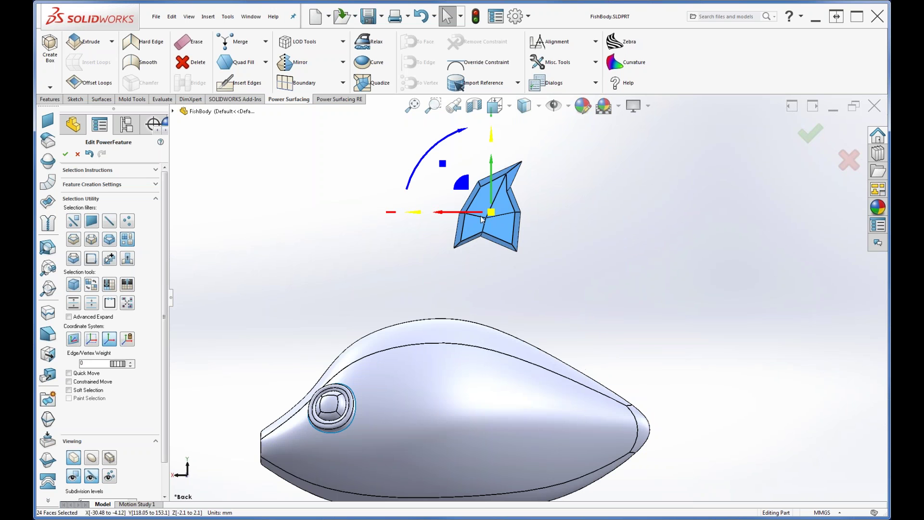
pyautogui.moveTo(464, 187); pyautogui.dragTo(407, 275)
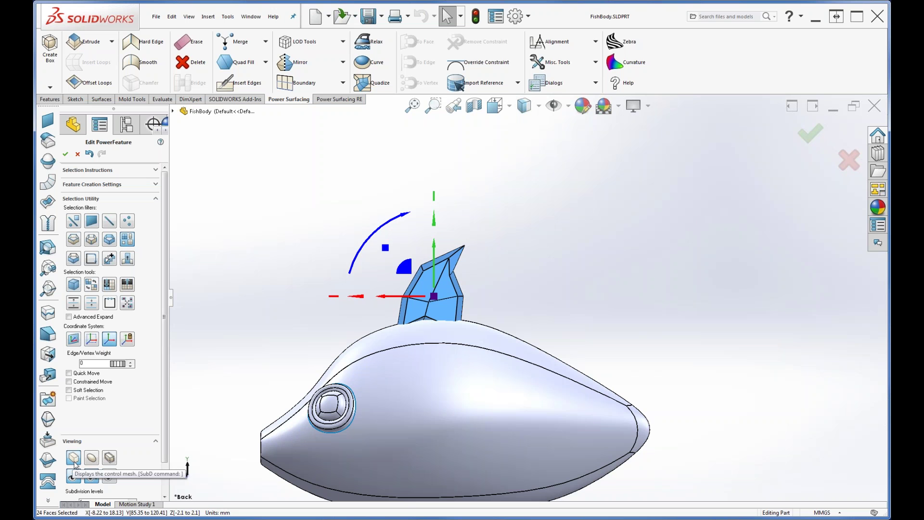
# Step: Display the fin as a smooth subdivision surface with 3 subdivision levels
pyautogui.click(92, 457)
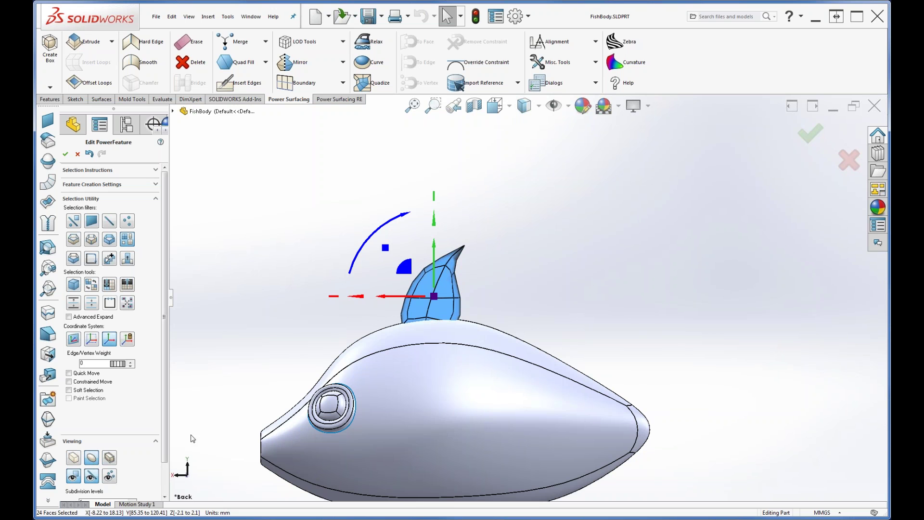
pyautogui.scroll(-2, 166, 449)
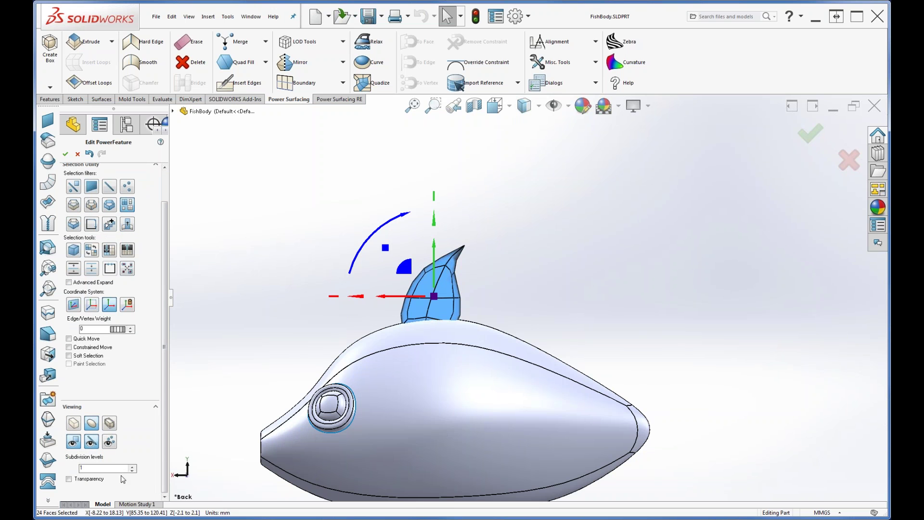
pyautogui.click(132, 466)
pyautogui.click(132, 466)
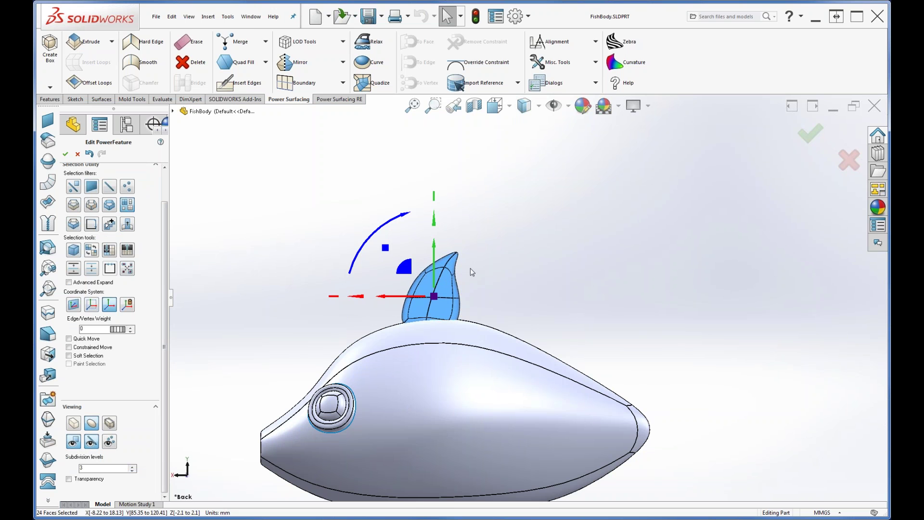
# Step: Lower the fin slightly into the back and place two tilted copies of it behind, following the body's slope
pyautogui.moveTo(365, 245); pyautogui.dragTo(411, 270)
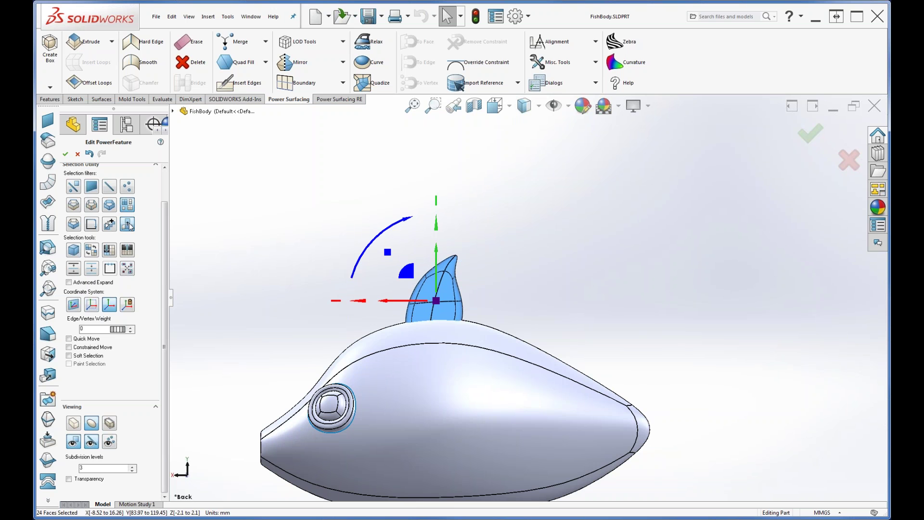
pyautogui.keyDown('ctrl'); pyautogui.moveTo(406, 275); pyautogui.dragTo(482, 273); pyautogui.keyUp('ctrl')
pyautogui.moveTo(442, 248); pyautogui.dragTo(481, 281)
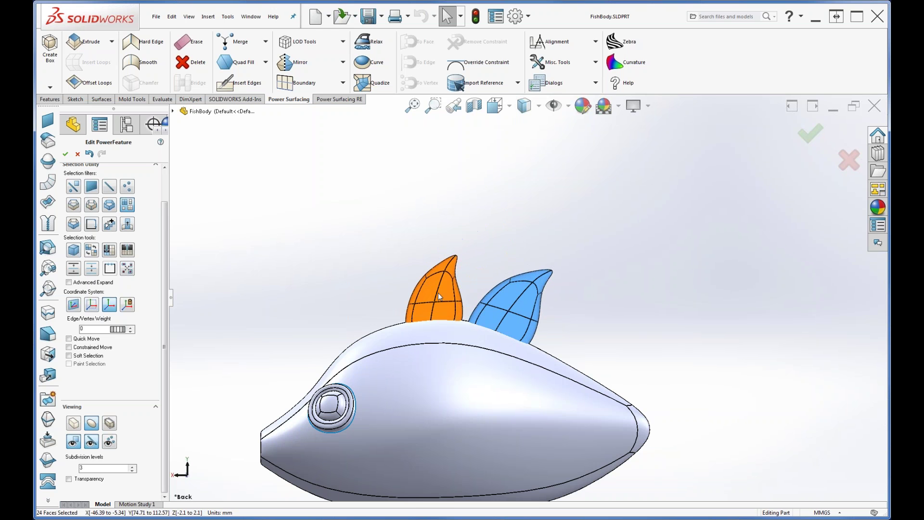
pyautogui.click(417, 297)
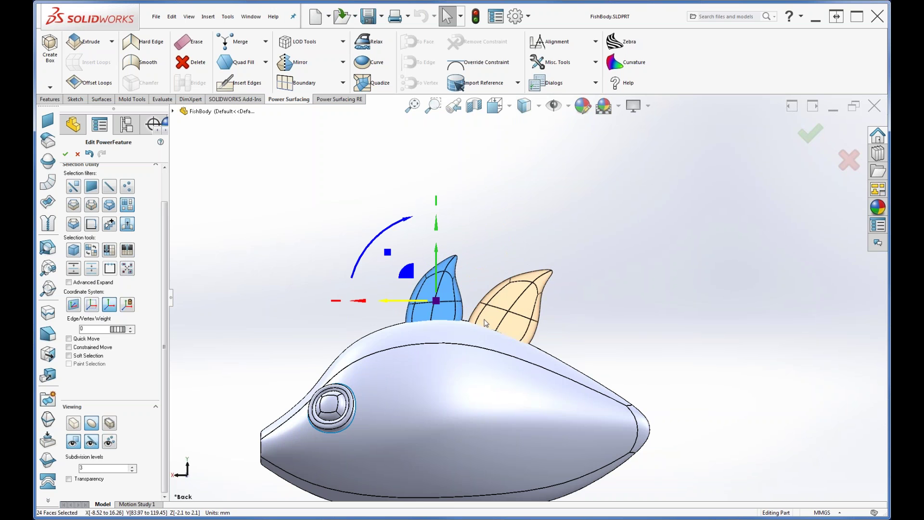
pyautogui.moveTo(407, 271); pyautogui.dragTo(548, 322)
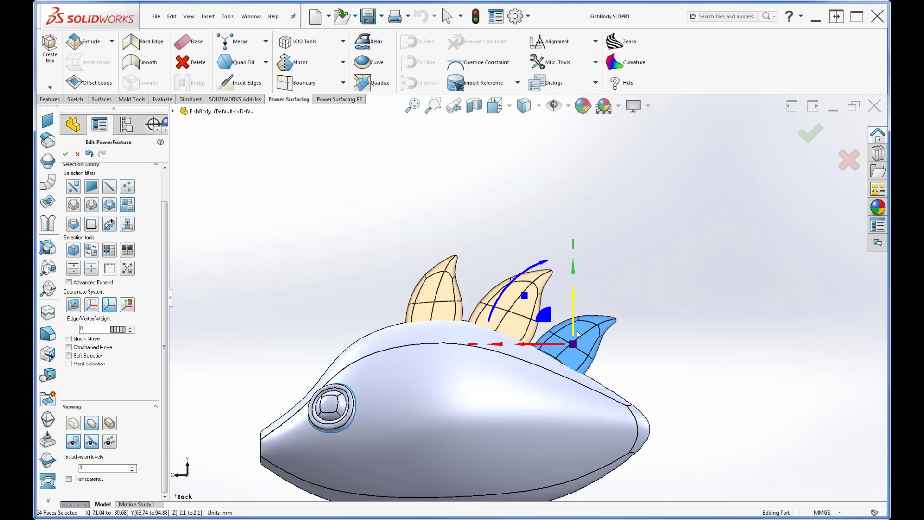
# Step: Reshape the middle fin's upper end by moving its tip and neighbouring vertices so the tip points more upright
pyautogui.press('s')
pyautogui.click(661, 281)
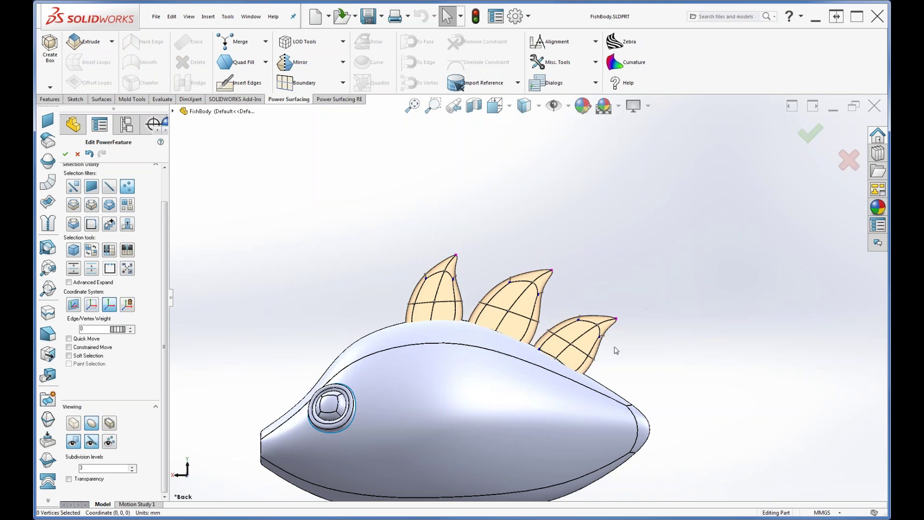
pyautogui.click(552, 271)
pyautogui.moveTo(518, 244); pyautogui.dragTo(492, 228)
pyautogui.moveTo(493, 268); pyautogui.dragTo(516, 290)
pyautogui.moveTo(476, 253)
pyautogui.mouseDown()
pyautogui.moveTo(463, 261)
pyautogui.moveTo(476, 266)
pyautogui.mouseUp()
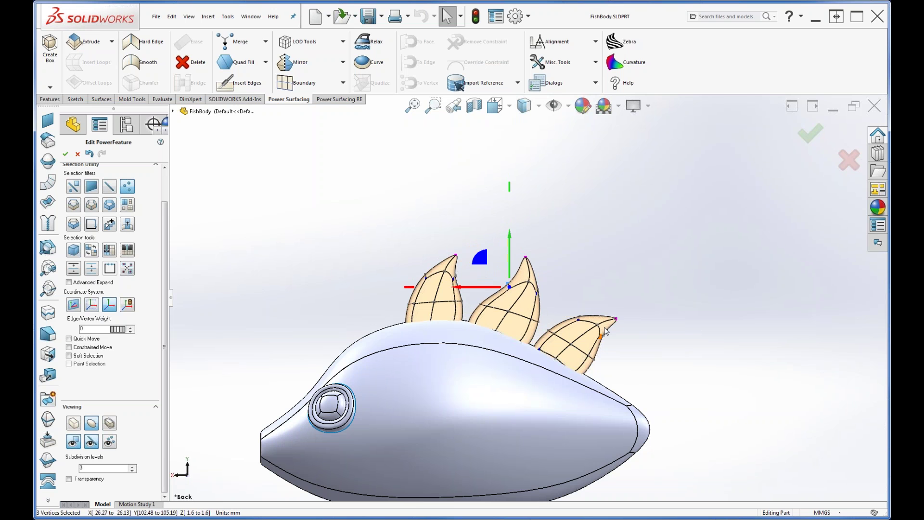
# Step: Select the vertices along the rear edge of the last fin and shift them slightly toward the fish's head
pyautogui.moveTo(636, 307); pyautogui.dragTo(615, 328)
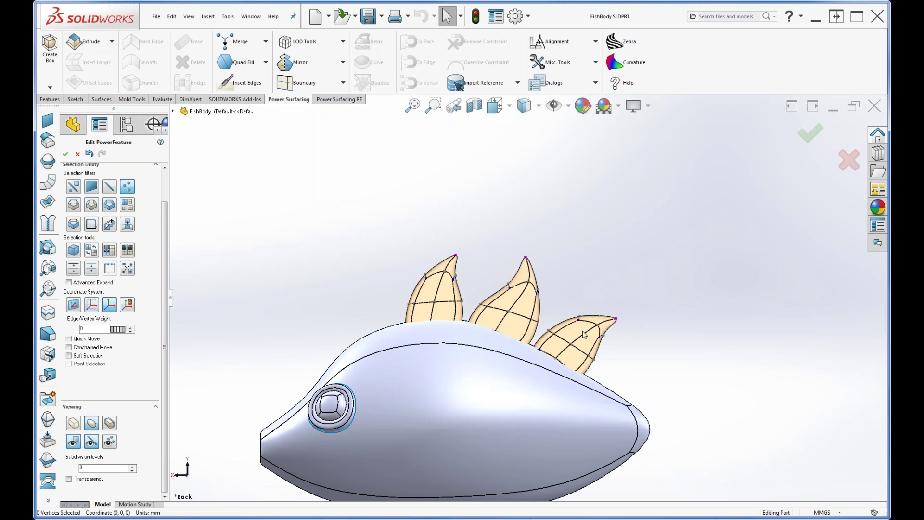
pyautogui.moveTo(618, 379); pyautogui.dragTo(583, 329)
pyautogui.moveTo(575, 337); pyautogui.dragTo(570, 338)
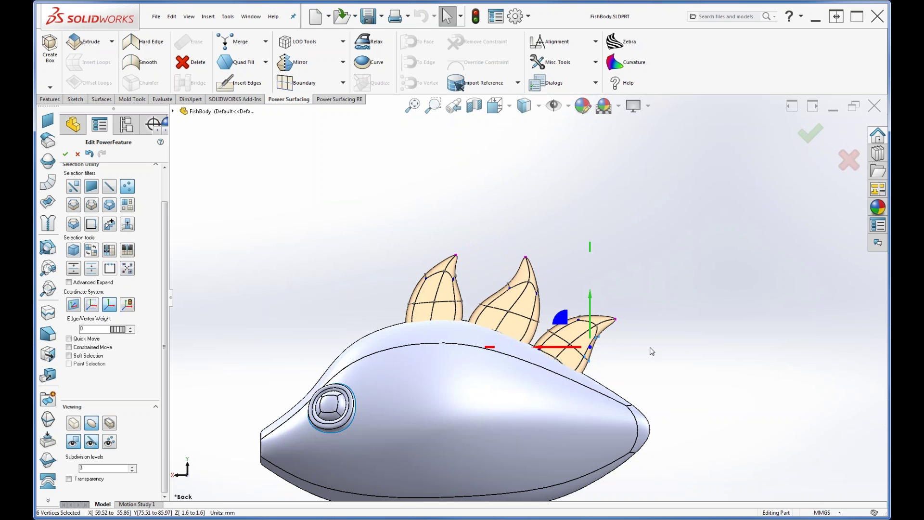
pyautogui.moveTo(600, 369); pyautogui.dragTo(599, 367)
pyautogui.keyDown('ctrl'); pyautogui.moveTo(600, 369); pyautogui.dragTo(628, 314, button='middle'); pyautogui.keyUp('ctrl')
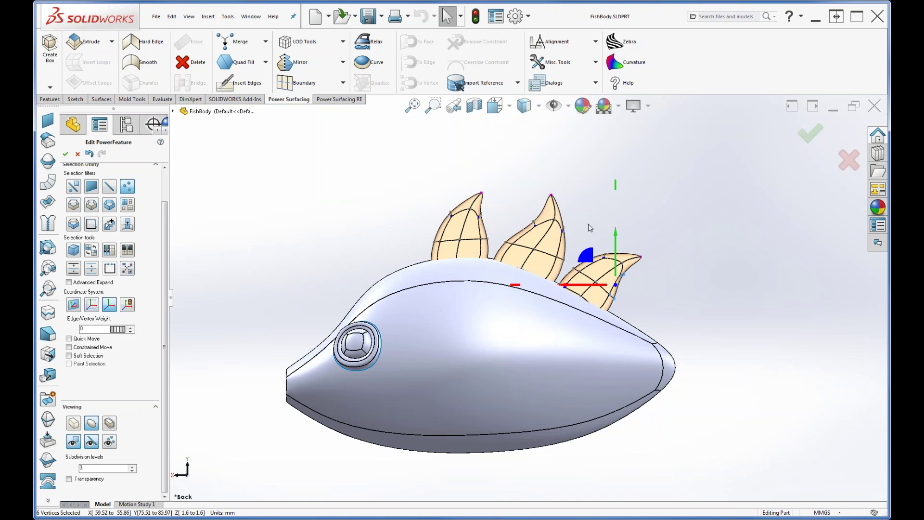
# Step: Review the general Power Surfacing options, including showing SolidWorks bodies while editing a SubD, and close the settings
pyautogui.click(227, 18)
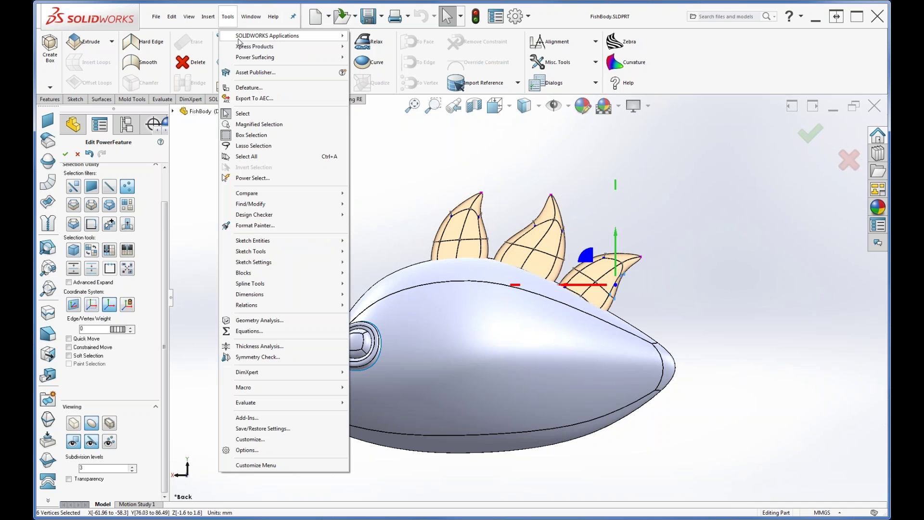
pyautogui.moveTo(257, 57)
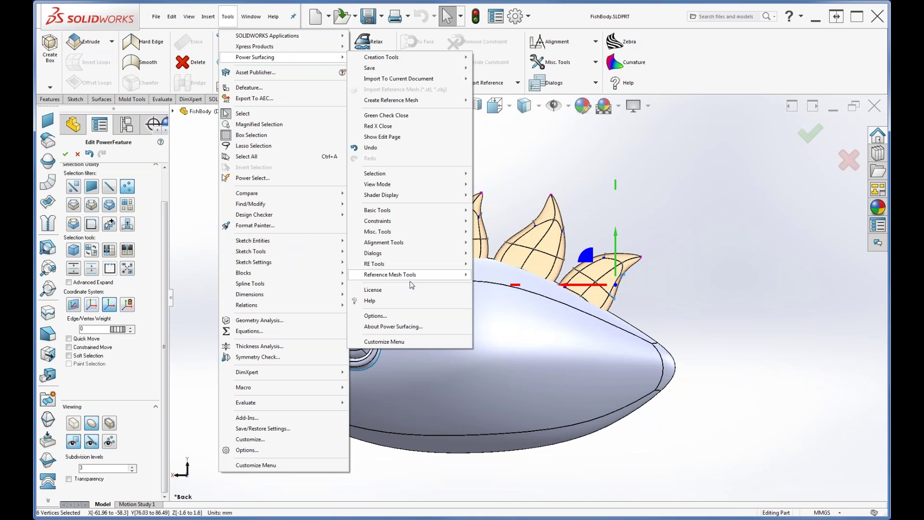
pyautogui.click(391, 320)
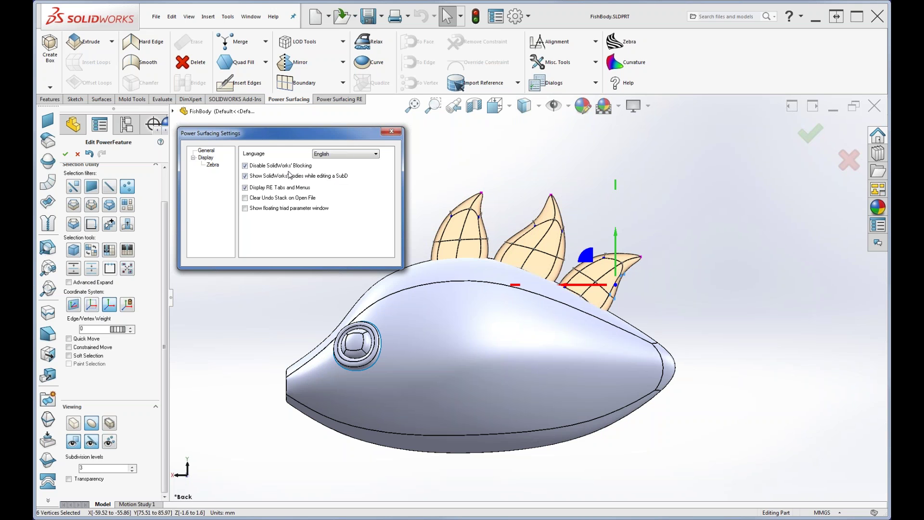
pyautogui.click(391, 131)
# Step: Accept the three-fin feature and continue its conversion to SOLIDWORKS geometry
pyautogui.moveTo(503, 343)
pyautogui.mouseDown(button='middle')
pyautogui.moveTo(495, 362)
pyautogui.moveTo(501, 347)
pyautogui.mouseUp(button='middle')
pyautogui.scroll(2, 154, 207)
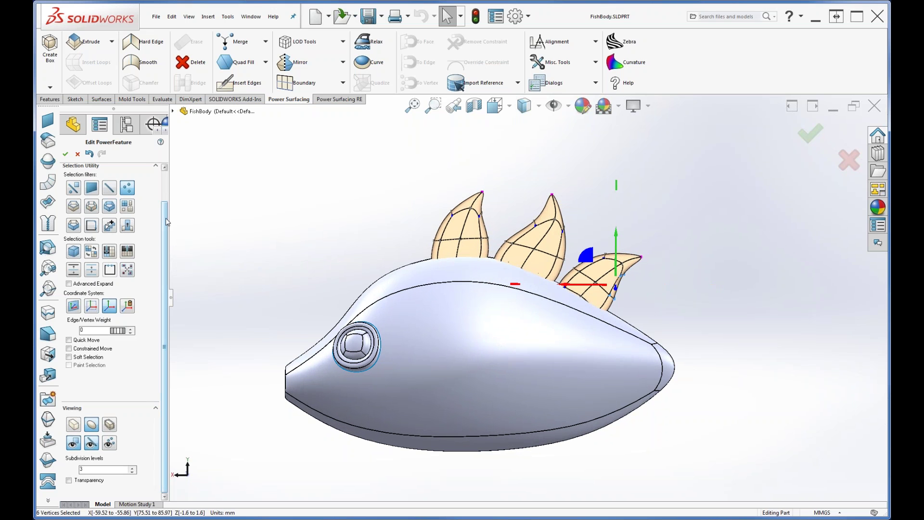
pyautogui.click(65, 154)
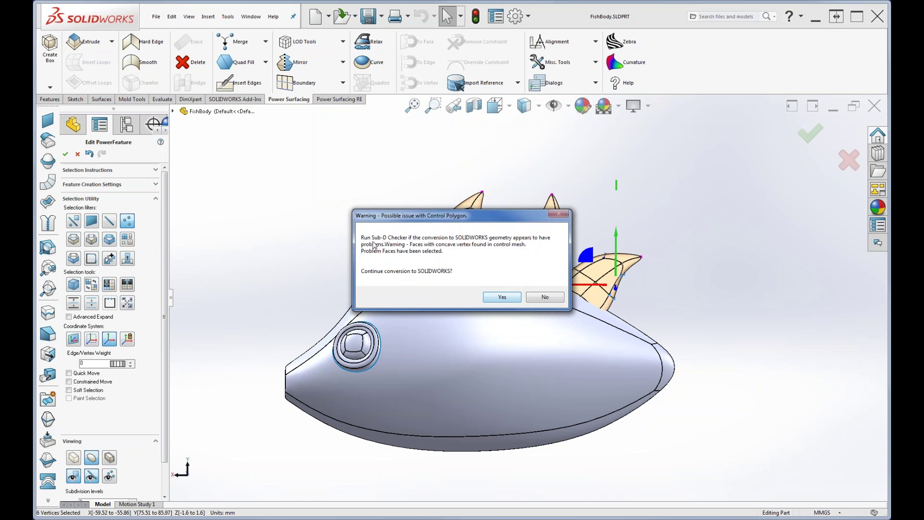
pyautogui.click(501, 299)
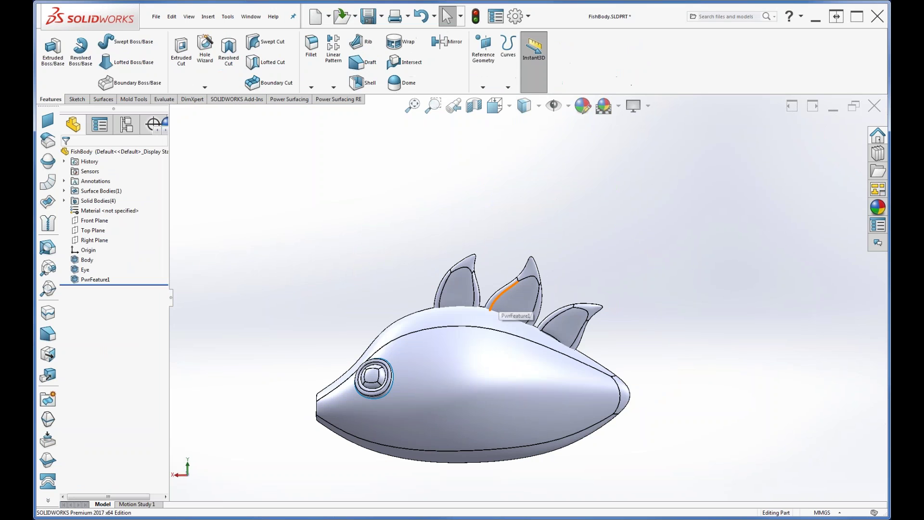
# Step: Combine the fish body and the three fins into one solid with the Add operation
pyautogui.keyDown('ctrl'); pyautogui.moveTo(552, 365); pyautogui.dragTo(531, 332, button='middle'); pyautogui.keyUp('ctrl')
pyautogui.scroll(-2, 494, 262)
pyautogui.scroll(-1, 531, 332)
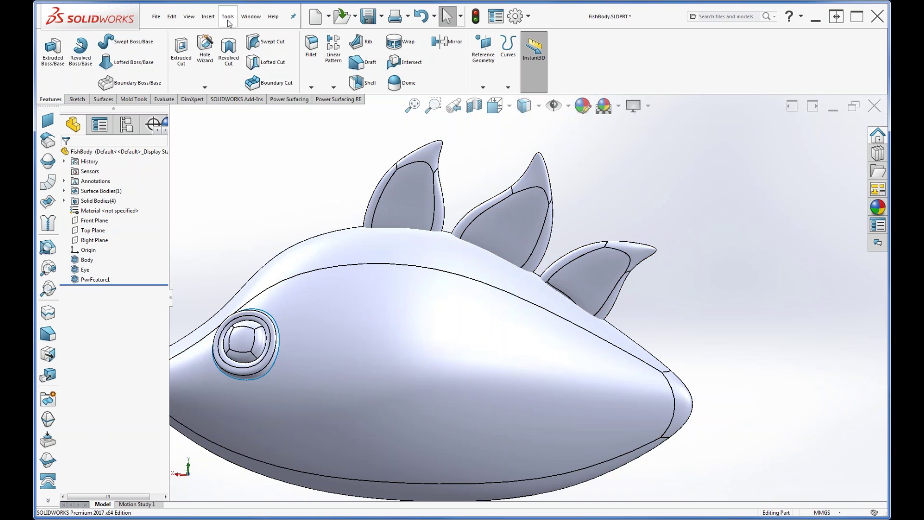
pyautogui.click(208, 18)
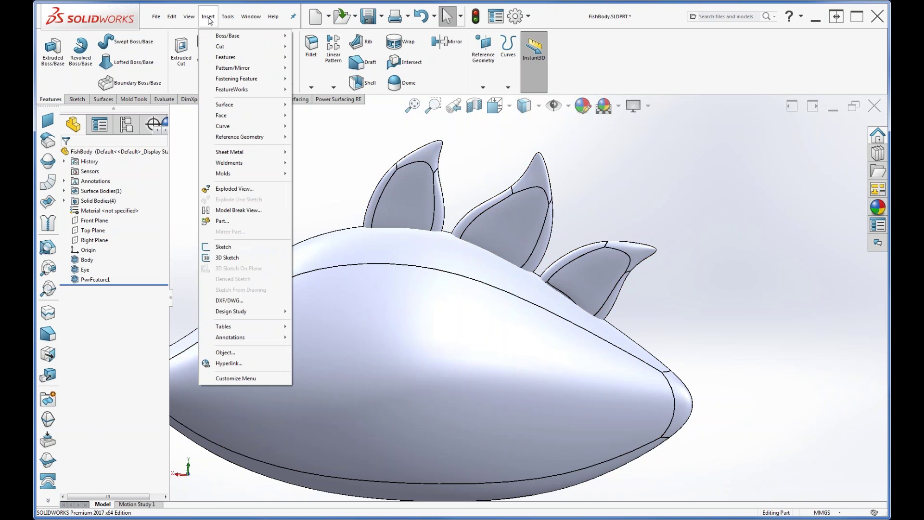
pyautogui.moveTo(250, 57)
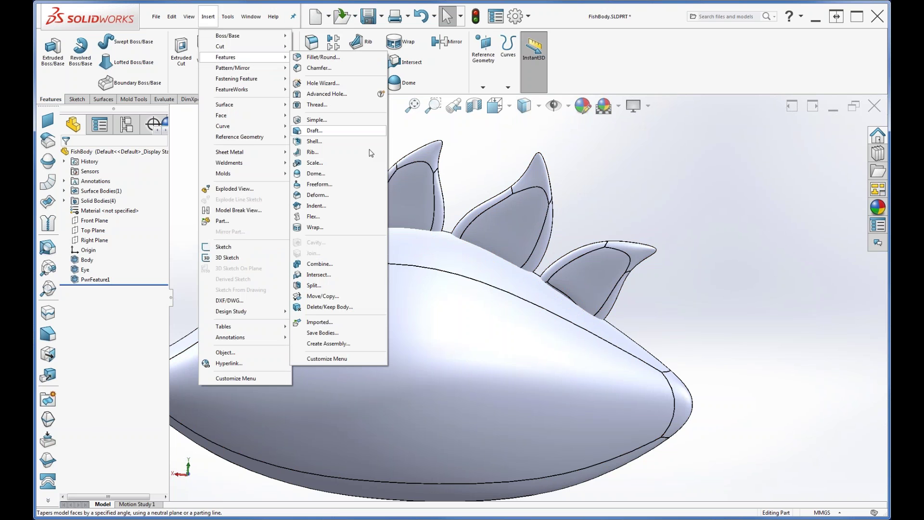
pyautogui.click(329, 267)
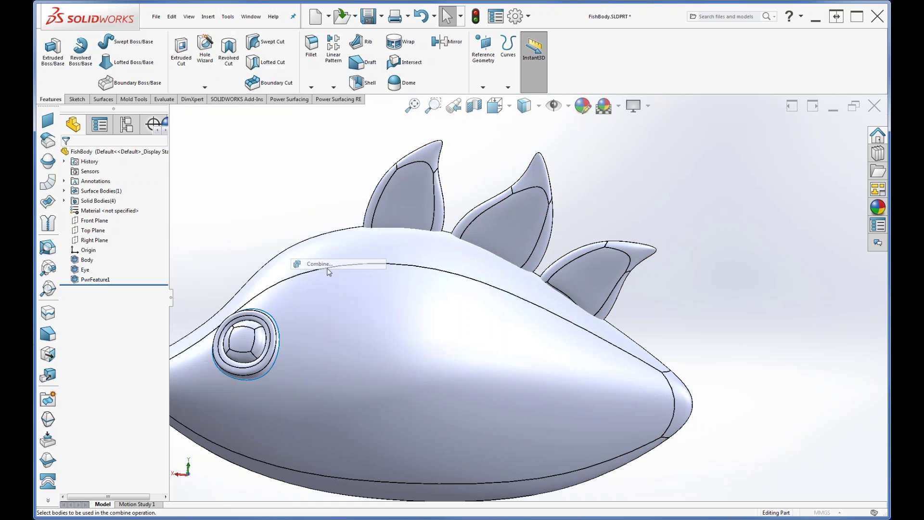
pyautogui.click(405, 273)
pyautogui.click(409, 208)
pyautogui.click(508, 234)
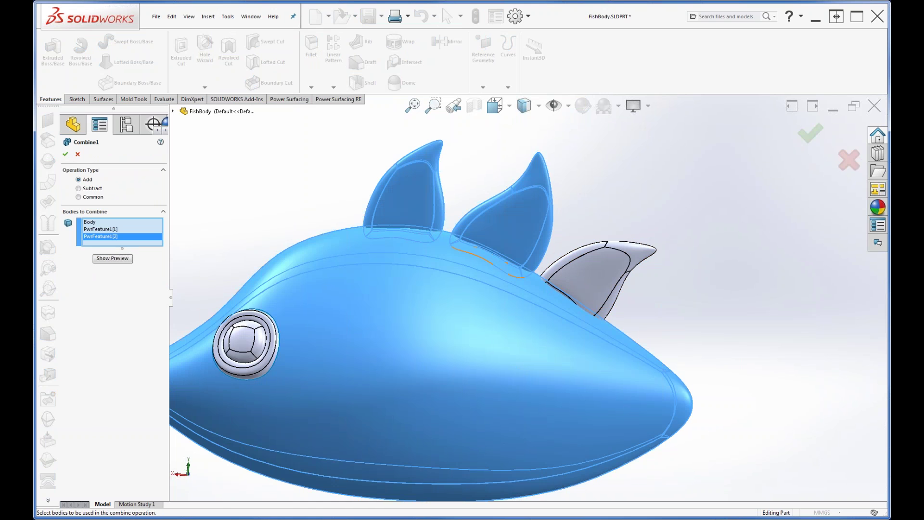
pyautogui.click(597, 274)
pyautogui.click(66, 154)
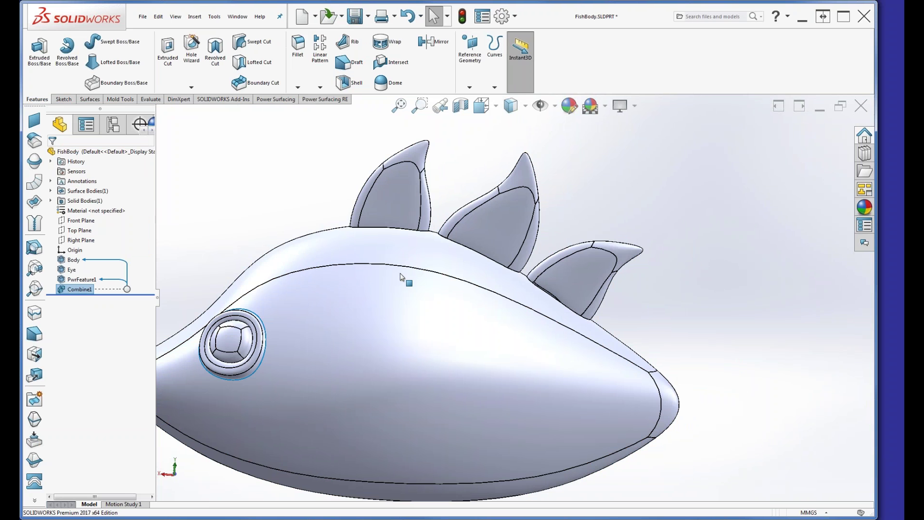
# Step: Fillet the body's upper back face with a 1 mm radius to round the junctions with the three fins
pyautogui.click(400, 273)
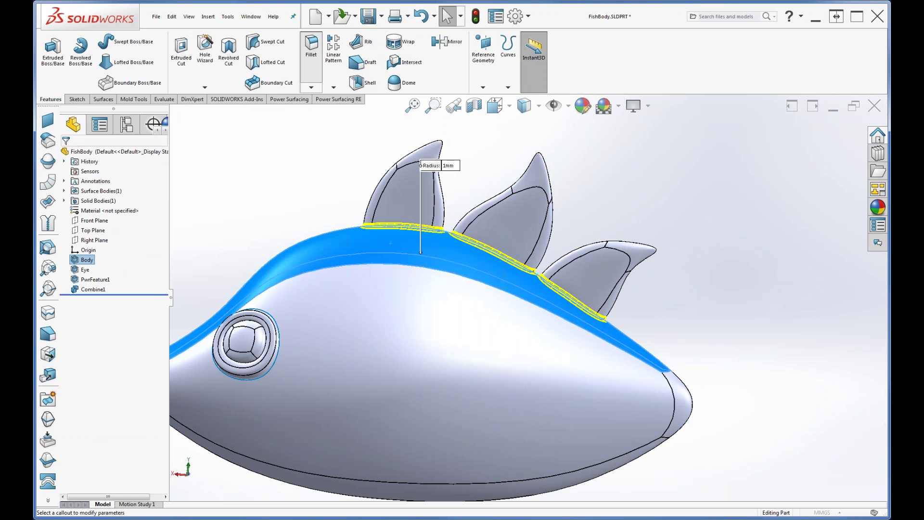
pyautogui.click(65, 156)
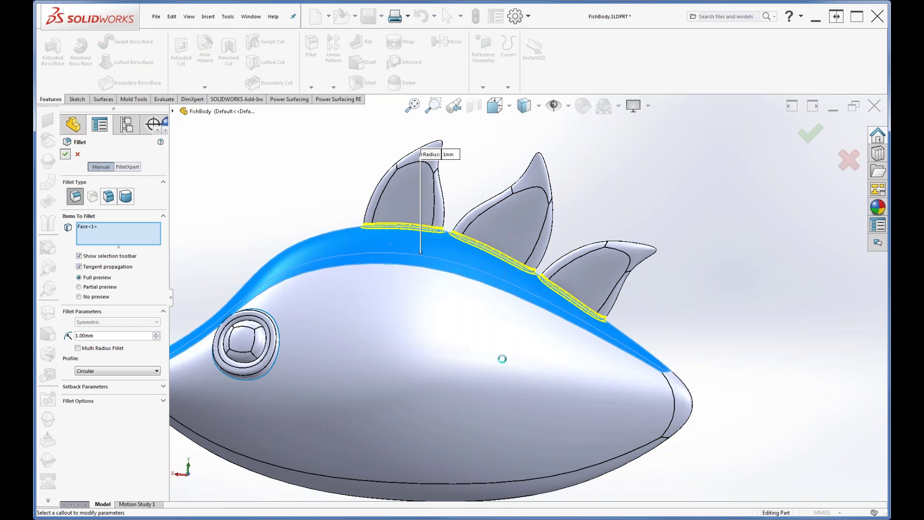
pyautogui.moveTo(490, 336); pyautogui.dragTo(537, 347, button='middle')
pyautogui.scroll(-1, 503, 377)
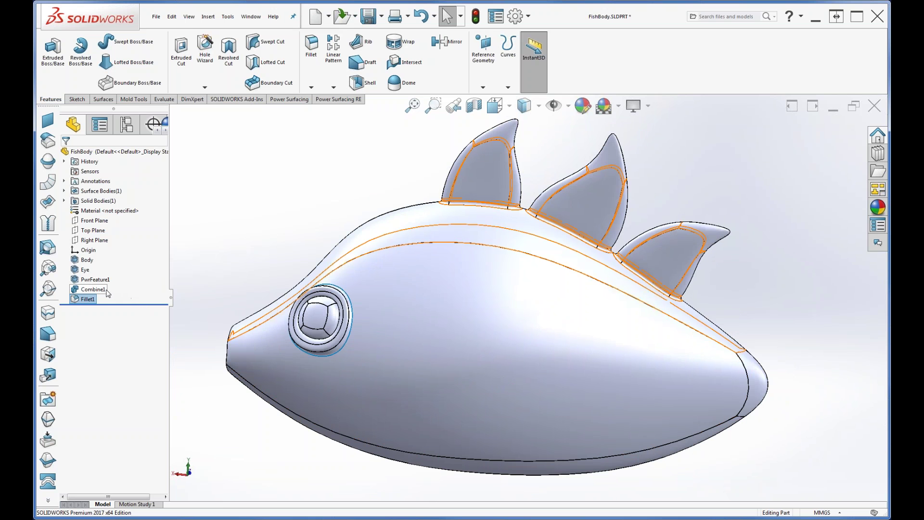
# Step: Edit the fins' Power Surfacing feature, shift the last fin's tip vertices slightly up and toward the head, and accept the change
pyautogui.click(95, 279)
pyautogui.click(112, 258)
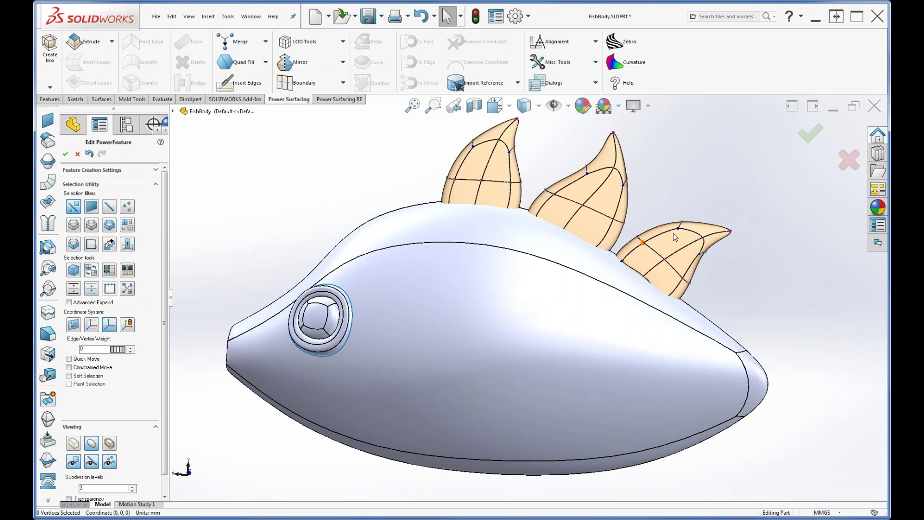
pyautogui.click(731, 232)
pyautogui.moveTo(757, 212); pyautogui.dragTo(689, 239)
pyautogui.moveTo(701, 202); pyautogui.dragTo(692, 219)
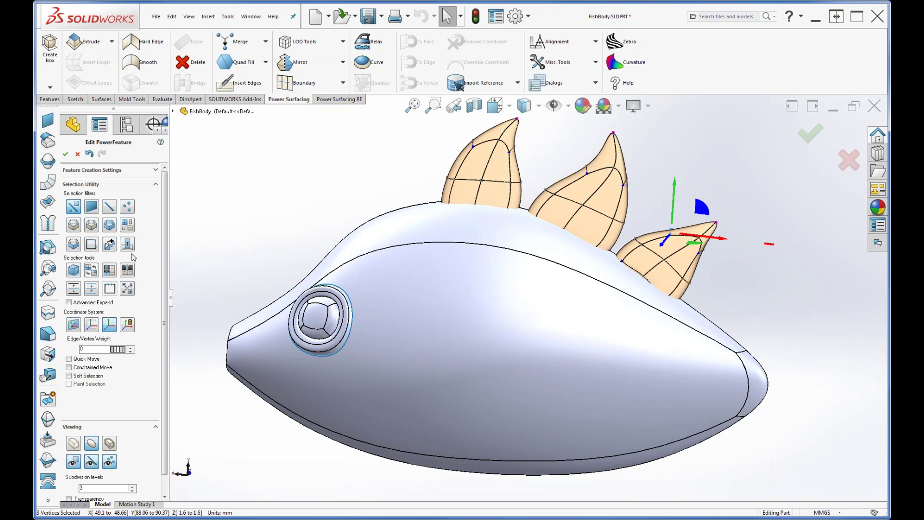
pyautogui.click(65, 154)
pyautogui.click(502, 297)
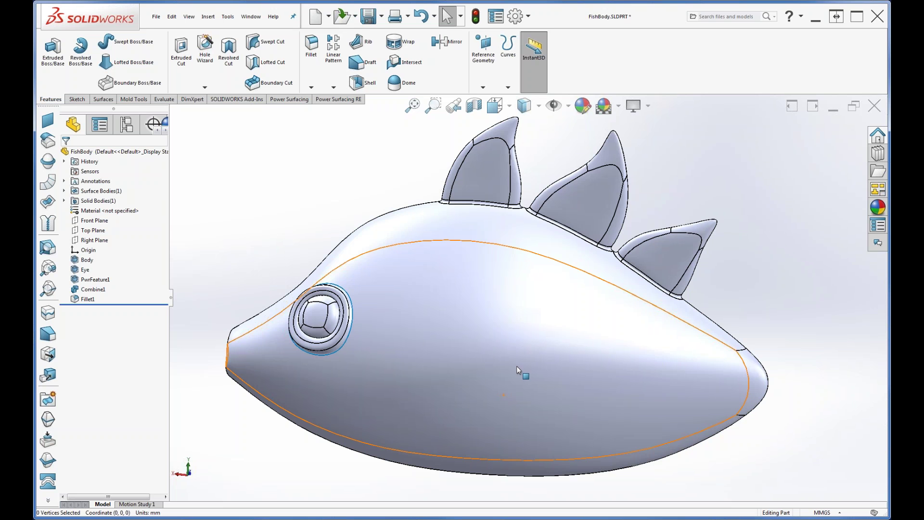
# Step: Close the fish body part without saving the changes
pyautogui.click(157, 21)
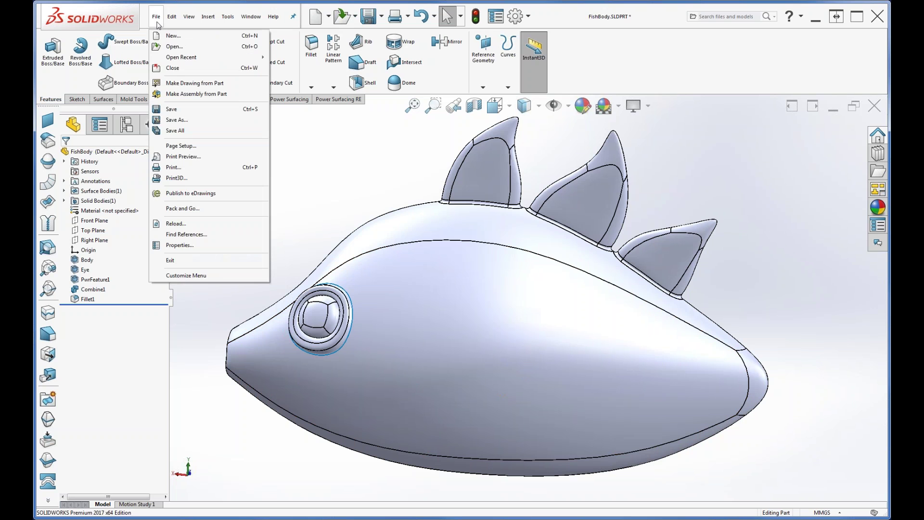
pyautogui.click(173, 68)
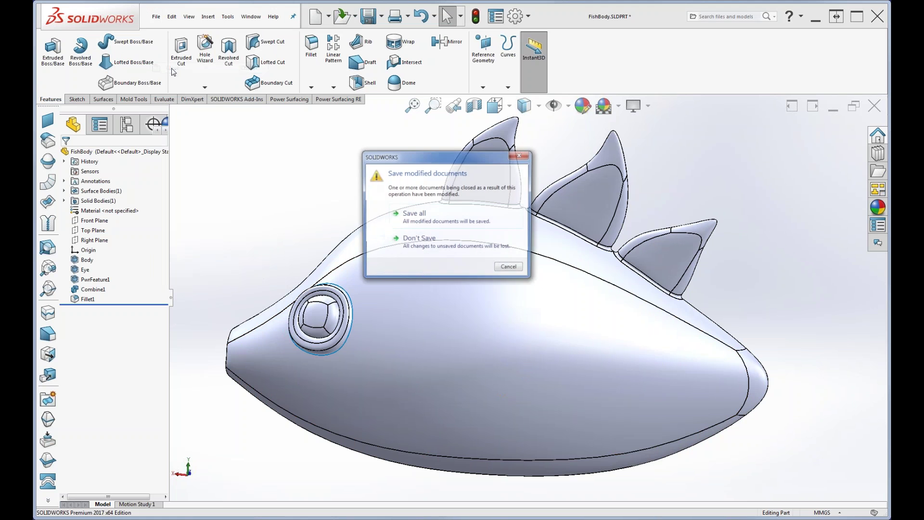
pyautogui.click(437, 240)
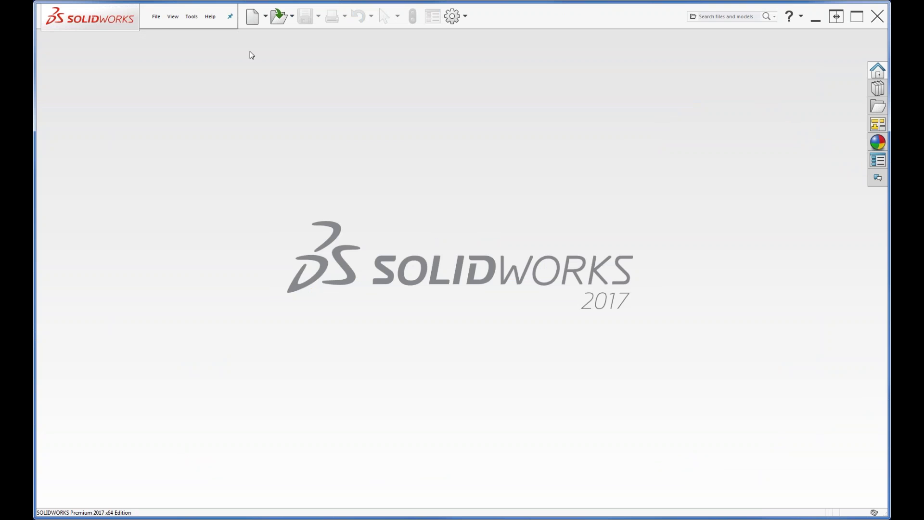
# Step: Try to open AssemDemo.SLDASM from the recent documents
pyautogui.click(158, 18)
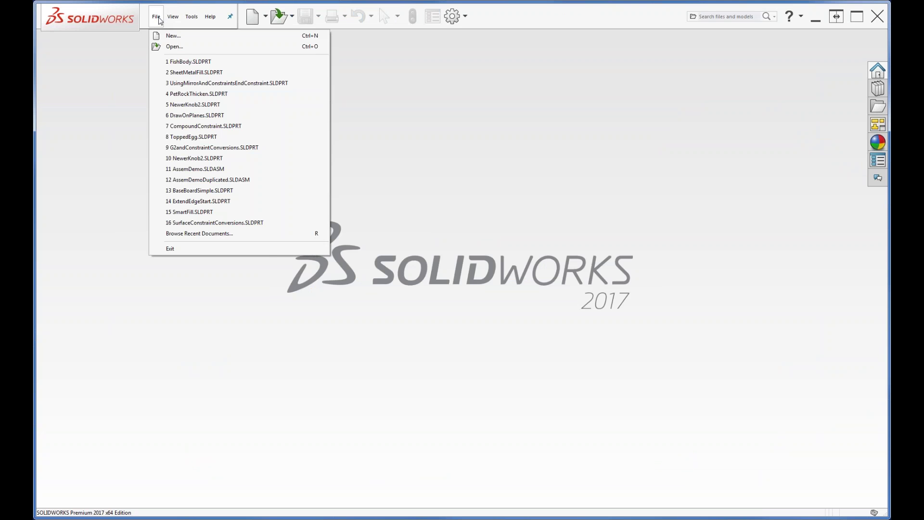
pyautogui.click(191, 169)
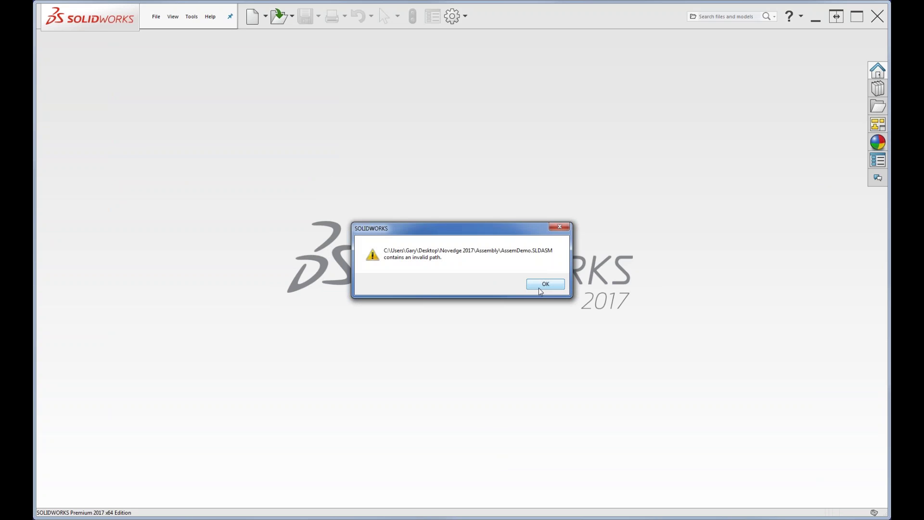
pyautogui.click(560, 227)
# Step: Browse the files on disk and open the AssemDemo.SLDASM assembly
pyautogui.click(156, 18)
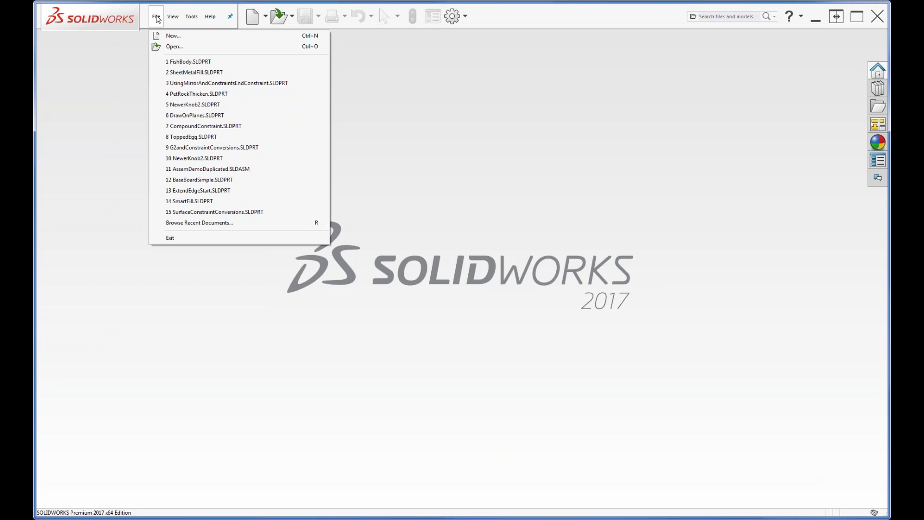
pyautogui.click(174, 47)
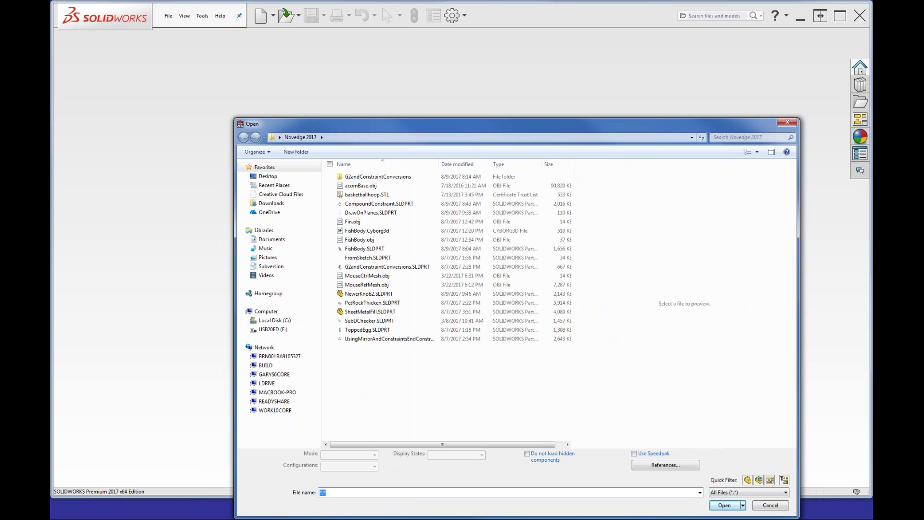
pyautogui.click(788, 123)
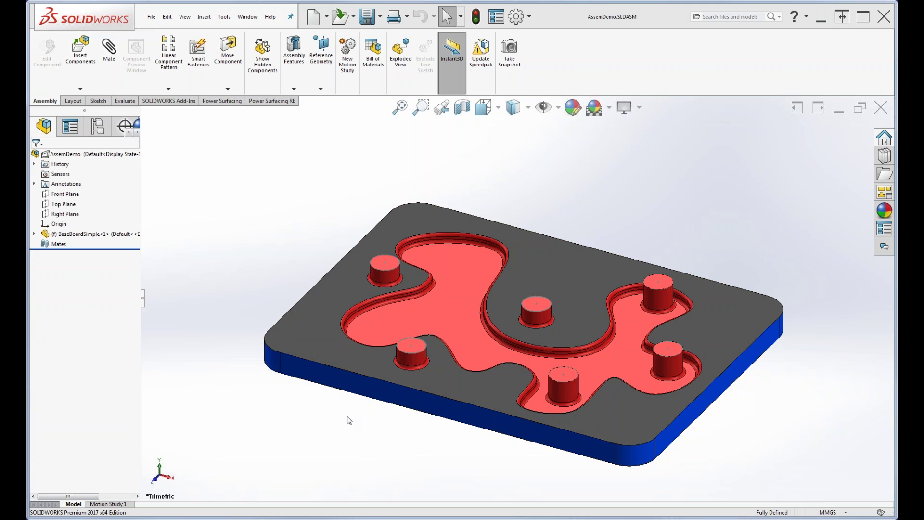
# Step: Insert the NewerKnob2.SLDPRT part and place it just above the peg nearest the base board's back corner
pyautogui.moveTo(266, 183)
pyautogui.mouseDown(button='middle')
pyautogui.moveTo(270, 173)
pyautogui.moveTo(264, 200)
pyautogui.mouseUp(button='middle')
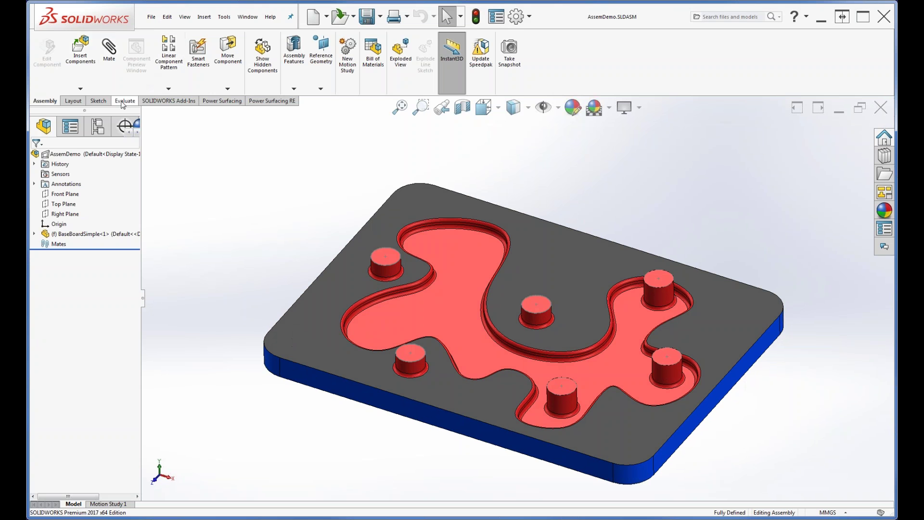
pyautogui.click(80, 69)
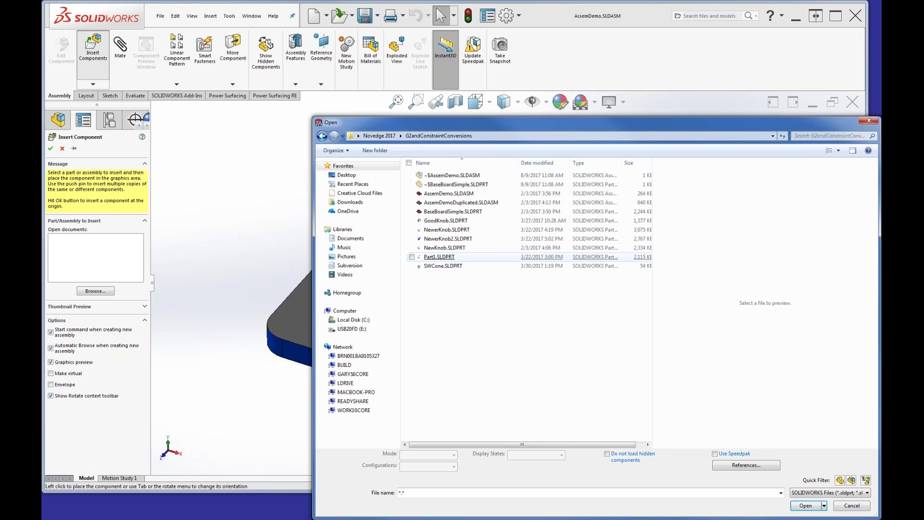
pyautogui.doubleClick(436, 239)
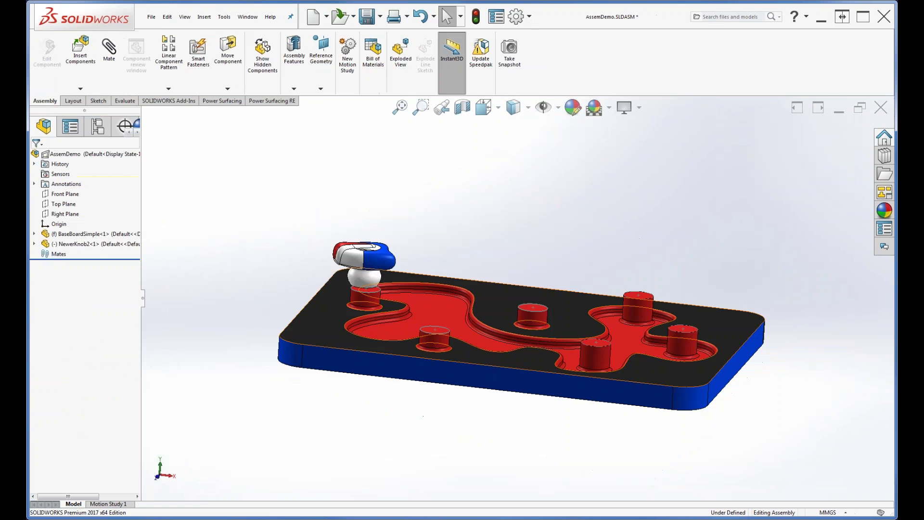
pyautogui.moveTo(364, 282); pyautogui.dragTo(366, 272)
# Step: Start a coincident mate between the knob's bottom centre vertex and the sketch point at the centre of the peg's top
pyautogui.moveTo(383, 312)
pyautogui.mouseDown(button='middle')
pyautogui.moveTo(406, 285)
pyautogui.moveTo(436, 296)
pyautogui.moveTo(414, 305)
pyautogui.mouseUp(button='middle')
pyautogui.scroll(-8, 367, 294)
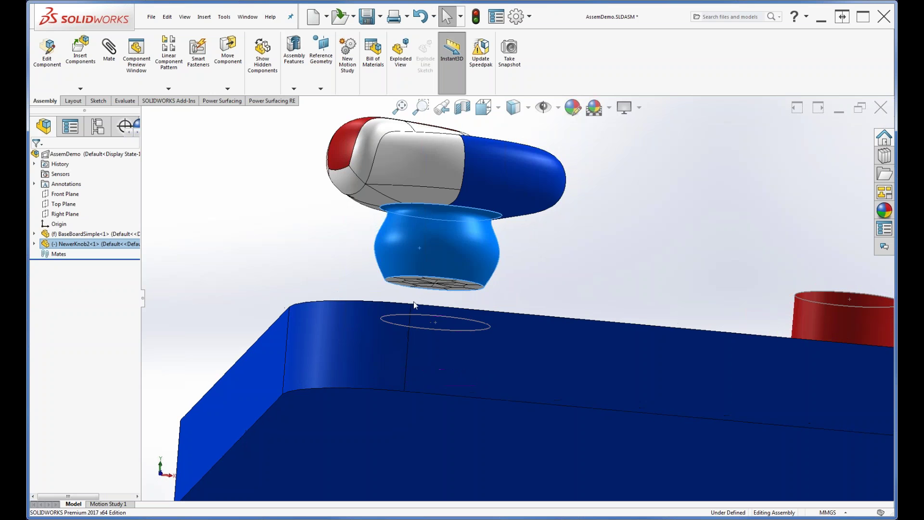
pyautogui.scroll(-4, 431, 295)
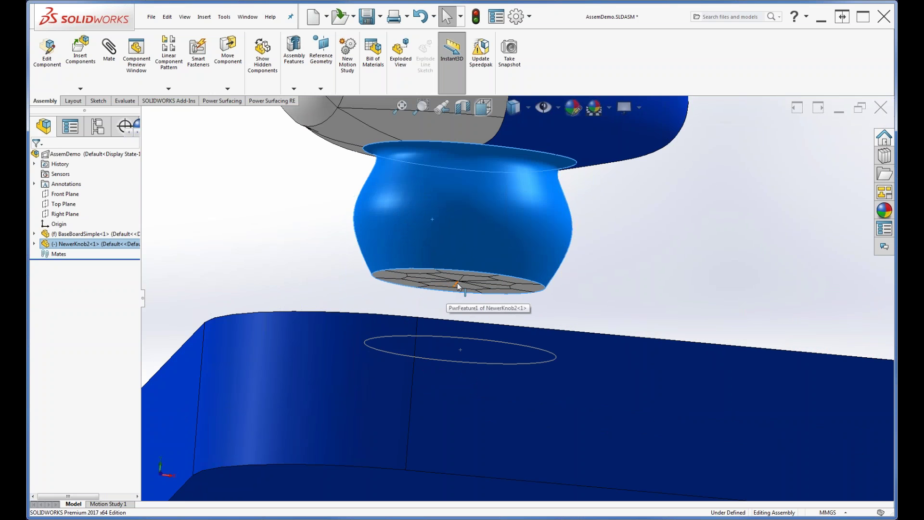
pyautogui.click(459, 283)
pyautogui.moveTo(626, 279); pyautogui.dragTo(632, 299, button='middle')
pyautogui.keyDown('ctrl'); pyautogui.moveTo(653, 200); pyautogui.dragTo(634, 268, button='middle'); pyautogui.keyUp('ctrl')
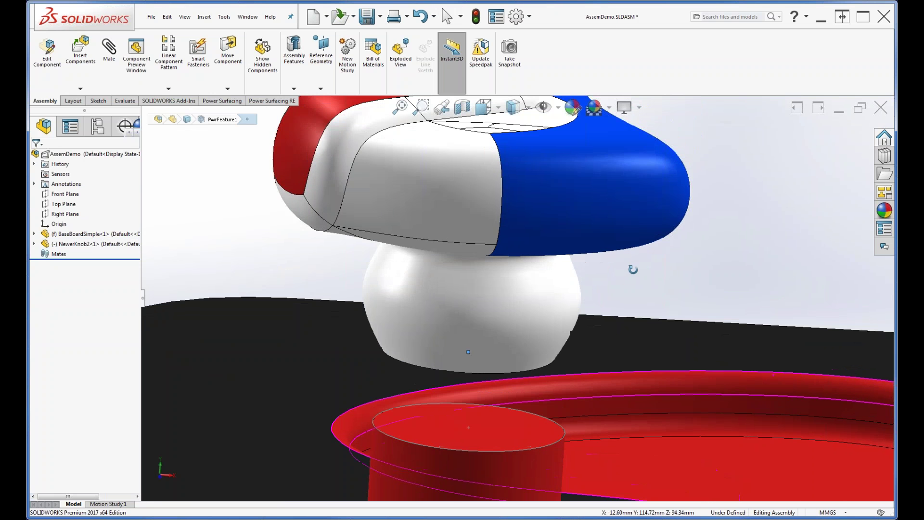
pyautogui.keyDown('ctrl'); pyautogui.click(469, 427); pyautogui.keyUp('ctrl')
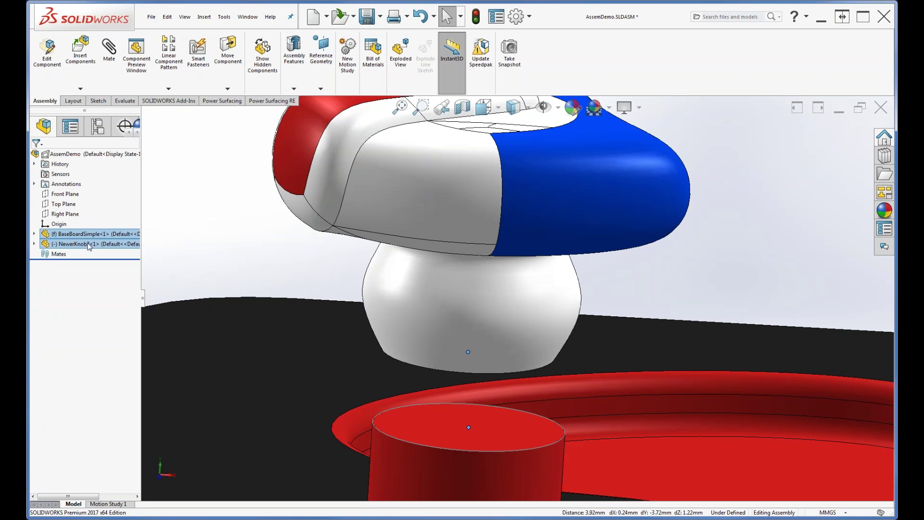
pyautogui.click(108, 48)
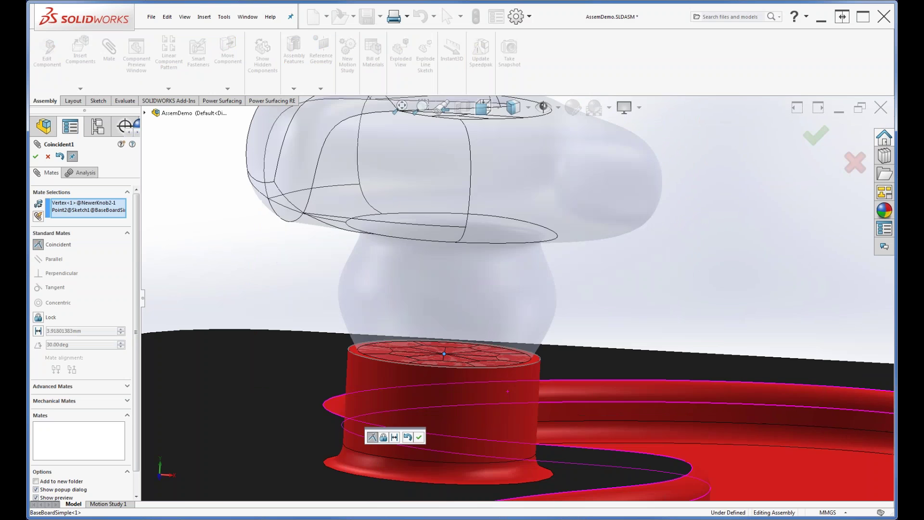
pyautogui.moveTo(507, 392)
pyautogui.mouseDown(button='middle')
pyautogui.moveTo(508, 376)
pyautogui.moveTo(506, 403)
pyautogui.moveTo(490, 388)
pyautogui.mouseUp(button='middle')
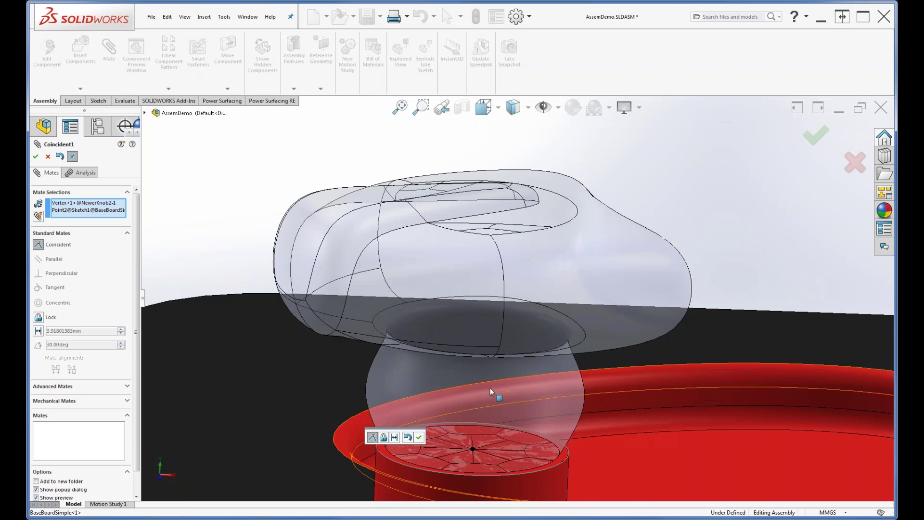
pyautogui.moveTo(489, 387); pyautogui.dragTo(489, 374)
pyautogui.click(489, 375)
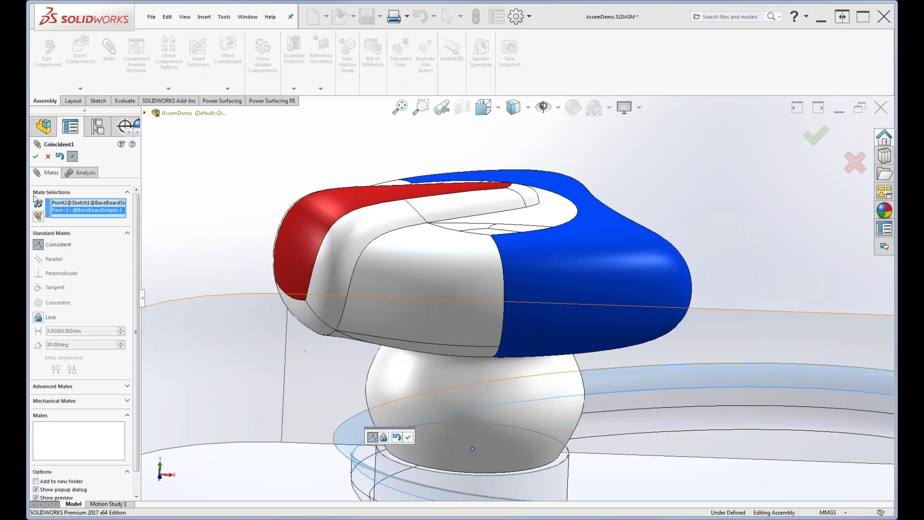
pyautogui.click(35, 157)
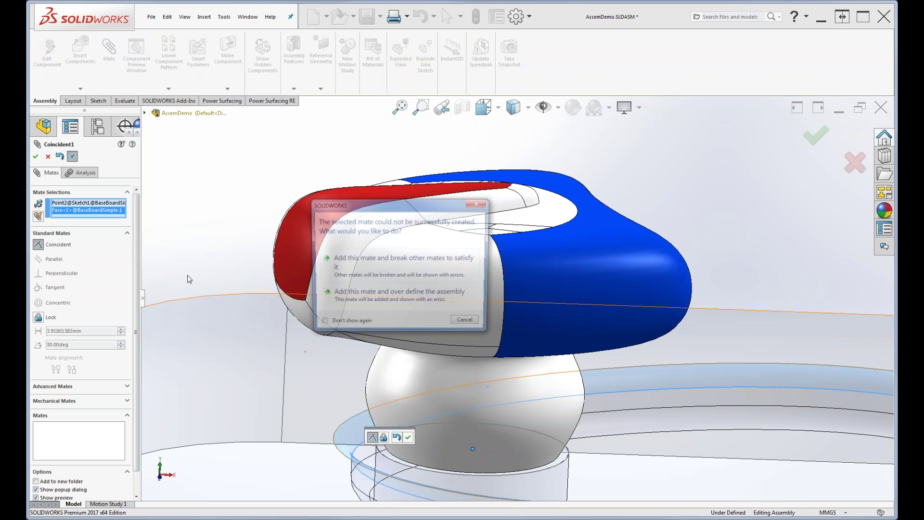
pyautogui.click(469, 324)
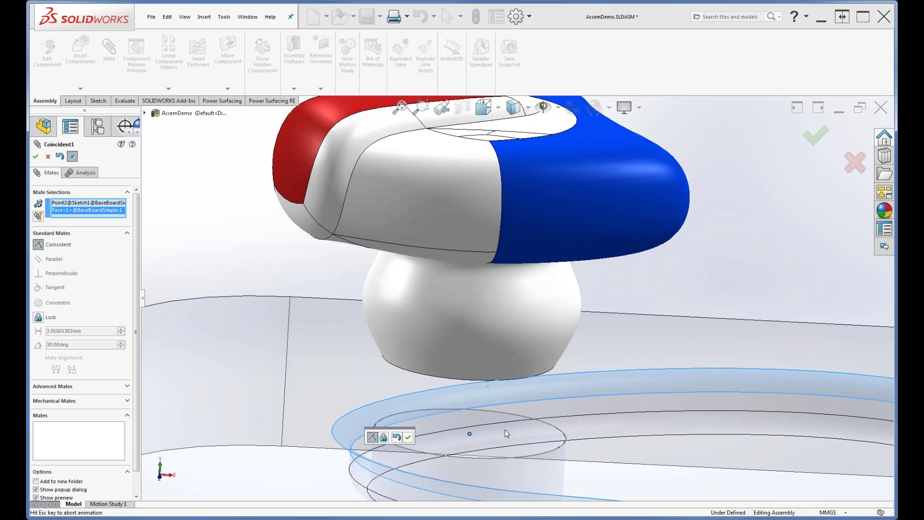
# Step: Add a coincident mate between the knob's bottom centre vertex and the centre point on top of the peg
pyautogui.scroll(-5, 573, 389)
pyautogui.moveTo(573, 390); pyautogui.dragTo(572, 405, button='middle')
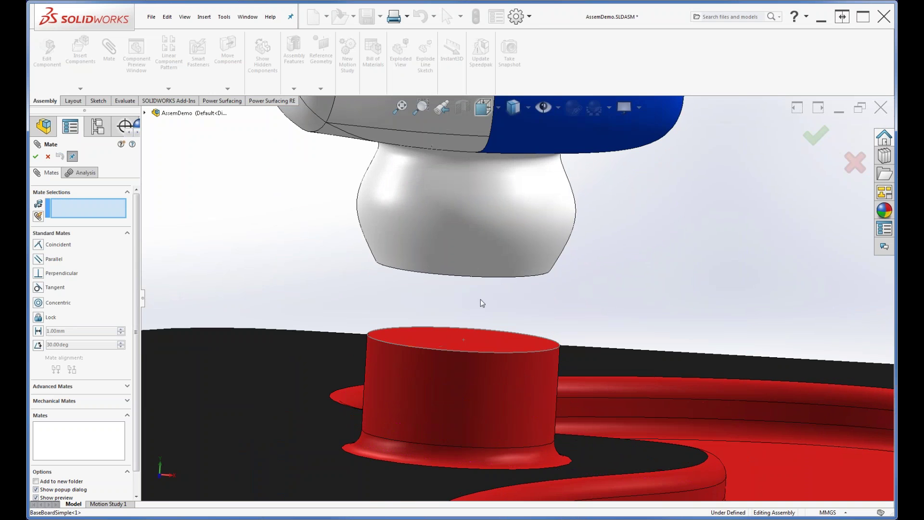
pyautogui.moveTo(505, 330); pyautogui.dragTo(511, 312, button='middle')
pyautogui.click(474, 251)
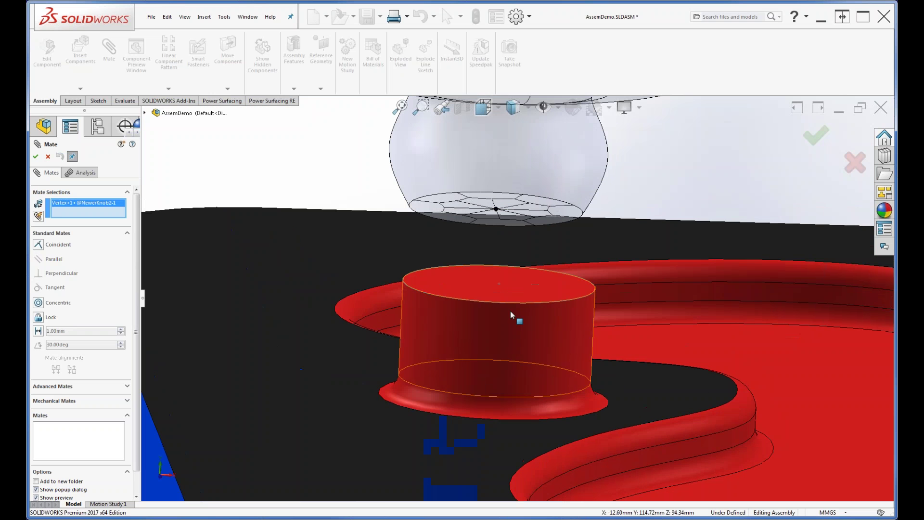
pyautogui.click(500, 284)
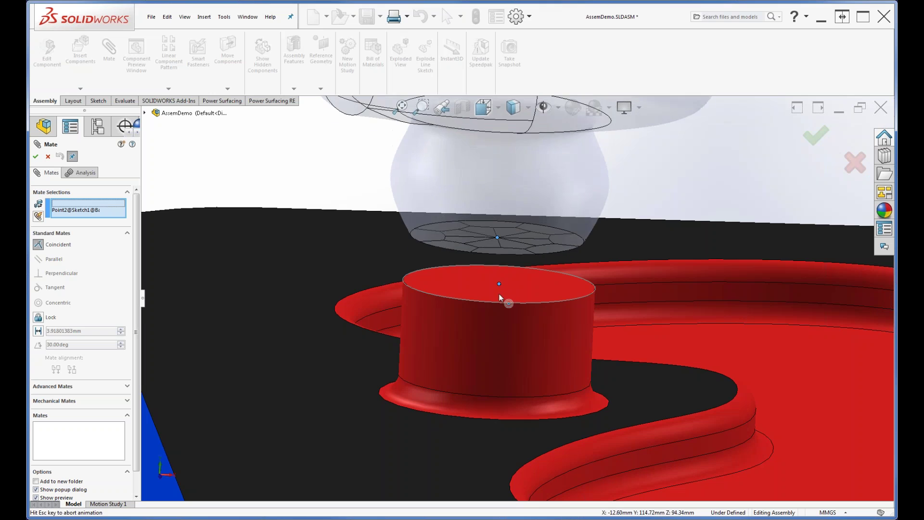
pyautogui.click(35, 157)
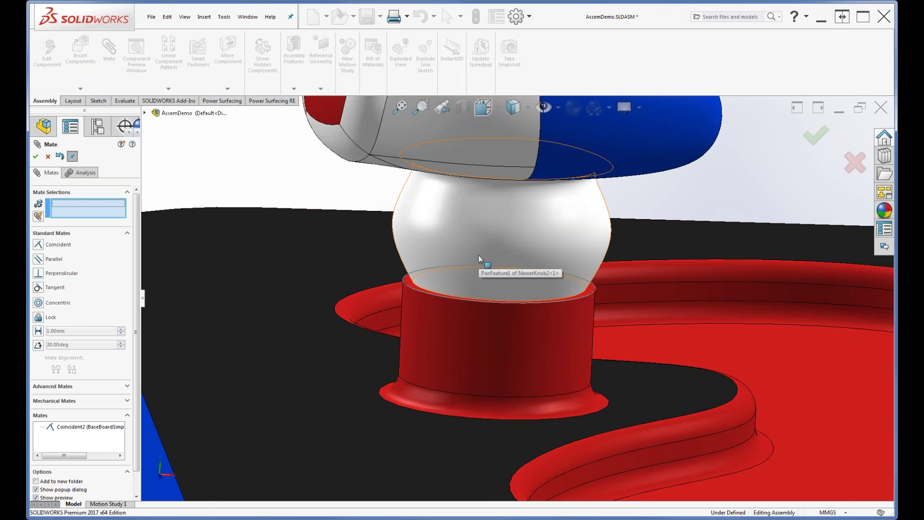
# Step: Add a tangent mate between a face on the knob's underside and the top face of the peg
pyautogui.moveTo(527, 232); pyautogui.dragTo(522, 189)
pyautogui.click(513, 280)
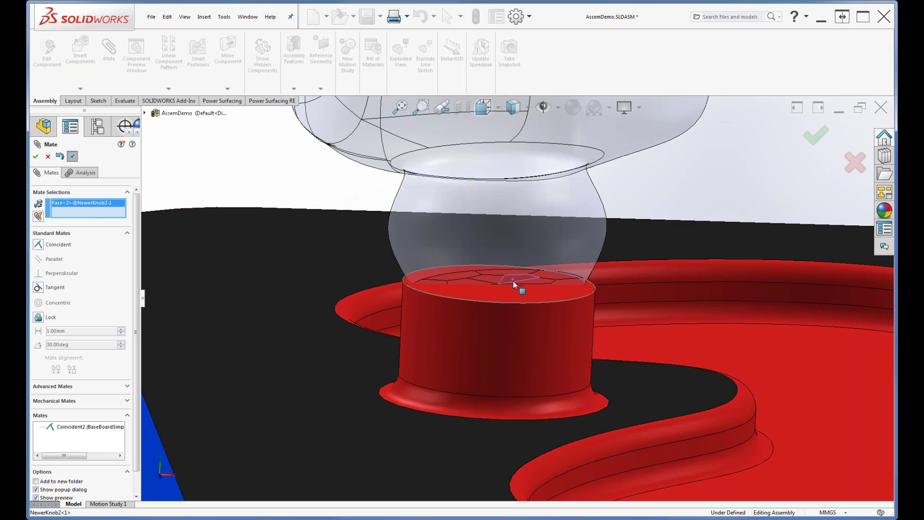
pyautogui.click(519, 305)
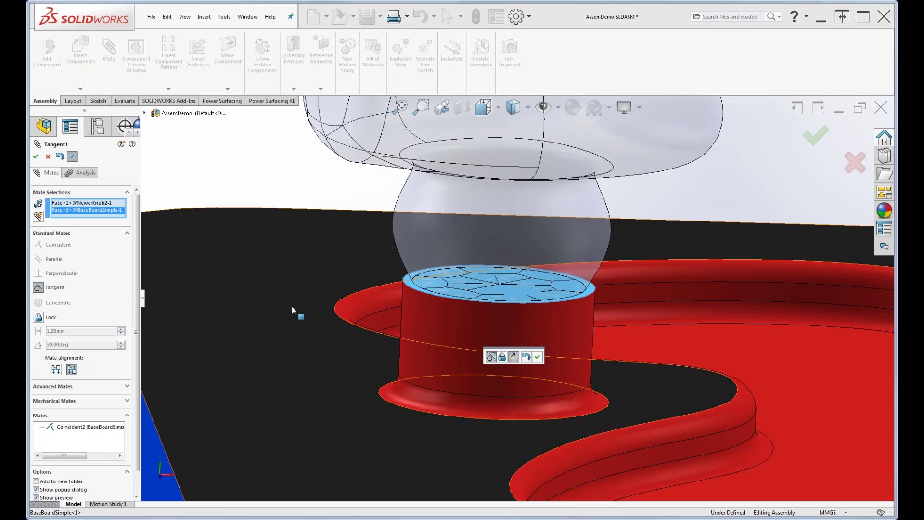
pyautogui.click(35, 158)
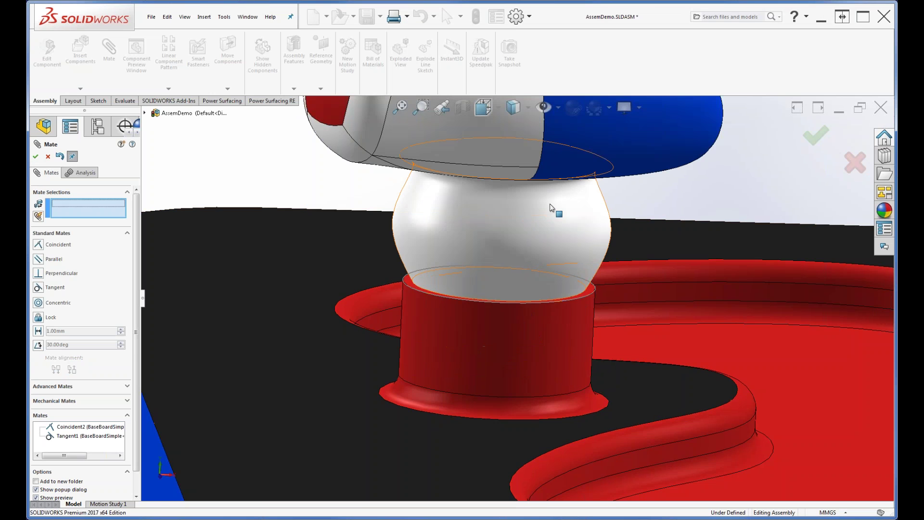
# Step: Test the mated knob's movement and inspect how it sits on the peg
pyautogui.scroll(5, 534, 230)
pyautogui.moveTo(481, 211); pyautogui.dragTo(483, 264)
pyautogui.moveTo(546, 291); pyautogui.dragTo(543, 315, button='middle')
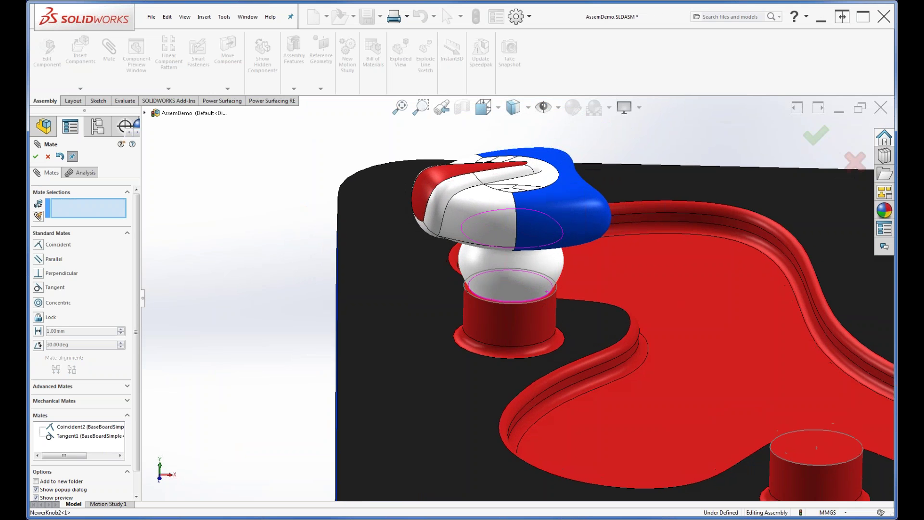
pyautogui.scroll(-5, 544, 296)
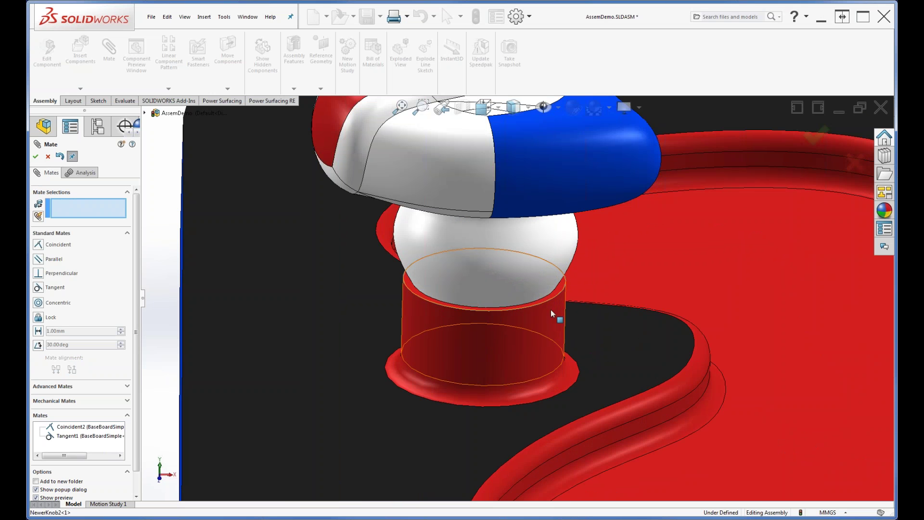
# Step: Finish mating the knob to the peg and close the Mate command
pyautogui.moveTo(522, 332); pyautogui.dragTo(522, 310, button='middle')
pyautogui.scroll(1, 504, 289)
pyautogui.scroll(2, 505, 287)
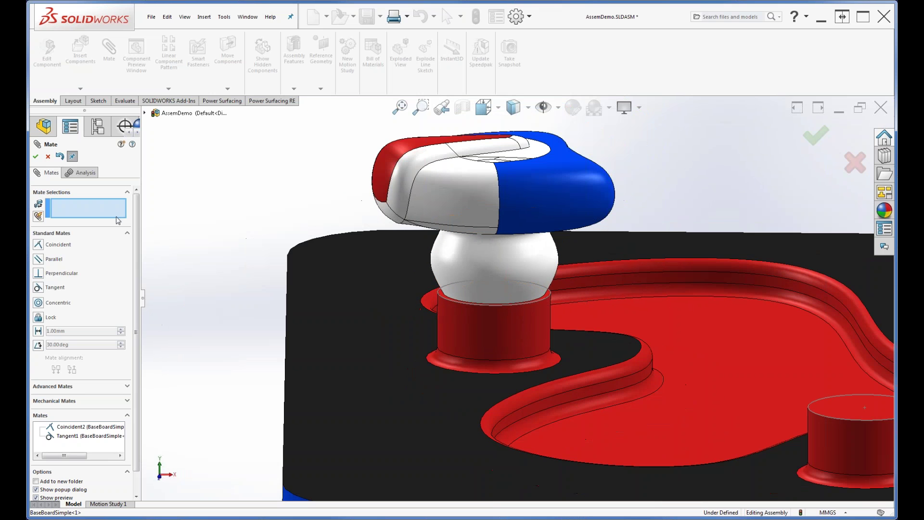
pyautogui.click(36, 156)
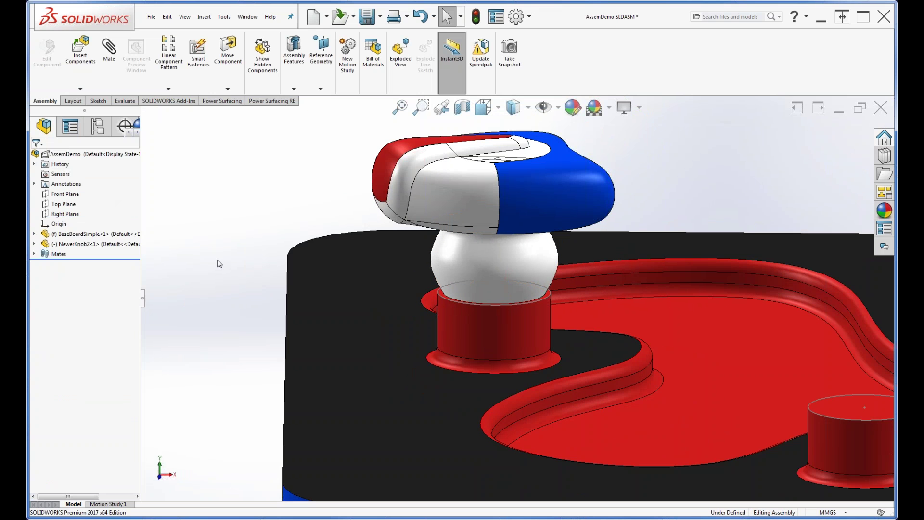
# Step: Edit the NewerKnob2 part in the context of the assembly and open its PwrFeature1 for editing
pyautogui.click(72, 244)
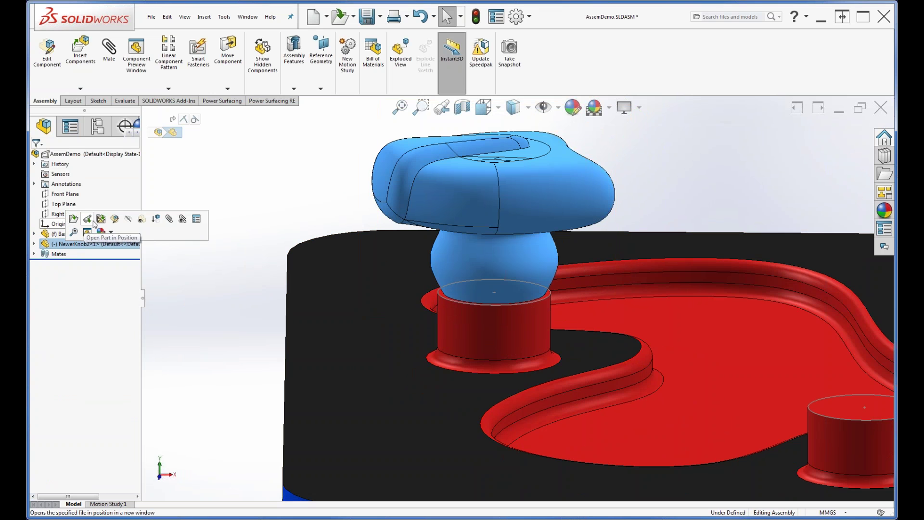
pyautogui.click(114, 219)
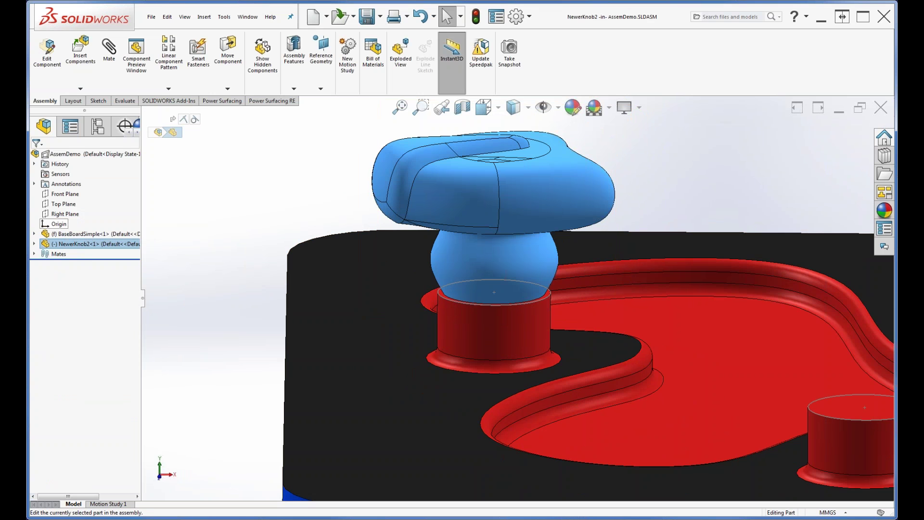
pyautogui.click(35, 244)
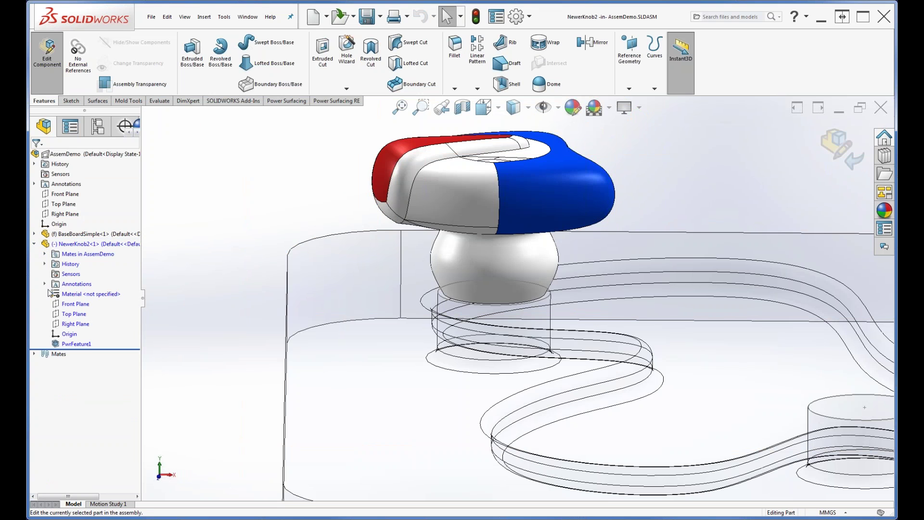
pyautogui.click(77, 344)
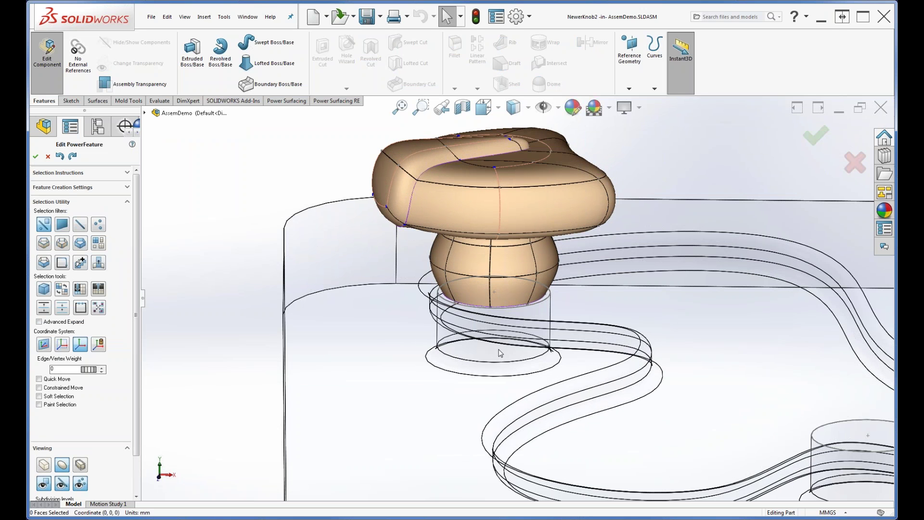
# Step: Import the cylindrical side face of the peg beneath the knob as a Power Surfacing reference
pyautogui.click(287, 100)
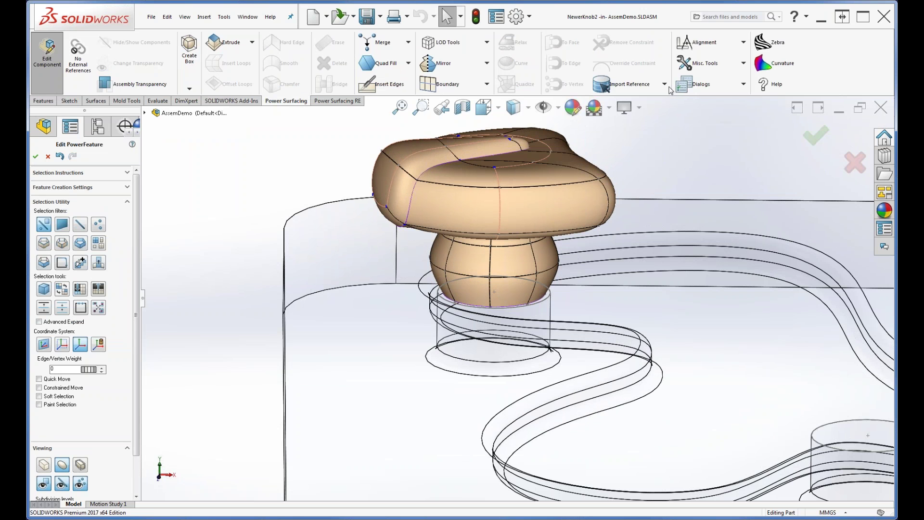
pyautogui.click(626, 84)
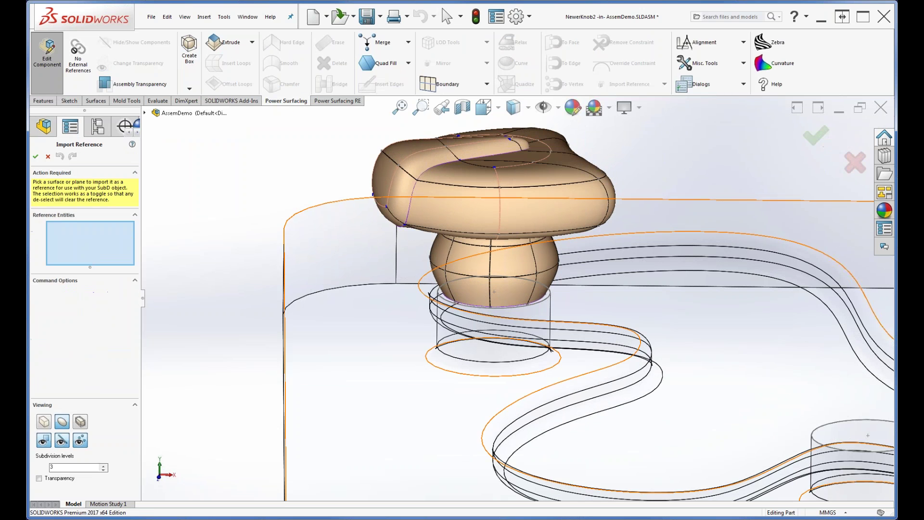
pyautogui.click(450, 345)
pyautogui.moveTo(687, 385); pyautogui.dragTo(650, 368, button='middle')
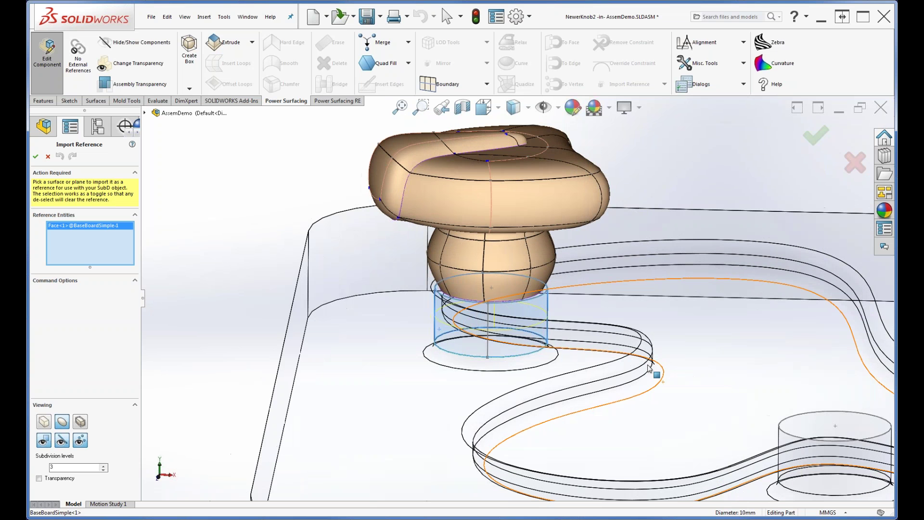
pyautogui.click(36, 156)
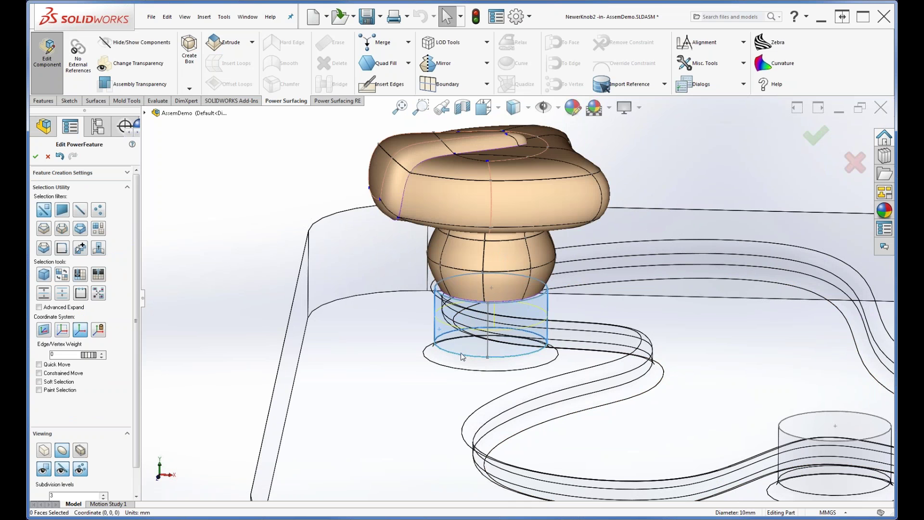
# Step: Constrain the edge loop at the bottom of the knob's stem to the circular top edge of the imported peg face
pyautogui.moveTo(585, 296)
pyautogui.mouseDown(button='middle')
pyautogui.moveTo(584, 283)
pyautogui.moveTo(582, 303)
pyautogui.mouseUp(button='middle')
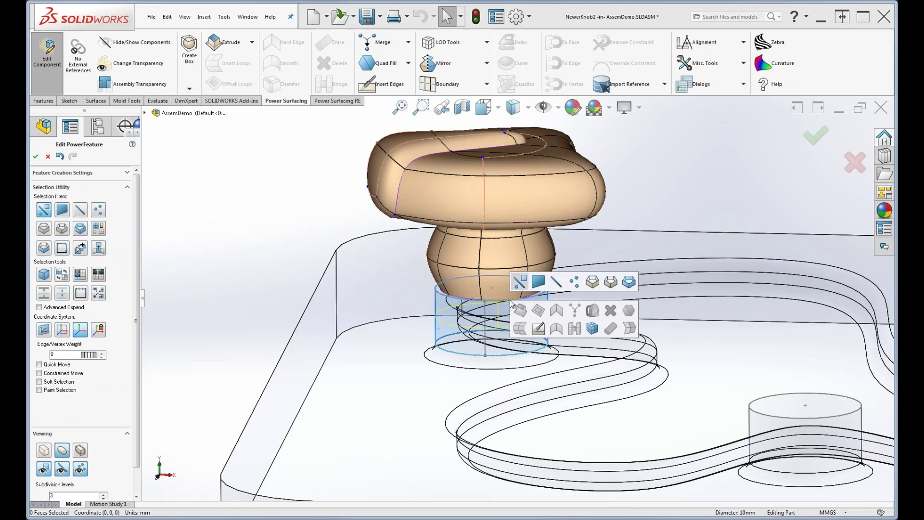
pyautogui.doubleClick(515, 299)
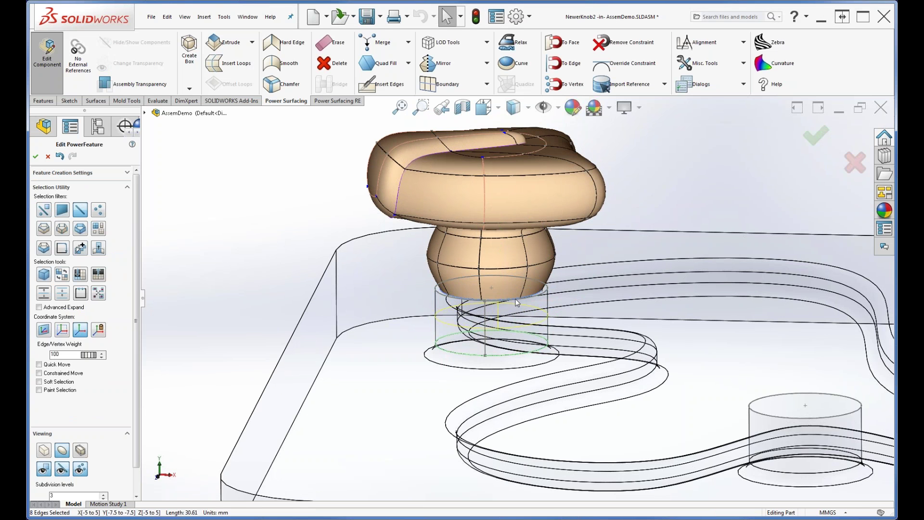
pyautogui.moveTo(582, 331); pyautogui.dragTo(583, 327, button='middle')
pyautogui.scroll(-3, 484, 311)
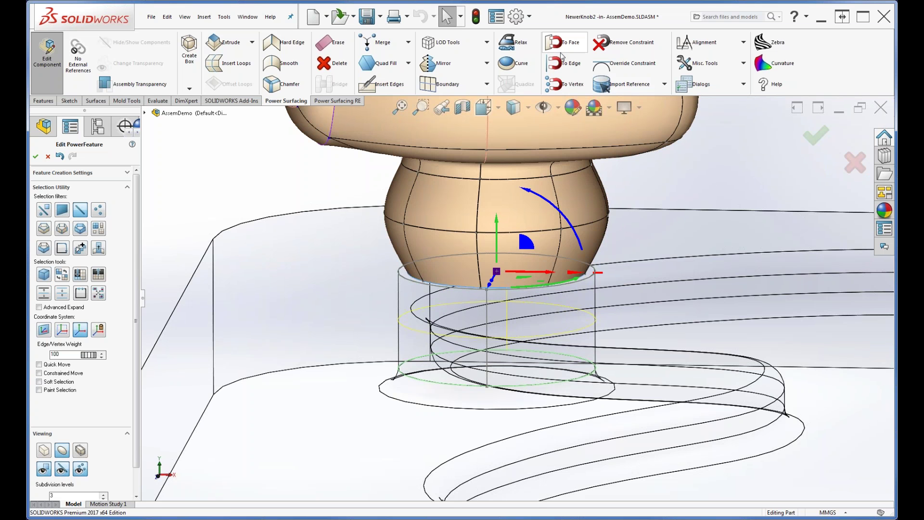
pyautogui.click(562, 67)
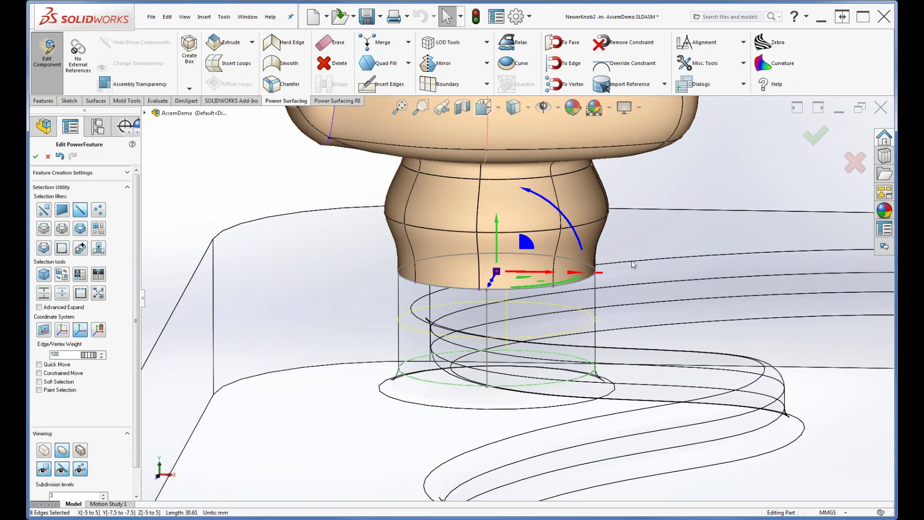
# Step: Try nudging the edge loop at the stem's widest point vertically, and accept the PowerFeature edit
pyautogui.moveTo(648, 350)
pyautogui.mouseDown(button='middle')
pyautogui.moveTo(642, 322)
pyautogui.moveTo(640, 336)
pyautogui.mouseUp(button='middle')
pyautogui.doubleClick(605, 213)
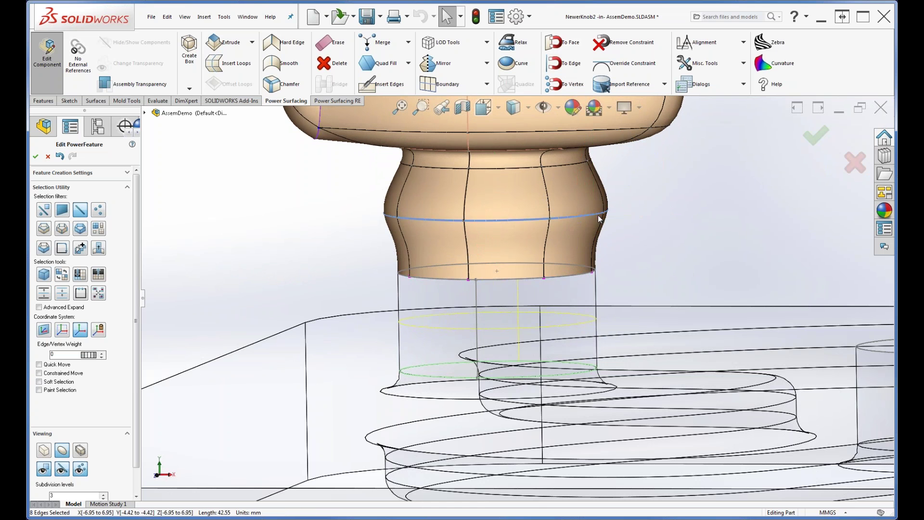
pyautogui.moveTo(495, 175)
pyautogui.mouseDown()
pyautogui.moveTo(493, 192)
pyautogui.moveTo(495, 171)
pyautogui.moveTo(495, 181)
pyautogui.mouseUp()
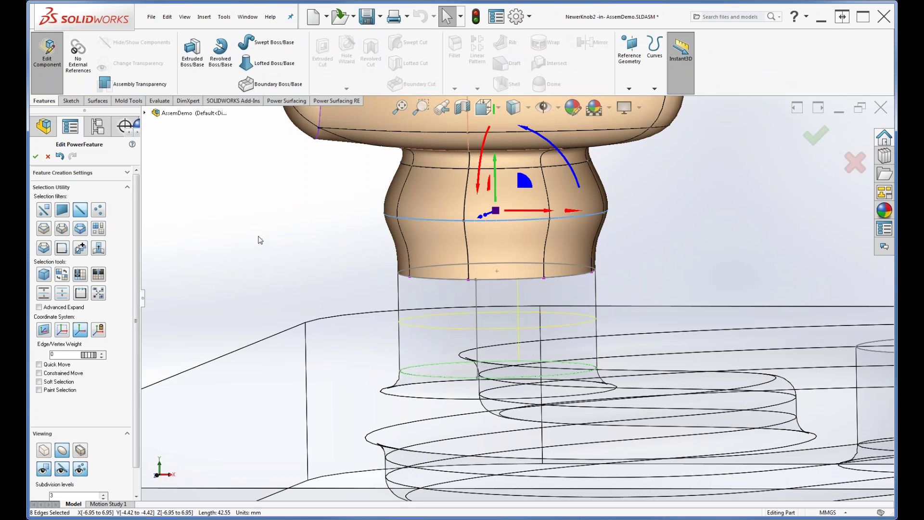
pyautogui.click(35, 157)
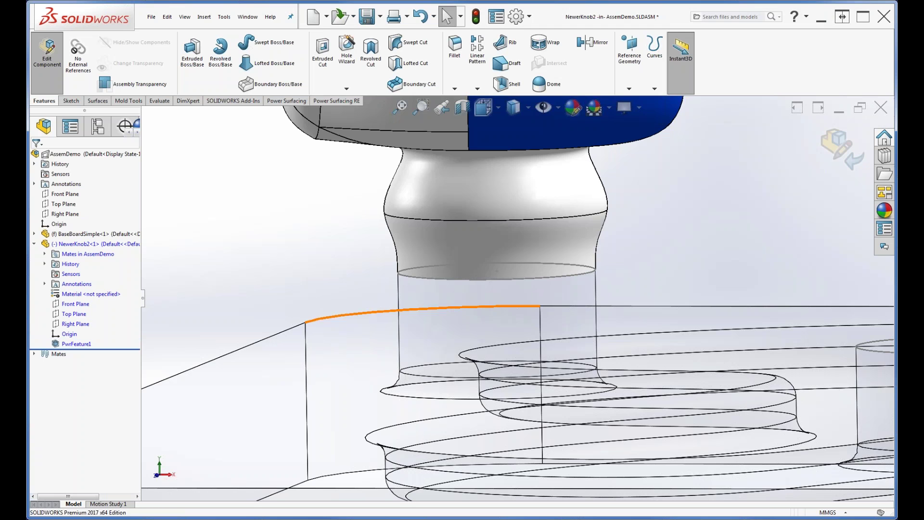
# Step: Exit part editing to return to the assembly and inspect the fit between the knob's stem and the peg
pyautogui.scroll(5, 516, 295)
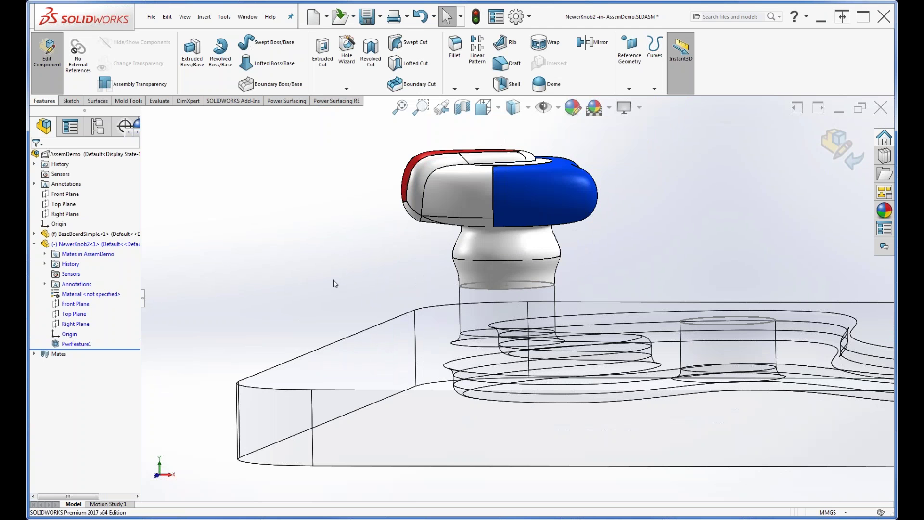
pyautogui.click(76, 244)
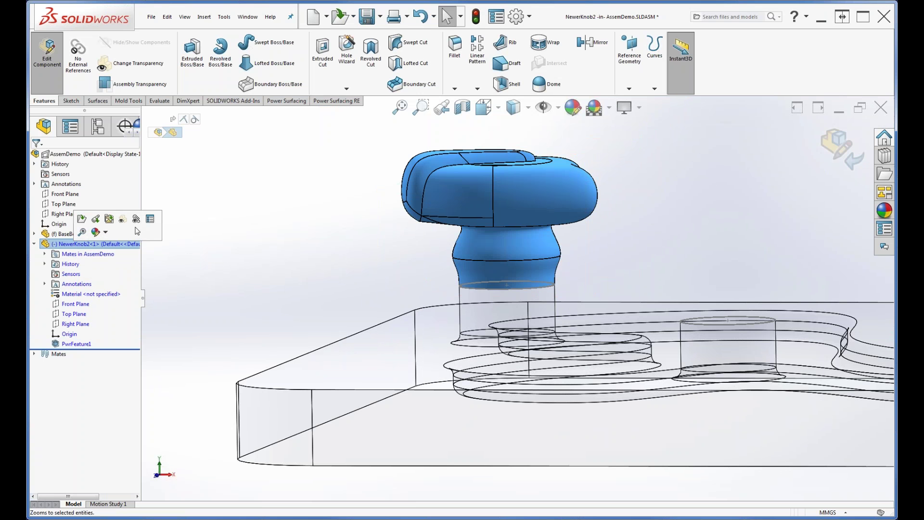
pyautogui.click(45, 68)
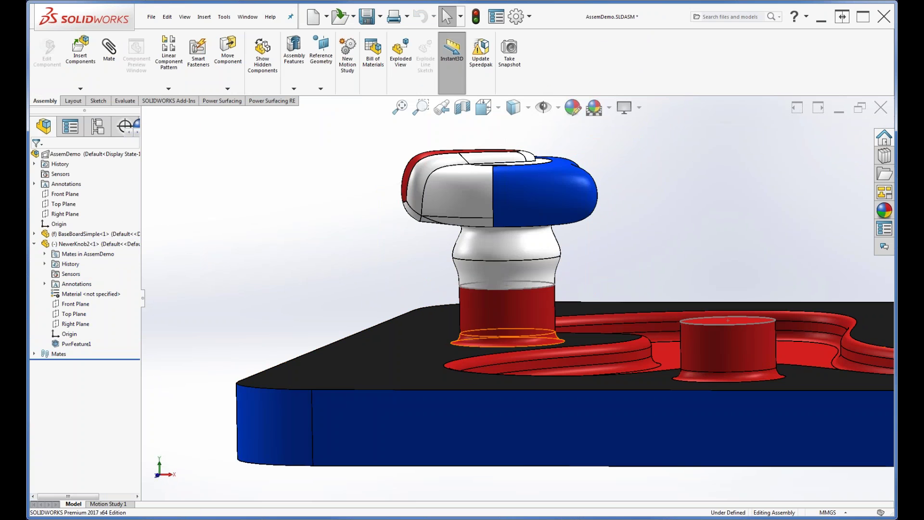
pyautogui.moveTo(511, 337)
pyautogui.mouseDown(button='middle')
pyautogui.moveTo(560, 362)
pyautogui.moveTo(514, 380)
pyautogui.moveTo(517, 349)
pyautogui.mouseUp(button='middle')
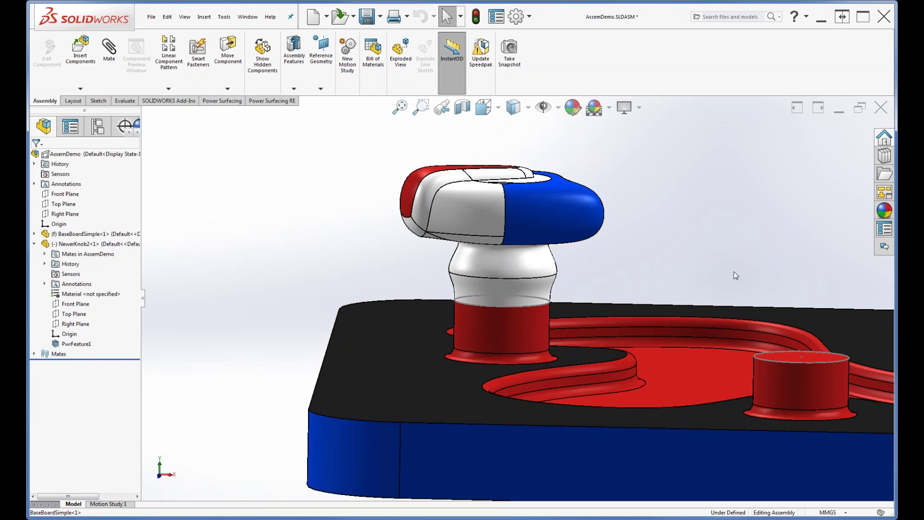
pyautogui.moveTo(735, 268); pyautogui.dragTo(615, 279, button='middle')
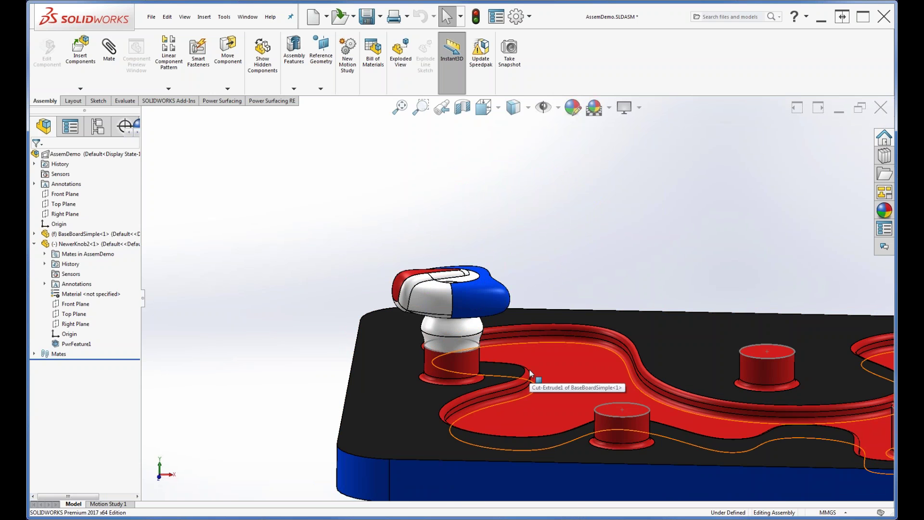
# Step: Close the AssemDemo assembly and open the recent part G2andConstraintConversions.SLDPRT
pyautogui.click(151, 17)
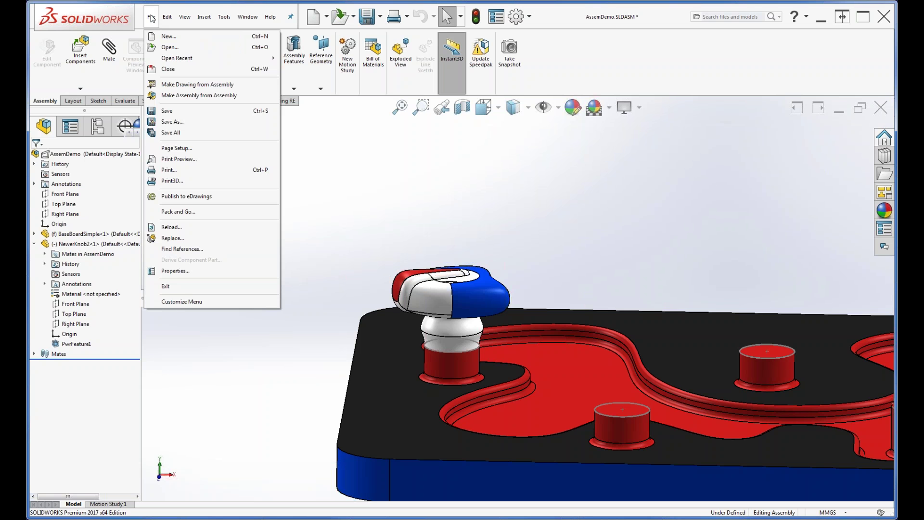
pyautogui.click(168, 70)
pyautogui.click(222, 236)
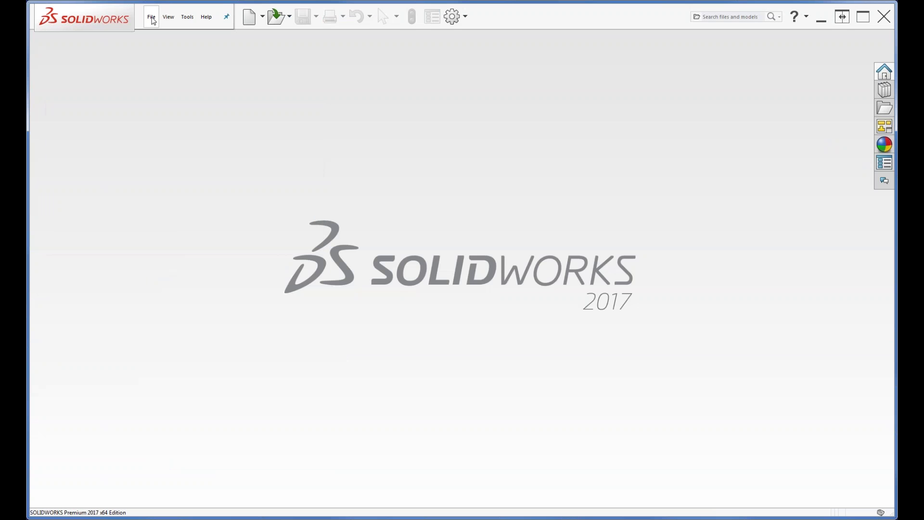
pyautogui.click(152, 18)
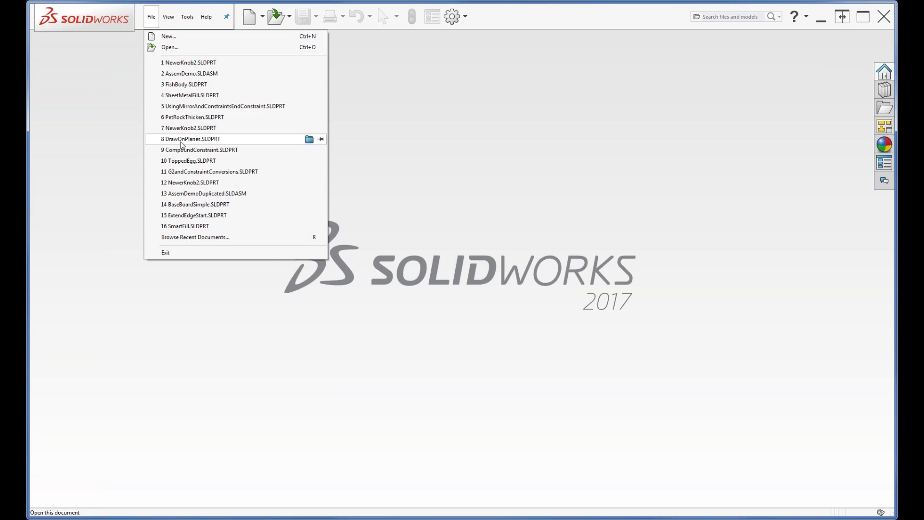
pyautogui.click(184, 171)
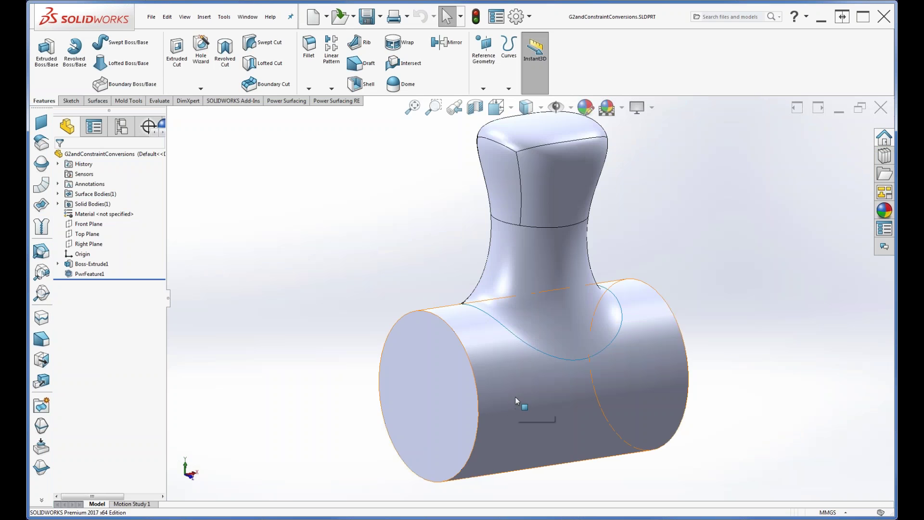
# Step: Display horizontal zebra stripes on the handle and cylinder to check the continuity of their surfaces
pyautogui.scroll(2, 502, 389)
pyautogui.moveTo(589, 402); pyautogui.dragTo(549, 388, button='middle')
pyautogui.press('Escape')
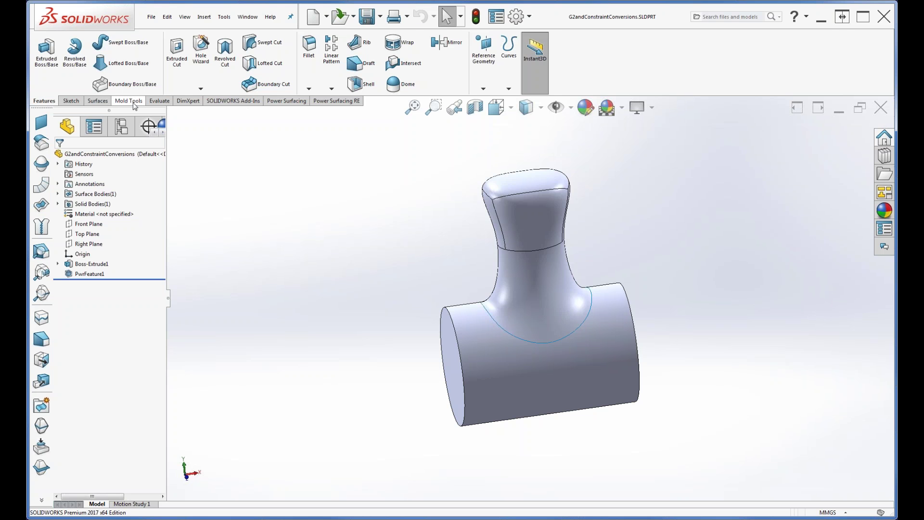
pyautogui.click(159, 101)
pyautogui.click(284, 68)
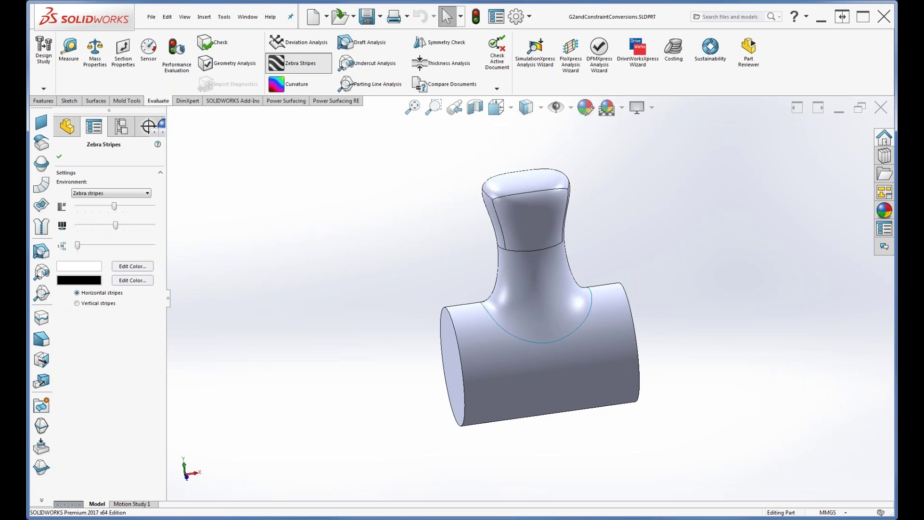
pyautogui.moveTo(462, 347); pyautogui.dragTo(486, 377, button='middle')
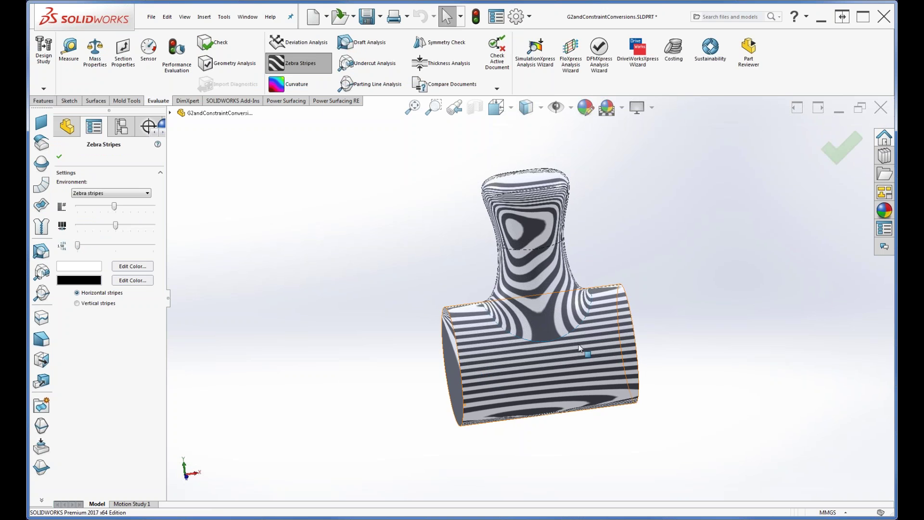
pyautogui.scroll(-3, 502, 315)
pyautogui.scroll(-2, 502, 315)
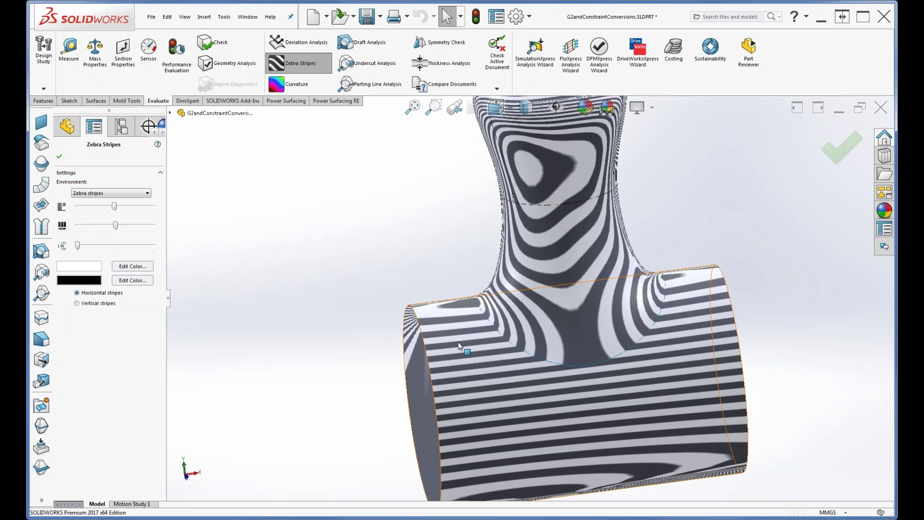
pyautogui.press('Return')
# Step: Examine the stripe flow across the blend between the handle and the cylinder, and turn the zebra stripes off
pyautogui.moveTo(672, 337); pyautogui.dragTo(686, 308, button='middle')
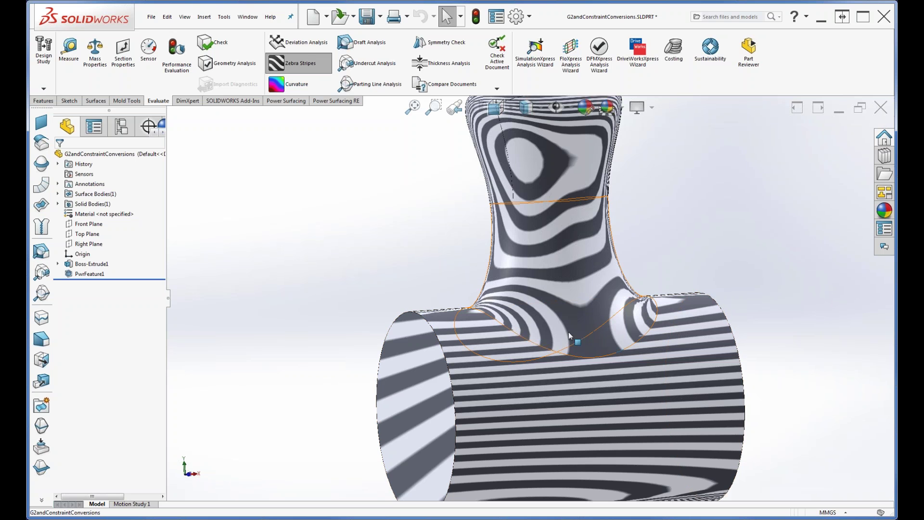
pyautogui.moveTo(568, 328); pyautogui.dragTo(568, 370, button='middle')
pyautogui.scroll(2, 564, 370)
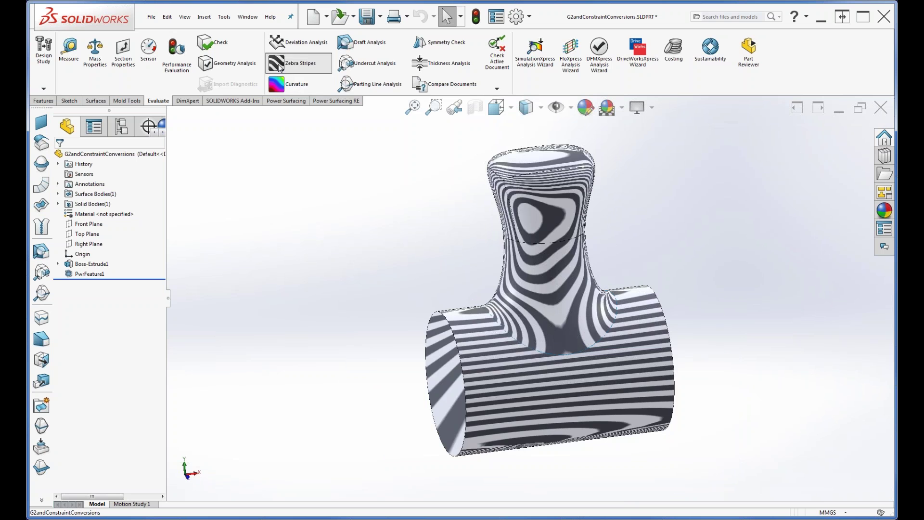
pyautogui.click(295, 63)
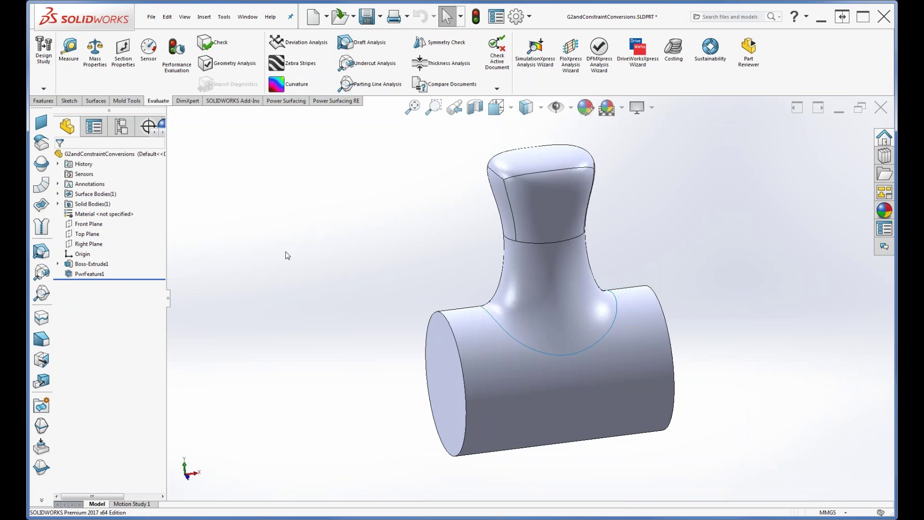
# Step: Open the handle's PwrFeature1 for editing
pyautogui.click(88, 275)
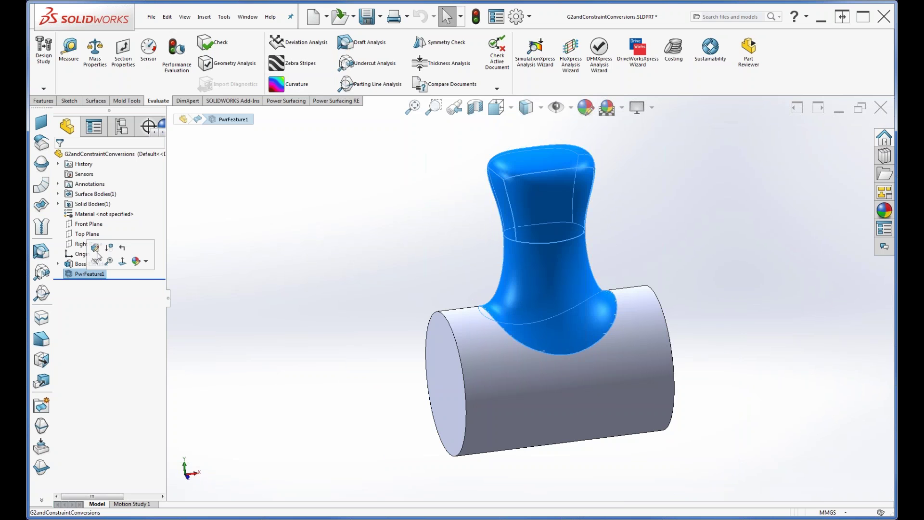
pyautogui.click(96, 249)
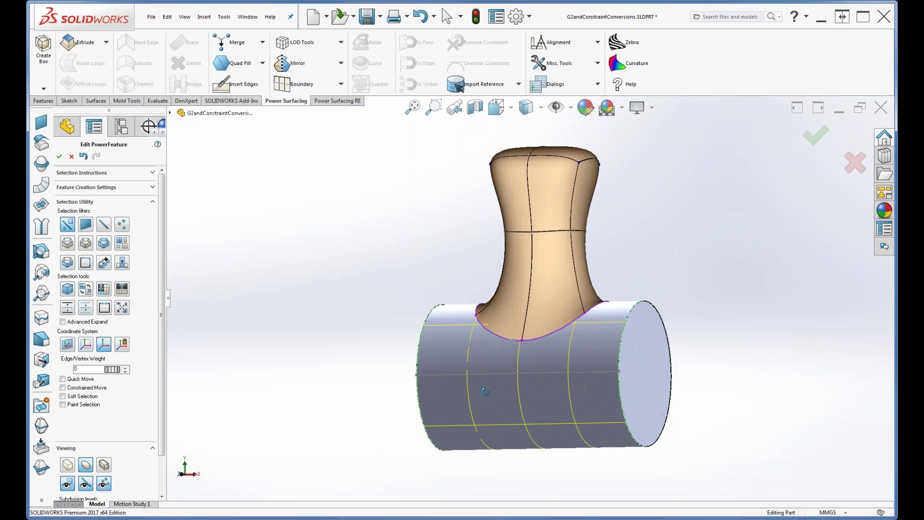
# Step: Select the constrained vertices where the handle meets the cylinder and move them down to lower the blend's boundary
pyautogui.moveTo(472, 392); pyautogui.dragTo(482, 397, button='middle')
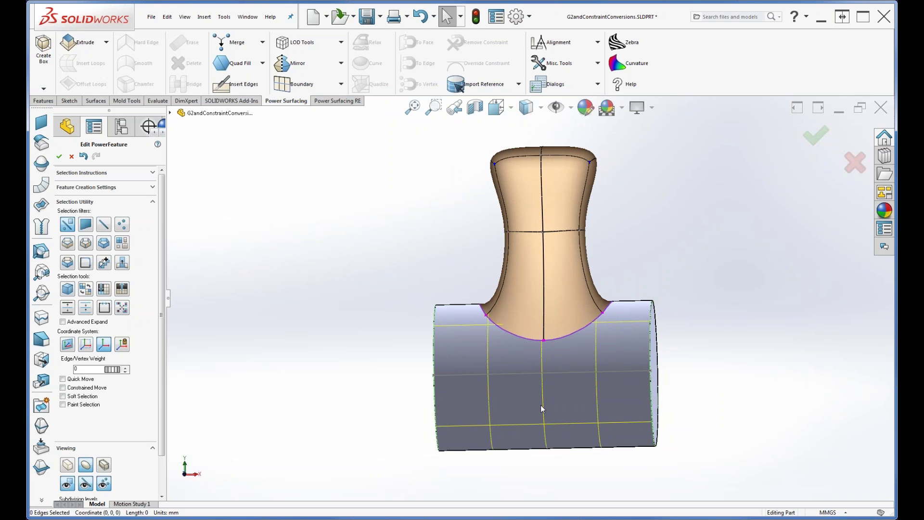
pyautogui.moveTo(531, 388)
pyautogui.mouseDown(button='middle')
pyautogui.moveTo(568, 393)
pyautogui.moveTo(564, 407)
pyautogui.moveTo(533, 397)
pyautogui.mouseUp(button='middle')
pyautogui.moveTo(443, 390); pyautogui.dragTo(651, 311)
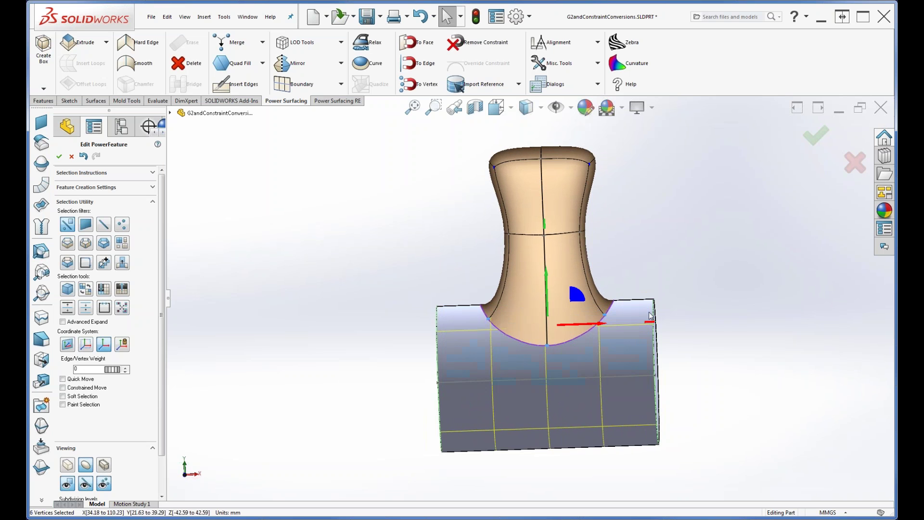
pyautogui.moveTo(548, 298); pyautogui.dragTo(549, 327)
pyautogui.moveTo(548, 446); pyautogui.dragTo(615, 303, button='middle')
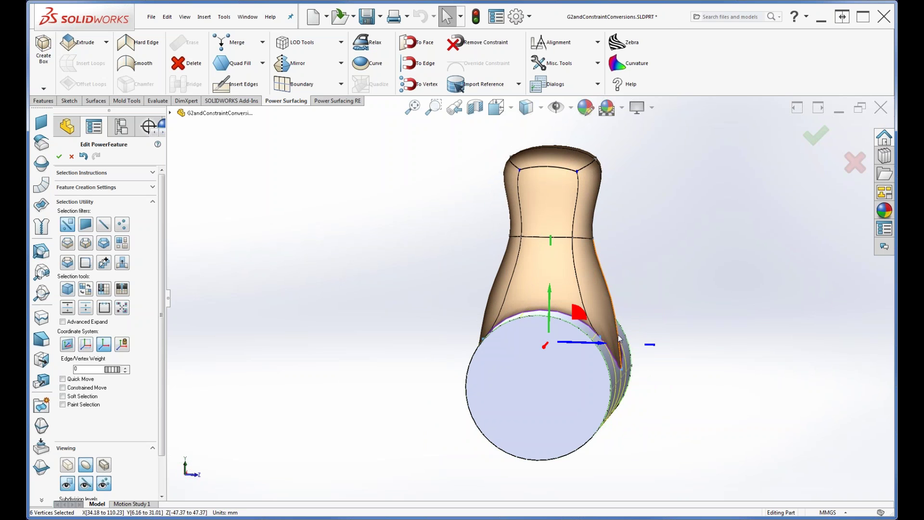
pyautogui.moveTo(649, 406); pyautogui.dragTo(565, 406, button='middle')
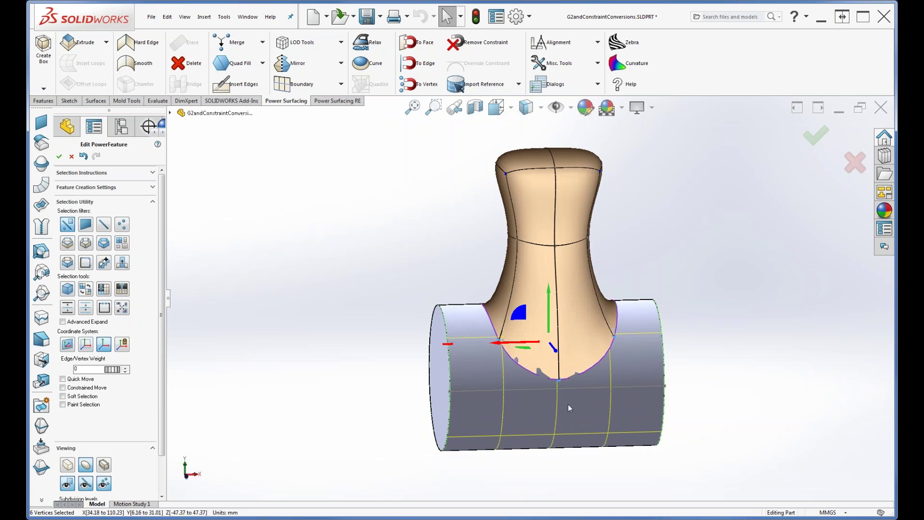
# Step: Select the loop of edges where the handle meets the cylinder and override their constraint with Curvature Continuity tangency
pyautogui.click(631, 369)
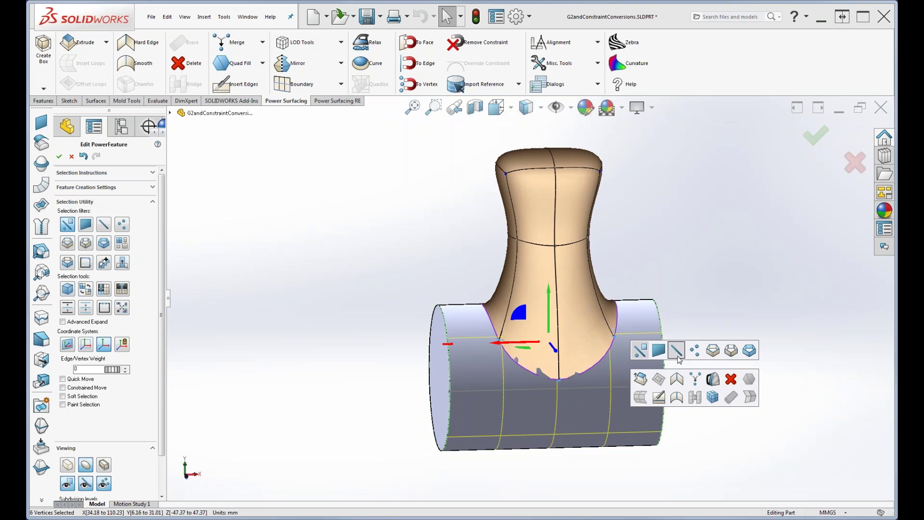
pyautogui.doubleClick(614, 341)
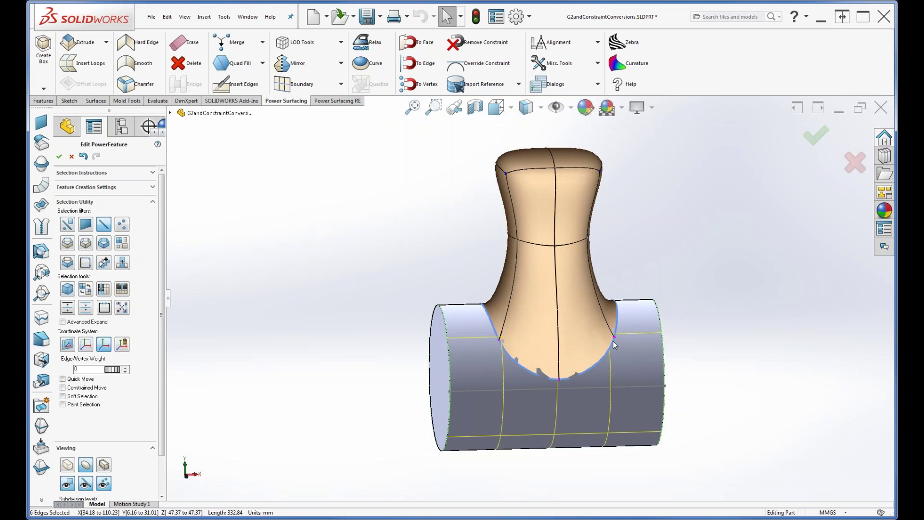
pyautogui.click(495, 67)
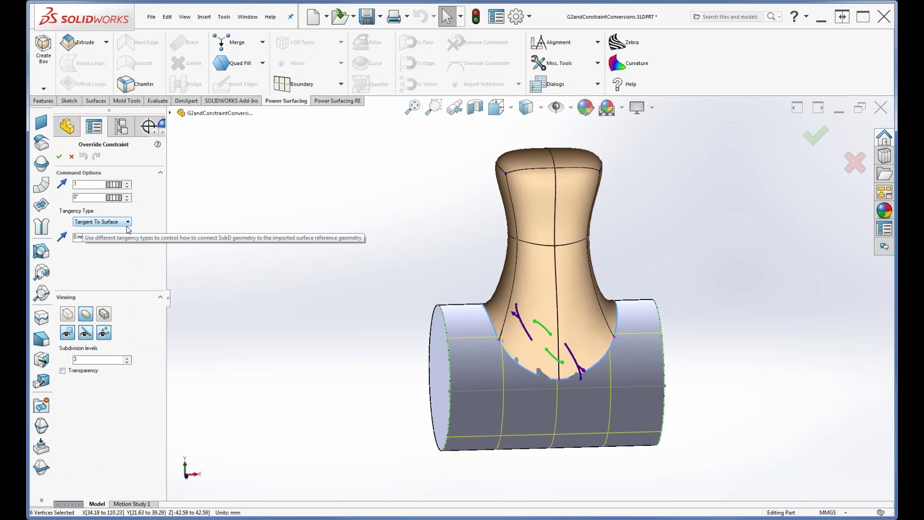
pyautogui.click(128, 222)
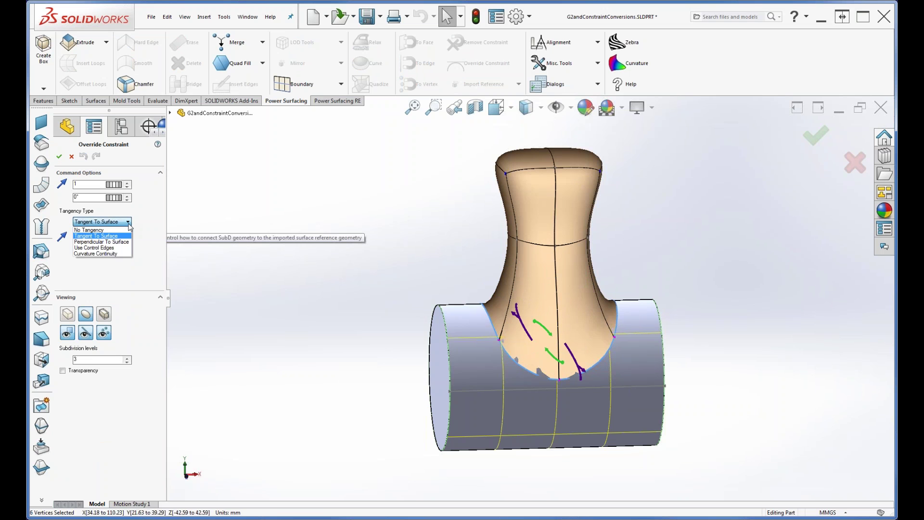
pyautogui.click(118, 255)
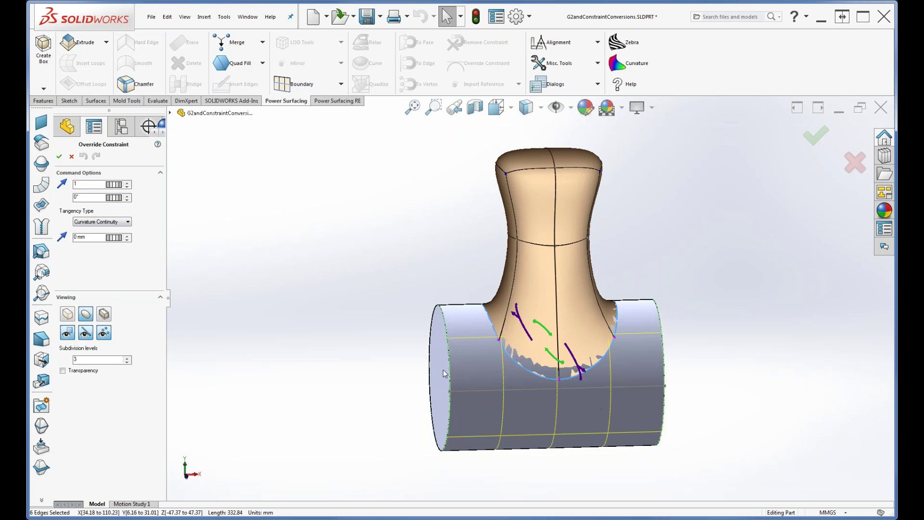
pyautogui.press('Return')
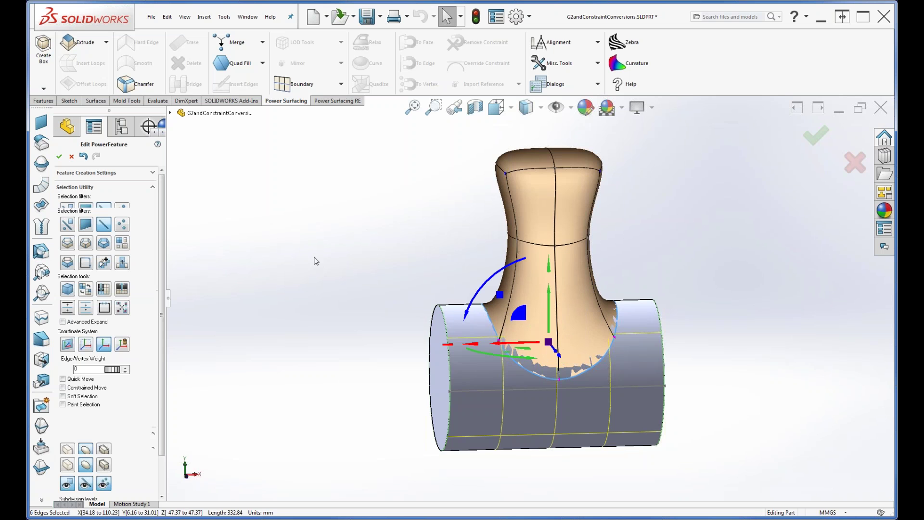
# Step: Finish editing PwrFeature1, convert the handle to SOLIDWORKS geometry, and inspect its blend into the cylinder
pyautogui.moveTo(600, 397); pyautogui.dragTo(631, 329, button='middle')
pyautogui.moveTo(655, 396); pyautogui.dragTo(532, 396, button='middle')
pyautogui.moveTo(423, 393); pyautogui.dragTo(656, 315)
pyautogui.moveTo(551, 393)
pyautogui.mouseDown(button='middle')
pyautogui.moveTo(596, 364)
pyautogui.moveTo(667, 373)
pyautogui.moveTo(665, 391)
pyautogui.moveTo(539, 405)
pyautogui.mouseUp(button='middle')
pyautogui.click(59, 156)
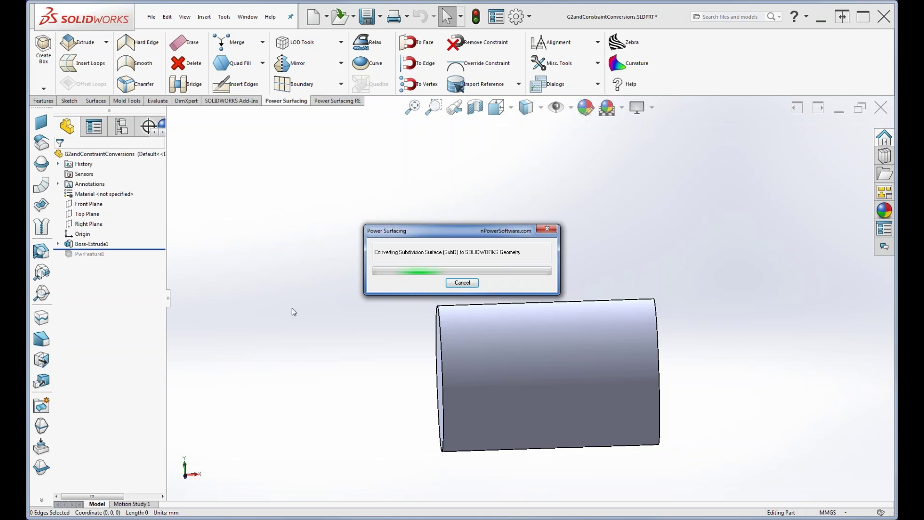
pyautogui.moveTo(413, 385); pyautogui.dragTo(436, 387, button='middle')
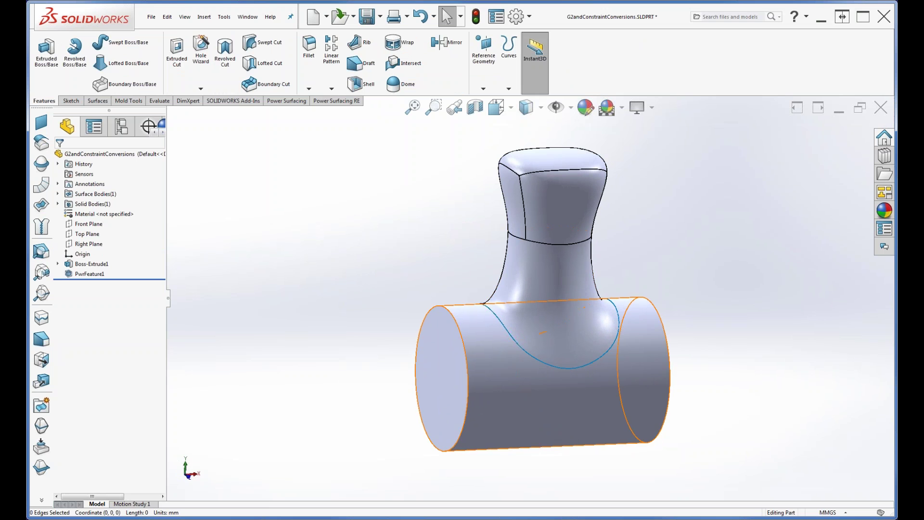
pyautogui.moveTo(356, 385); pyautogui.dragTo(351, 386, button='middle')
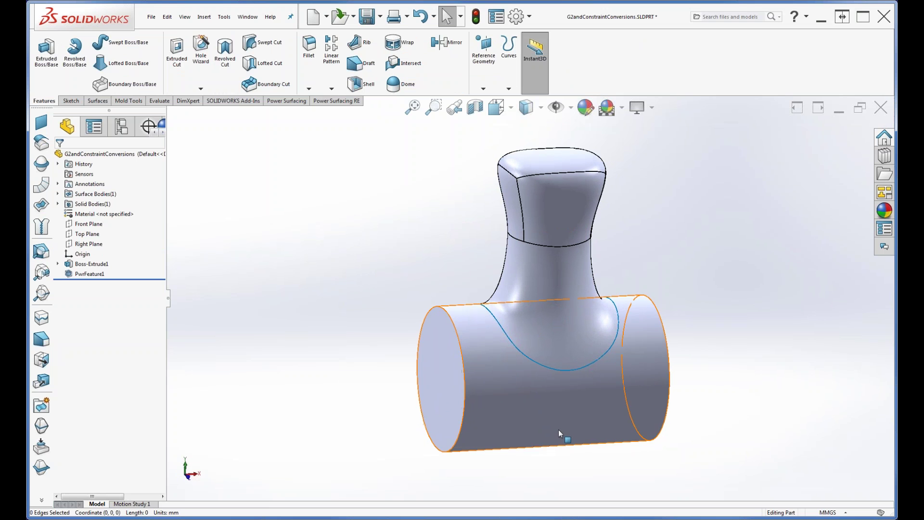
# Step: Edit PwrFeature1 again, set its post processing to Delete and Knit, and convert it
pyautogui.click(90, 273)
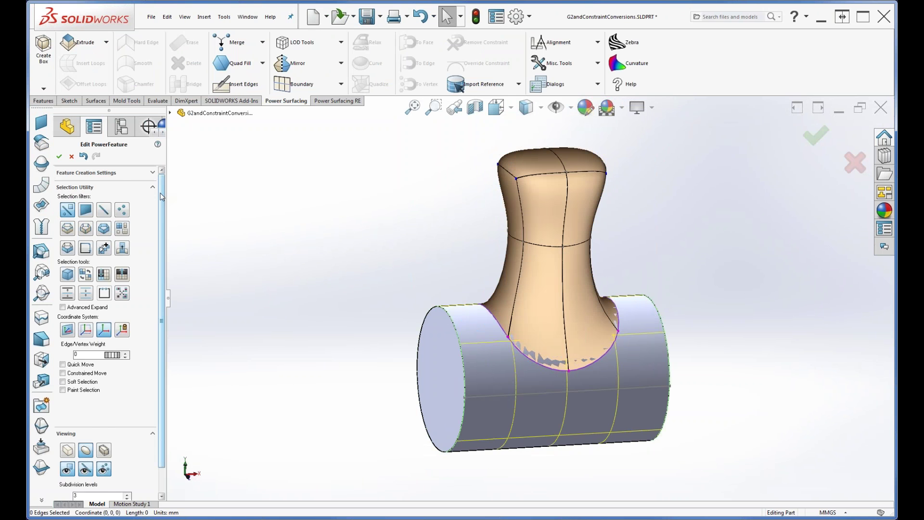
pyautogui.click(152, 172)
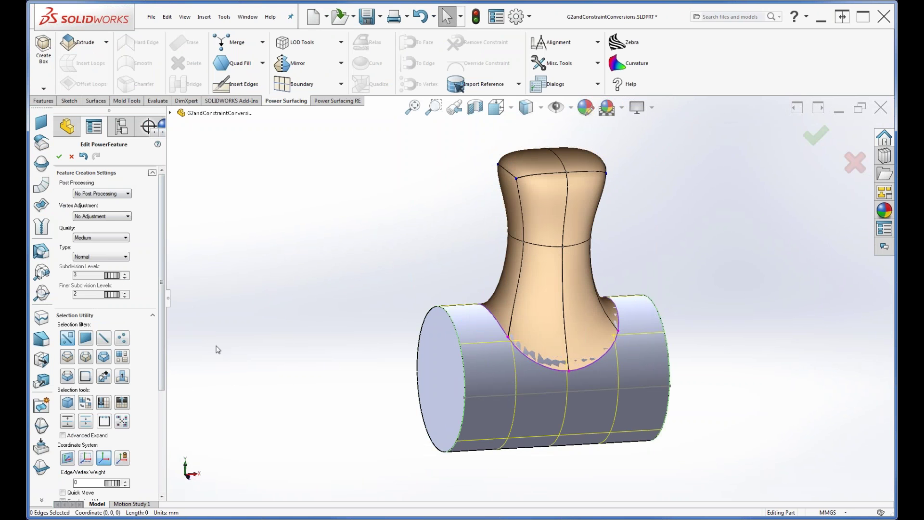
pyautogui.click(127, 193)
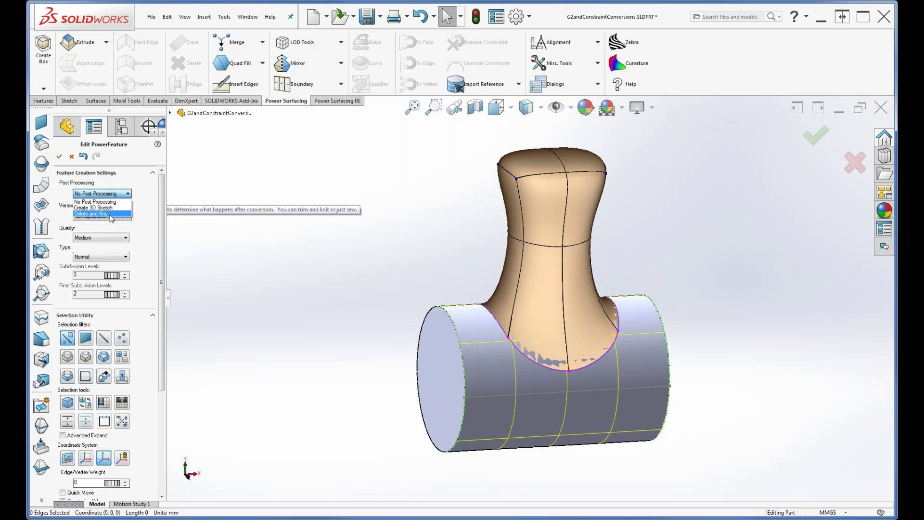
pyautogui.click(112, 213)
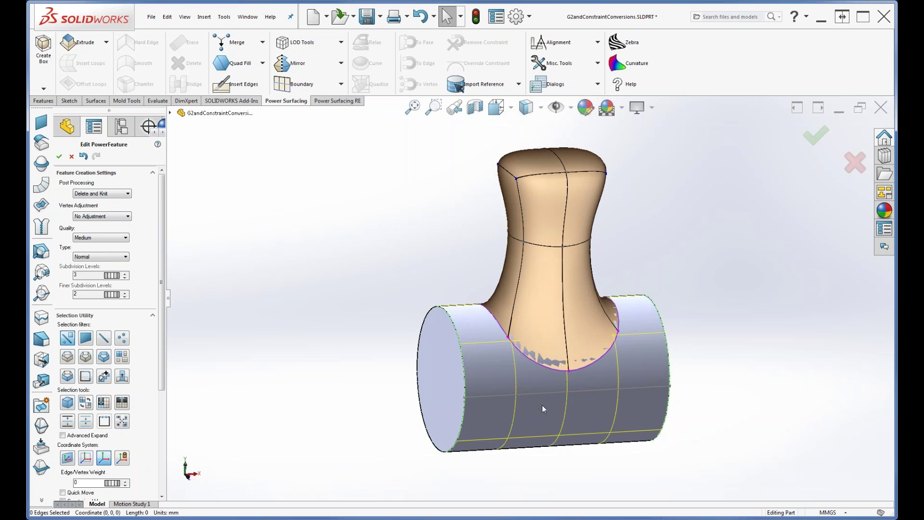
pyautogui.click(59, 157)
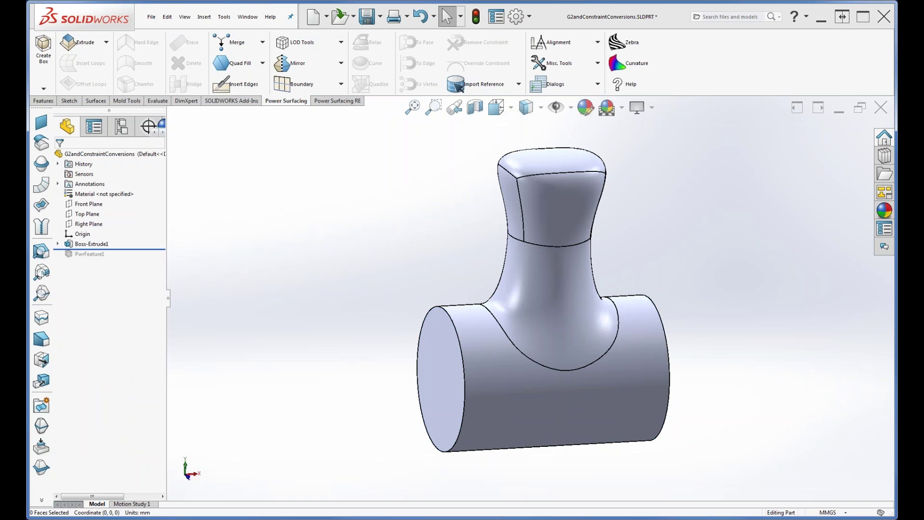
pyautogui.moveTo(538, 479); pyautogui.dragTo(547, 456, button='middle')
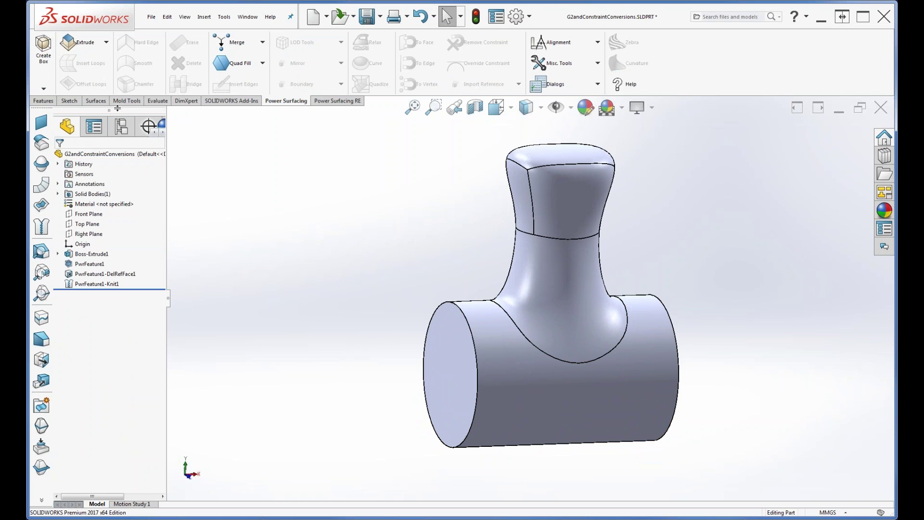
# Step: Display horizontal zebra stripes on the knitted solid, examine their flow across the handle-cylinder blend, and turn them off
pyautogui.click(158, 101)
pyautogui.click(298, 63)
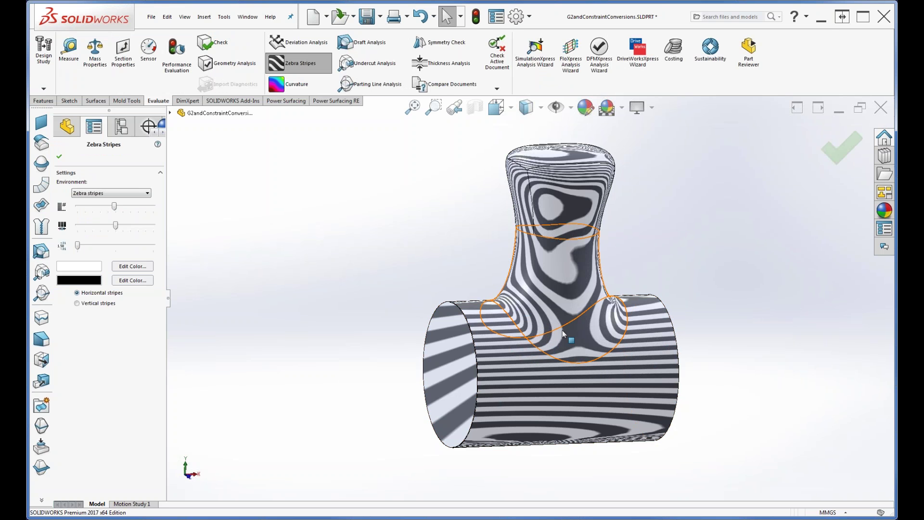
pyautogui.press('Return')
pyautogui.moveTo(553, 347); pyautogui.dragTo(583, 352, button='middle')
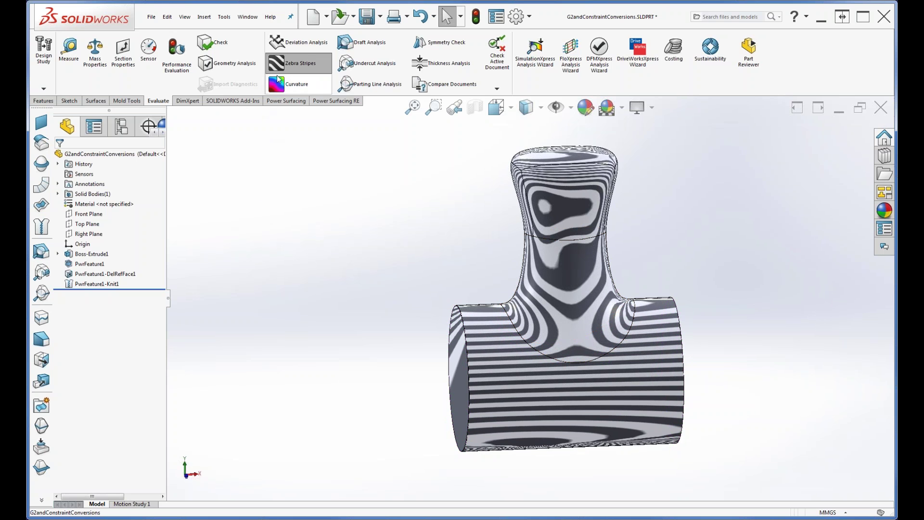
pyautogui.click(278, 68)
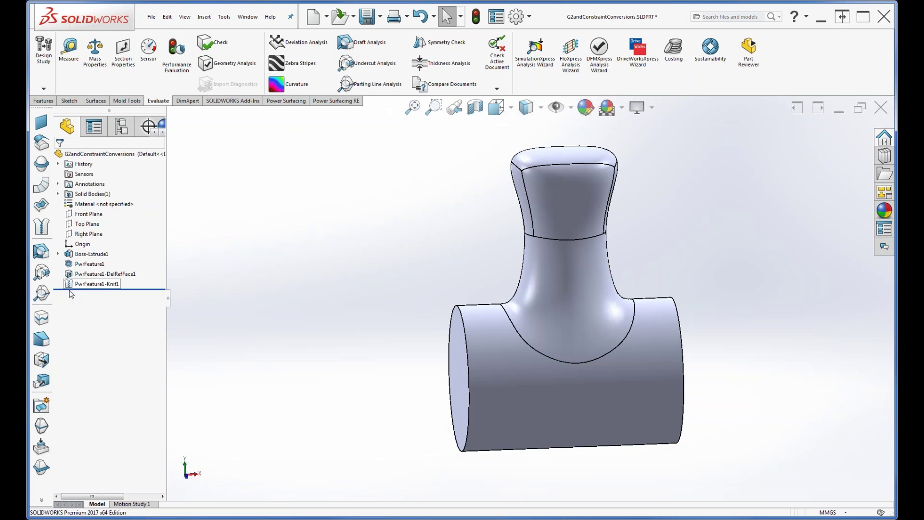
# Step: Edit Boss-Extrude1 to give the cylinder a 5° inward draft, and rebuild the part
pyautogui.moveTo(325, 347); pyautogui.dragTo(332, 356, button='middle')
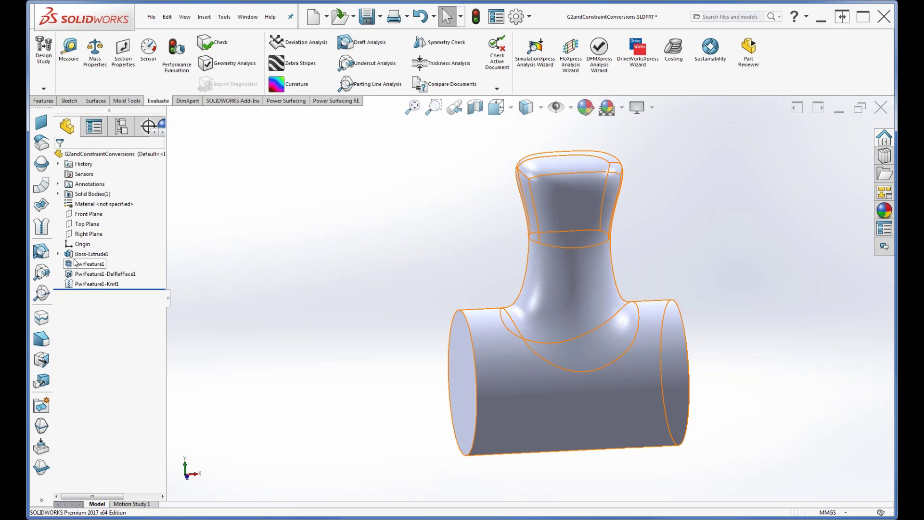
pyautogui.click(58, 254)
pyautogui.click(91, 255)
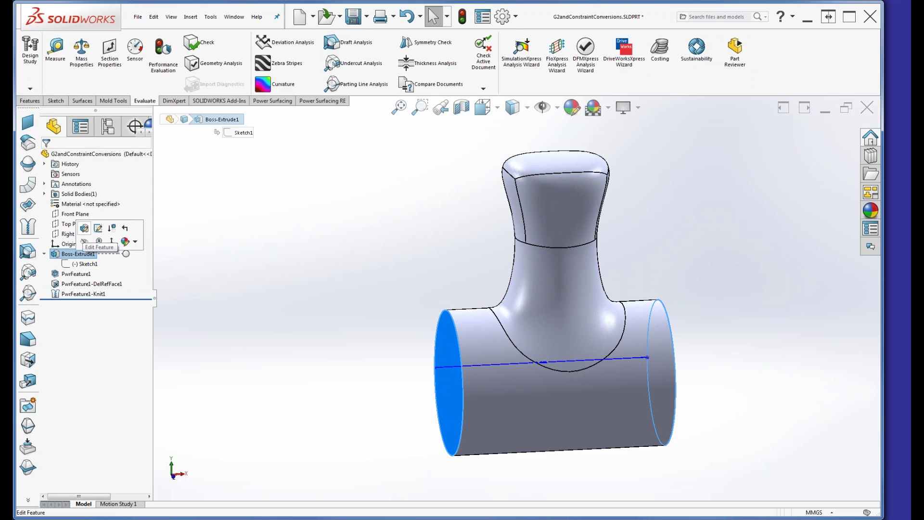
pyautogui.click(84, 228)
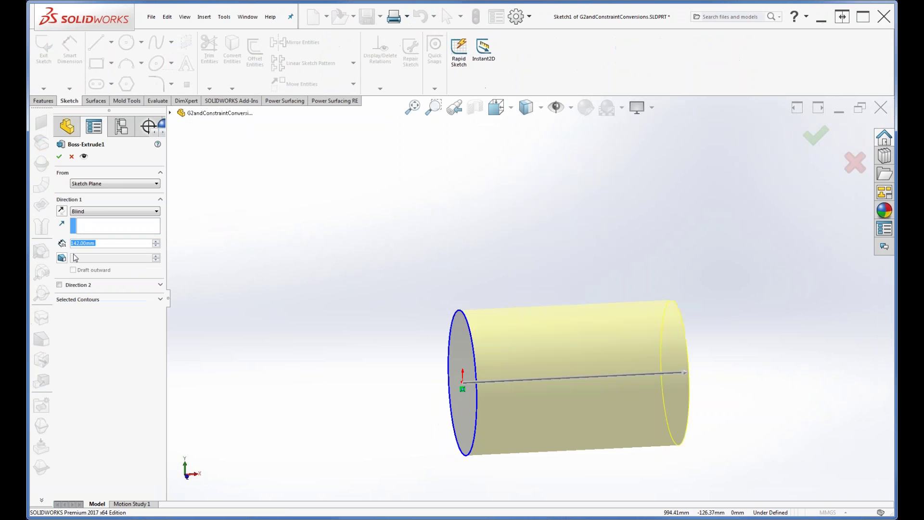
pyautogui.click(48, 258)
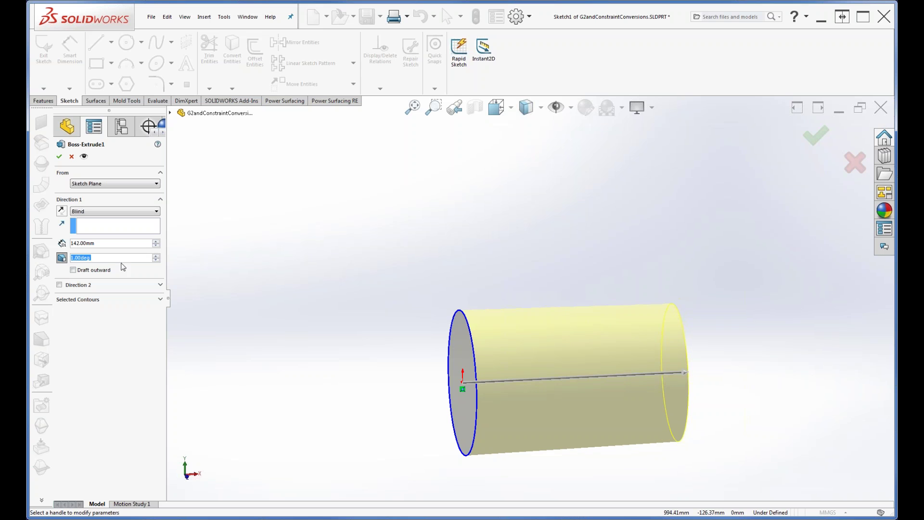
pyautogui.click(155, 255)
pyautogui.click(155, 256)
pyautogui.click(155, 256)
pyautogui.click(155, 255)
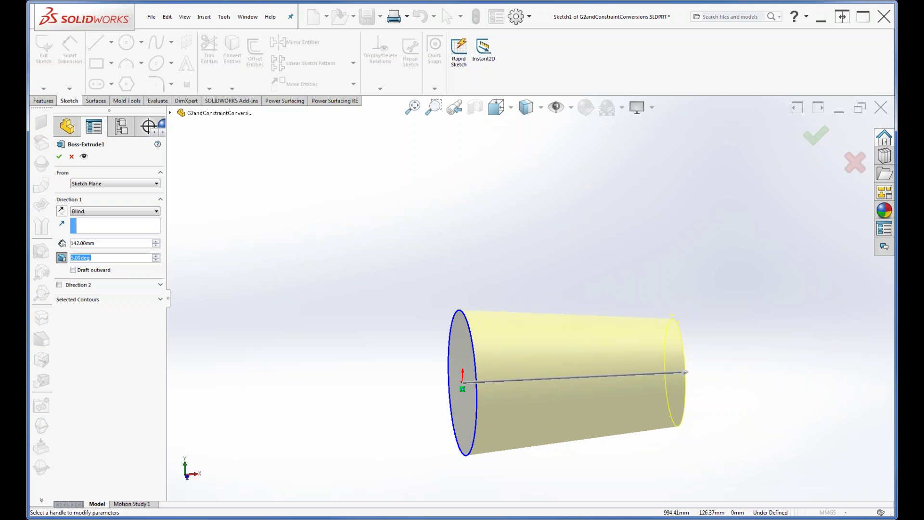
pyautogui.click(58, 156)
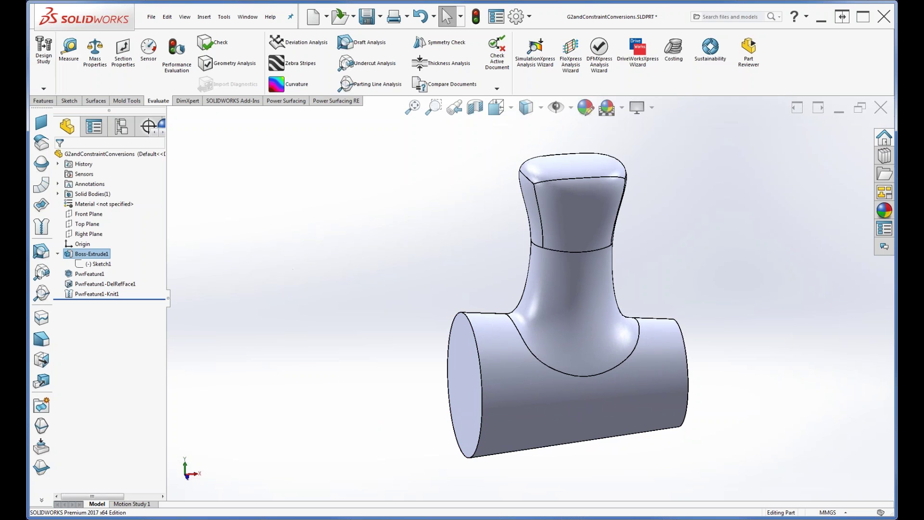
# Step: Close the G2andConstraintConversions part and open the recent part ToppedEgg.SLDPRT
pyautogui.click(150, 17)
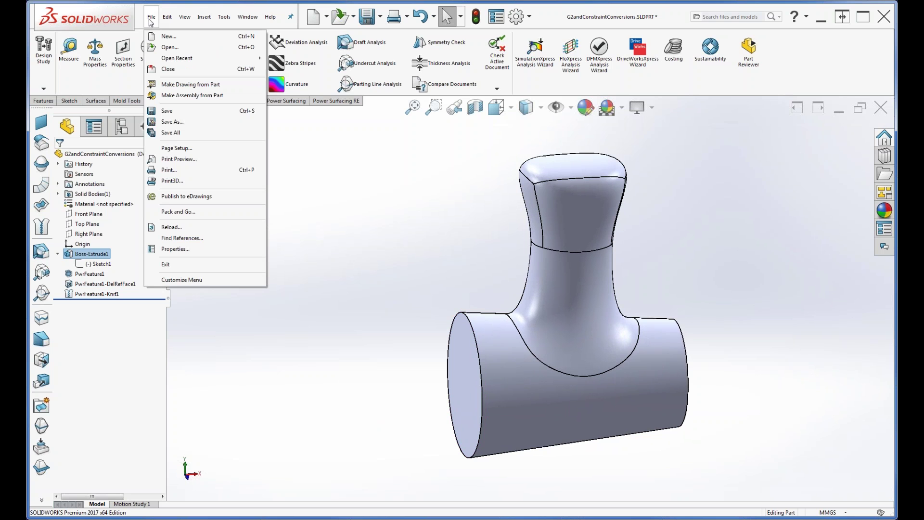
pyautogui.click(169, 70)
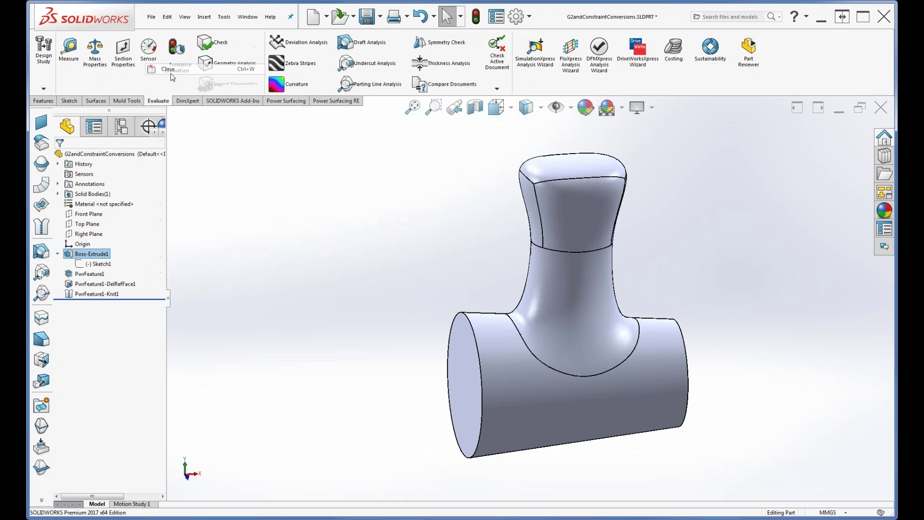
pyautogui.click(376, 292)
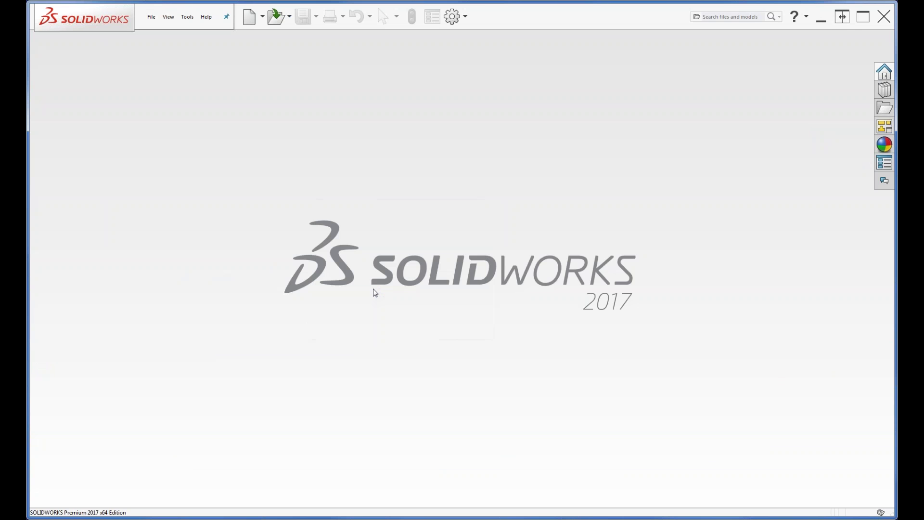
pyautogui.click(151, 19)
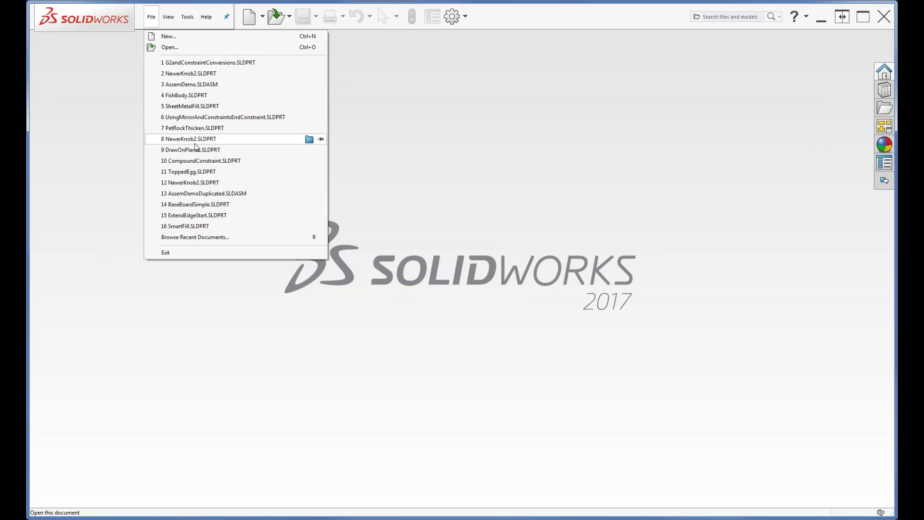
pyautogui.click(190, 171)
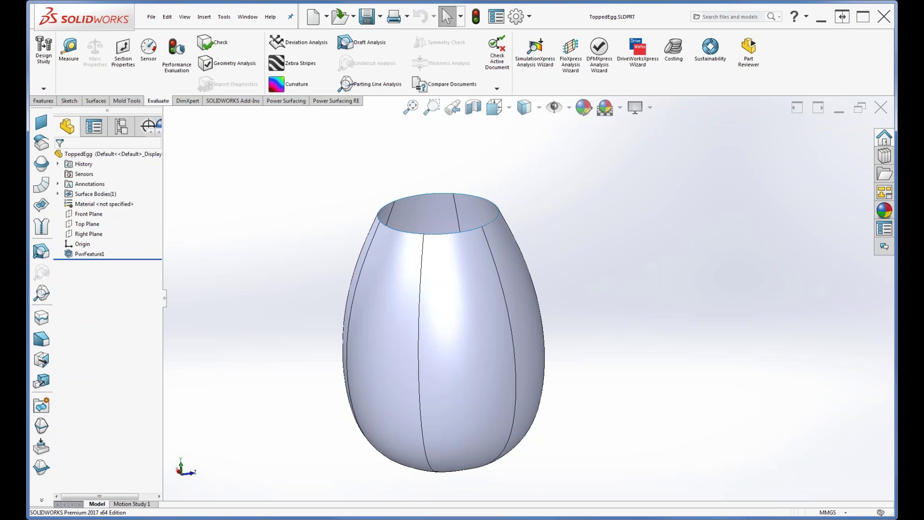
# Step: Open the egg's PwrFeature1 for editing
pyautogui.moveTo(419, 164); pyautogui.dragTo(422, 161, button='middle')
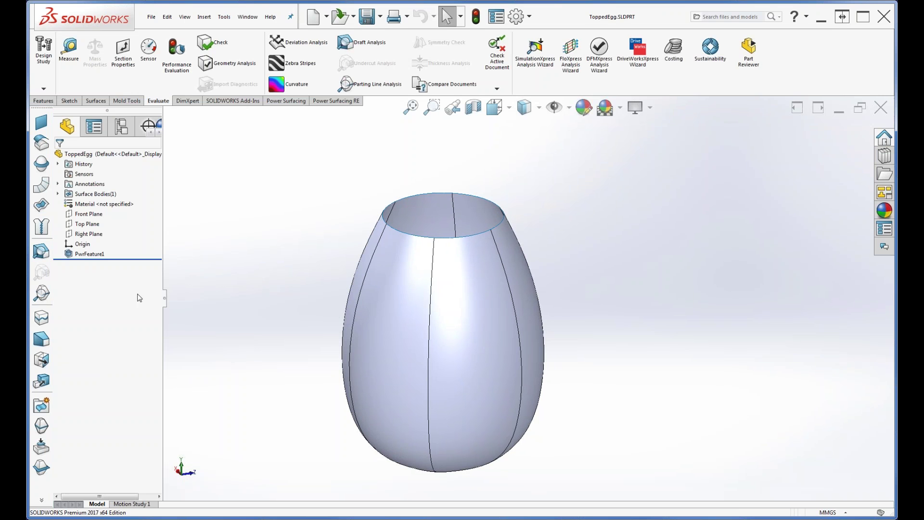
pyautogui.click(90, 254)
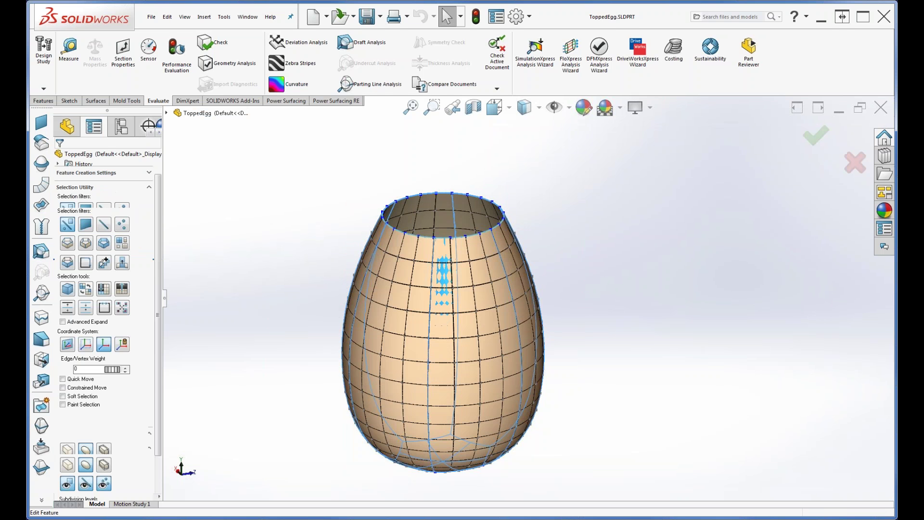
# Step: Fill the egg's open top with Quad Fill from an edge of its rim
pyautogui.click(489, 234)
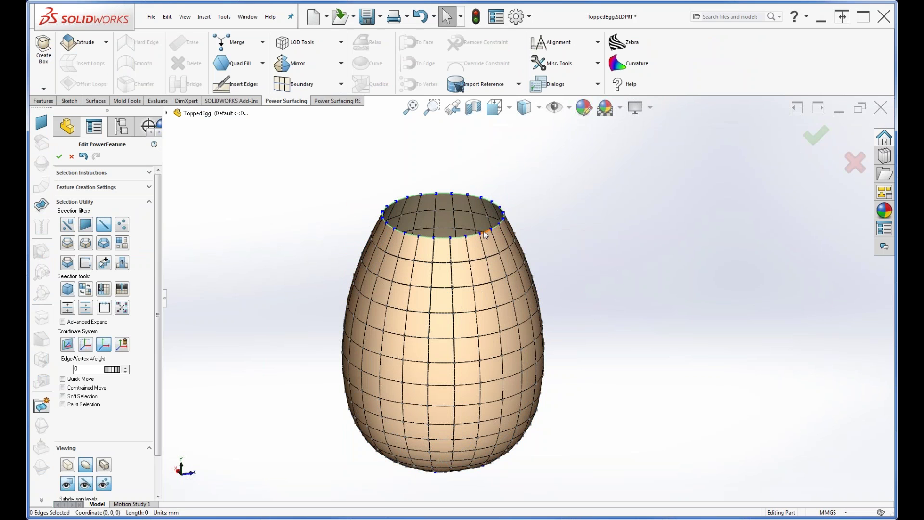
pyautogui.rightClick(553, 222)
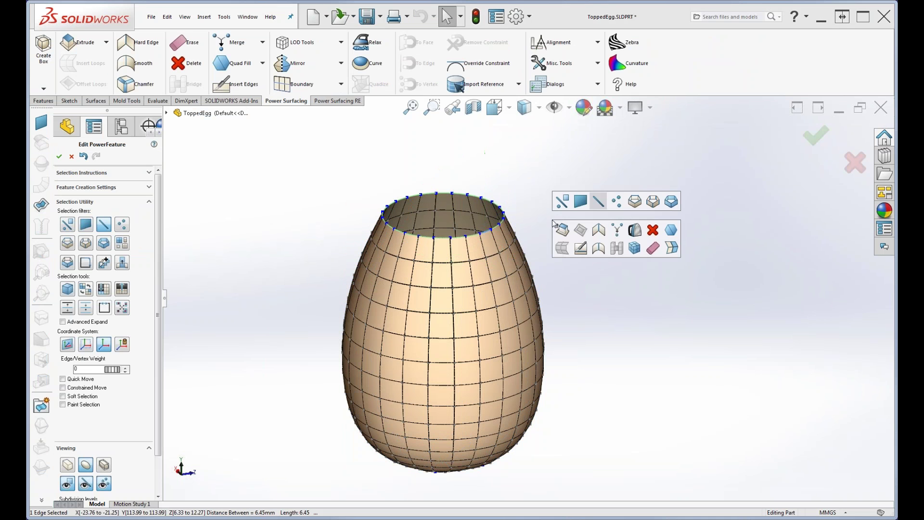
pyautogui.click(672, 231)
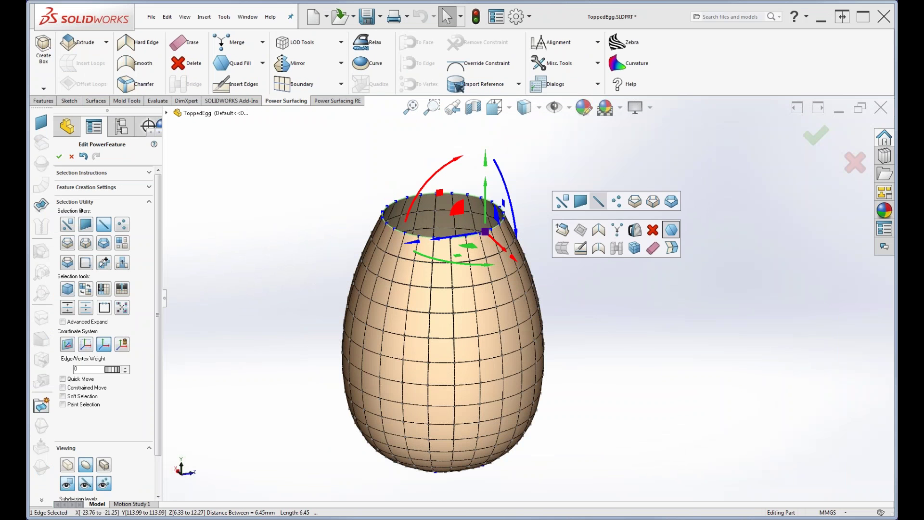
pyautogui.click(672, 231)
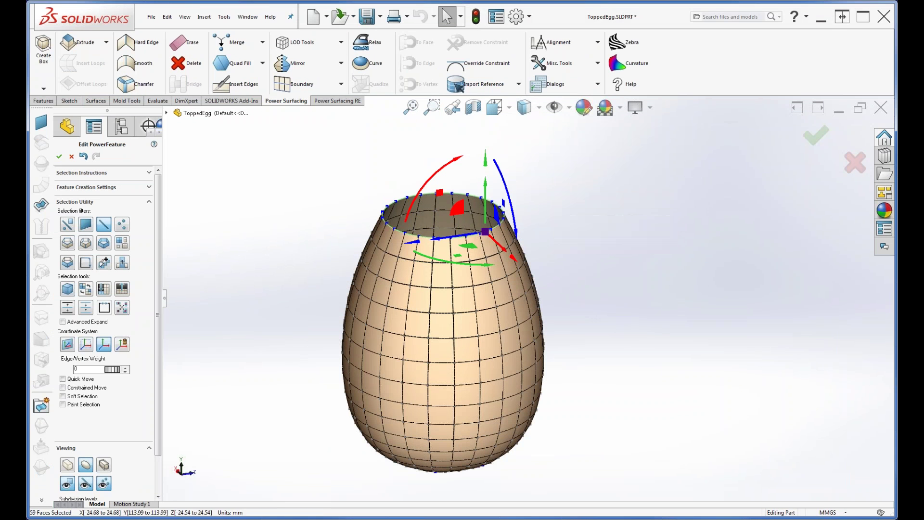
pyautogui.moveTo(582, 237); pyautogui.dragTo(576, 277, button='middle')
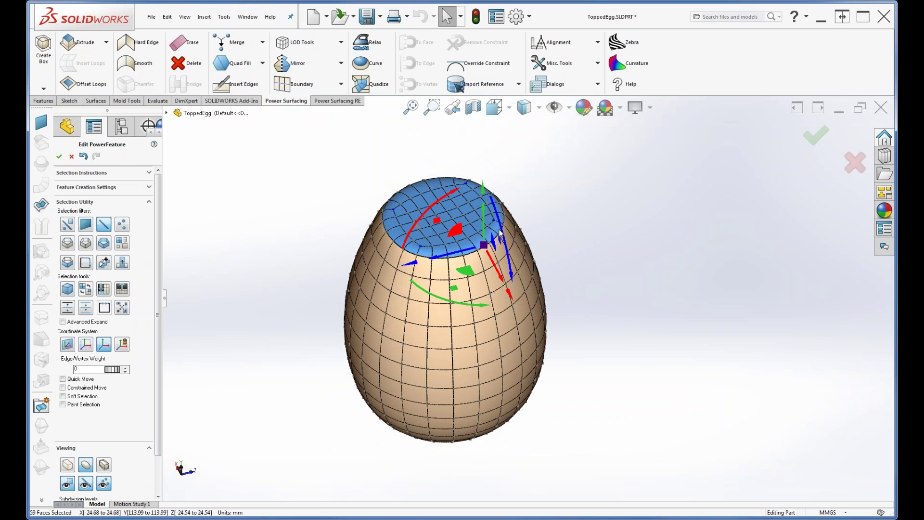
pyautogui.moveTo(559, 278); pyautogui.dragTo(559, 214, button='middle')
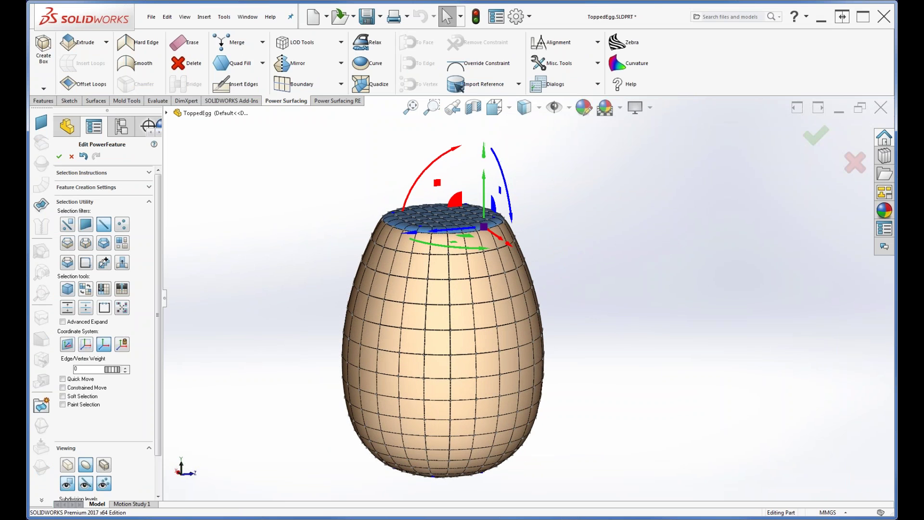
# Step: Apply Curve with a value of 1 to the selected faces filling the egg's top
pyautogui.click(362, 67)
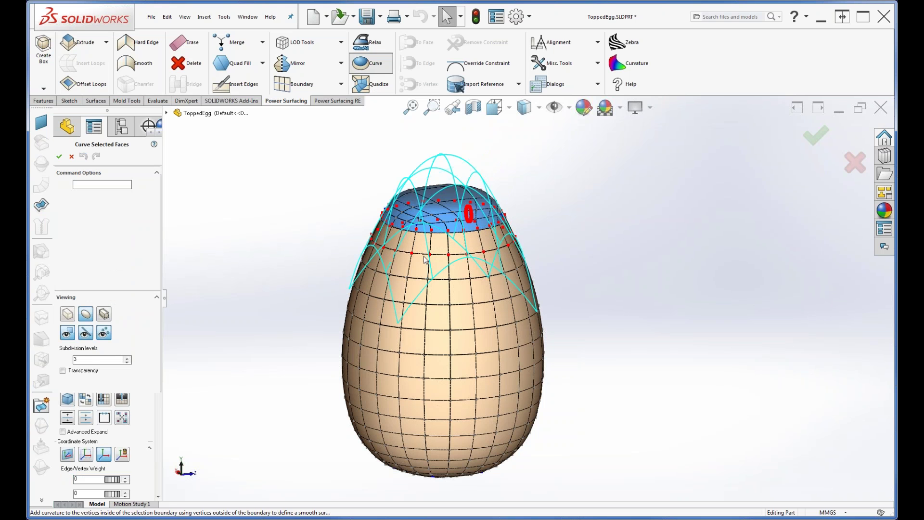
pyautogui.moveTo(545, 240); pyautogui.dragTo(544, 206, button='middle')
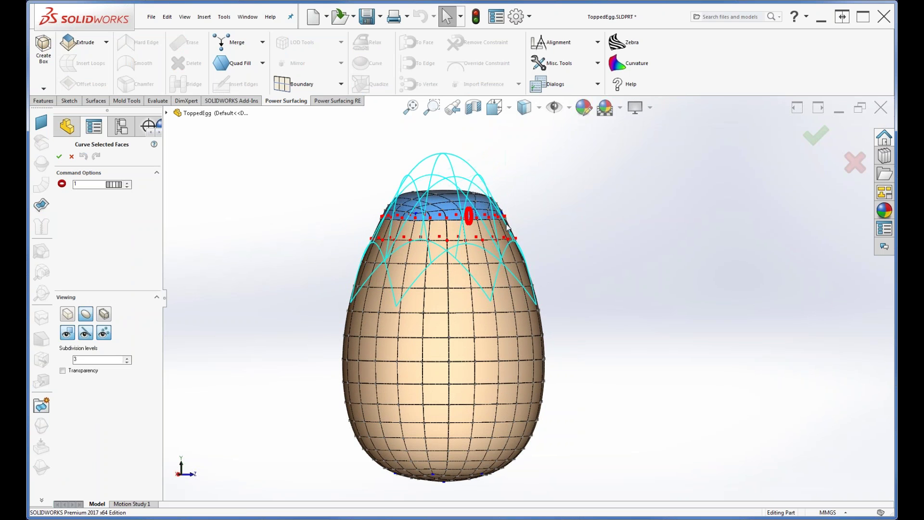
pyautogui.moveTo(505, 233); pyautogui.dragTo(459, 227, button='middle')
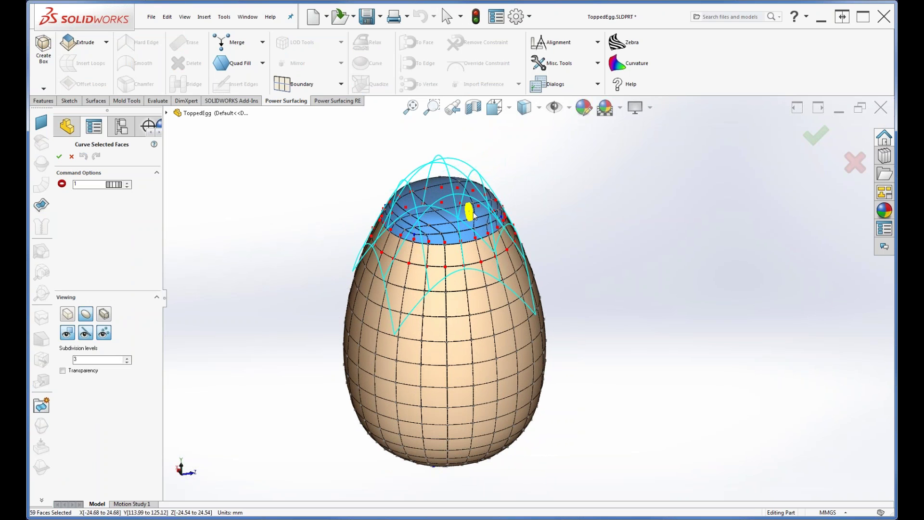
pyautogui.click(59, 157)
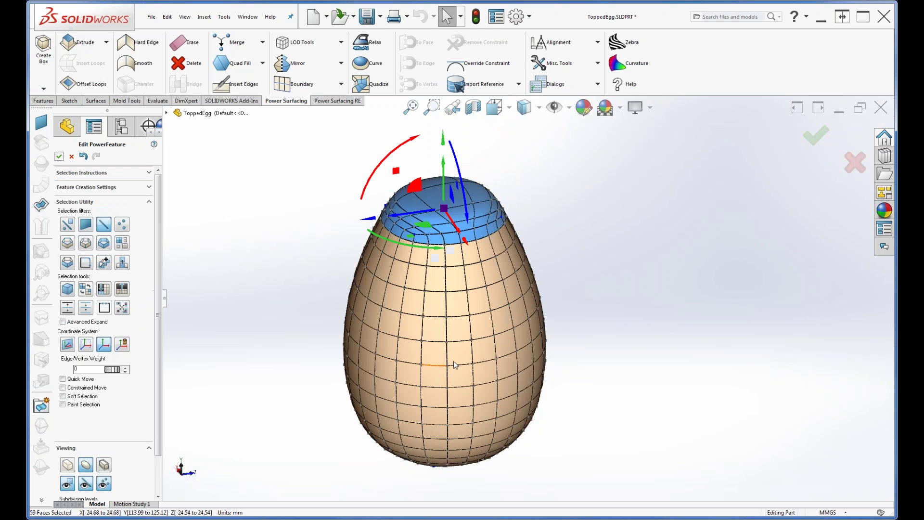
# Step: Quadize the selected faces of the egg's cap and finish editing the power feature
pyautogui.click(370, 90)
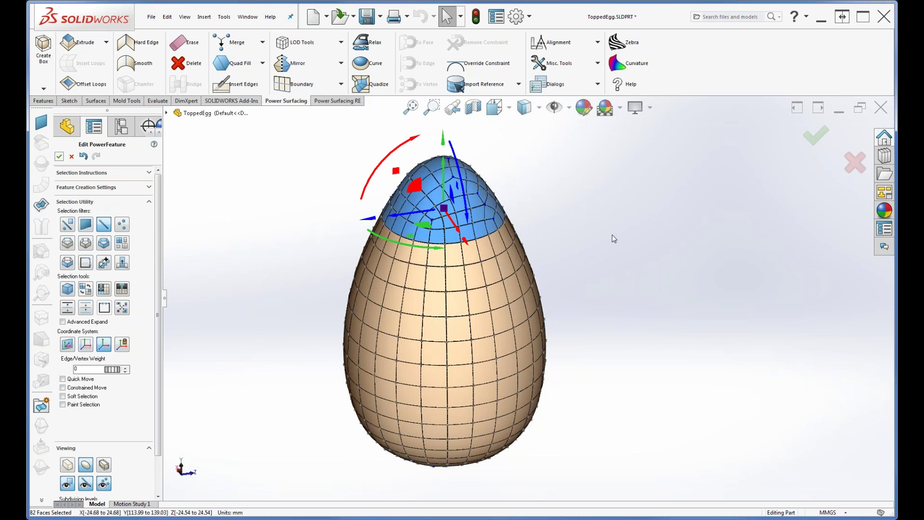
pyautogui.scroll(-1, 569, 281)
pyautogui.moveTo(569, 282); pyautogui.dragTo(571, 249, button='middle')
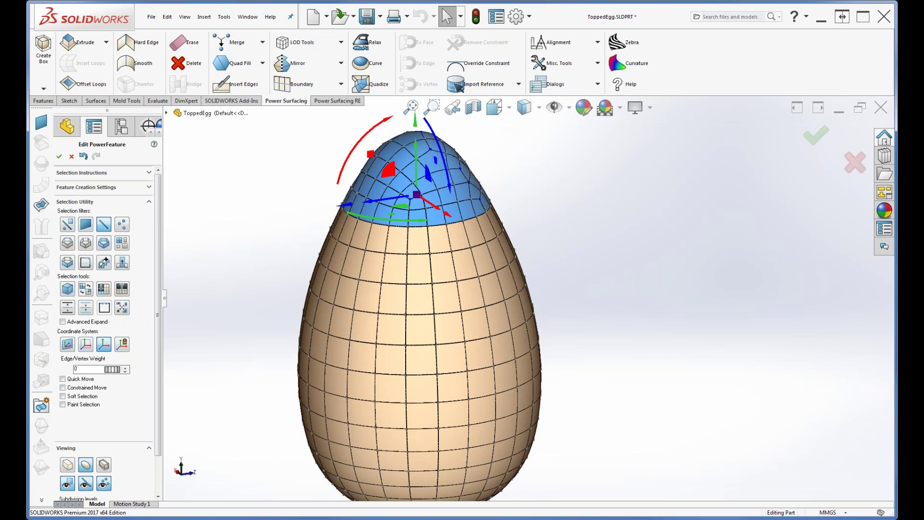
pyautogui.click(60, 157)
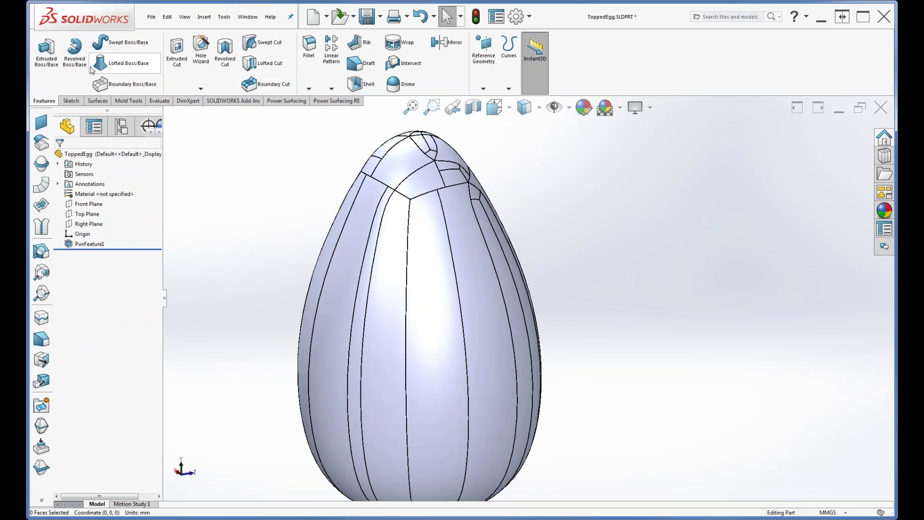
# Step: Close the ToppedEgg part and open the recent part CompoundConstraint.SLDPRT
pyautogui.click(152, 17)
pyautogui.click(171, 69)
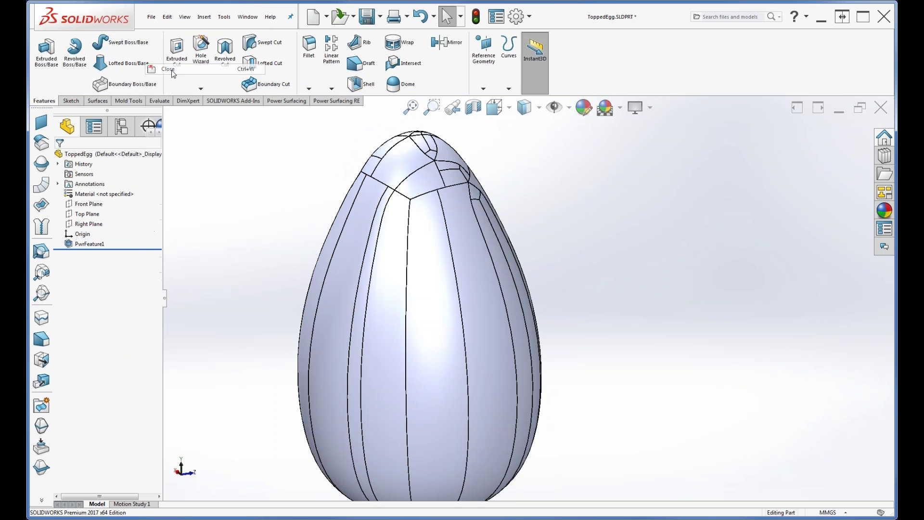
pyautogui.click(379, 294)
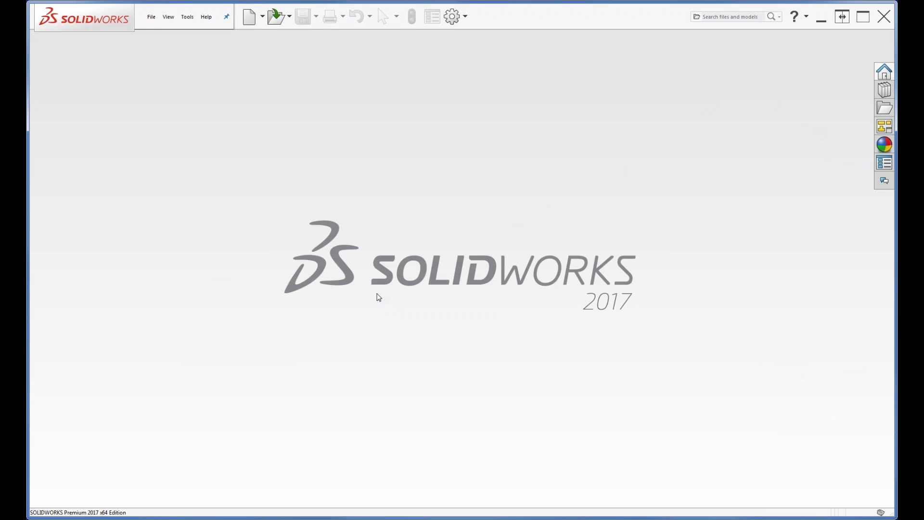
pyautogui.click(151, 18)
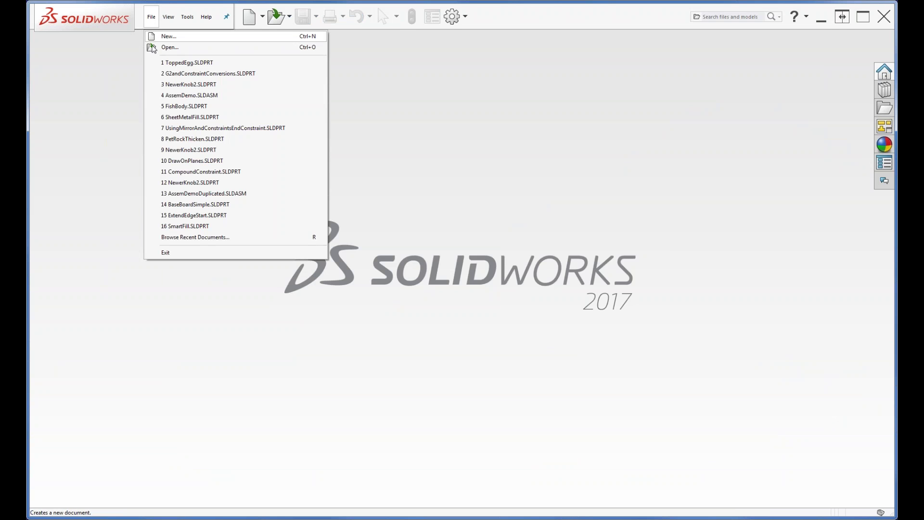
pyautogui.click(192, 173)
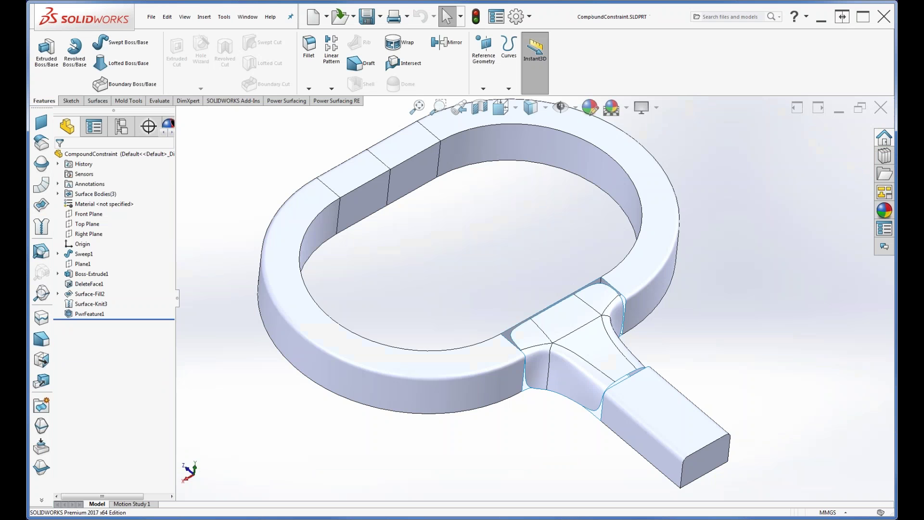
# Step: Open PwrFeature1, the blend between the ring and the rectangular handle, for editing
pyautogui.moveTo(558, 447); pyautogui.dragTo(550, 449, button='middle')
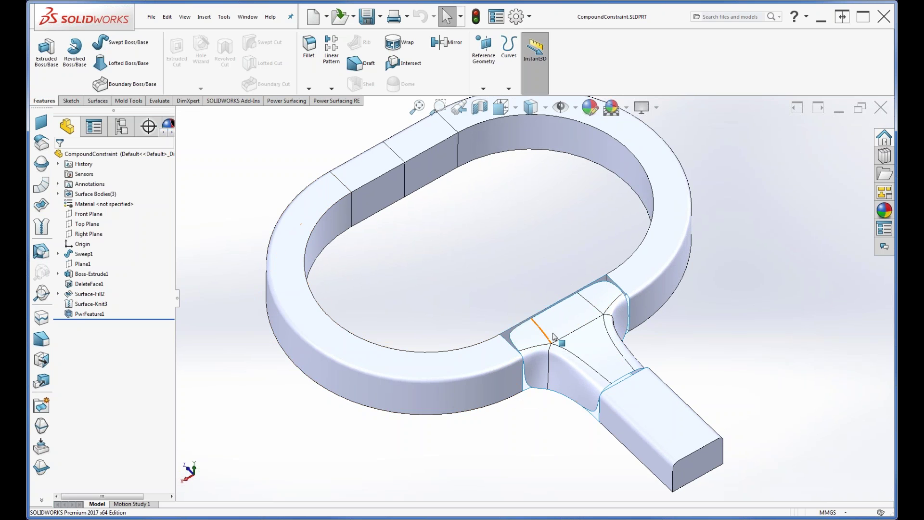
pyautogui.scroll(-2, 530, 395)
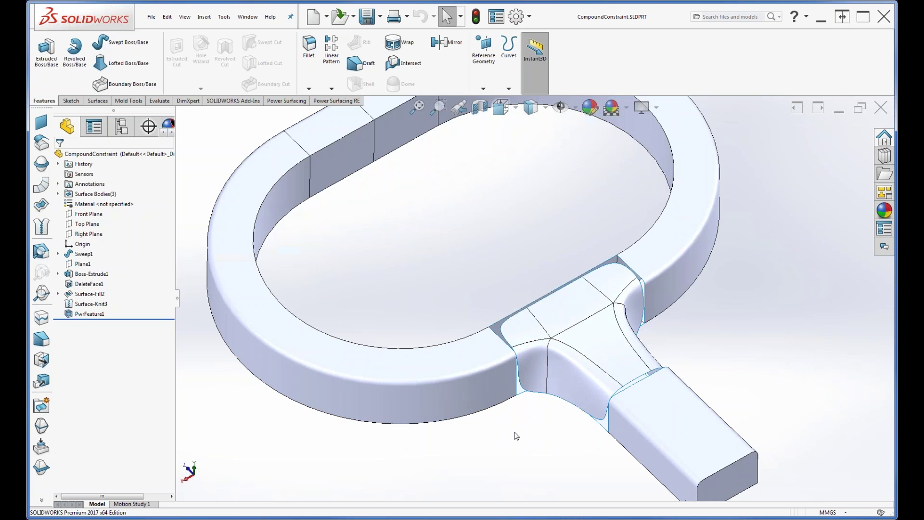
pyautogui.click(94, 317)
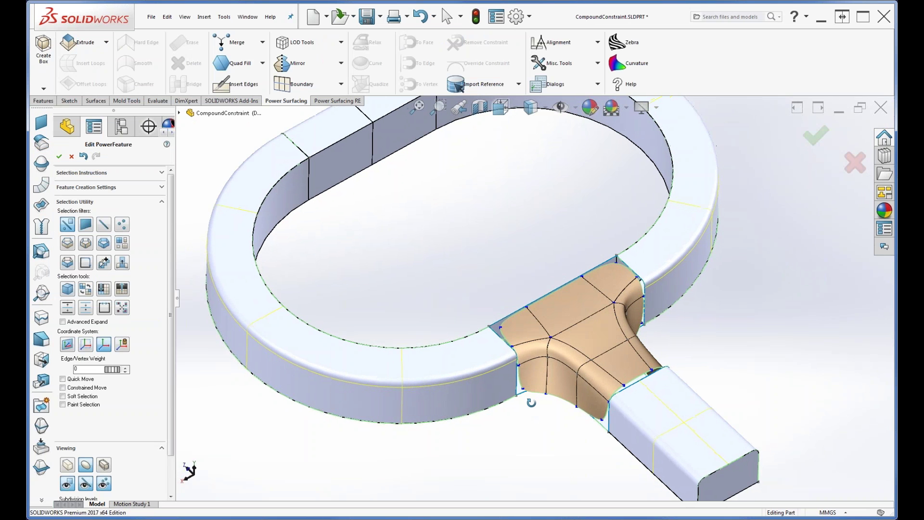
# Step: Select the whole boundary edge loop of the blend and constrain it with To Edge
pyautogui.moveTo(543, 415); pyautogui.dragTo(494, 384, button='middle')
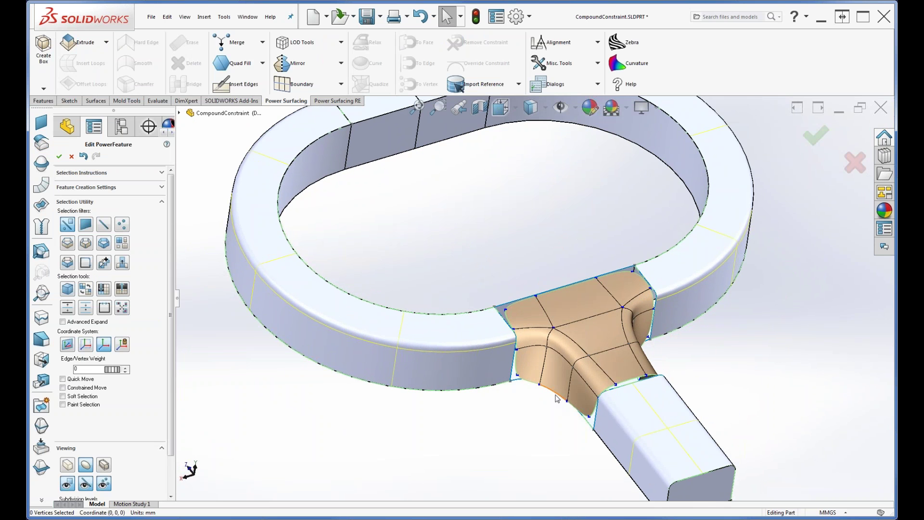
pyautogui.keyDown('ctrl'); pyautogui.moveTo(557, 398); pyautogui.dragTo(514, 391, button='middle'); pyautogui.keyUp('ctrl')
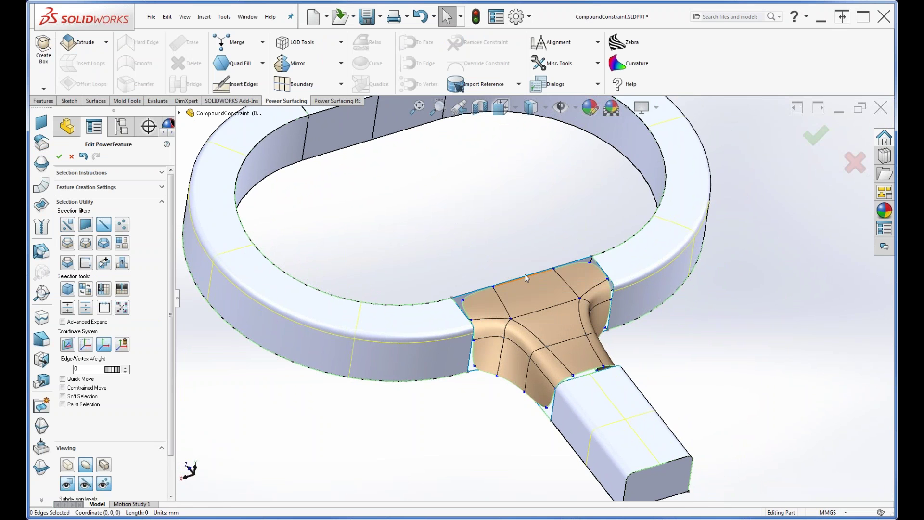
pyautogui.click(549, 271)
pyautogui.doubleClick(536, 272)
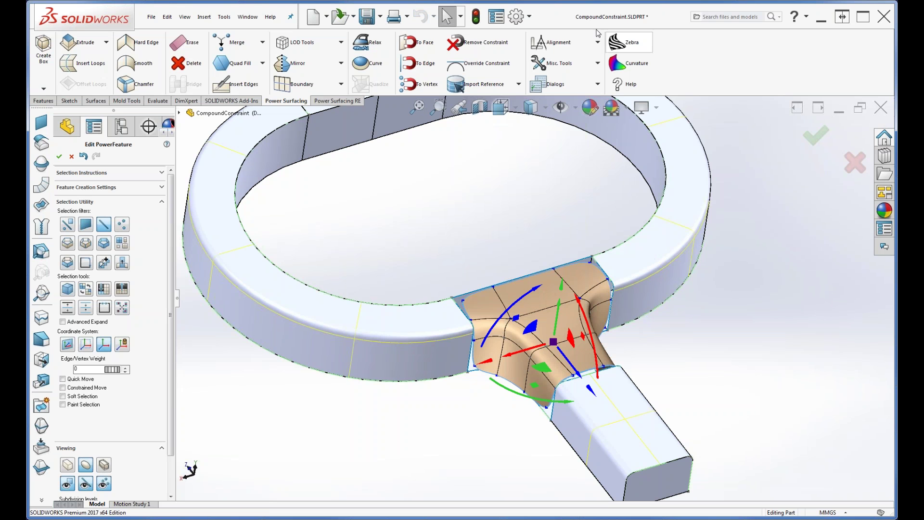
pyautogui.click(424, 68)
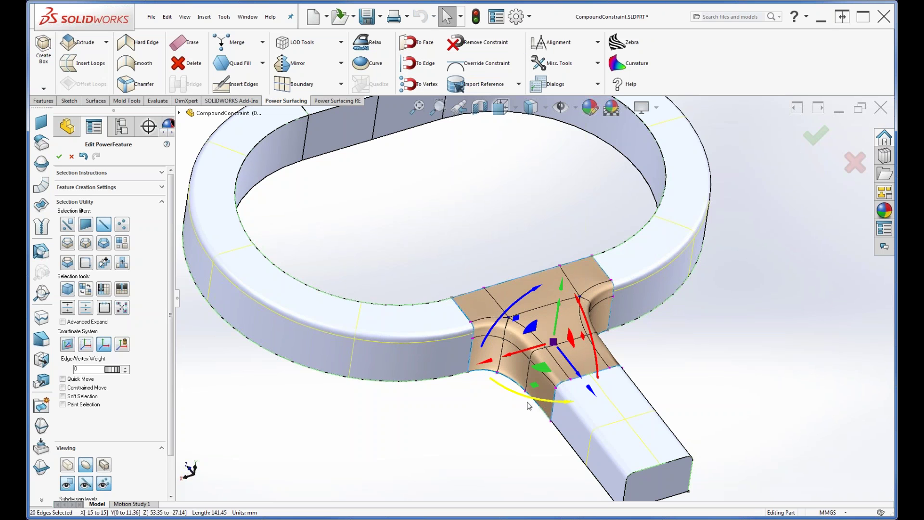
# Step: Examine closely how the blend's constrained boundary follows the ring and handle edges, including the upper inner corner
pyautogui.scroll(-5, 506, 388)
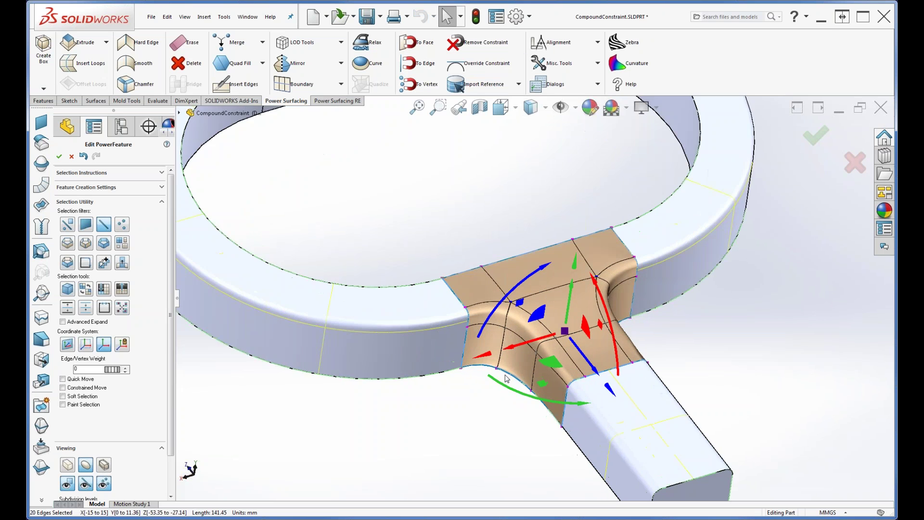
pyautogui.moveTo(498, 376); pyautogui.dragTo(481, 349, button='middle')
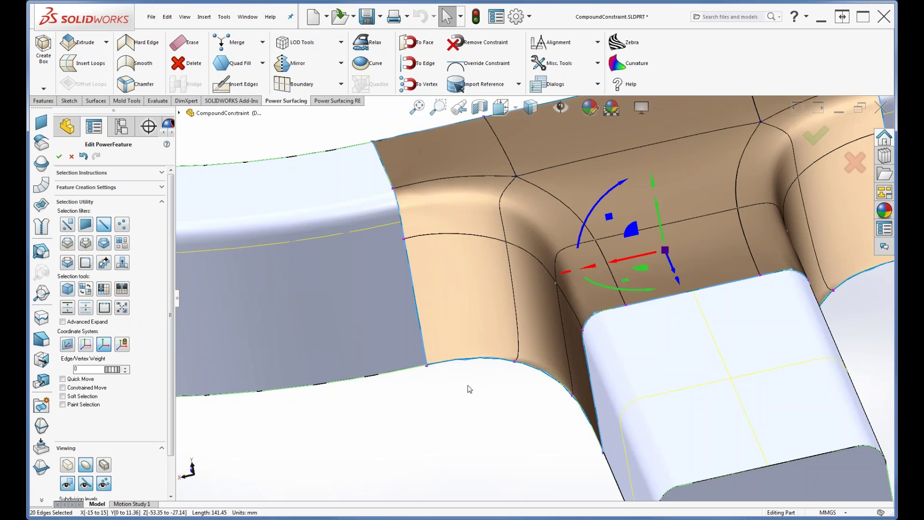
pyautogui.moveTo(471, 392); pyautogui.dragTo(481, 399, button='middle')
pyautogui.scroll(2, 481, 399)
pyautogui.scroll(3, 445, 192)
pyautogui.scroll(-8, 532, 229)
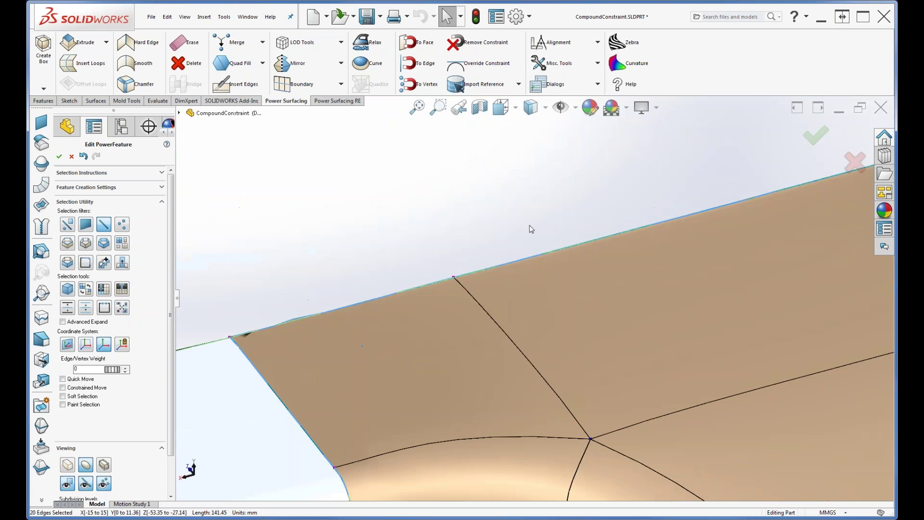
pyautogui.moveTo(532, 229); pyautogui.dragTo(497, 276, button='middle')
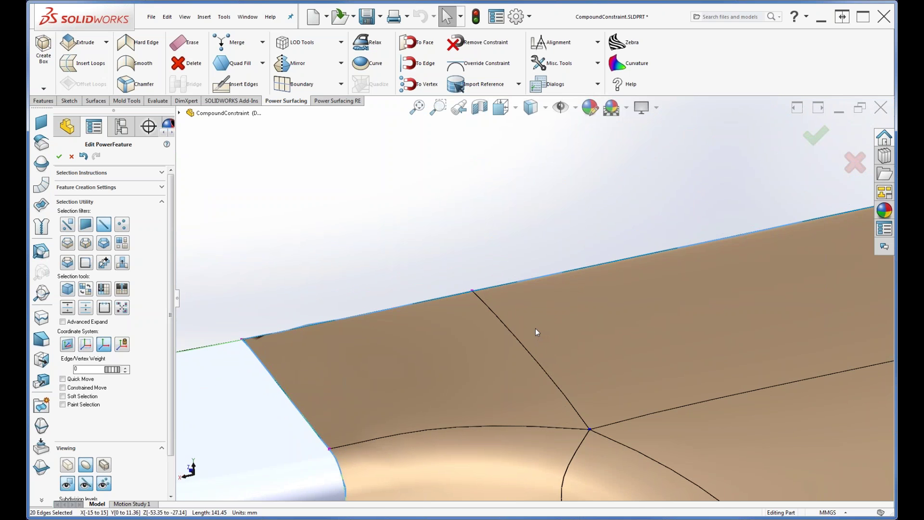
pyautogui.scroll(5, 535, 328)
pyautogui.scroll(2, 584, 359)
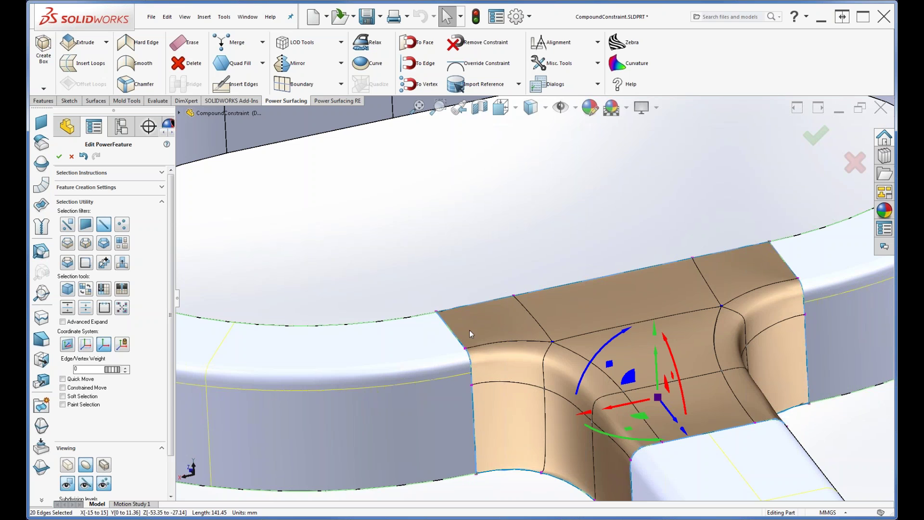
# Step: Select the blend's three boundary edges along the ring's upper inner side and the three lower edges of each curved side
pyautogui.rightClick(502, 298)
pyautogui.click(478, 301)
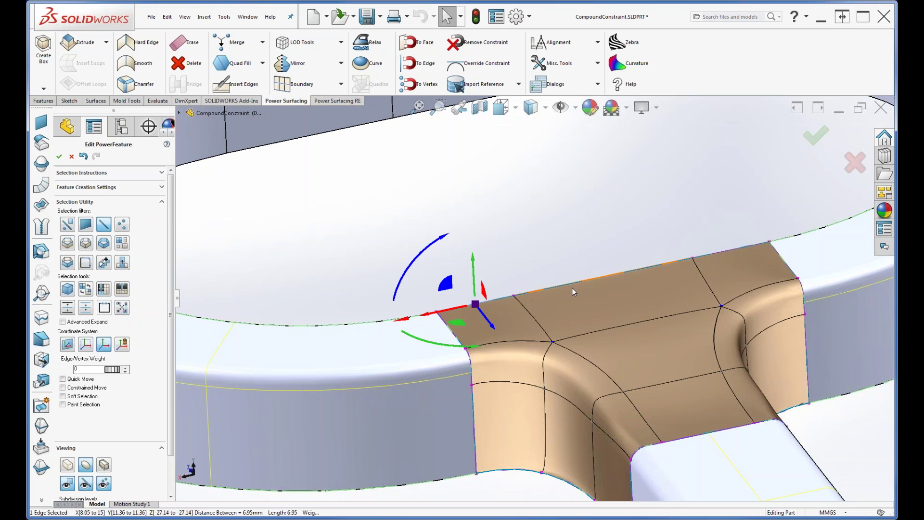
pyautogui.click(595, 277)
pyautogui.click(594, 278)
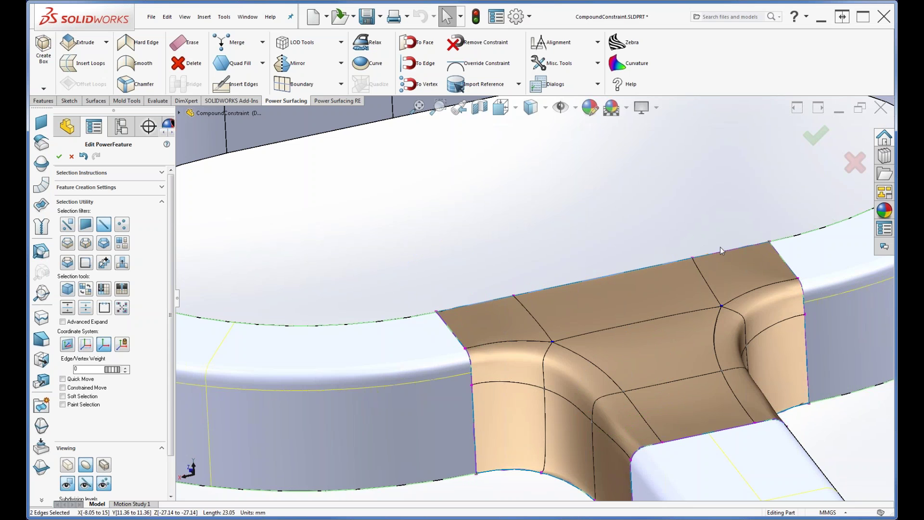
pyautogui.click(719, 253)
pyautogui.click(553, 480)
pyautogui.click(563, 482)
pyautogui.keyDown('ctrl'); pyautogui.moveTo(563, 452); pyautogui.dragTo(466, 356, button='middle'); pyautogui.keyUp('ctrl')
pyautogui.click(518, 425)
pyautogui.moveTo(770, 395); pyautogui.dragTo(609, 449, button='middle')
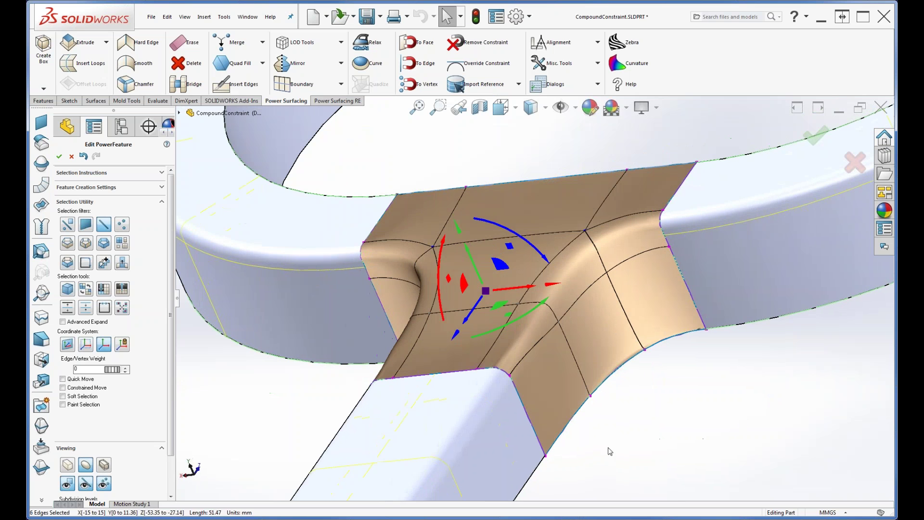
pyautogui.click(578, 410)
pyautogui.click(613, 379)
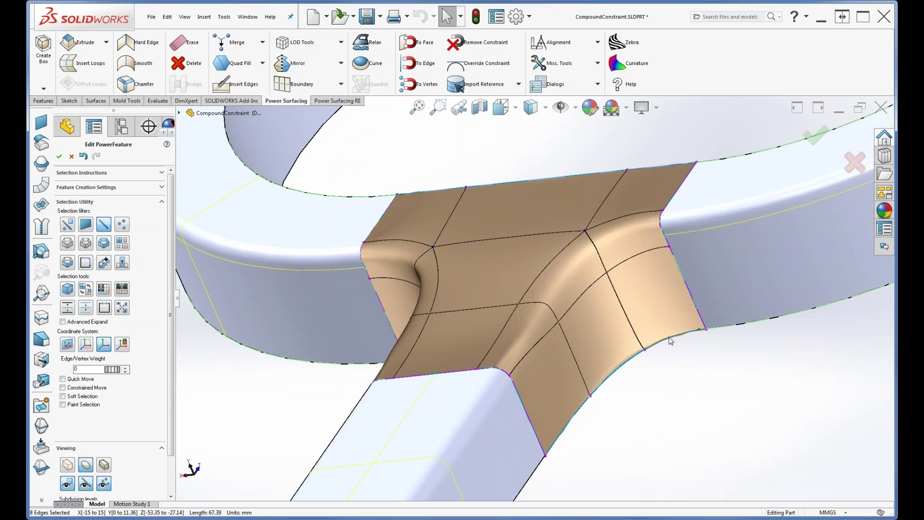
pyautogui.moveTo(350, 385); pyautogui.dragTo(419, 404, button='middle')
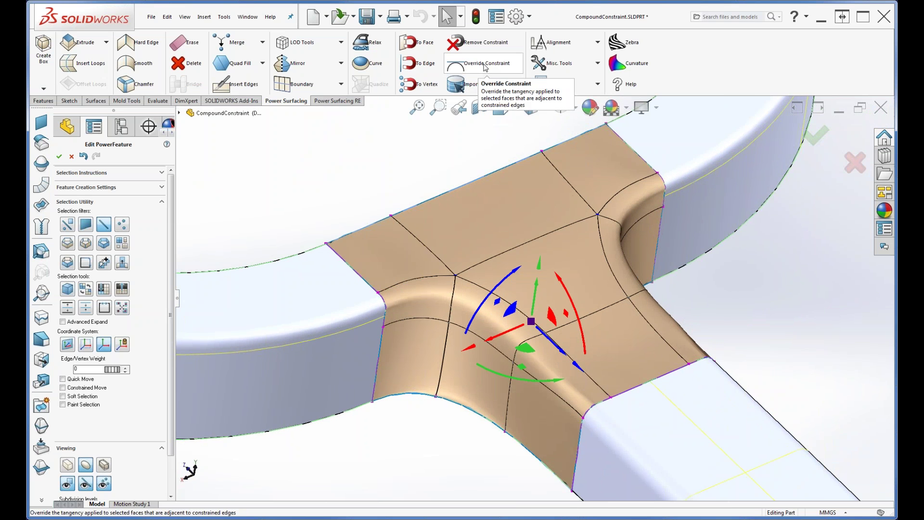
# Step: Override the constraint on the selected boundary edges with the tangency type No Tangency
pyautogui.click(486, 67)
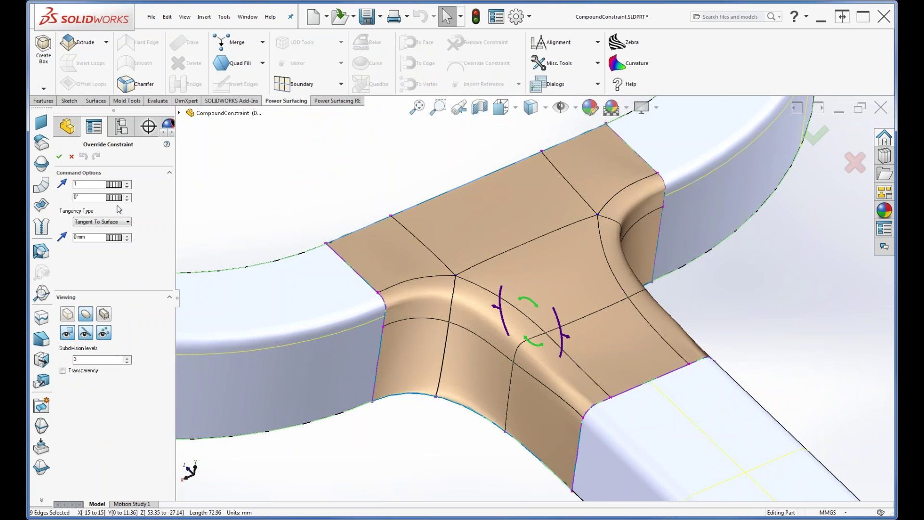
pyautogui.click(128, 222)
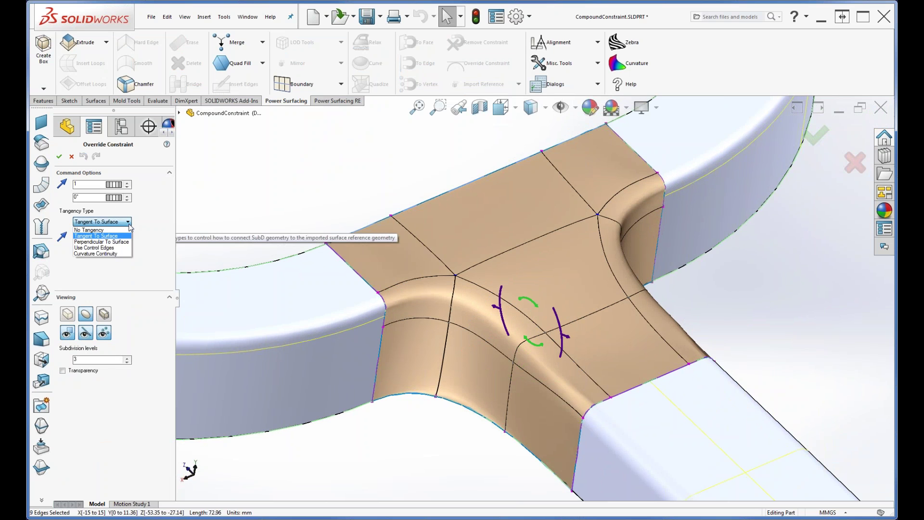
pyautogui.click(97, 230)
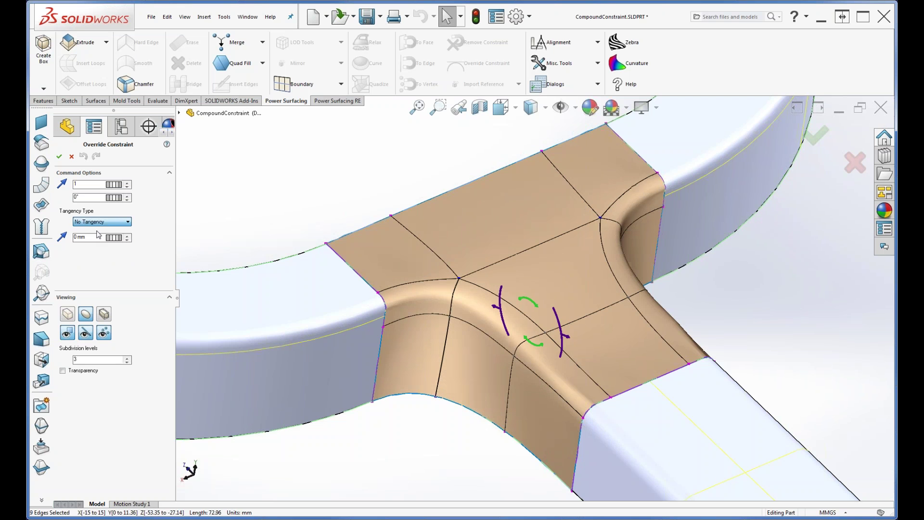
pyautogui.scroll(-5, 467, 426)
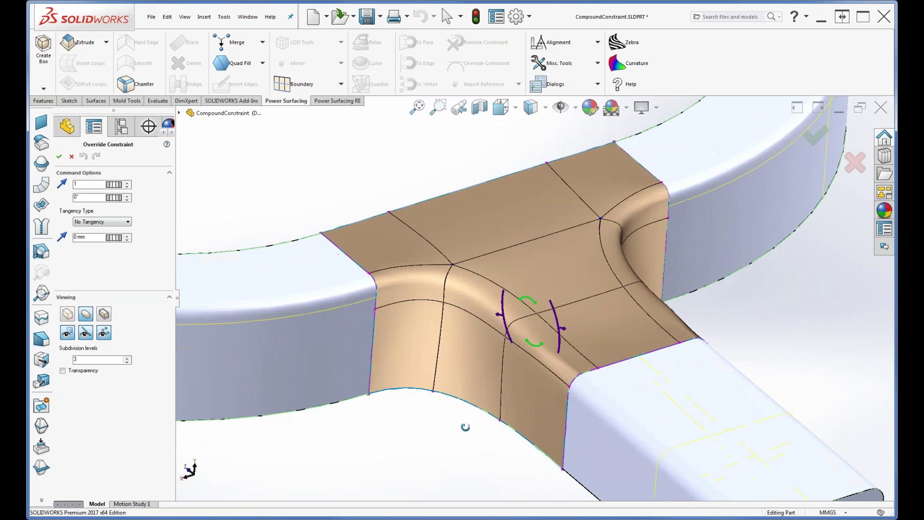
pyautogui.scroll(-3, 465, 407)
pyautogui.moveTo(453, 402); pyautogui.dragTo(443, 398, button='middle')
pyautogui.scroll(6, 447, 349)
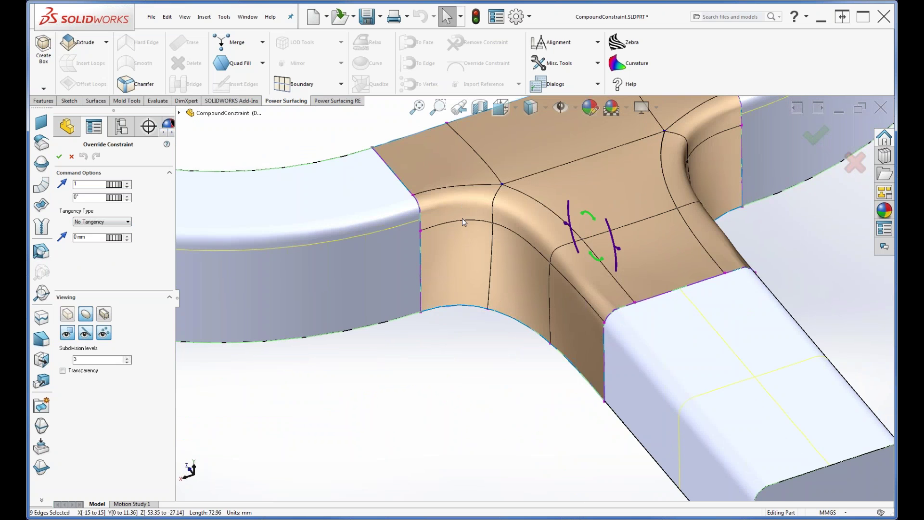
pyautogui.keyDown('ctrl'); pyautogui.moveTo(462, 218); pyautogui.dragTo(473, 256, button='middle'); pyautogui.keyUp('ctrl')
pyautogui.scroll(-10, 446, 299)
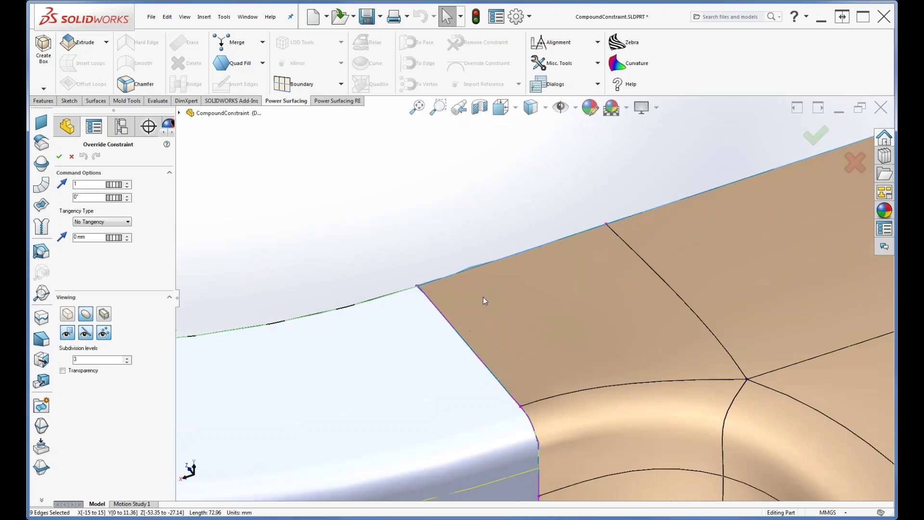
pyautogui.moveTo(520, 292); pyautogui.dragTo(519, 314, button='middle')
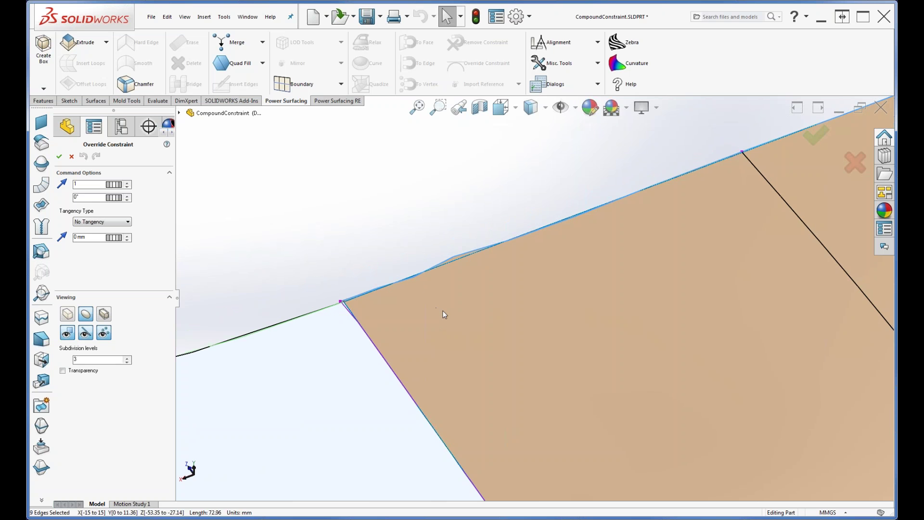
pyautogui.rightClick(406, 238)
# Step: Select the vertex at the blend's upper inner corner on the near side of the ring and make it hard
pyautogui.rightClick(427, 236)
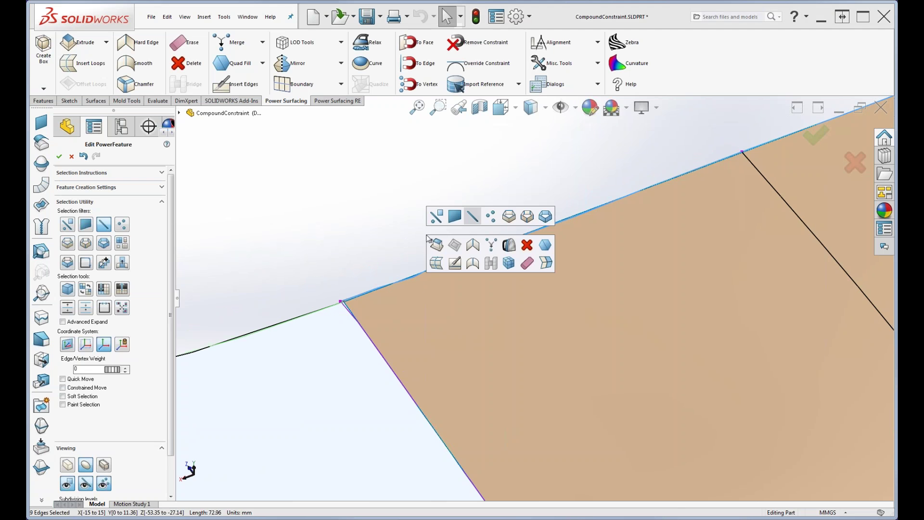
pyautogui.click(491, 216)
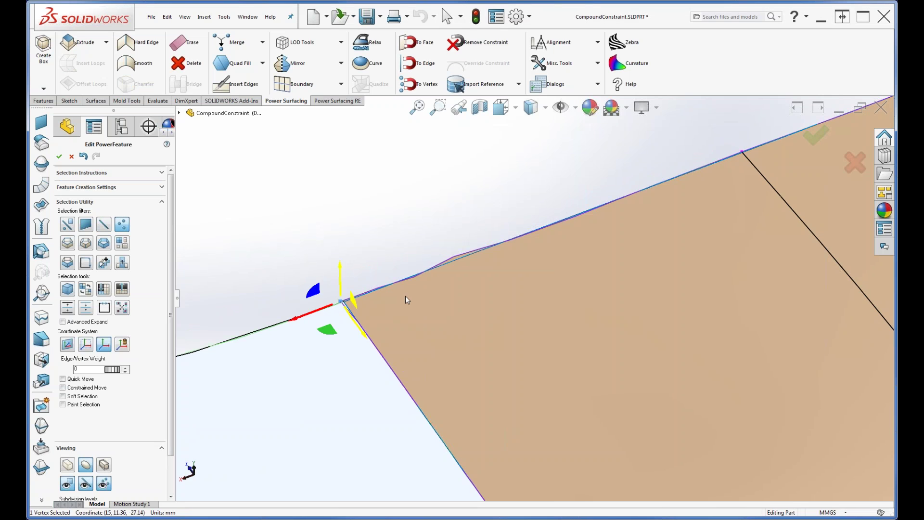
pyautogui.rightClick(448, 288)
pyautogui.click(491, 298)
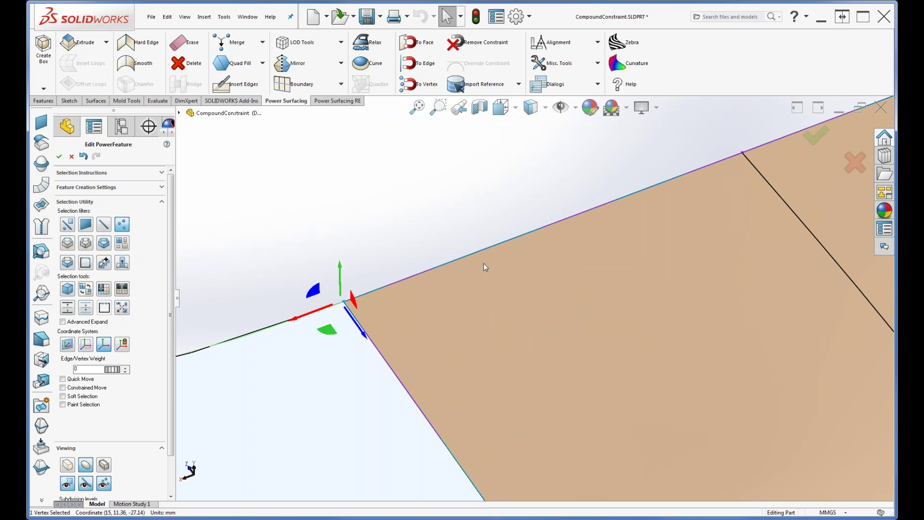
# Step: Select the blend's other upper inner corner vertex and the four lower corner vertices at the ring and handle, and make them hard
pyautogui.scroll(5, 577, 344)
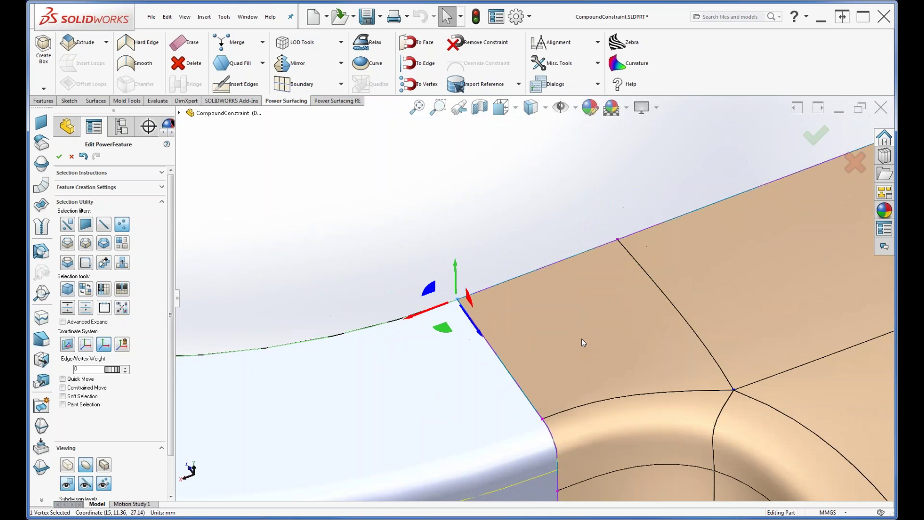
pyautogui.scroll(5, 590, 360)
pyautogui.scroll(-4, 430, 422)
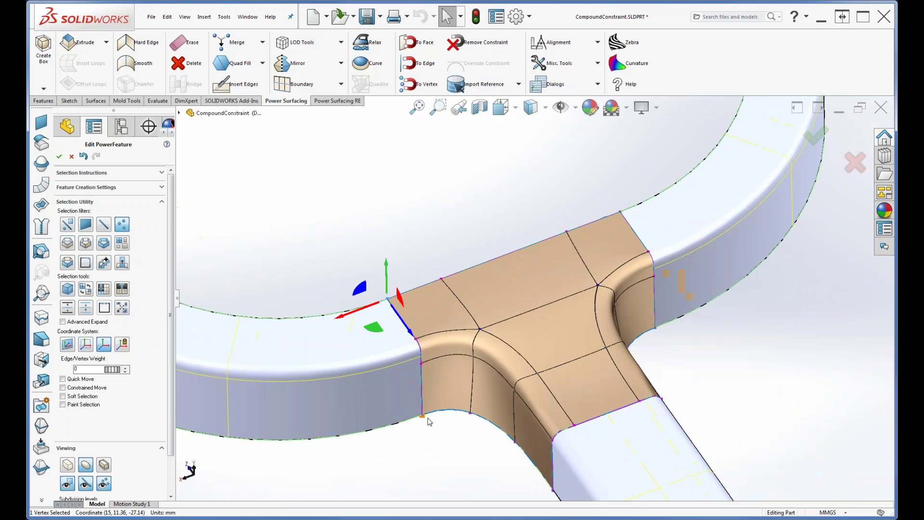
pyautogui.click(548, 487)
pyautogui.keyDown('ctrl'); pyautogui.click(551, 488); pyautogui.keyUp('ctrl')
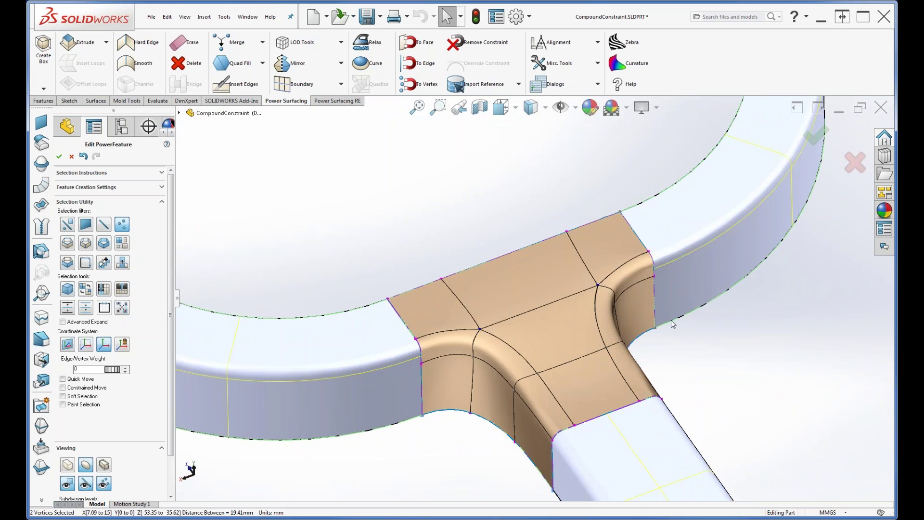
pyautogui.keyDown('ctrl'); pyautogui.click(622, 213); pyautogui.keyUp('ctrl')
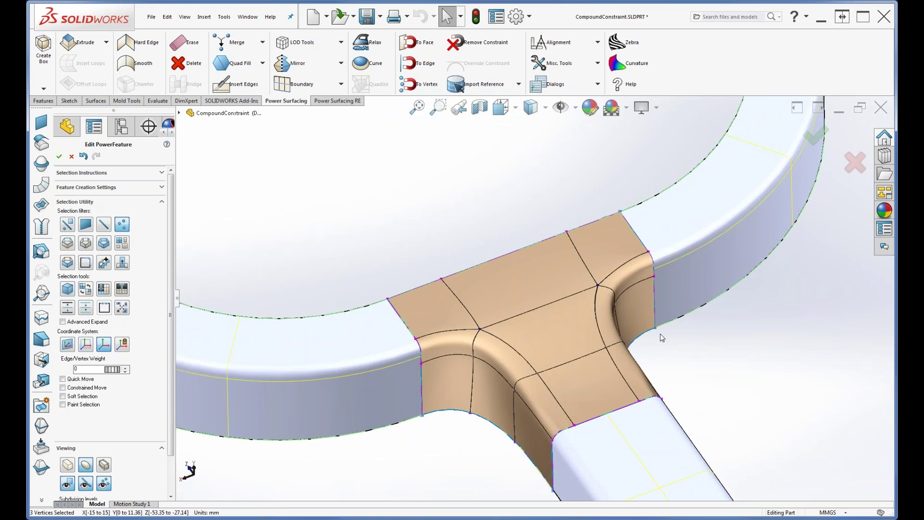
pyautogui.moveTo(752, 395); pyautogui.dragTo(527, 464, button='middle')
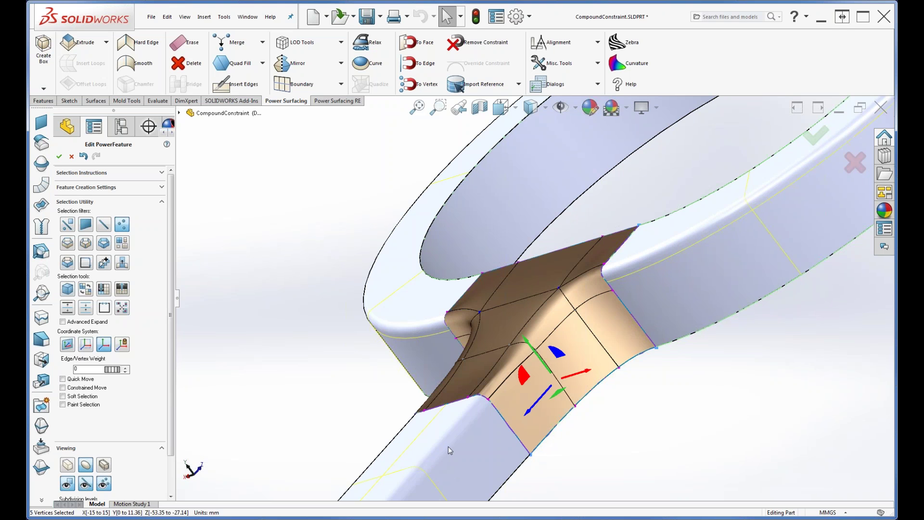
pyautogui.moveTo(458, 437); pyautogui.dragTo(530, 397, button='middle')
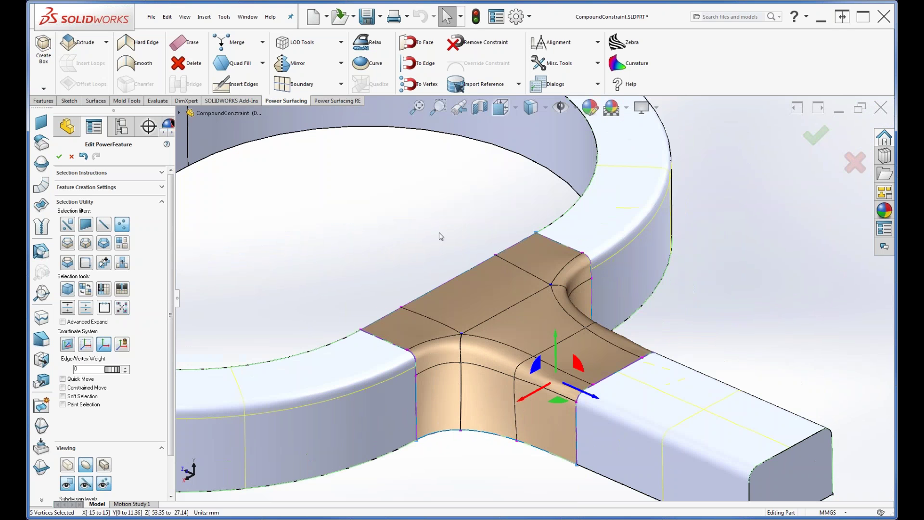
pyautogui.rightClick(438, 233)
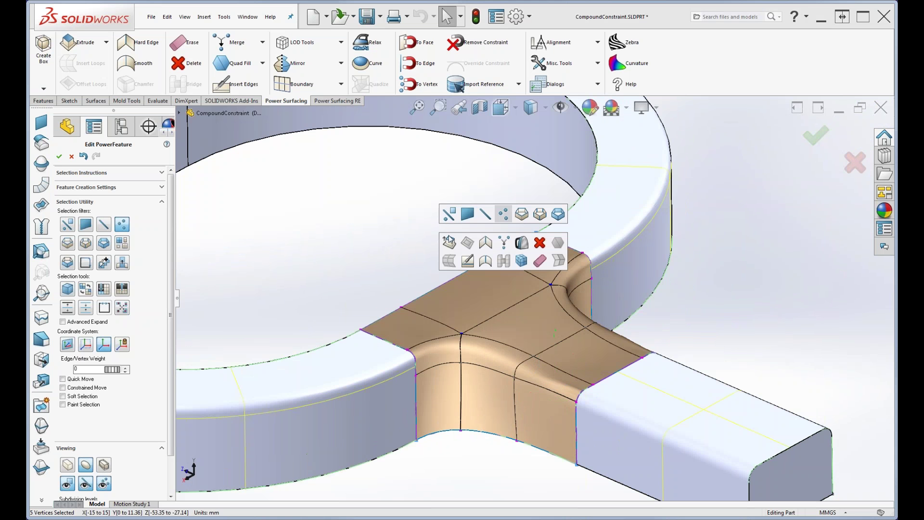
pyautogui.click(486, 242)
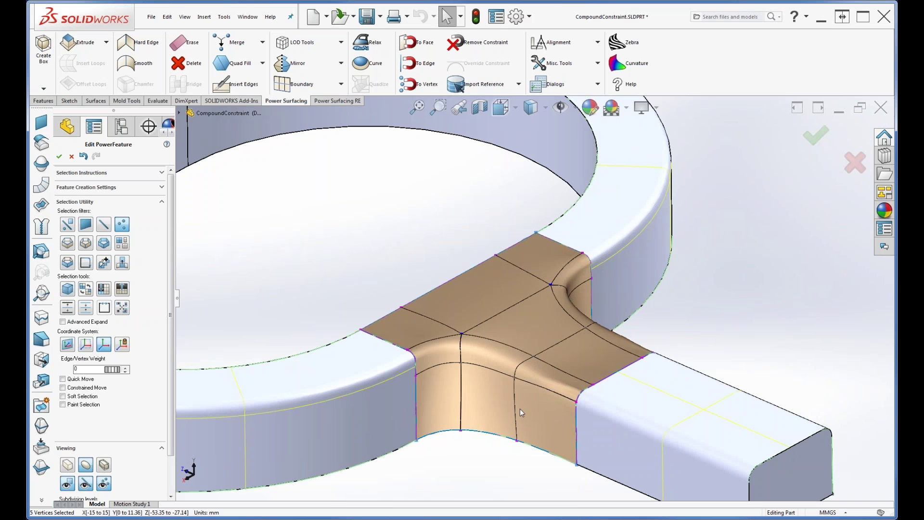
# Step: Accept the edits to the PwrFeature1 blend and return to the part
pyautogui.click(58, 156)
pyautogui.click(502, 291)
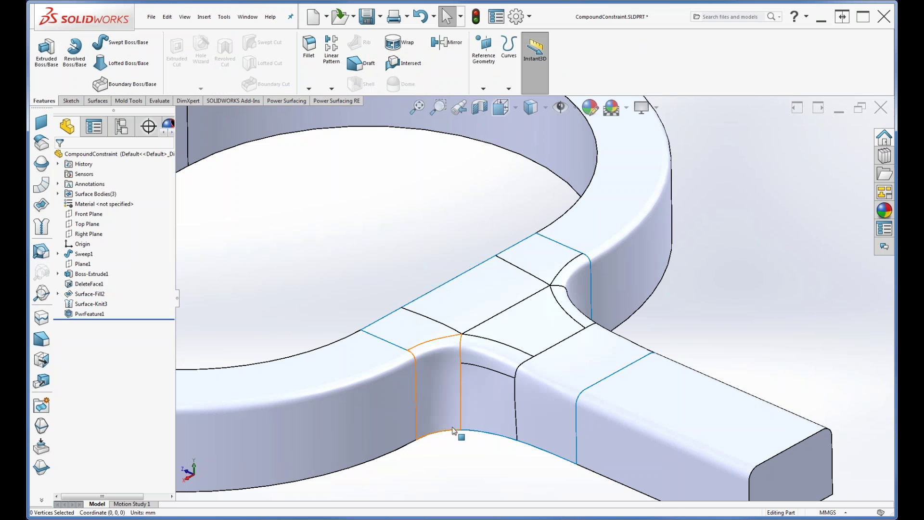
pyautogui.scroll(4, 514, 427)
pyautogui.scroll(1, 521, 428)
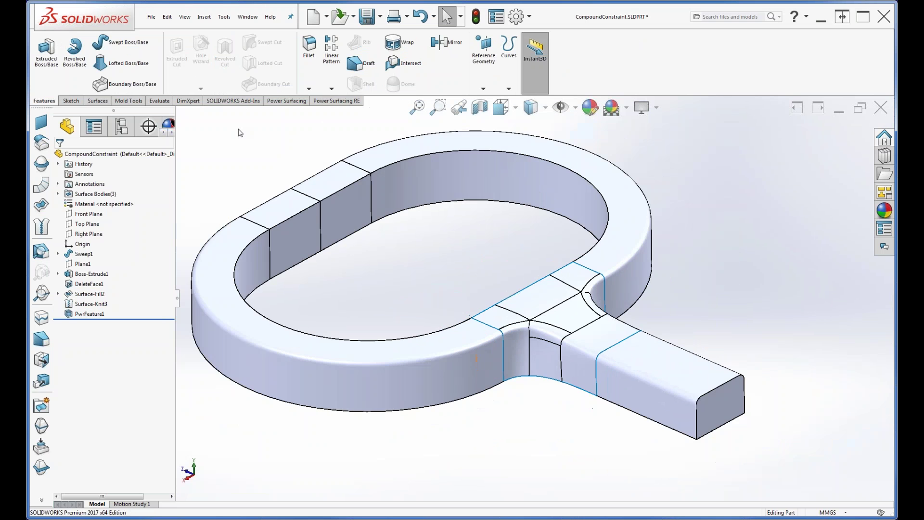
# Step: Knit the ring surface, the PwrFeature1 blend and the handle surface together into a solid body
pyautogui.click(208, 17)
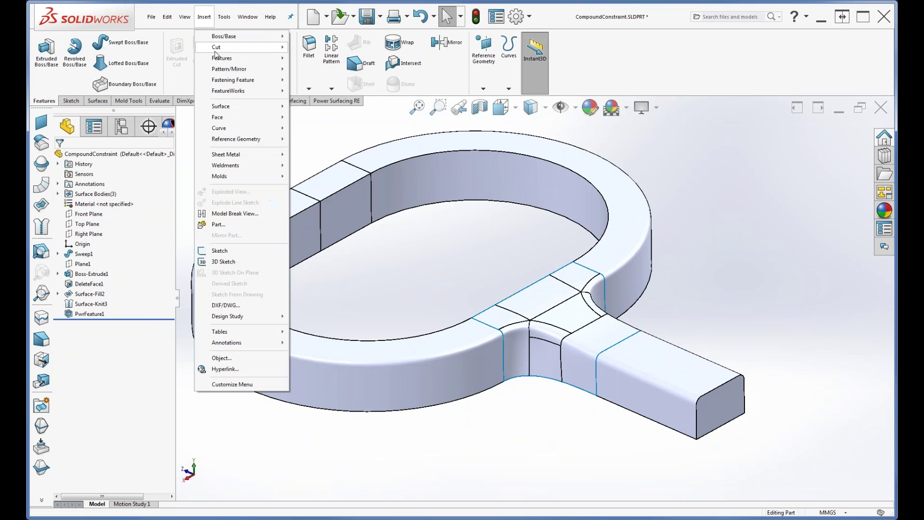
pyautogui.moveTo(211, 106)
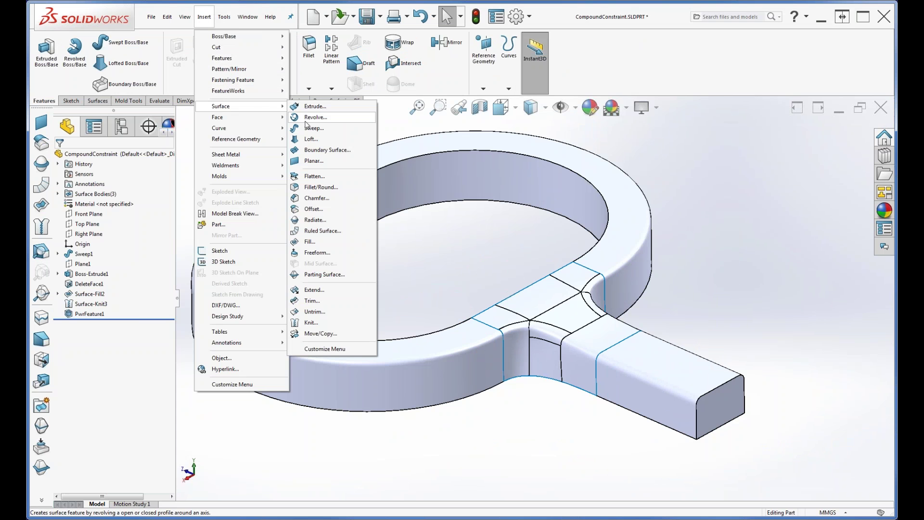
pyautogui.click(309, 326)
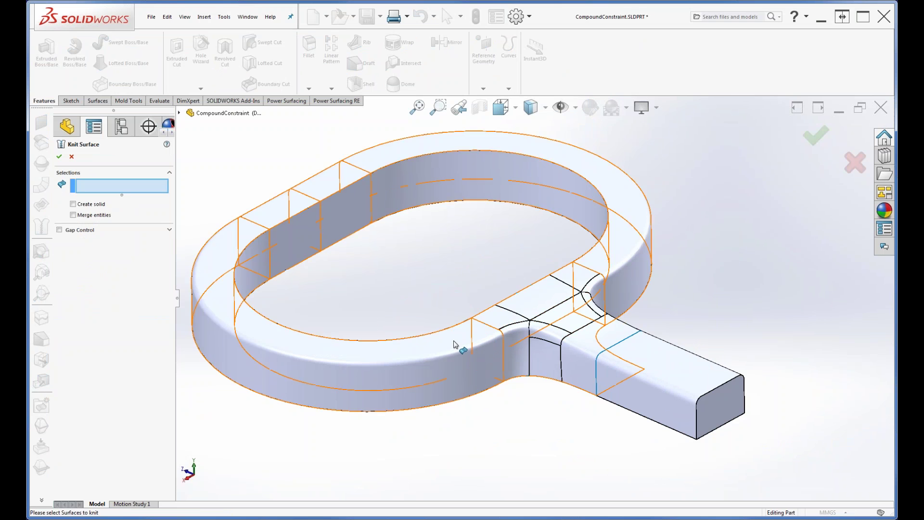
pyautogui.click(409, 346)
pyautogui.click(538, 313)
pyautogui.click(621, 380)
pyautogui.moveTo(570, 440); pyautogui.dragTo(550, 465, button='middle')
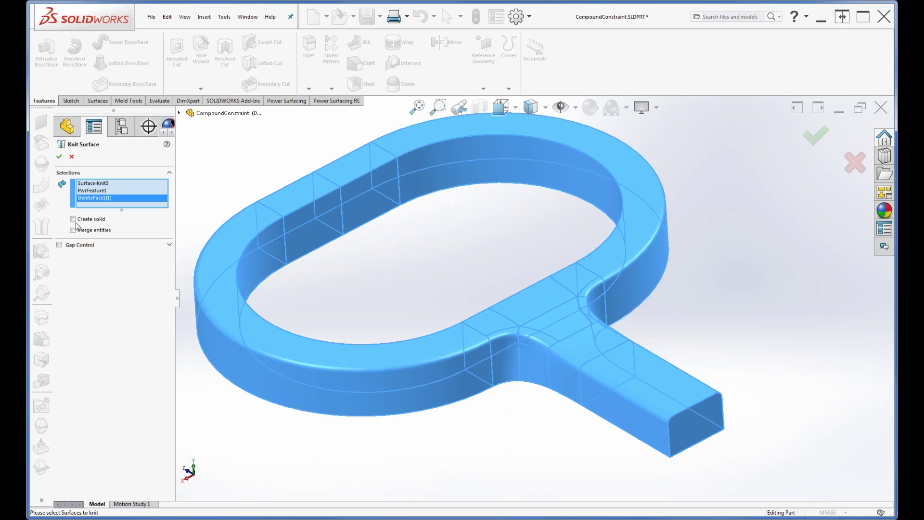
pyautogui.click(58, 157)
pyautogui.keyDown('ctrl'); pyautogui.moveTo(526, 233); pyautogui.dragTo(568, 287, button='middle'); pyautogui.keyUp('ctrl')
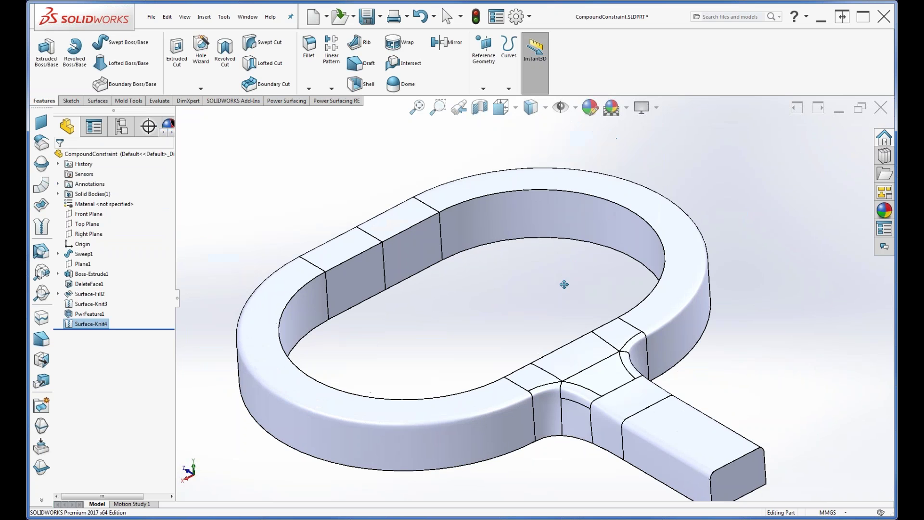
pyautogui.moveTo(562, 347); pyautogui.dragTo(529, 336, button='middle')
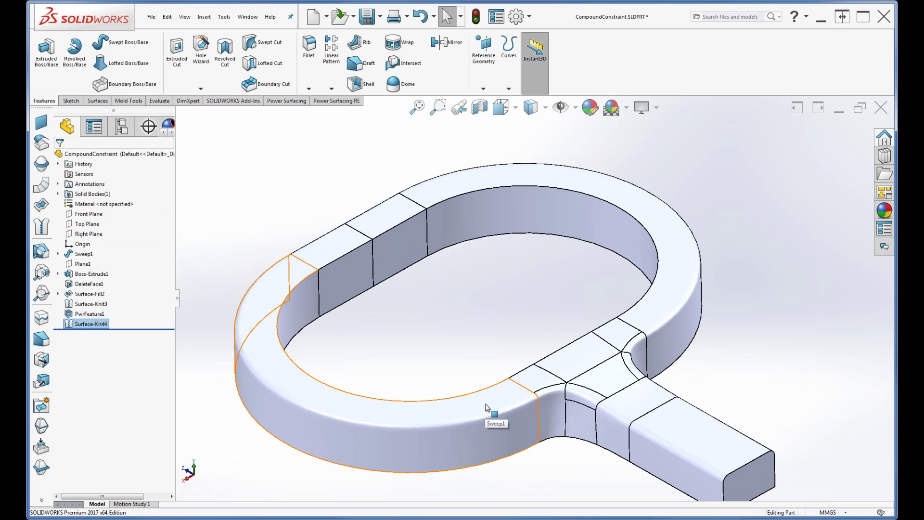
pyautogui.scroll(3, 545, 455)
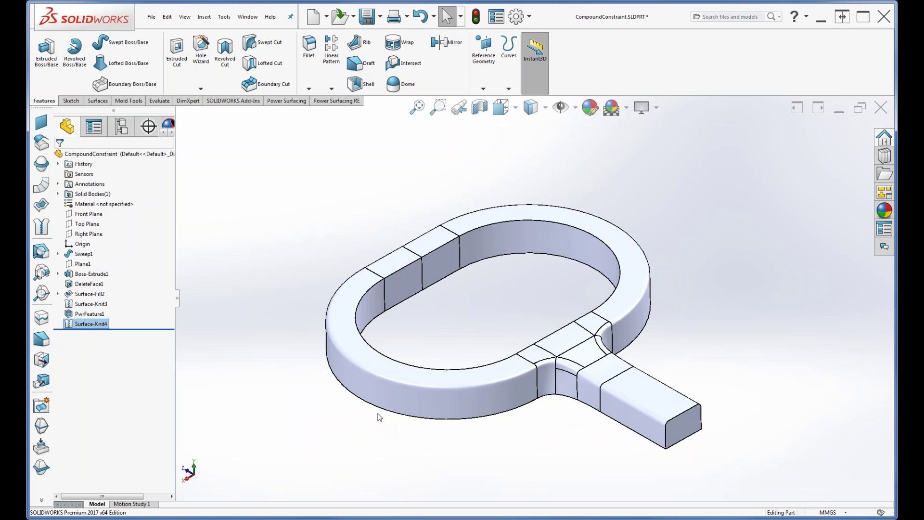
# Step: Close the CompoundConstraint part without saving the changes
pyautogui.click(151, 22)
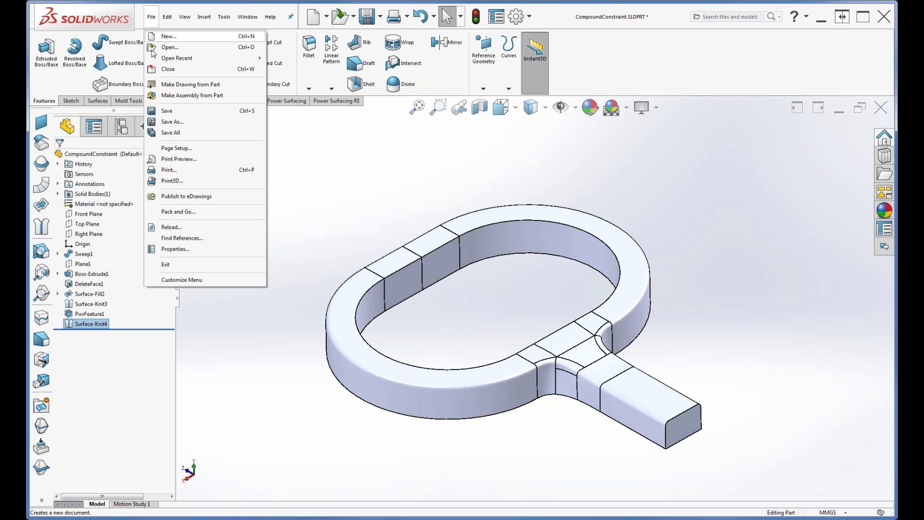
pyautogui.click(169, 69)
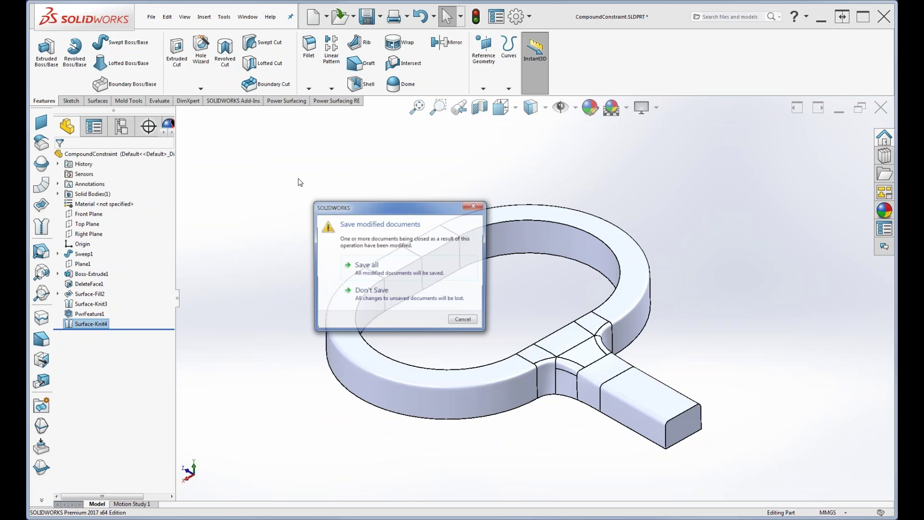
pyautogui.click(389, 292)
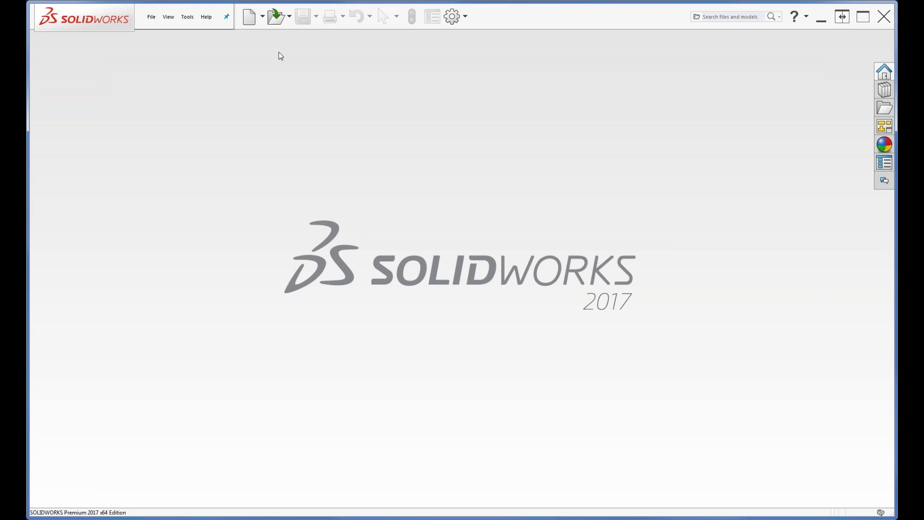
# Step: Open the DrawOnPlanes.SLDPRT part and start editing its PwrFeature1 feature
pyautogui.click(150, 19)
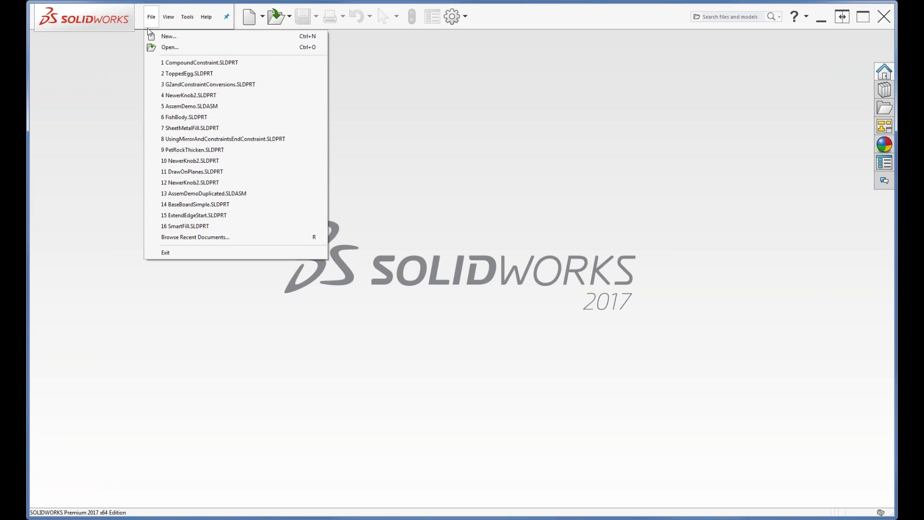
pyautogui.click(184, 172)
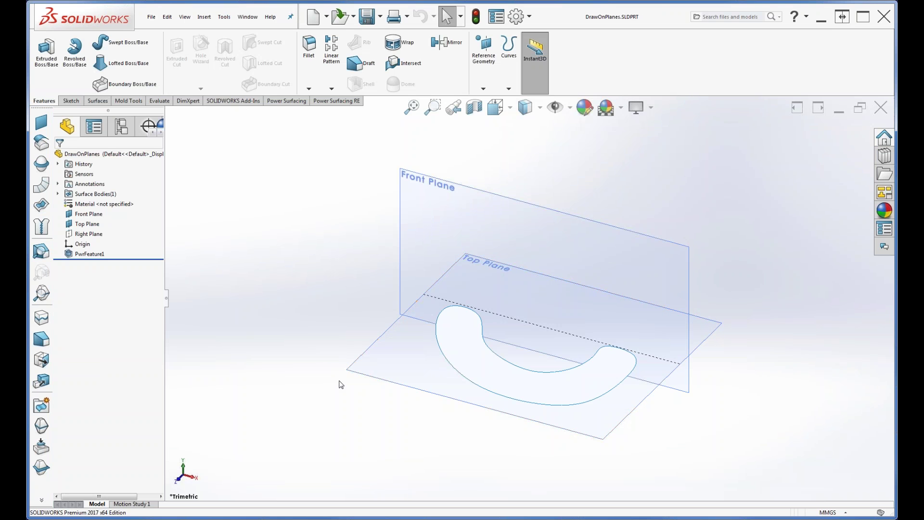
pyautogui.click(91, 253)
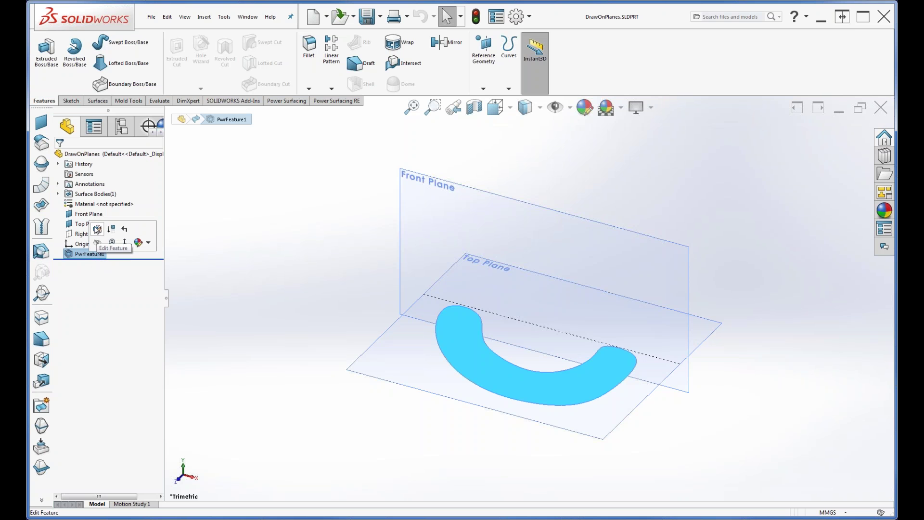
pyautogui.click(98, 230)
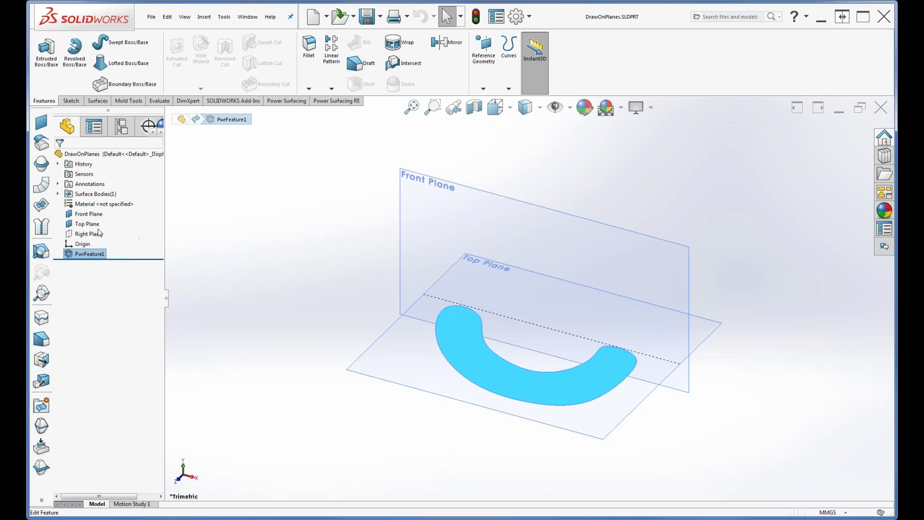
# Step: Select the two end edges of the half-ring mesh and snap them to the Front Plane
pyautogui.moveTo(453, 455)
pyautogui.mouseDown(button='middle')
pyautogui.moveTo(454, 402)
pyautogui.moveTo(449, 460)
pyautogui.moveTo(459, 444)
pyautogui.mouseUp(button='middle')
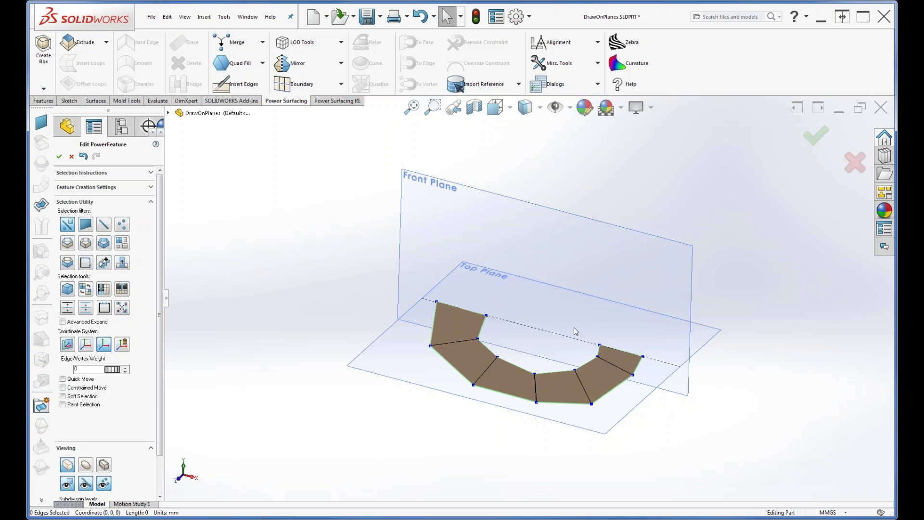
pyautogui.moveTo(574, 331); pyautogui.dragTo(557, 360, button='middle')
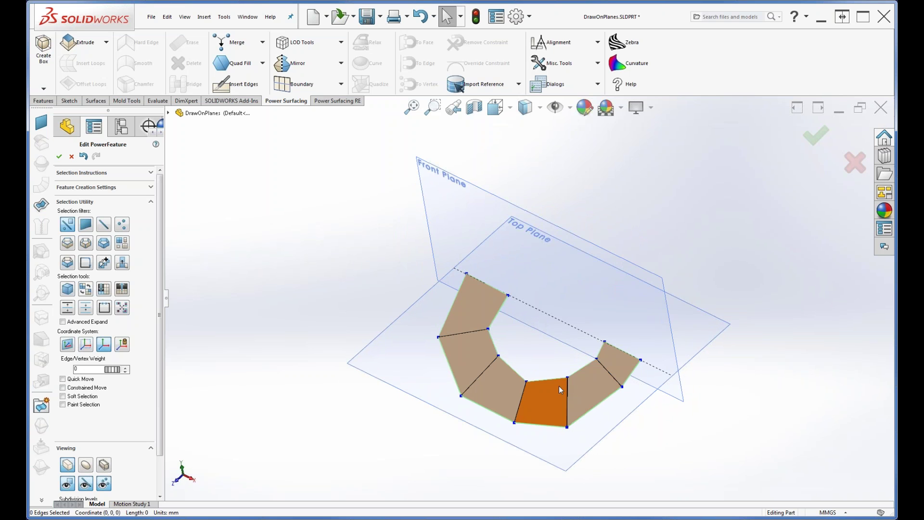
pyautogui.moveTo(583, 369); pyautogui.dragTo(574, 359, button='middle')
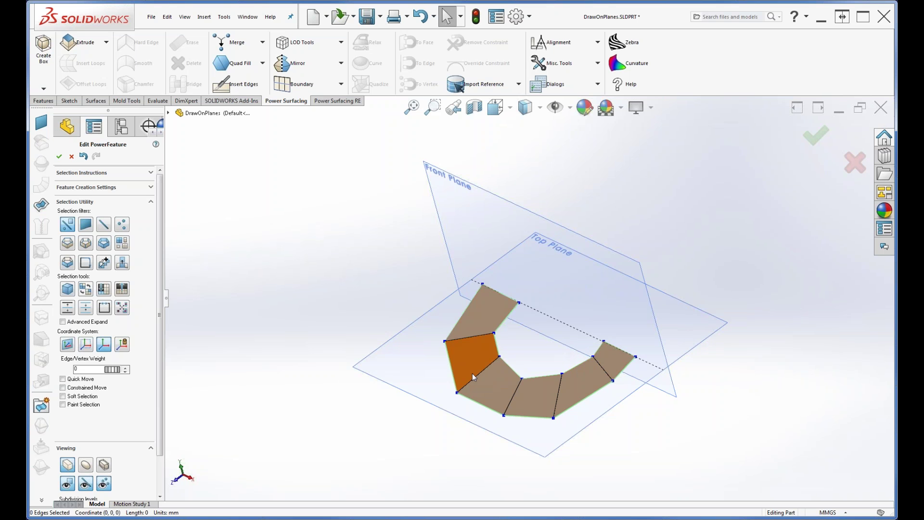
pyautogui.moveTo(480, 388); pyautogui.dragTo(489, 318, button='middle')
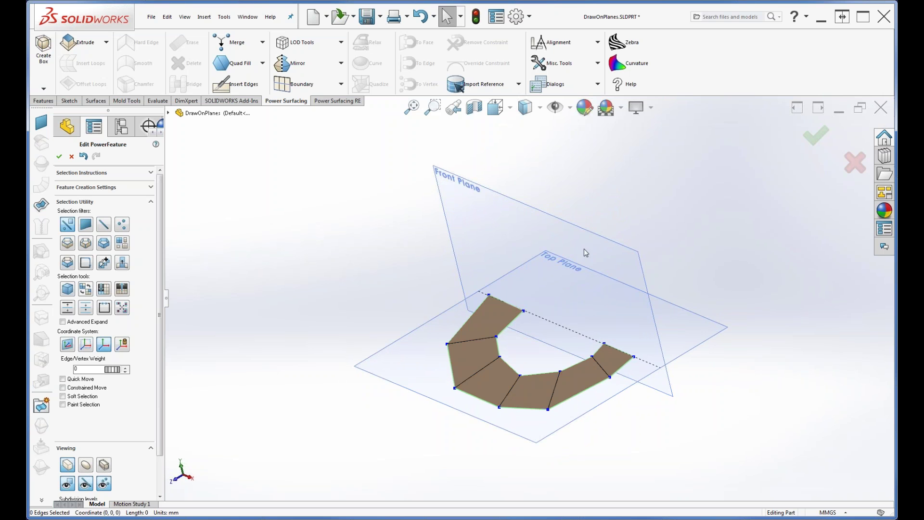
pyautogui.click(507, 304)
pyautogui.keyDown('ctrl'); pyautogui.click(595, 364); pyautogui.keyUp('ctrl')
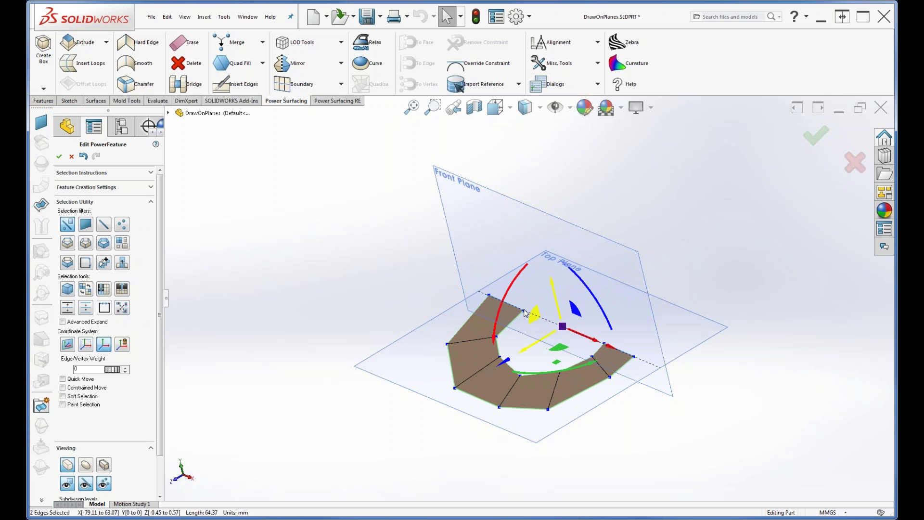
pyautogui.click(169, 115)
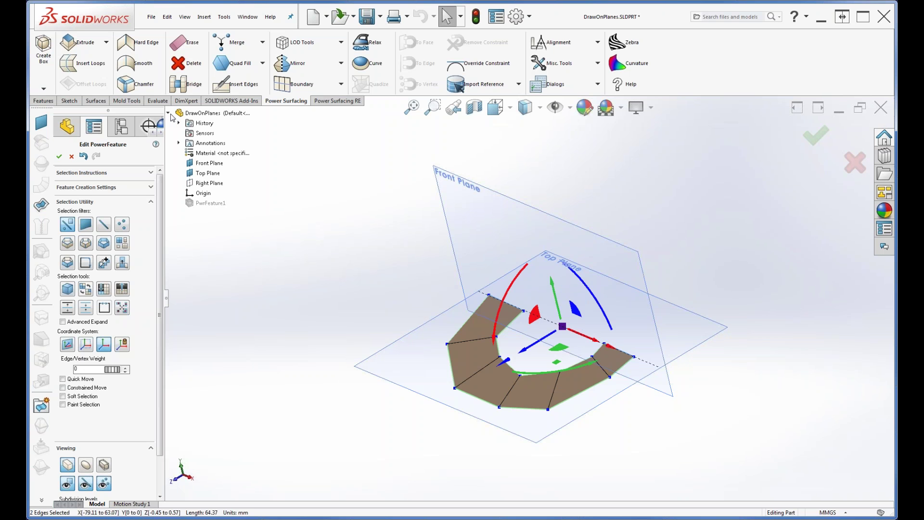
pyautogui.click(211, 166)
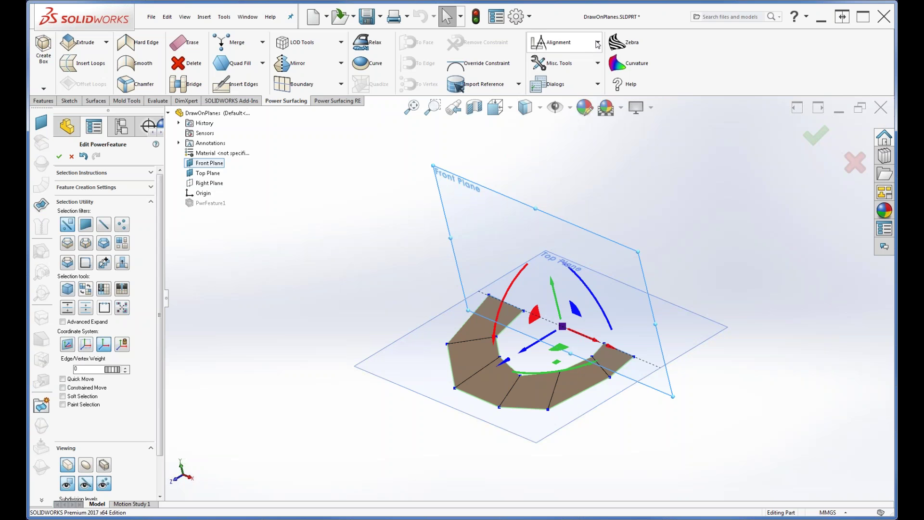
pyautogui.click(597, 43)
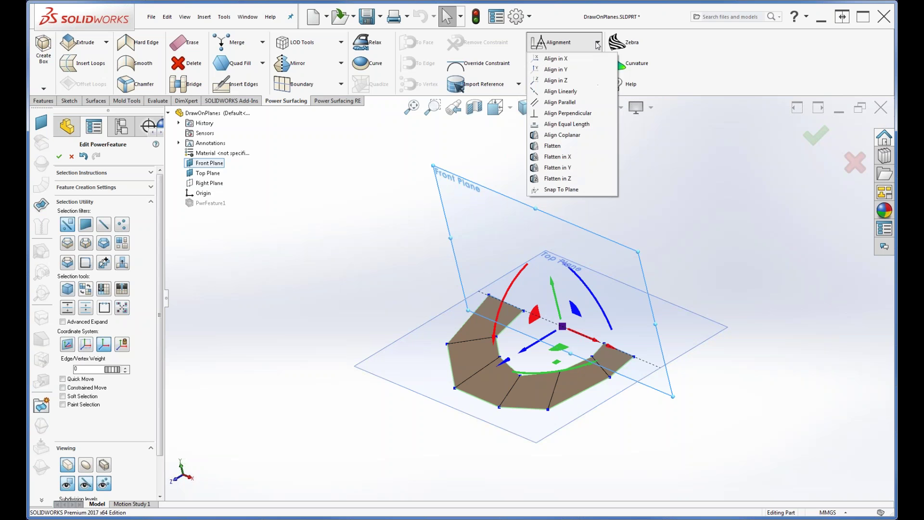
pyautogui.click(565, 190)
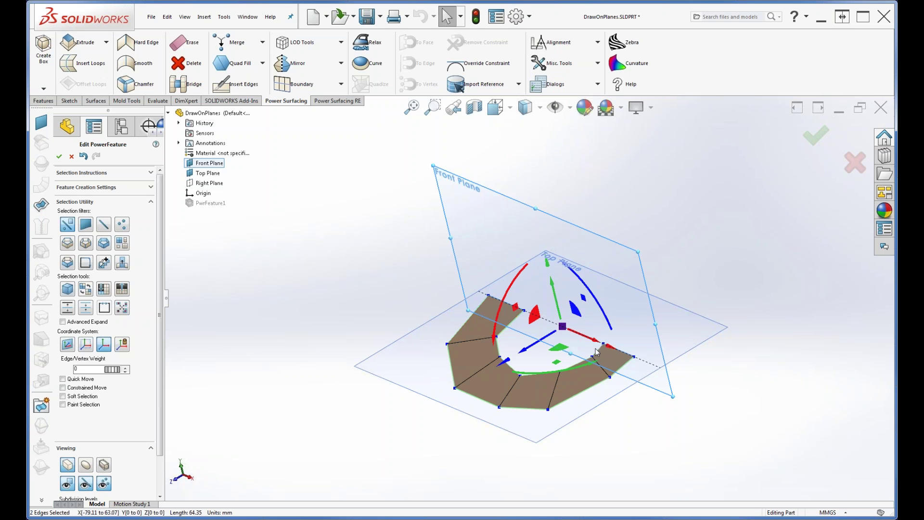
# Step: Start Create By Drawing On Plane on the Front Plane and draw two faces rising from one end edge of the half ring
pyautogui.moveTo(639, 368)
pyautogui.mouseDown(button='middle')
pyautogui.moveTo(581, 373)
pyautogui.moveTo(593, 387)
pyautogui.moveTo(612, 388)
pyautogui.moveTo(636, 363)
pyautogui.mouseUp(button='middle')
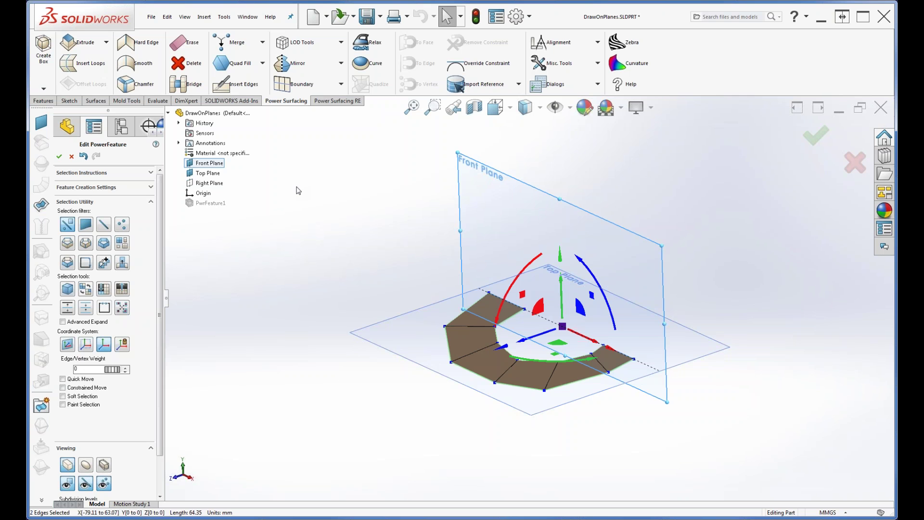
pyautogui.click(44, 90)
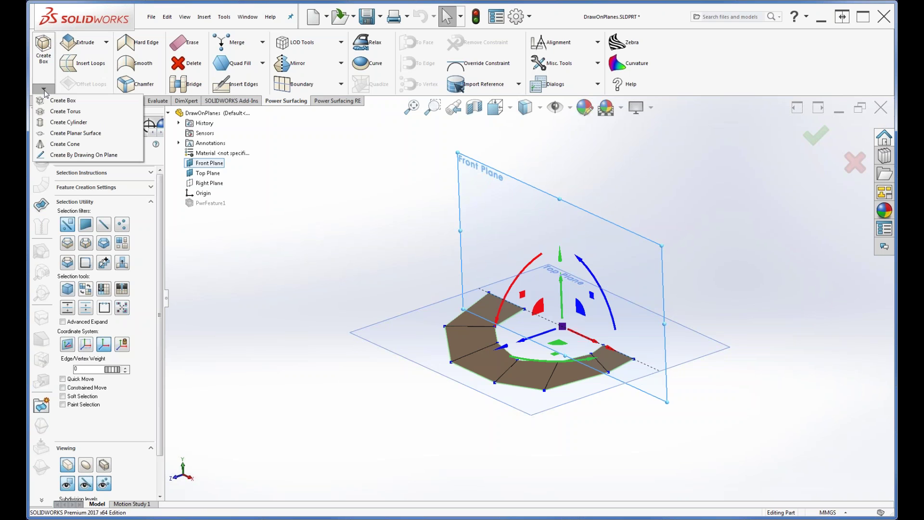
pyautogui.click(83, 156)
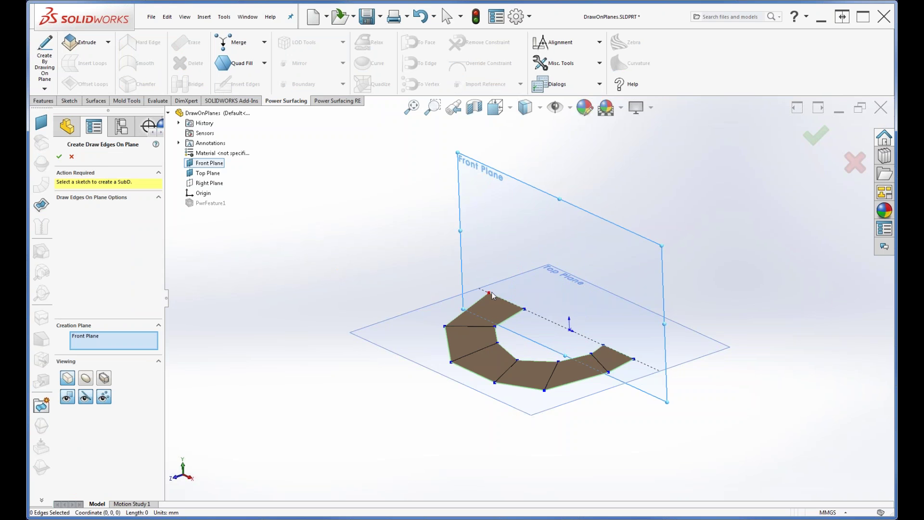
pyautogui.click(488, 292)
pyautogui.click(488, 262)
pyautogui.click(525, 273)
pyautogui.click(541, 265)
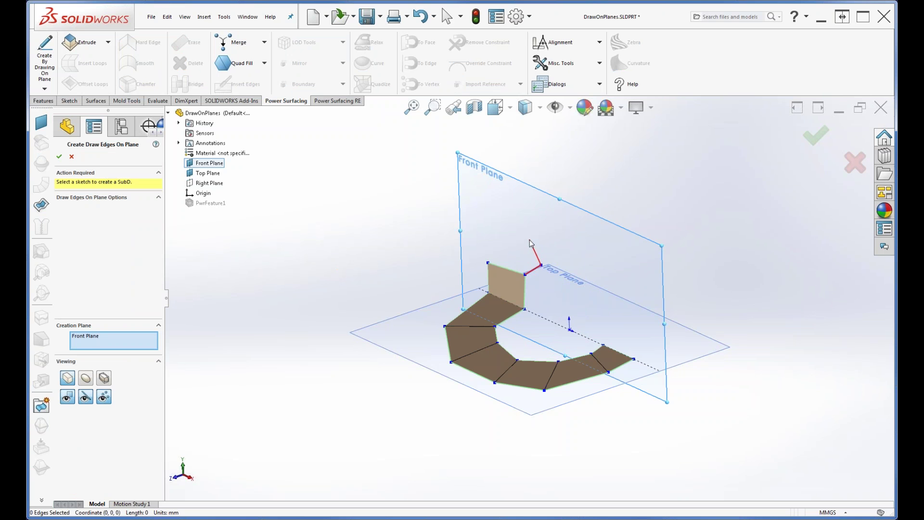
pyautogui.click(528, 239)
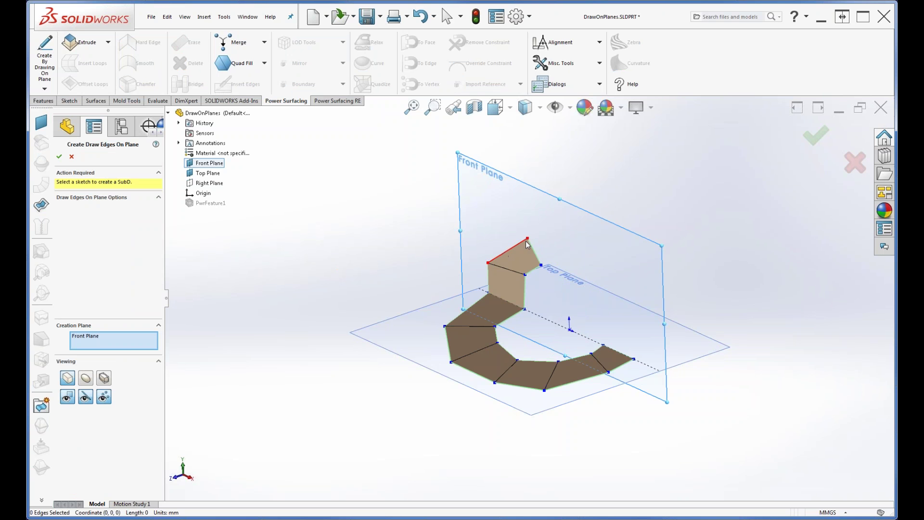
# Step: Draw three more faces on the Front Plane to carry the arch over to the half ring's other end edge, and finish drawing
pyautogui.click(583, 251)
pyautogui.click(569, 277)
pyautogui.click(542, 265)
pyautogui.click(588, 302)
pyautogui.click(623, 295)
pyautogui.click(583, 252)
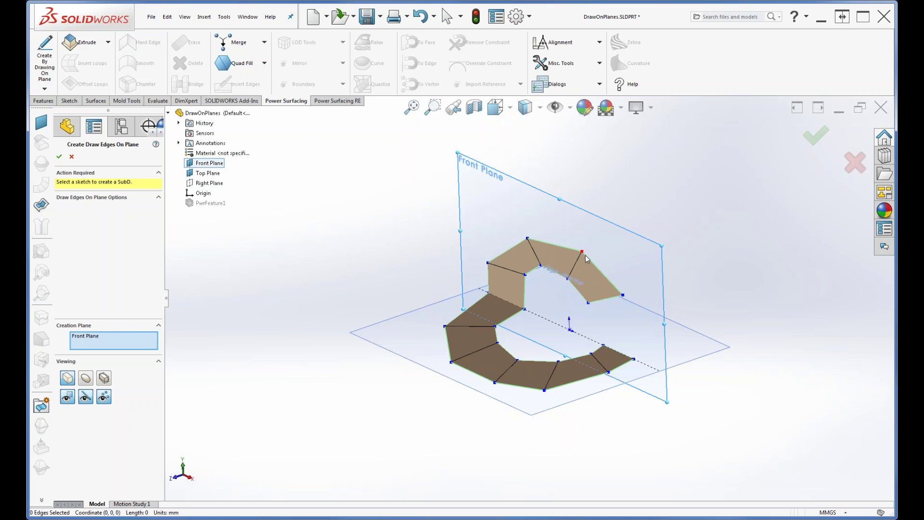
pyautogui.click(624, 295)
pyautogui.click(633, 358)
pyautogui.click(601, 345)
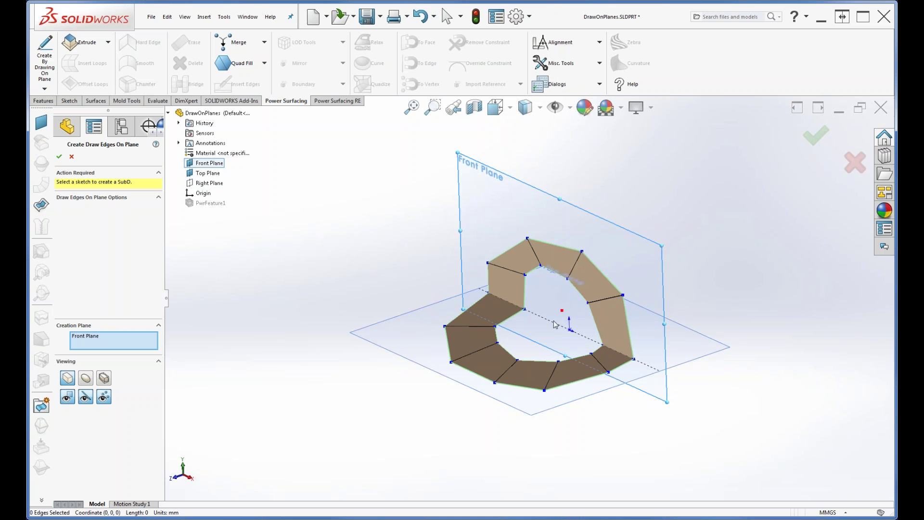
pyautogui.moveTo(625, 348)
pyautogui.mouseDown(button='middle')
pyautogui.moveTo(597, 336)
pyautogui.moveTo(634, 348)
pyautogui.mouseUp(button='middle')
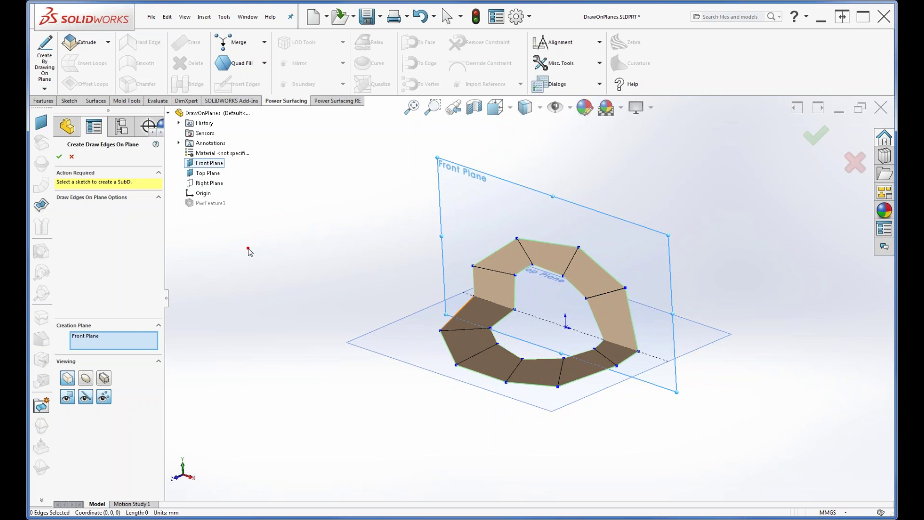
pyautogui.press('Escape')
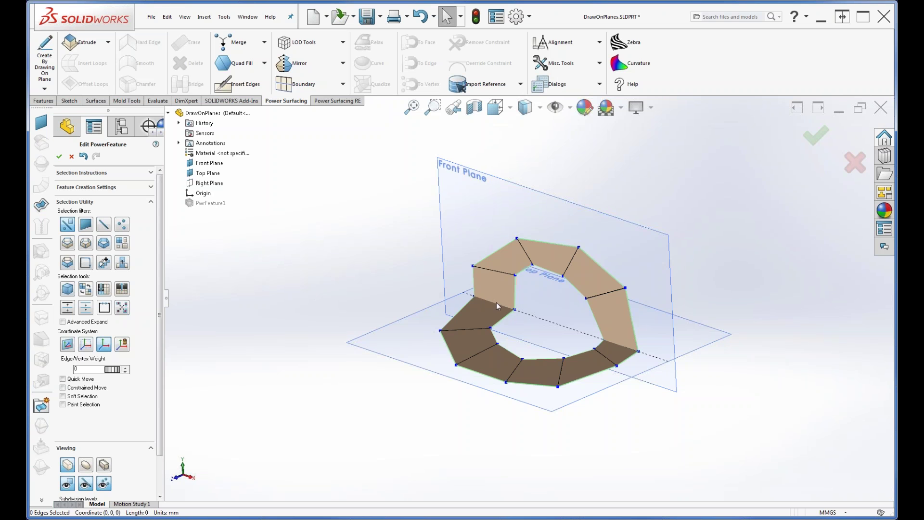
# Step: With the edge selection filter, select the two edges shared by the arch and the half ring and make them hard
pyautogui.rightClick(494, 304)
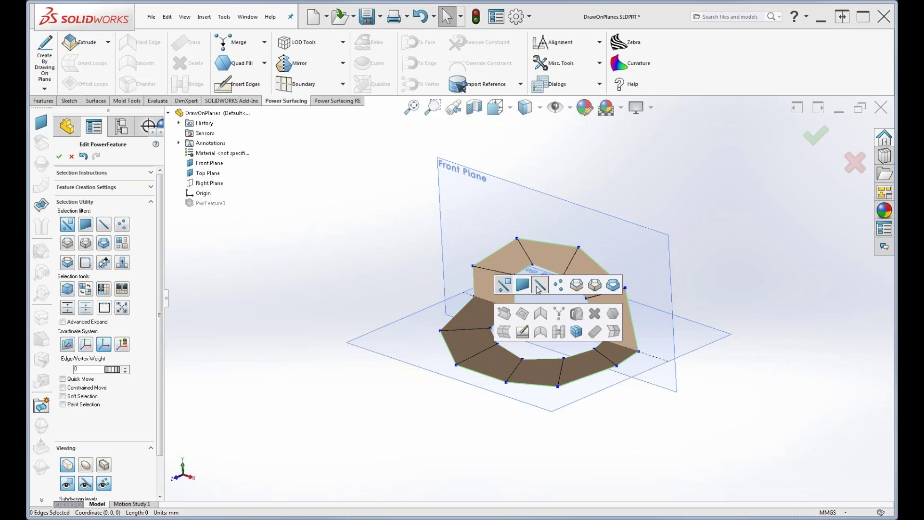
pyautogui.click(541, 288)
pyautogui.click(492, 304)
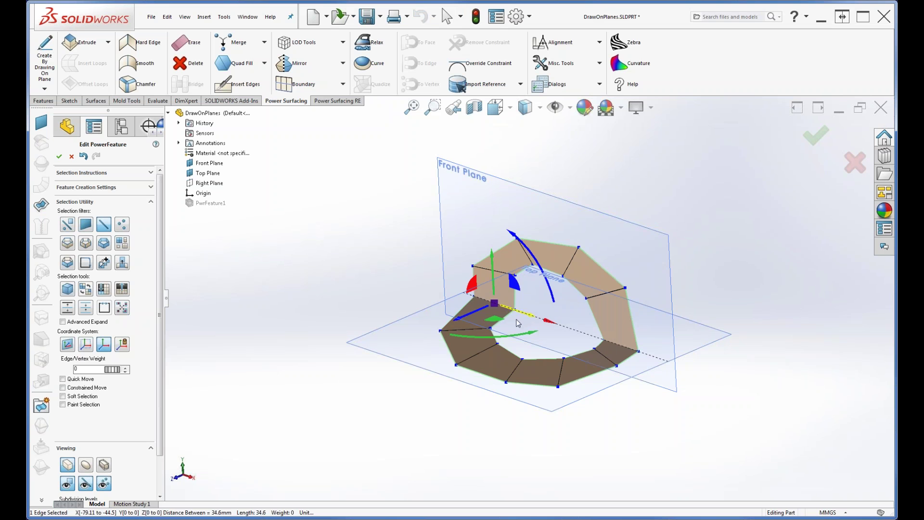
pyautogui.keyDown('ctrl'); pyautogui.click(626, 351); pyautogui.keyUp('ctrl')
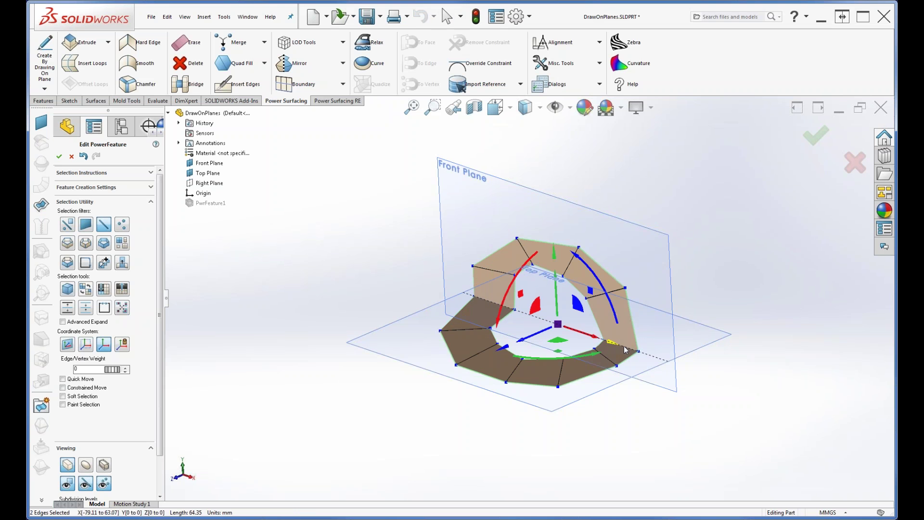
pyautogui.rightClick(623, 345)
pyautogui.click(671, 356)
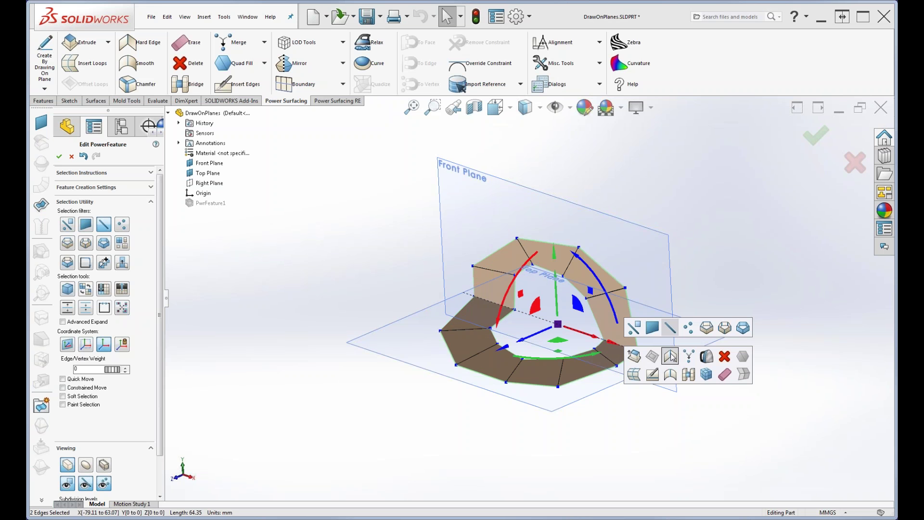
# Step: Switch the mesh to smooth display and examine the arch and half ring from different angles
pyautogui.click(86, 467)
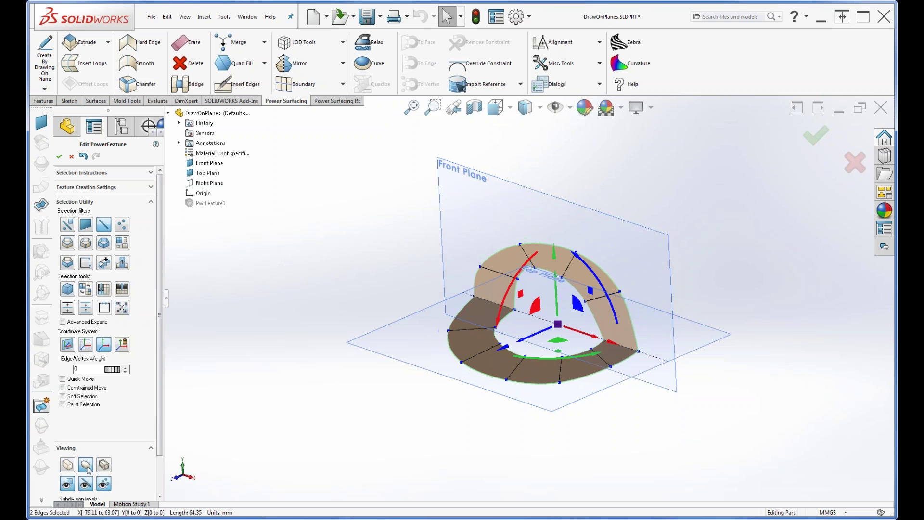
pyautogui.moveTo(558, 427)
pyautogui.mouseDown(button='middle')
pyautogui.moveTo(559, 386)
pyautogui.moveTo(532, 434)
pyautogui.moveTo(553, 417)
pyautogui.moveTo(546, 426)
pyautogui.mouseUp(button='middle')
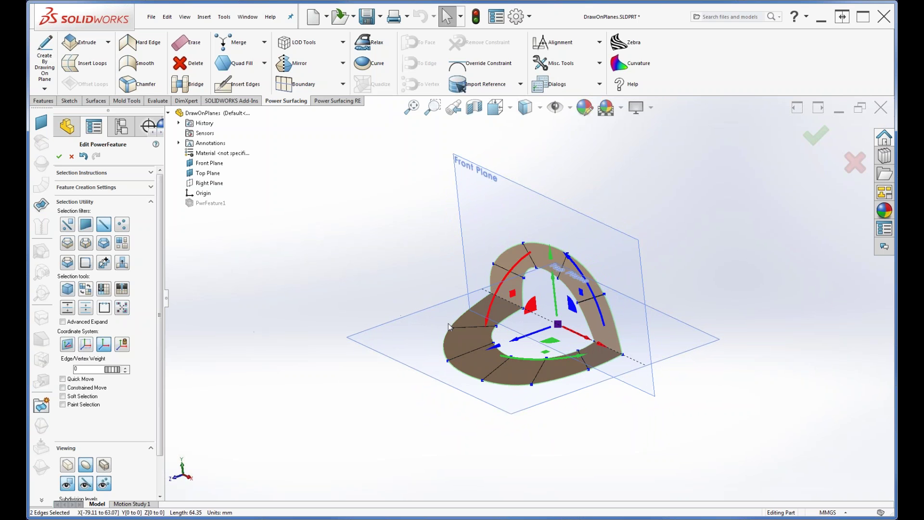
pyautogui.moveTo(435, 344); pyautogui.dragTo(442, 326, button='middle')
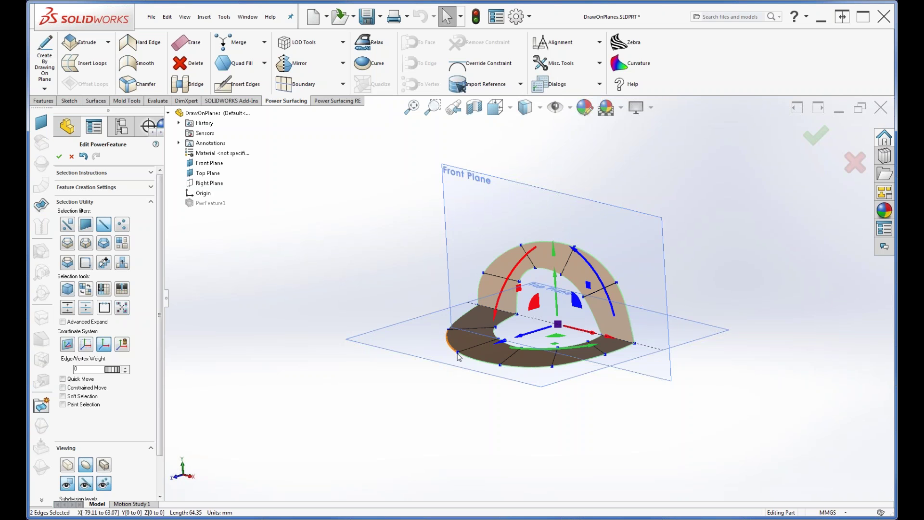
# Step: Cancel the PwrFeature1 edit, discarding the mesh changes, and close the DrawOnPlanes part without saving
pyautogui.click(71, 157)
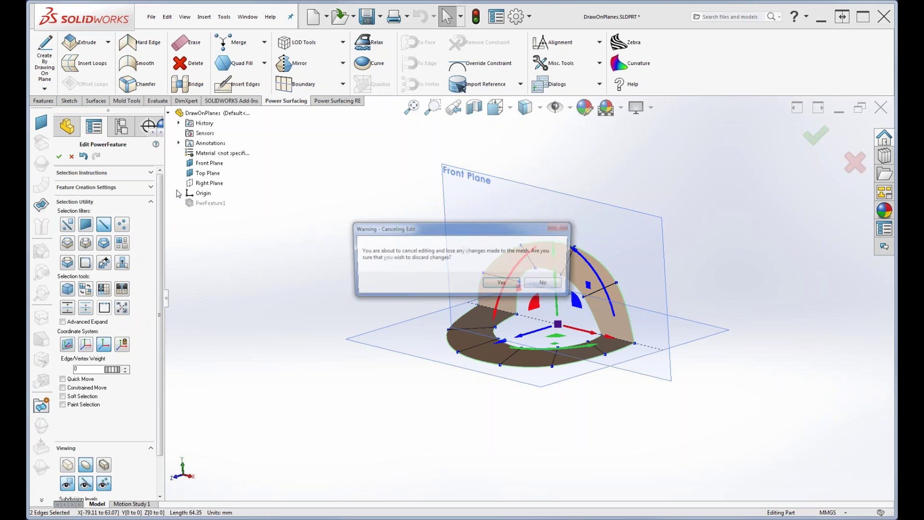
pyautogui.click(502, 284)
pyautogui.click(151, 17)
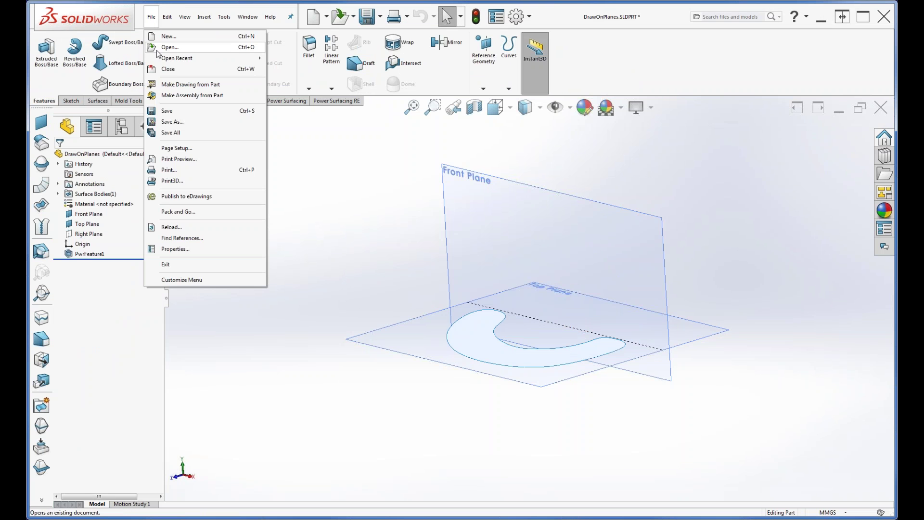
pyautogui.click(168, 70)
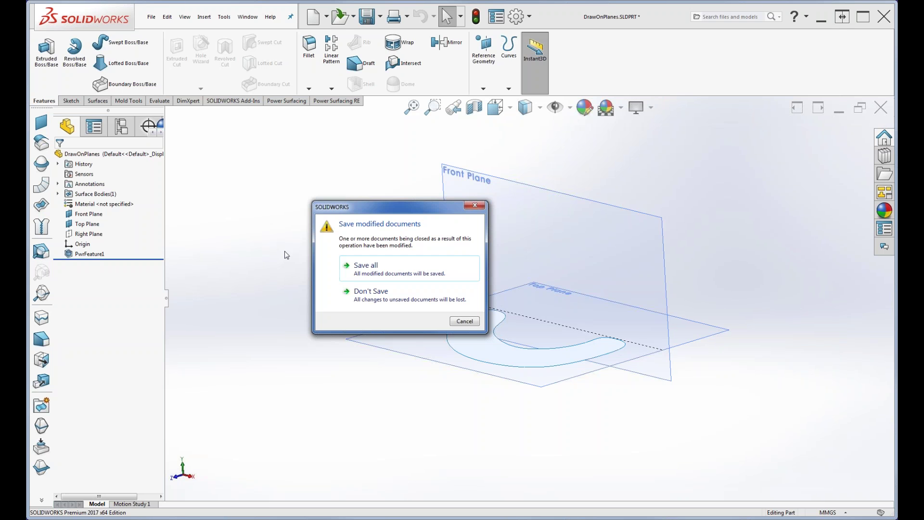
pyautogui.click(370, 292)
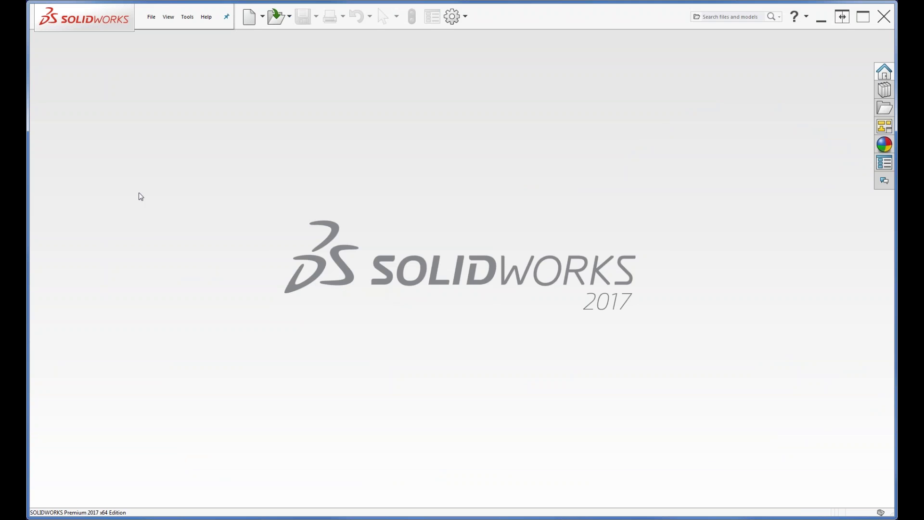
# Step: Open NewerKnob2.SLDPRT from the Novedge 2017 folder and examine the knob from above and below
pyautogui.click(152, 20)
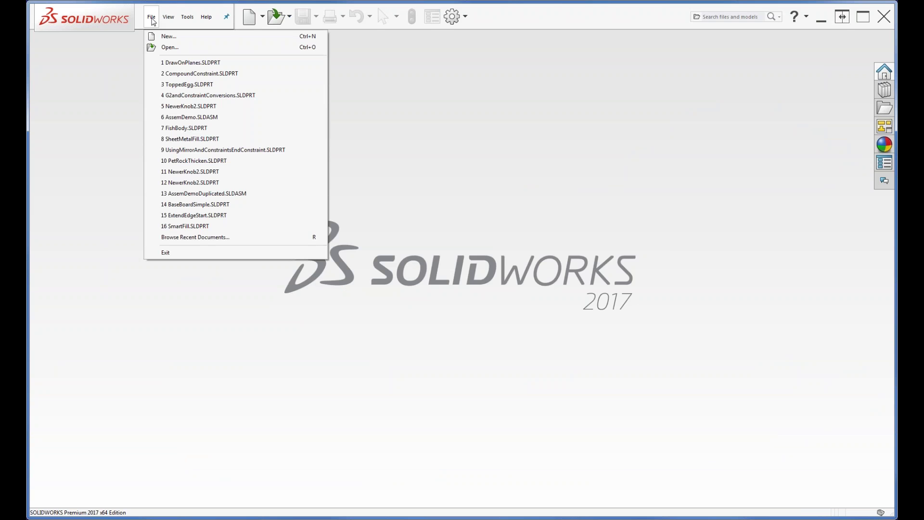
pyautogui.click(171, 50)
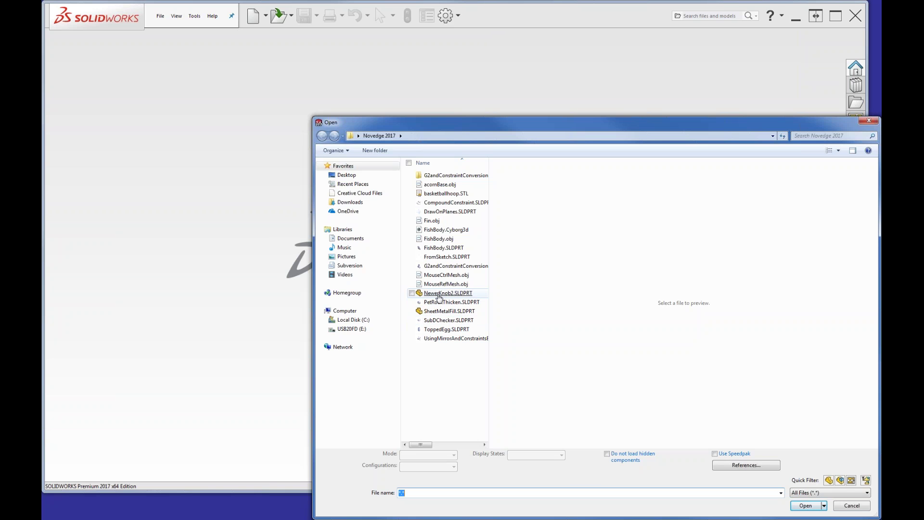
pyautogui.doubleClick(438, 294)
pyautogui.moveTo(508, 396); pyautogui.dragTo(501, 305, button='middle')
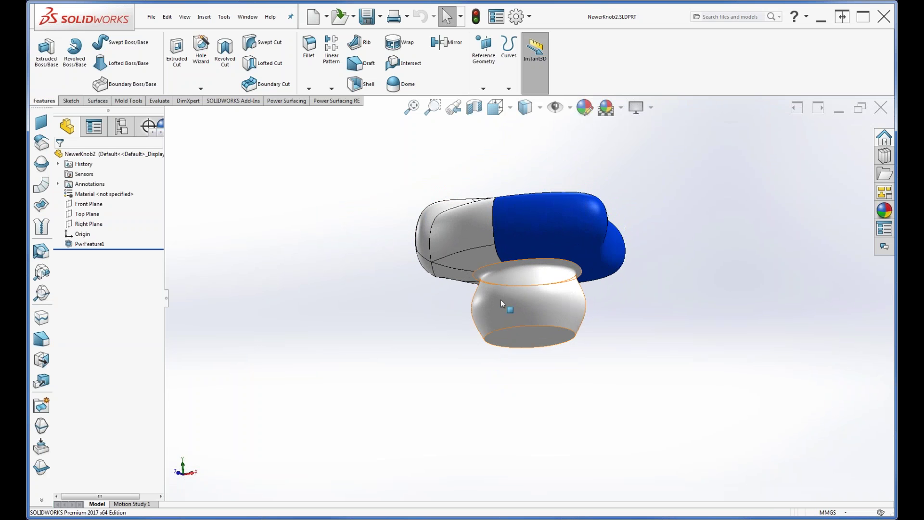
pyautogui.moveTo(576, 383); pyautogui.dragTo(550, 445, button='middle')
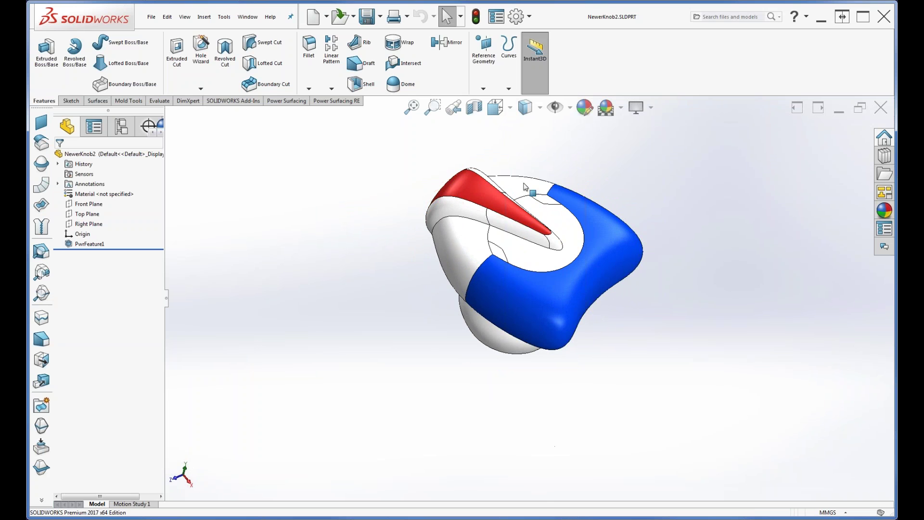
pyautogui.moveTo(543, 410); pyautogui.dragTo(534, 263, button='middle')
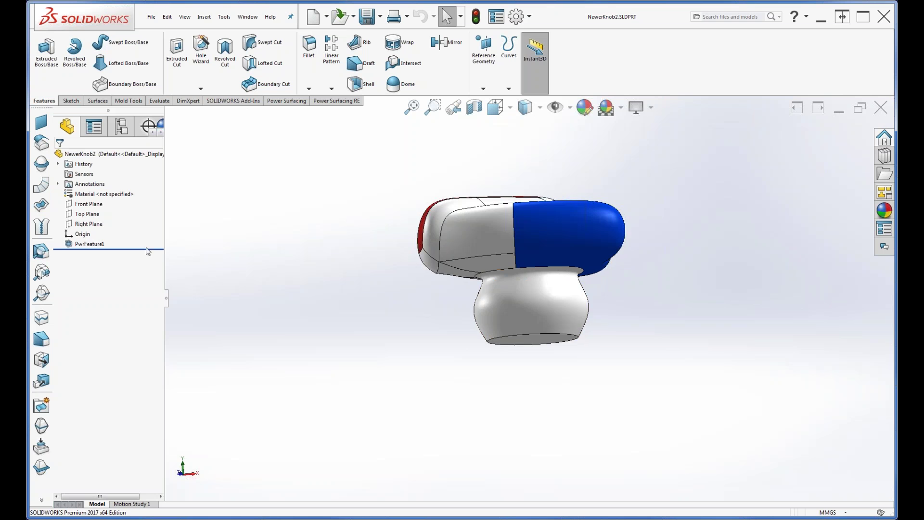
# Step: Open PwrFeature1 for editing, examine the knob's subdivision mesh down to its flat base, and accept the feature
pyautogui.click(90, 244)
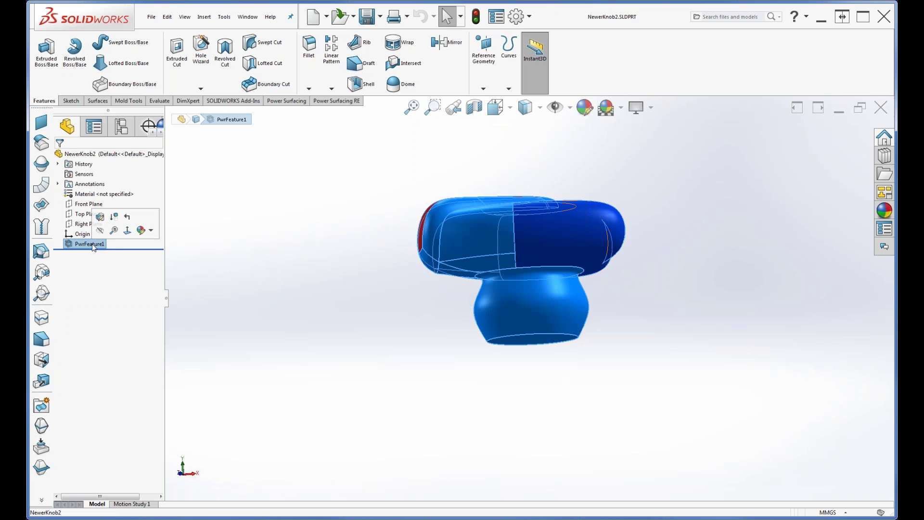
pyautogui.click(98, 218)
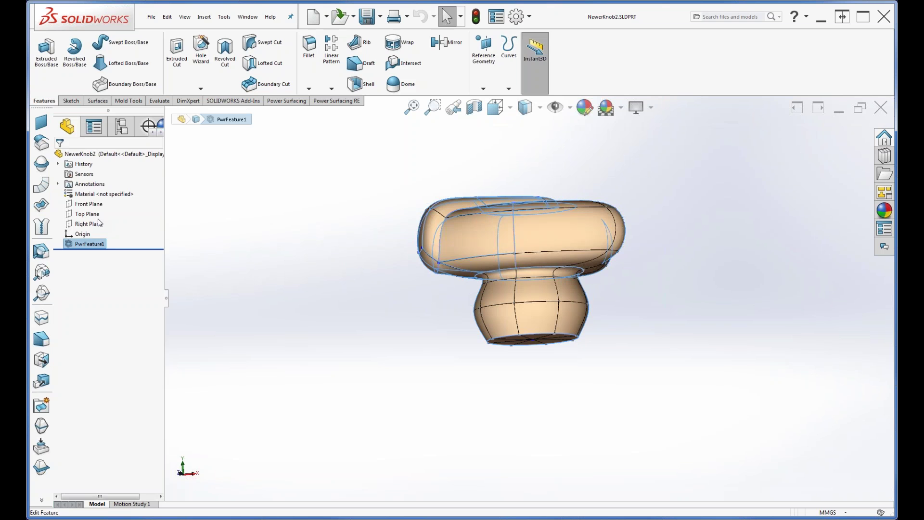
pyautogui.moveTo(537, 398); pyautogui.dragTo(532, 394, button='middle')
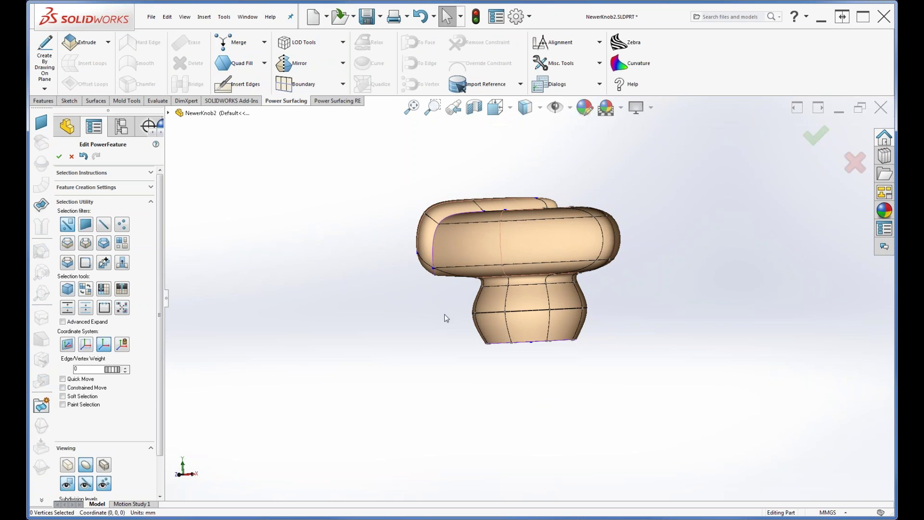
pyautogui.moveTo(636, 314); pyautogui.dragTo(590, 310, button='middle')
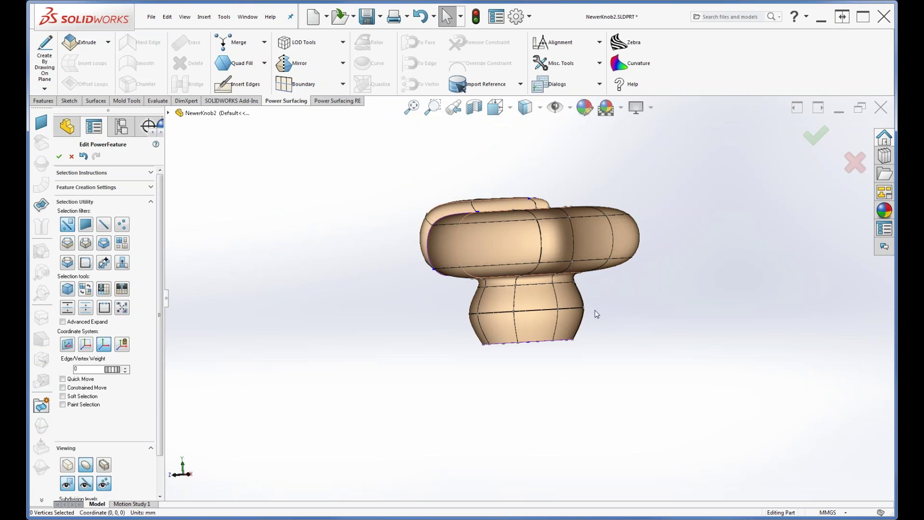
pyautogui.moveTo(420, 329); pyautogui.dragTo(608, 398, button='middle')
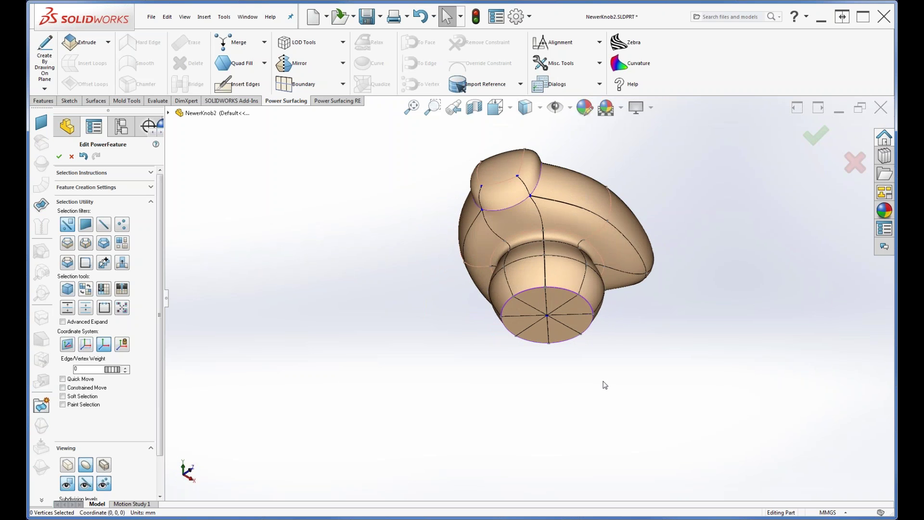
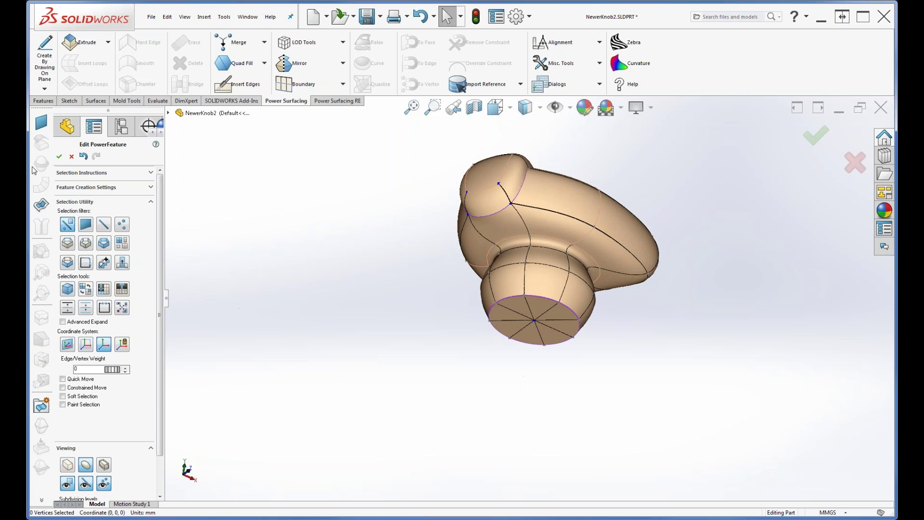
pyautogui.click(59, 157)
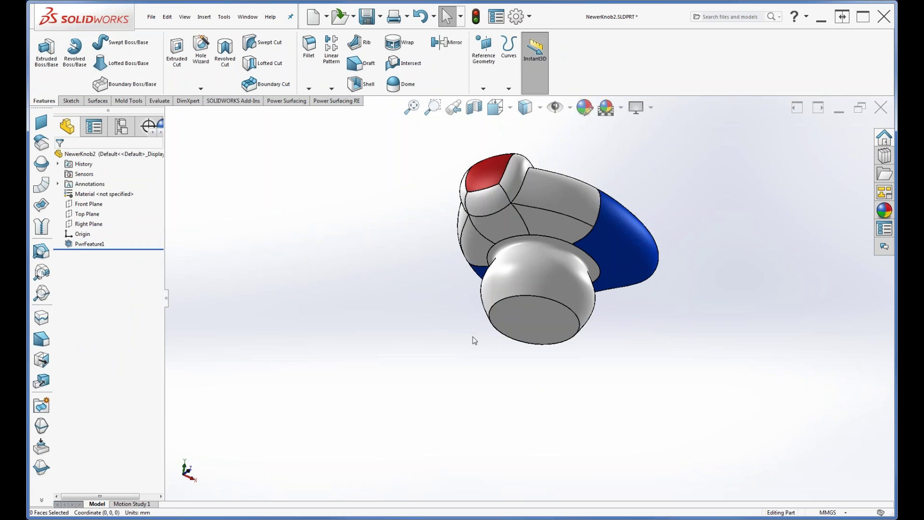
# Step: Check the commands offered for the knob's flat base face, including sketching on it, without starting one
pyautogui.click(522, 315)
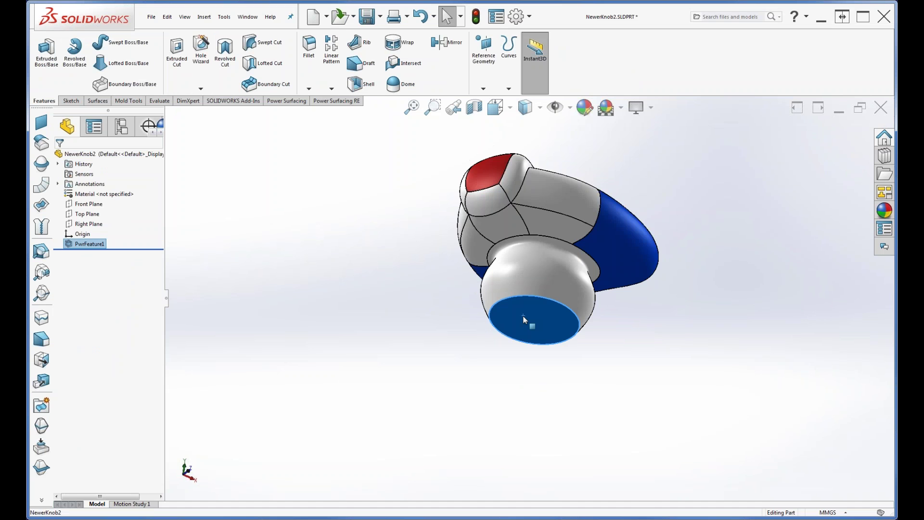
pyautogui.rightClick(524, 318)
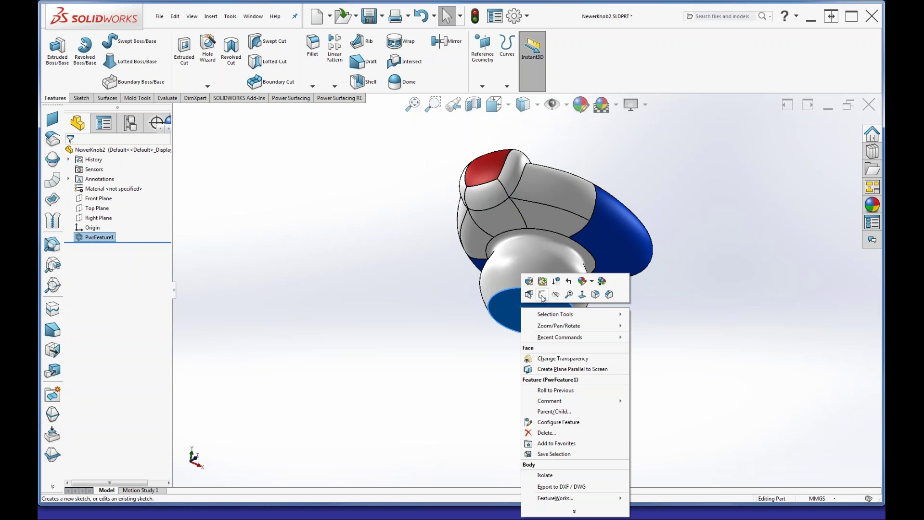
pyautogui.click(344, 331)
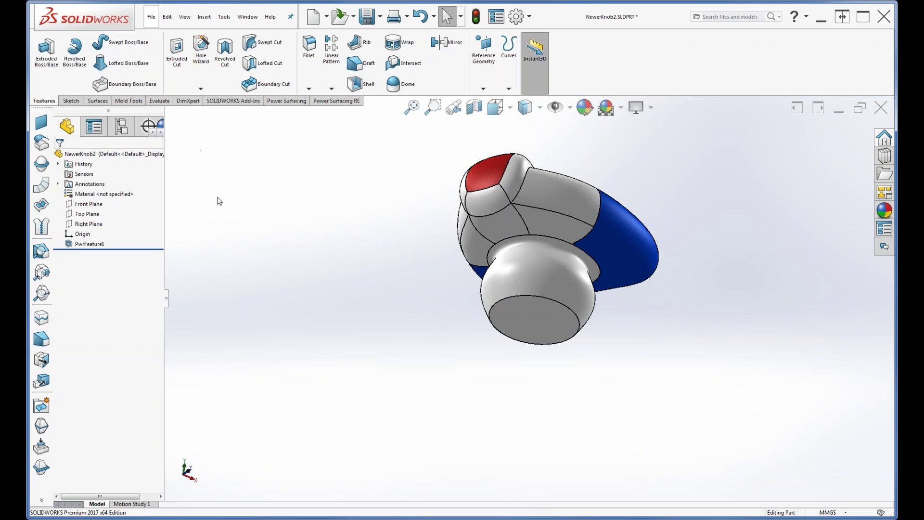
# Step: Close the NewerKnob2 part without saving and open the recent PetRockThicken.SLDPRT
pyautogui.click(151, 17)
pyautogui.click(170, 69)
pyautogui.click(378, 290)
pyautogui.click(151, 16)
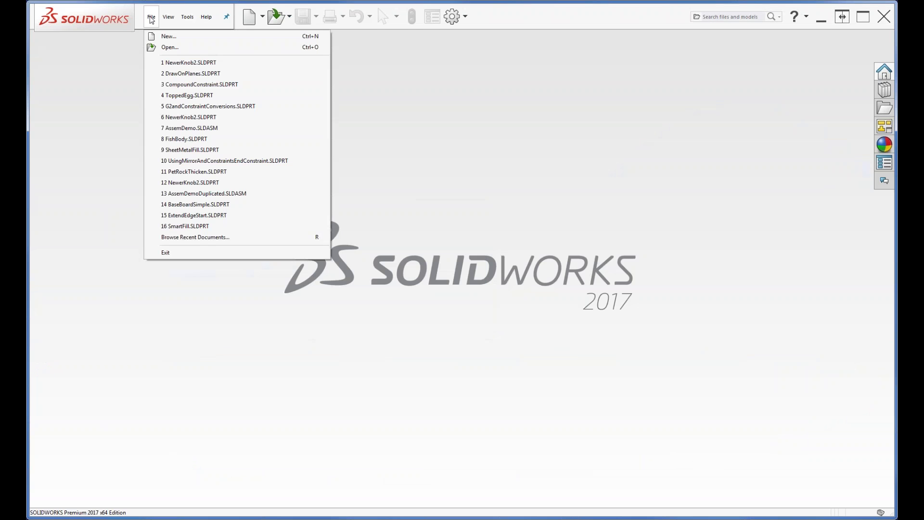
pyautogui.click(202, 172)
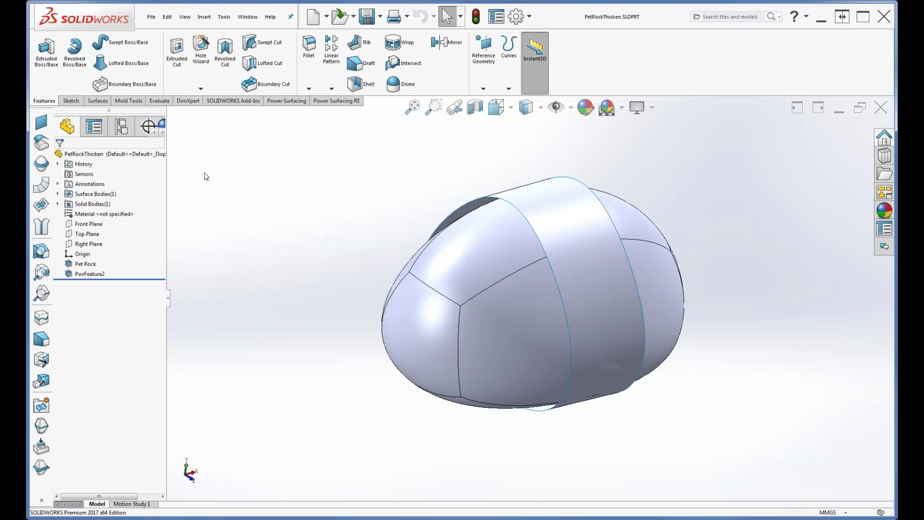
# Step: Edit PwrFeature2, select the whole band around the rock, and constrain it to the closest rock faces
pyautogui.click(89, 274)
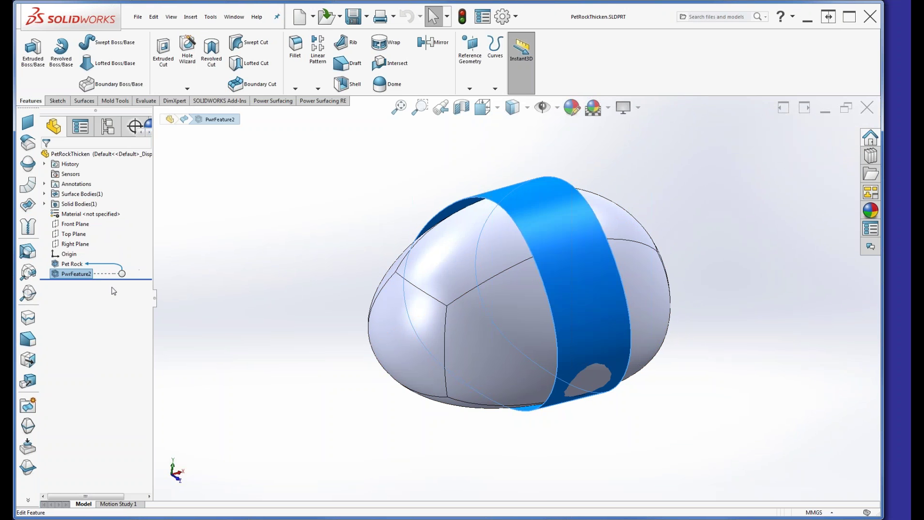
pyautogui.moveTo(448, 430); pyautogui.dragTo(505, 385, button='middle')
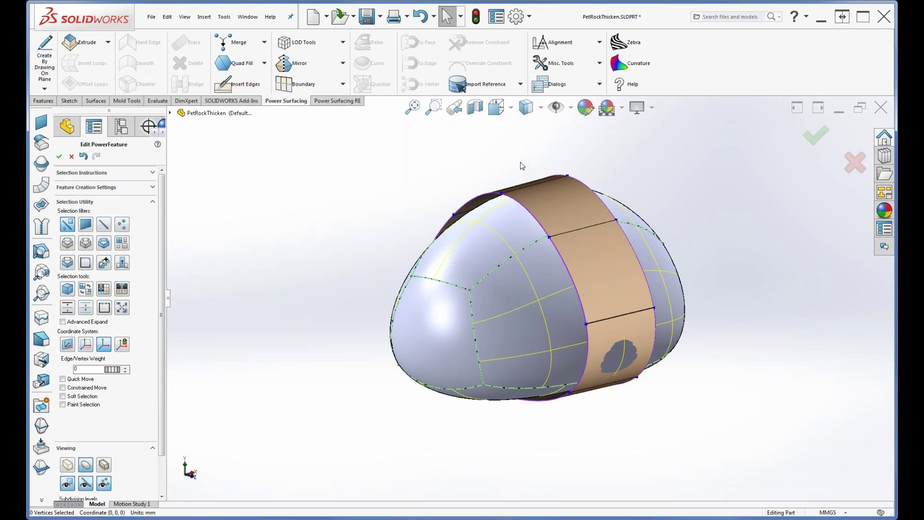
pyautogui.doubleClick(585, 233)
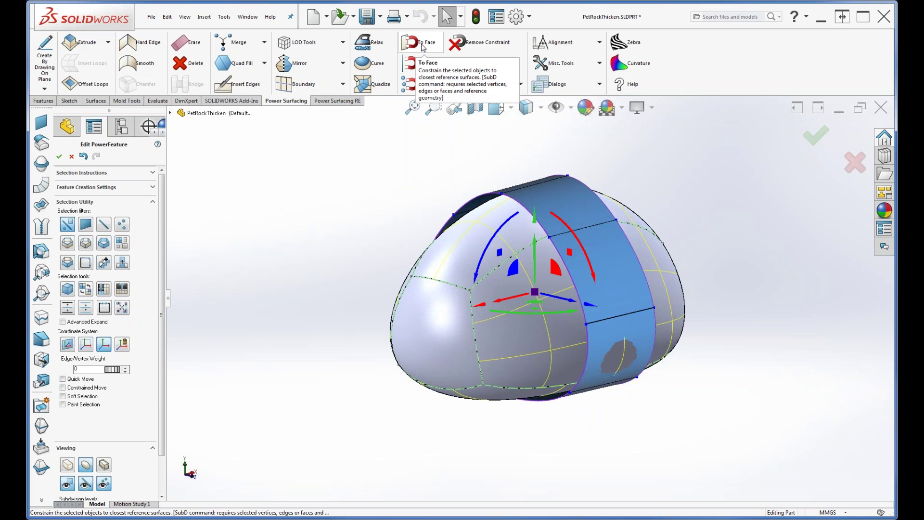
pyautogui.moveTo(521, 381); pyautogui.dragTo(613, 306, button='middle')
# Step: Using the vertex filter, slide the two upper vertices on one band edge about 13 mm along the rock, and undo the move
pyautogui.moveTo(553, 166); pyautogui.dragTo(608, 214)
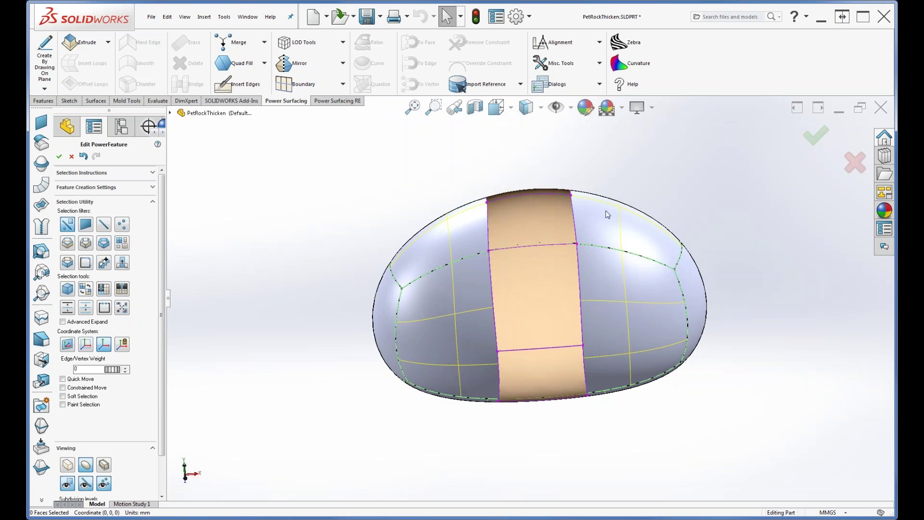
pyautogui.rightClick(594, 197)
pyautogui.click(652, 179)
pyautogui.moveTo(557, 157); pyautogui.dragTo(601, 211)
pyautogui.moveTo(548, 200); pyautogui.dragTo(648, 381)
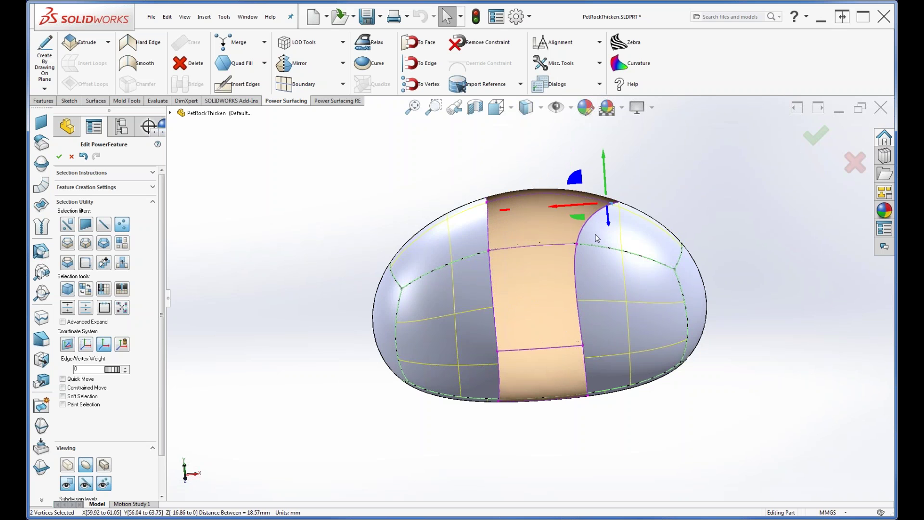
pyautogui.hotkey('ctrl', 'z')
pyautogui.hotkey('ctrl', 'z')
# Step: With the face filter, select the band's faces and override their constraint with a 2 mm offset from the rock surface
pyautogui.moveTo(488, 334); pyautogui.dragTo(584, 314, button='middle')
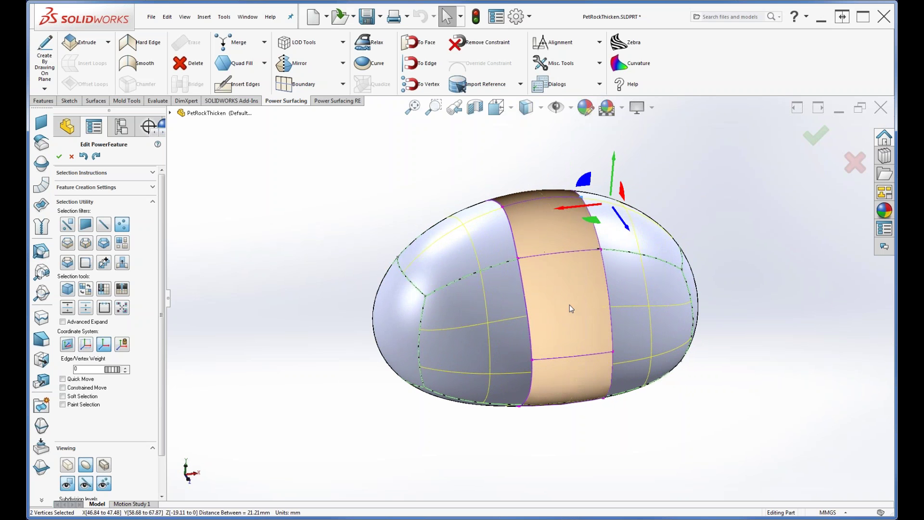
pyautogui.rightClick(558, 291)
pyautogui.click(587, 276)
pyautogui.moveTo(458, 155); pyautogui.dragTo(665, 492)
pyautogui.moveTo(657, 278); pyautogui.dragTo(664, 233, button='middle')
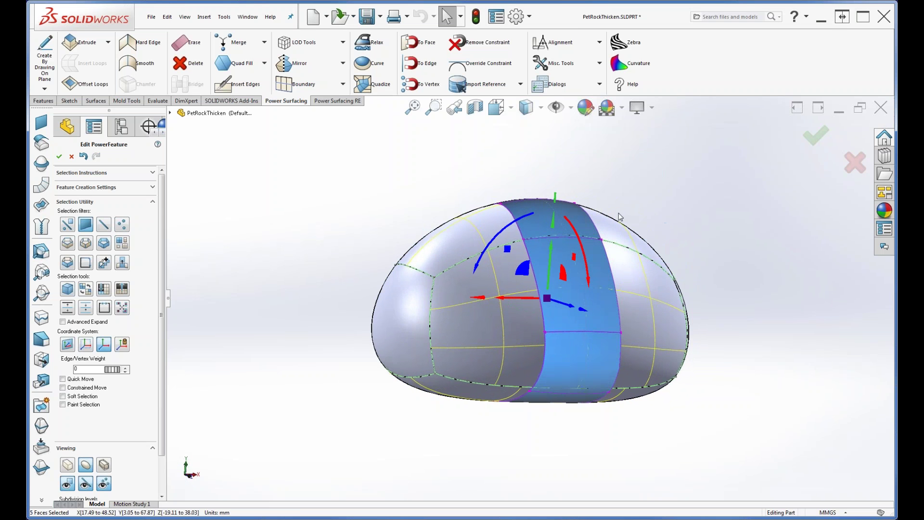
pyautogui.click(503, 68)
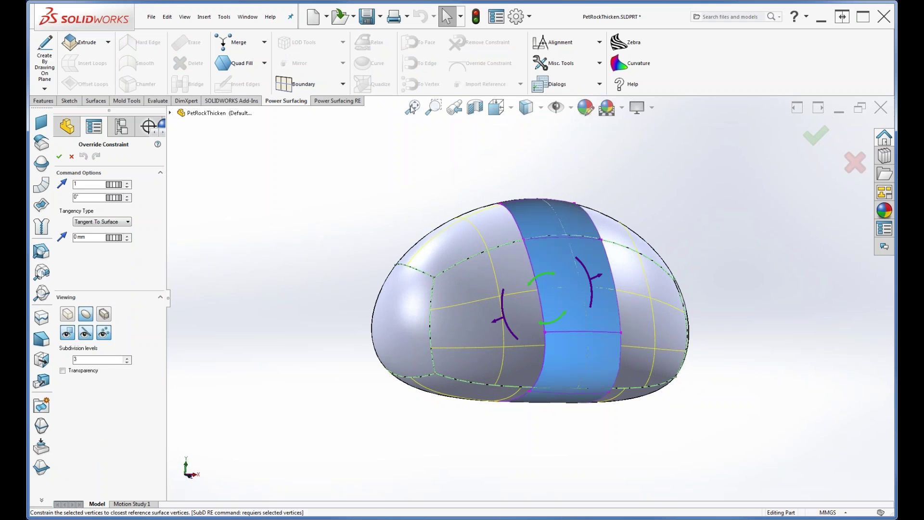
pyautogui.moveTo(351, 340); pyautogui.dragTo(376, 350, button='middle')
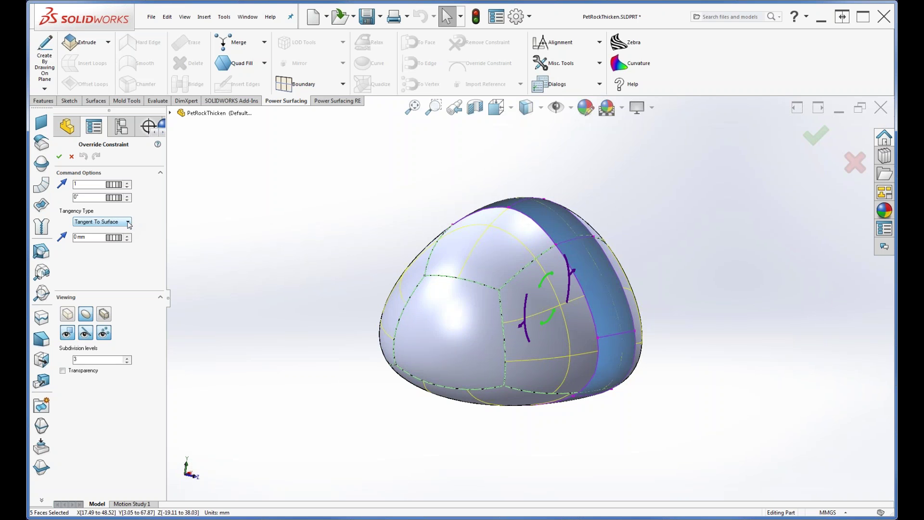
pyautogui.click(128, 239)
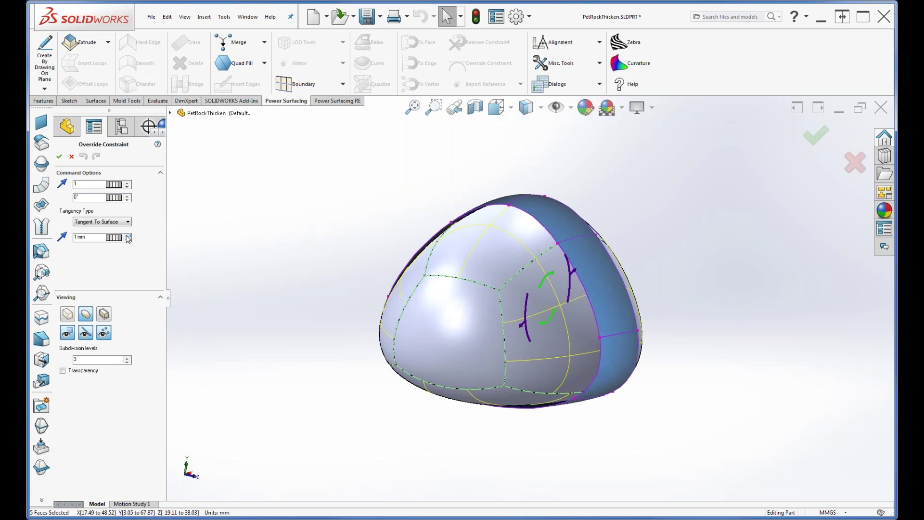
pyautogui.moveTo(445, 413)
pyautogui.mouseDown(button='middle')
pyautogui.moveTo(471, 406)
pyautogui.moveTo(440, 398)
pyautogui.mouseUp(button='middle')
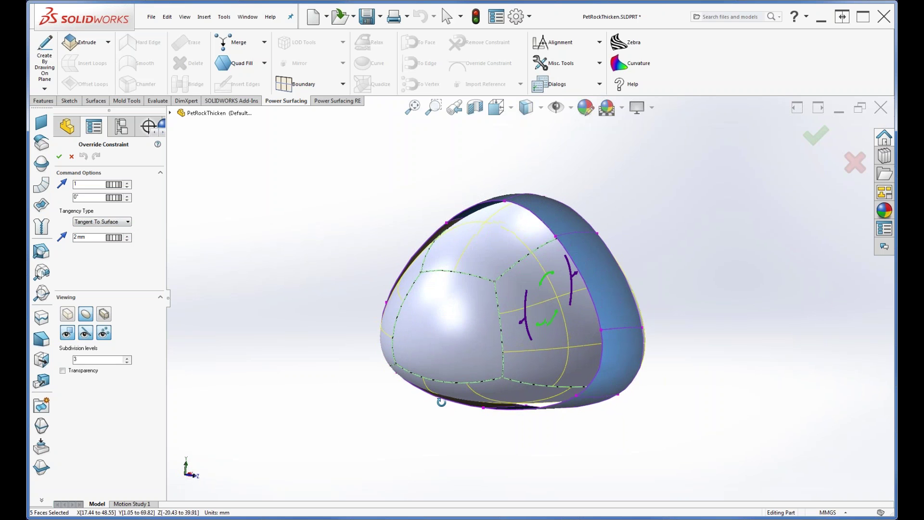
pyautogui.click(59, 157)
# Step: Try to thicken the selected band faces around the rock with the Thicken tool
pyautogui.moveTo(686, 281); pyautogui.dragTo(667, 298, button='middle')
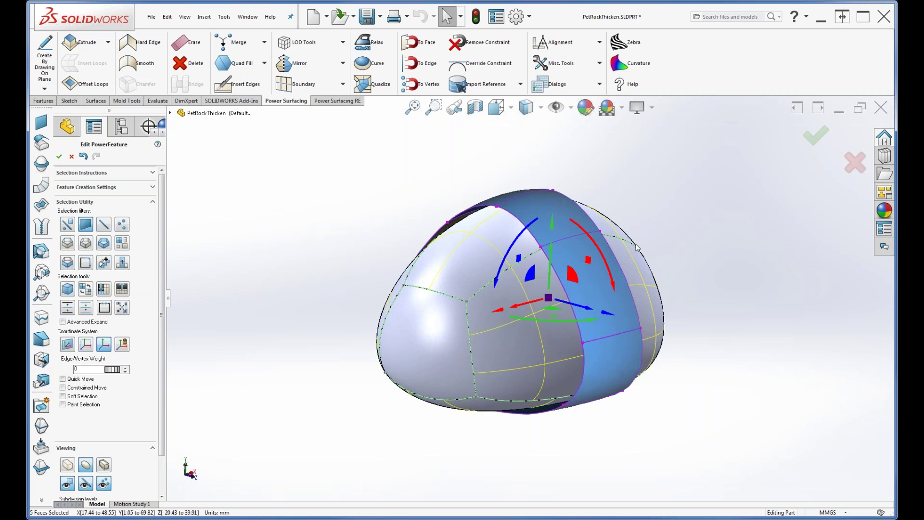
pyautogui.click(600, 65)
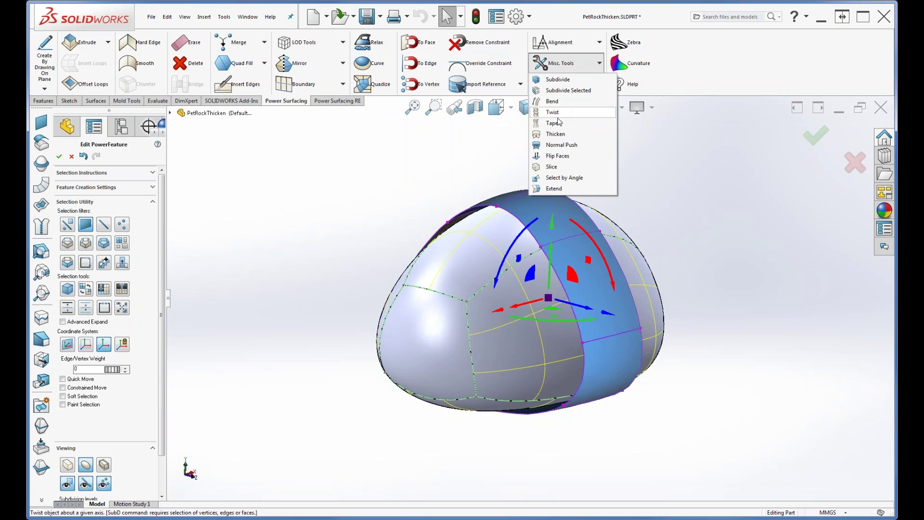
pyautogui.click(557, 135)
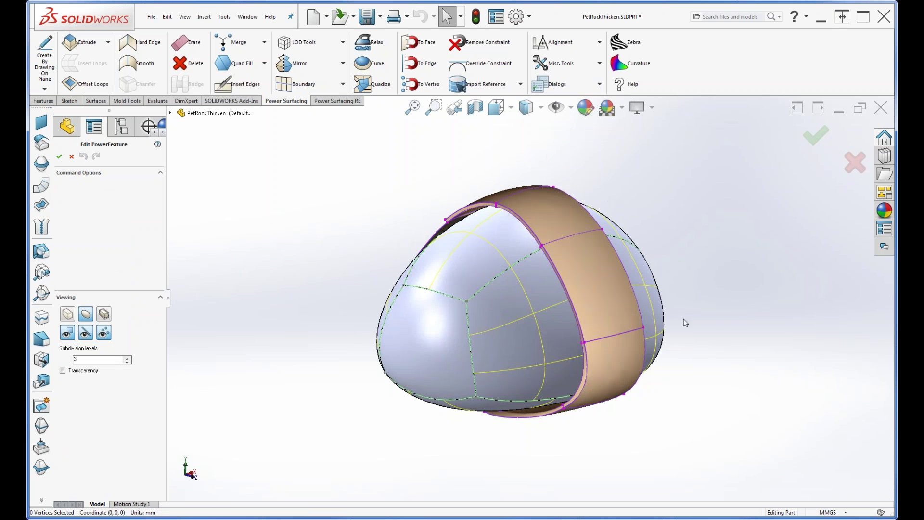
pyautogui.moveTo(552, 391); pyautogui.dragTo(607, 377, button='middle')
pyautogui.click(59, 156)
# Step: Apply the Thicken tool to the selected faces of the band around the rock with a thickness of 2.11 mm
pyautogui.moveTo(396, 221); pyautogui.dragTo(428, 258)
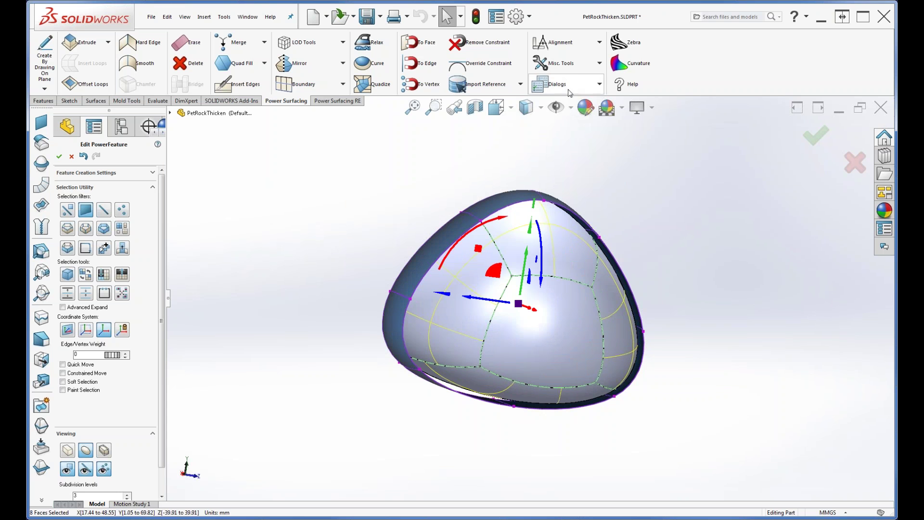
pyautogui.click(599, 63)
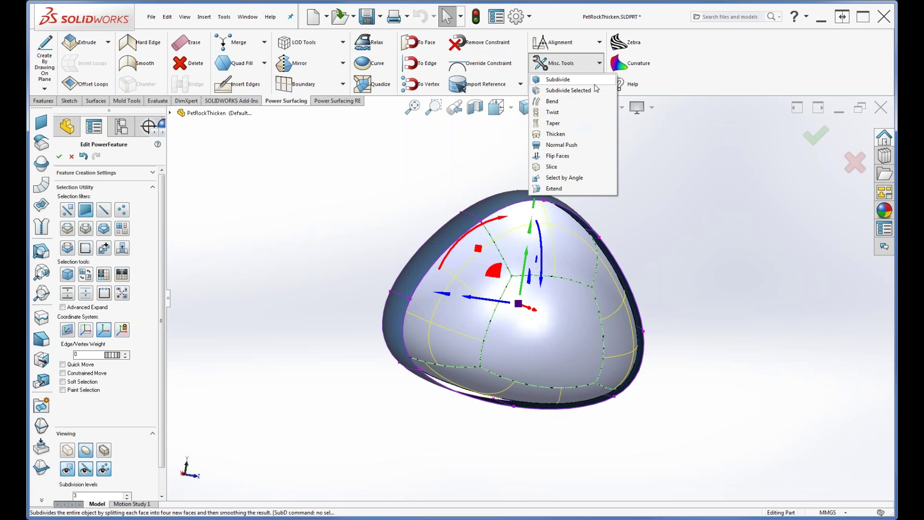
pyautogui.click(563, 134)
pyautogui.moveTo(702, 365); pyautogui.dragTo(680, 356, button='middle')
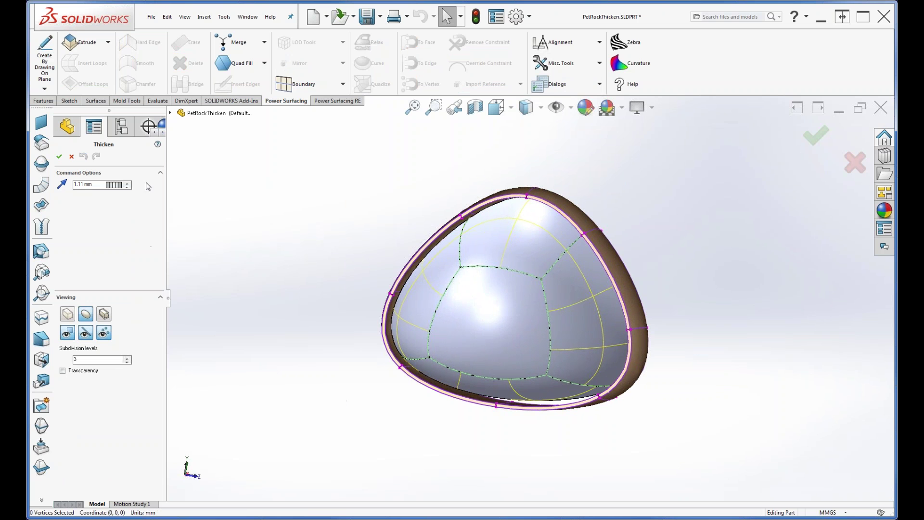
pyautogui.click(128, 183)
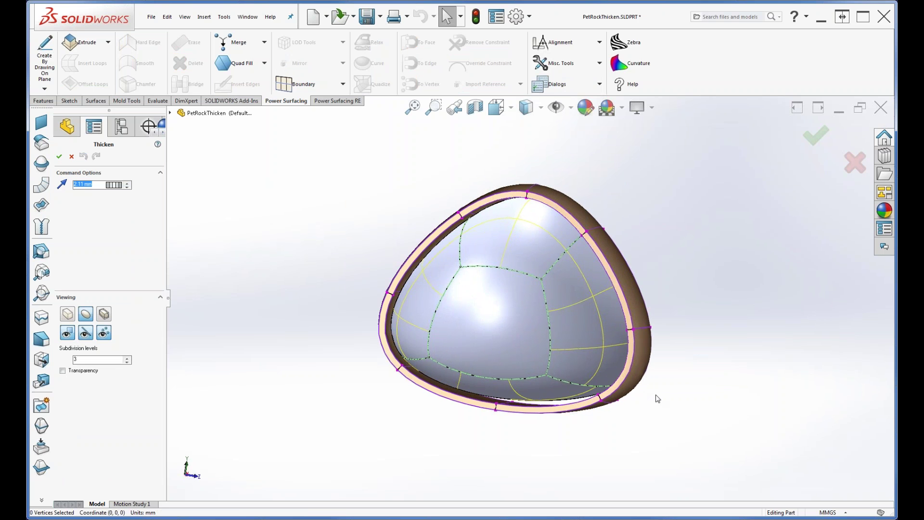
pyautogui.moveTo(660, 397); pyautogui.dragTo(648, 396, button='middle')
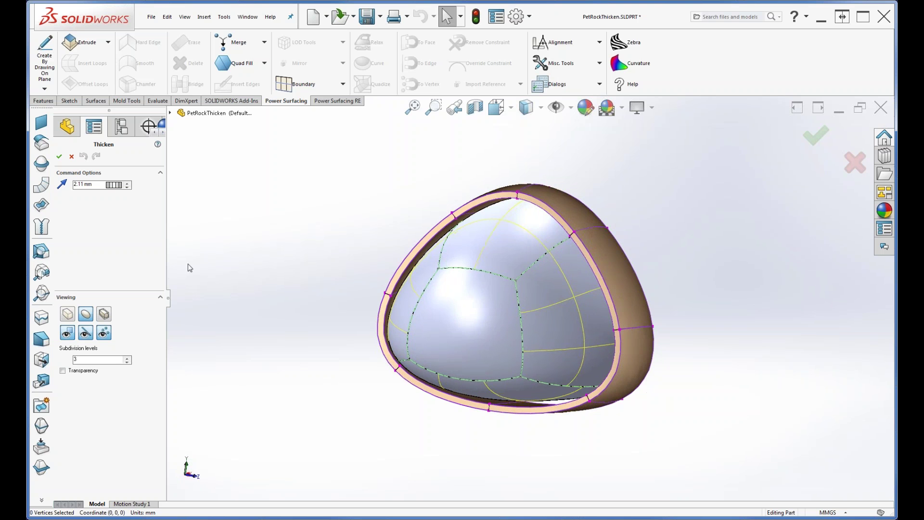
pyautogui.click(59, 156)
# Step: Select the ring of side faces on one edge of the thickened band and move it along the rock to widen and narrow the band
pyautogui.moveTo(522, 448); pyautogui.dragTo(469, 402, button='middle')
pyautogui.moveTo(407, 134); pyautogui.dragTo(533, 474)
pyautogui.moveTo(444, 301); pyautogui.dragTo(399, 305)
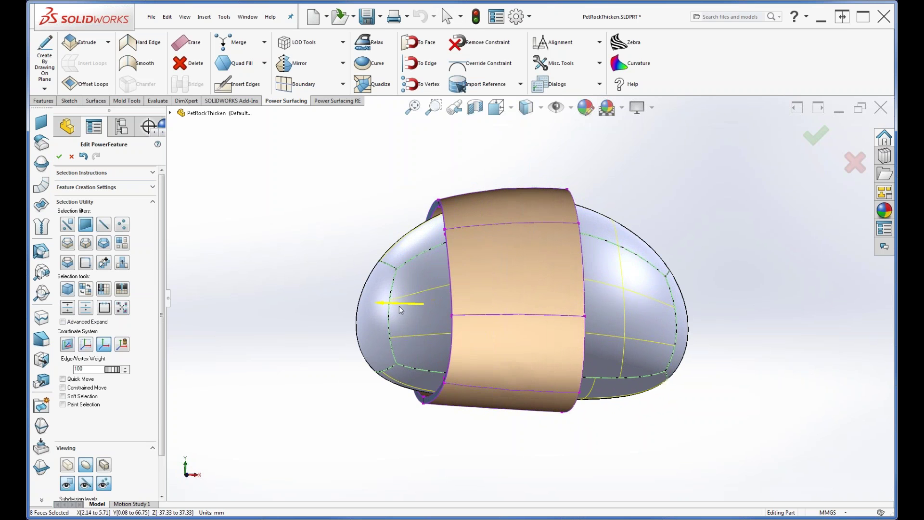
pyautogui.moveTo(500, 464)
pyautogui.mouseDown(button='middle')
pyautogui.moveTo(491, 501)
pyautogui.moveTo(487, 464)
pyautogui.moveTo(539, 434)
pyautogui.moveTo(597, 441)
pyautogui.moveTo(504, 440)
pyautogui.moveTo(500, 457)
pyautogui.moveTo(489, 458)
pyautogui.mouseUp(button='middle')
pyautogui.moveTo(405, 310); pyautogui.dragTo(462, 306)
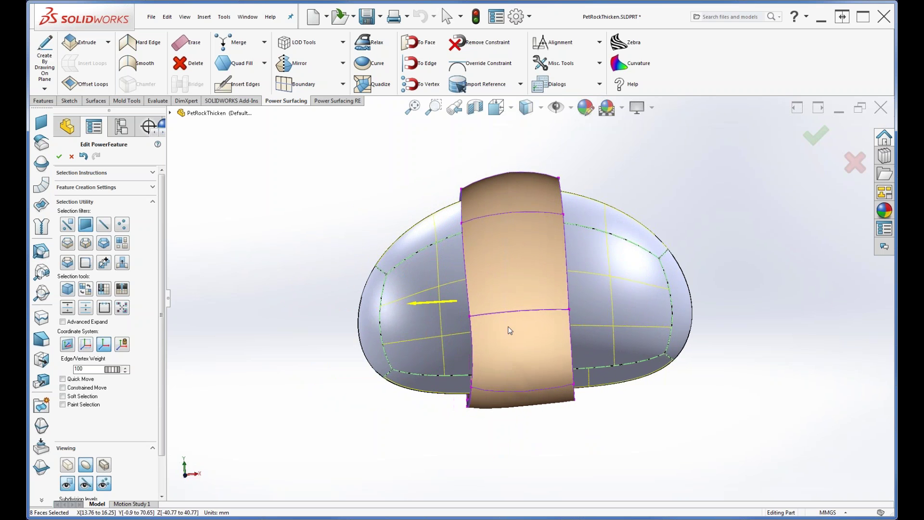
# Step: Select three adjacent faces on the upper outer surface of the thickened band
pyautogui.click(504, 191)
pyautogui.moveTo(607, 253); pyautogui.dragTo(631, 337, button='middle')
pyautogui.keyDown('ctrl'); pyautogui.click(488, 244); pyautogui.keyUp('ctrl')
pyautogui.moveTo(488, 244); pyautogui.dragTo(398, 208, button='middle')
pyautogui.moveTo(398, 207); pyautogui.dragTo(424, 240)
pyautogui.moveTo(525, 395); pyautogui.dragTo(501, 197, button='middle')
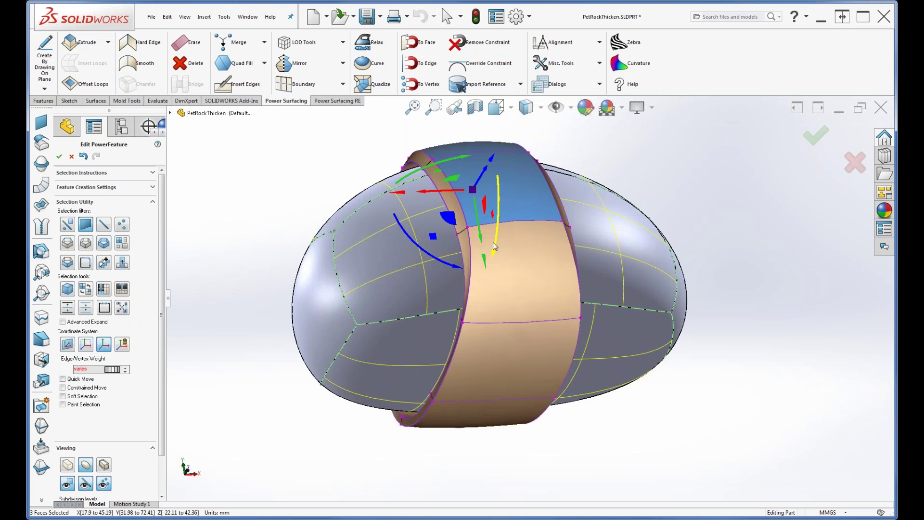
pyautogui.moveTo(610, 372); pyautogui.dragTo(674, 384, button='middle')
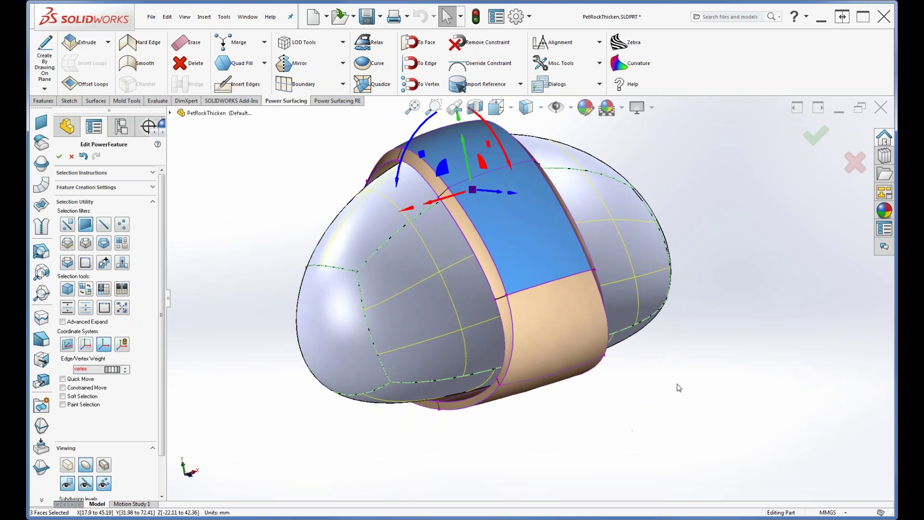
pyautogui.moveTo(706, 421); pyautogui.dragTo(680, 458, button='middle')
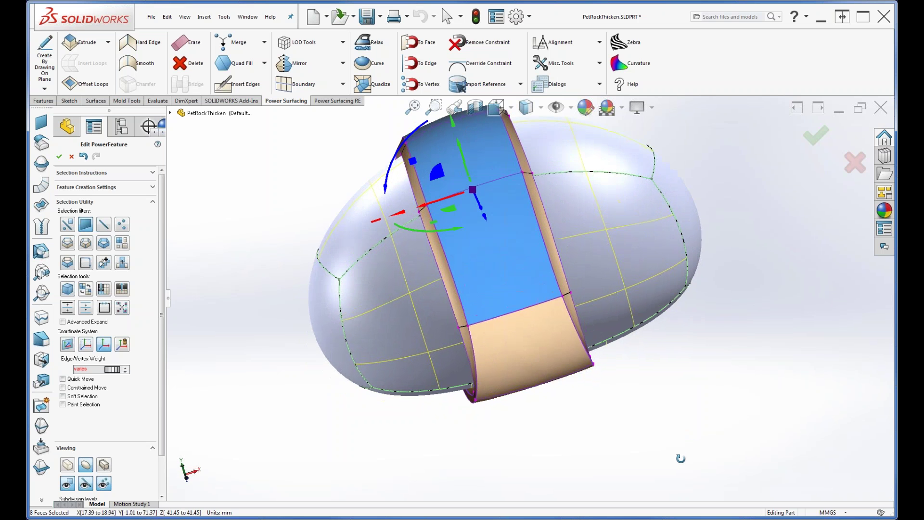
# Step: Override the constraint on the band's selected faces with a 6.11 mm offset and accept the PowerFeature edit
pyautogui.keyDown('ctrl'); pyautogui.click(507, 318); pyautogui.keyUp('ctrl')
pyautogui.moveTo(610, 391); pyautogui.dragTo(631, 384, button='middle')
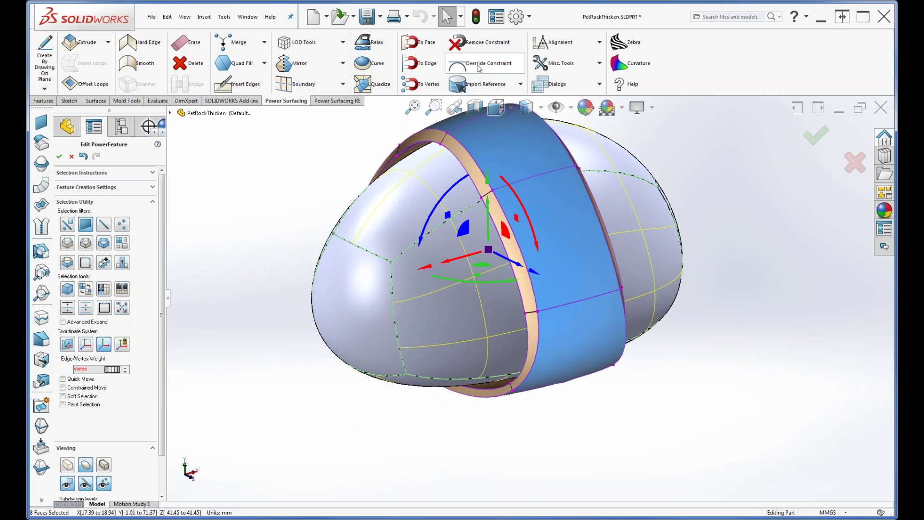
pyautogui.click(479, 65)
pyautogui.moveTo(342, 385); pyautogui.dragTo(368, 339, button='middle')
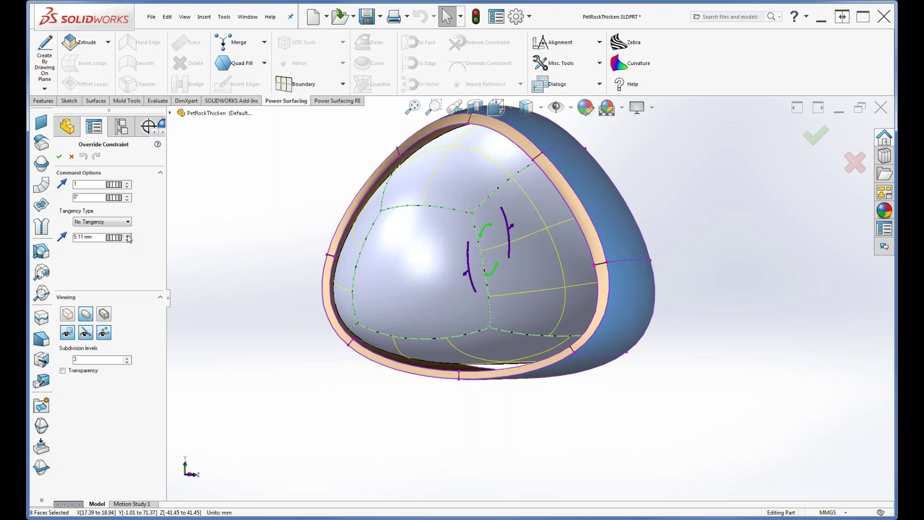
pyautogui.moveTo(282, 380); pyautogui.dragTo(316, 386, button='middle')
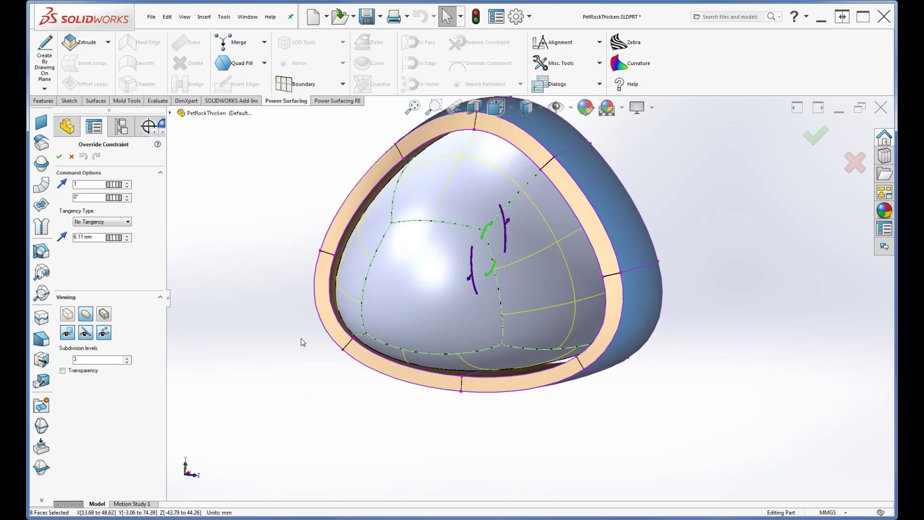
pyautogui.scroll(1, 299, 340)
pyautogui.moveTo(395, 327); pyautogui.dragTo(367, 343, button='middle')
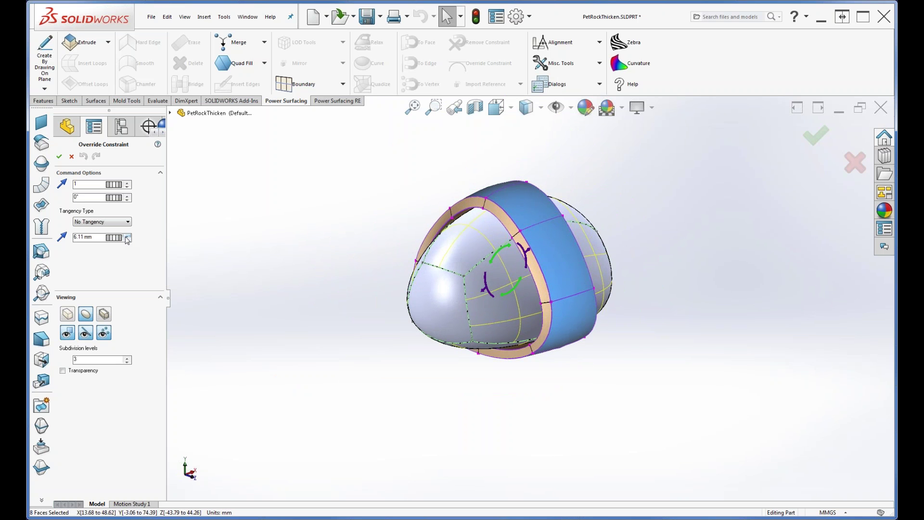
pyautogui.click(59, 157)
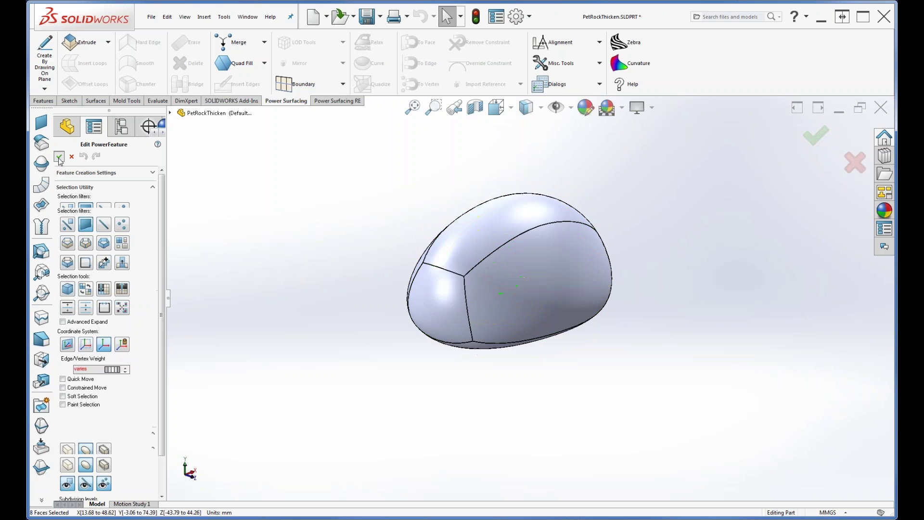
pyautogui.click(59, 157)
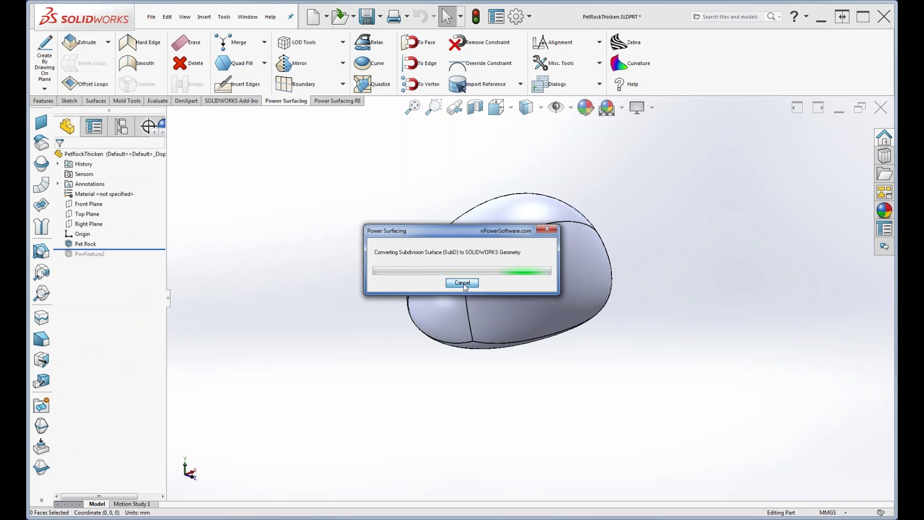
pyautogui.click(460, 286)
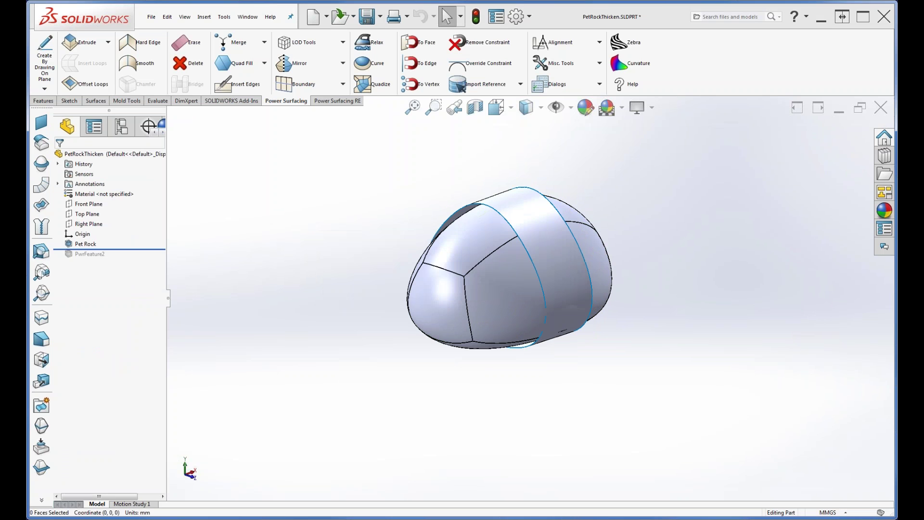
# Step: Close the PetRockThicken part and open the recent part UsingMirrorAndConstraintsEndConstraint.SLDPRT
pyautogui.click(151, 18)
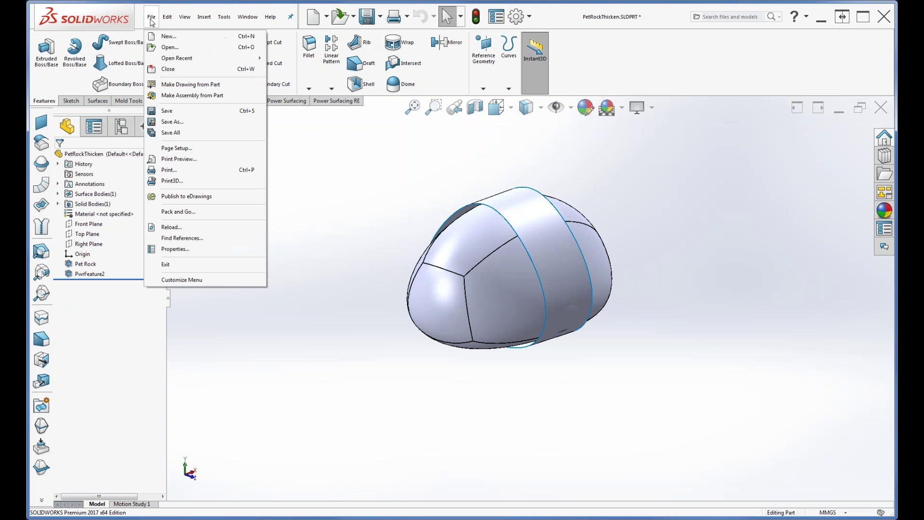
pyautogui.click(168, 69)
pyautogui.click(375, 292)
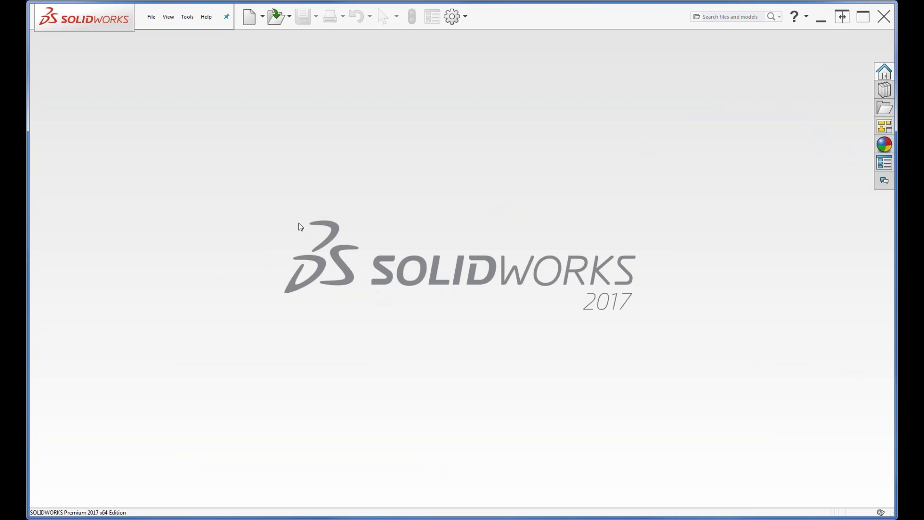
pyautogui.click(152, 20)
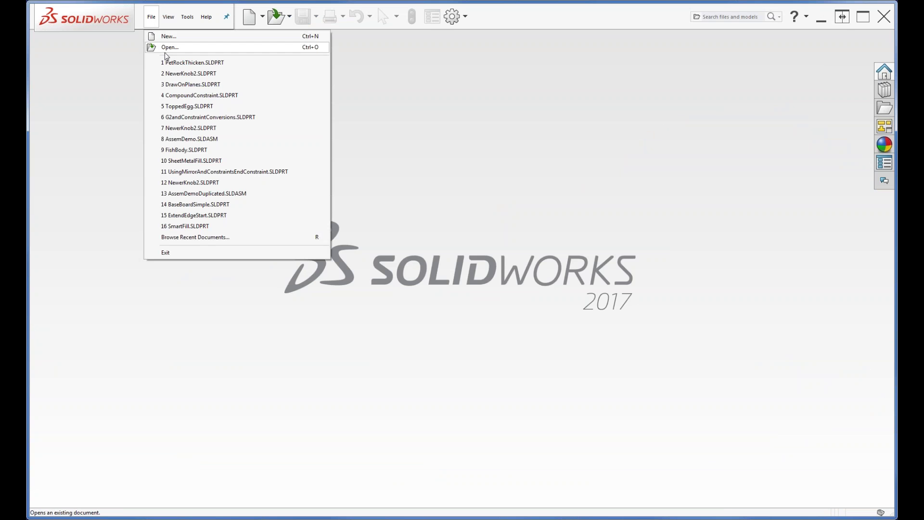
pyautogui.click(203, 171)
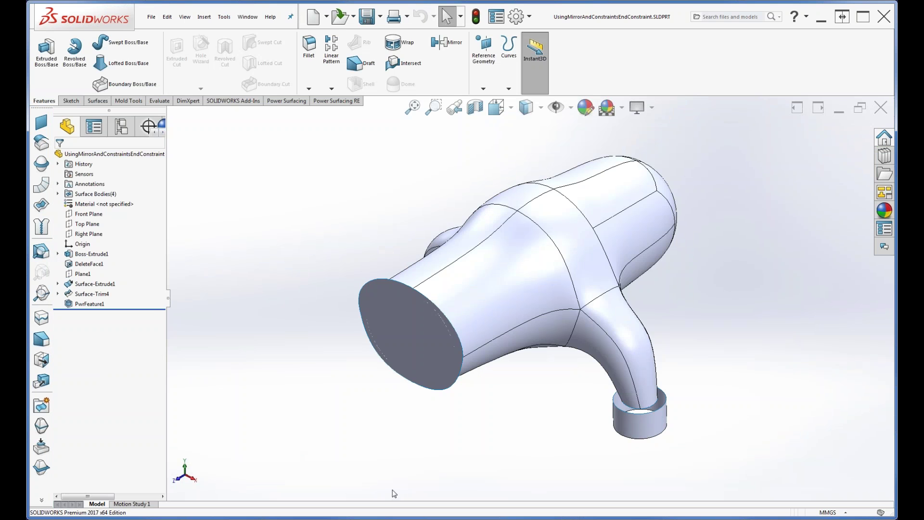
# Step: Open PwrFeature1 for editing and select the vertex on the mirrored body's side above the leg
pyautogui.moveTo(513, 448); pyautogui.dragTo(508, 414, button='middle')
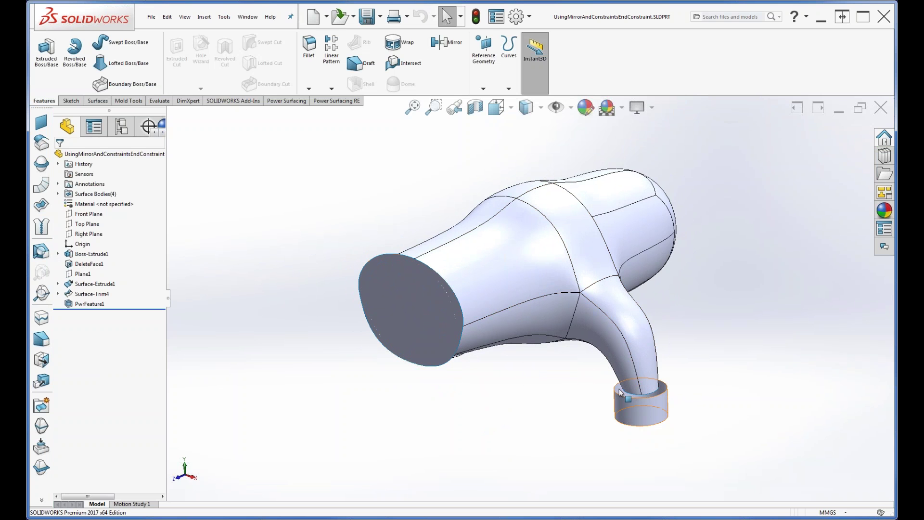
pyautogui.moveTo(551, 405); pyautogui.dragTo(544, 414, button='middle')
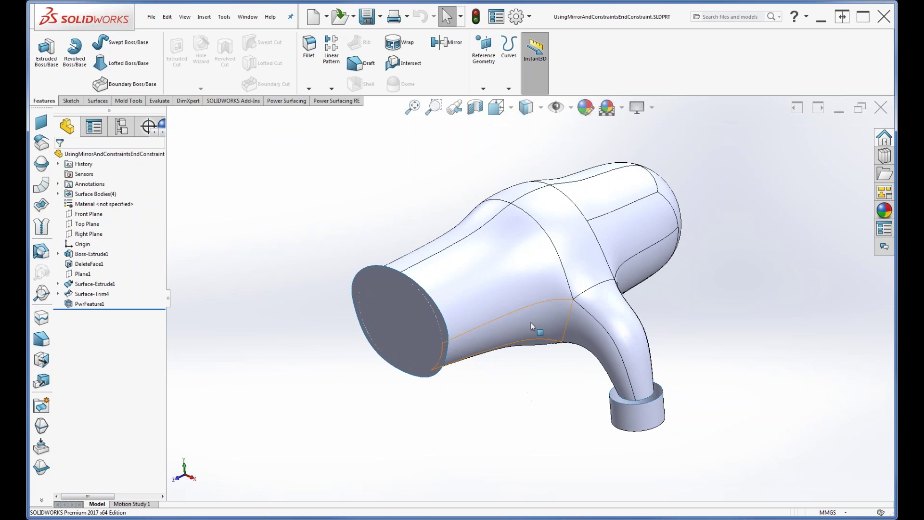
pyautogui.keyDown('ctrl'); pyautogui.moveTo(549, 352); pyautogui.dragTo(517, 379, button='middle'); pyautogui.keyUp('ctrl')
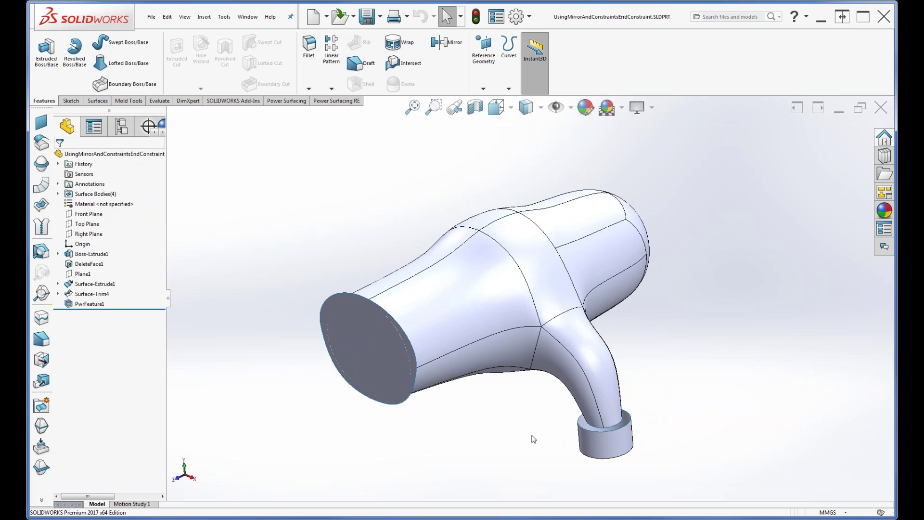
pyautogui.doubleClick(91, 304)
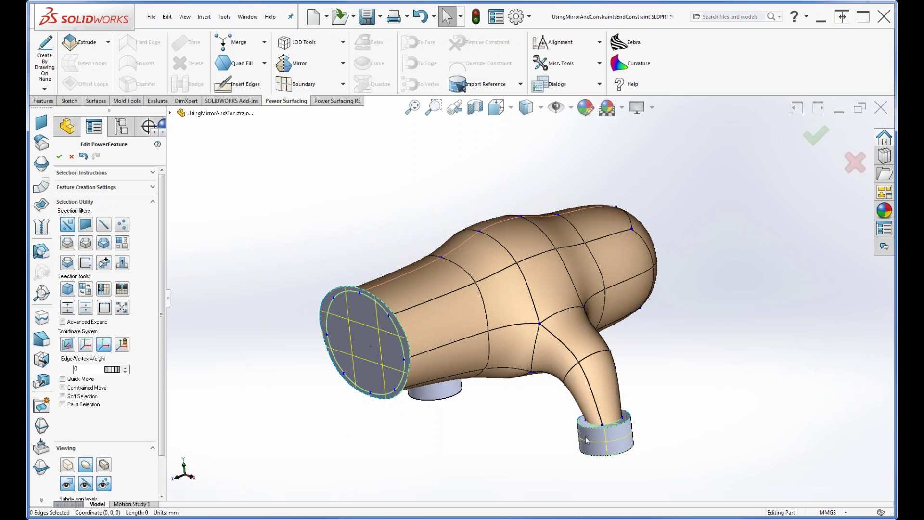
pyautogui.moveTo(535, 437); pyautogui.dragTo(567, 297, button='middle')
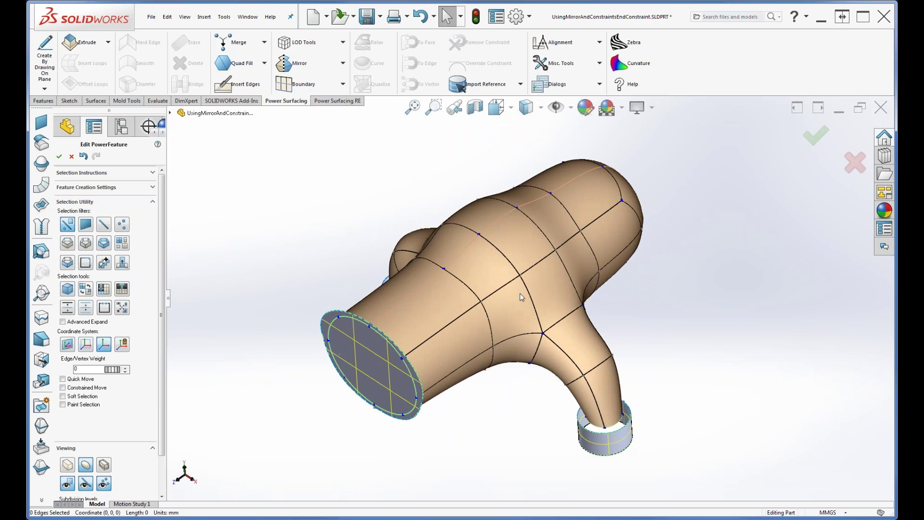
pyautogui.click(521, 276)
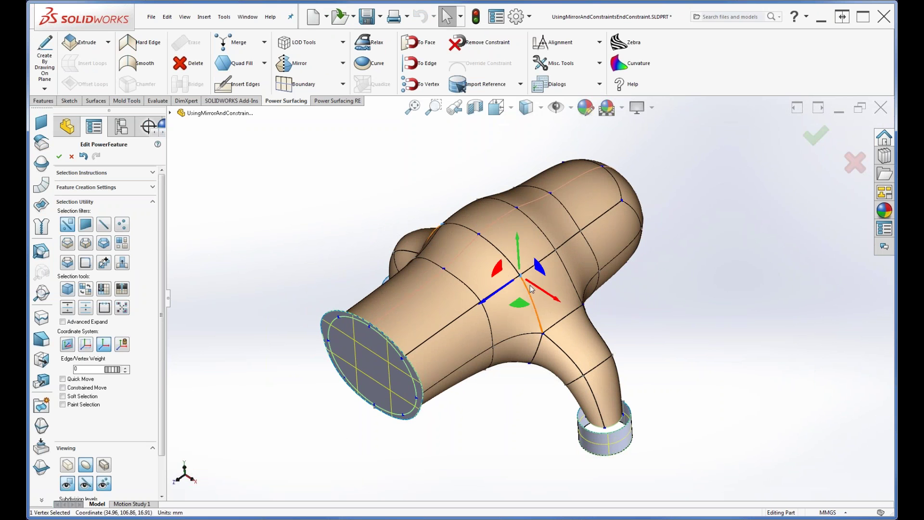
pyautogui.moveTo(501, 328); pyautogui.dragTo(524, 258, button='middle')
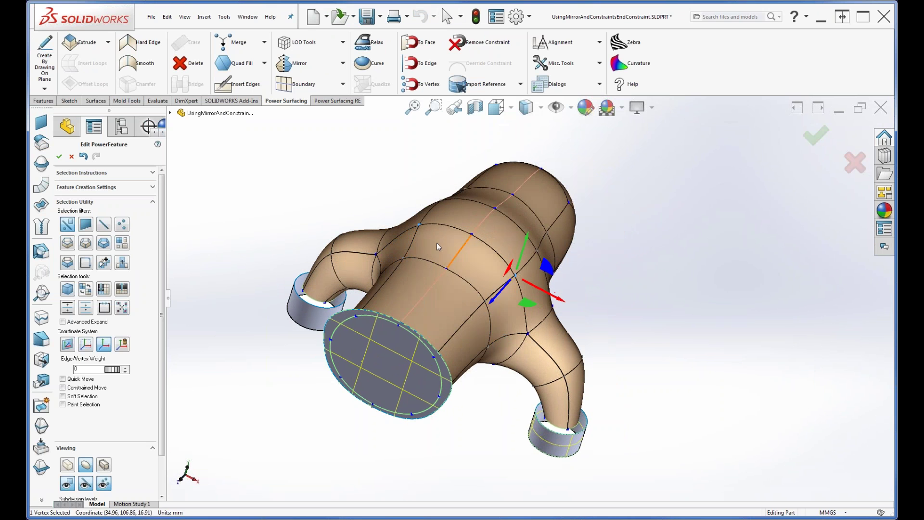
pyautogui.moveTo(526, 255); pyautogui.dragTo(470, 236)
# Step: Select the open edge loop at the leg's lower end and constrain it to the reference cylinder's edge
pyautogui.moveTo(483, 392); pyautogui.dragTo(602, 442, button='middle')
pyautogui.click(601, 442)
pyautogui.press('e')
pyautogui.click(608, 444)
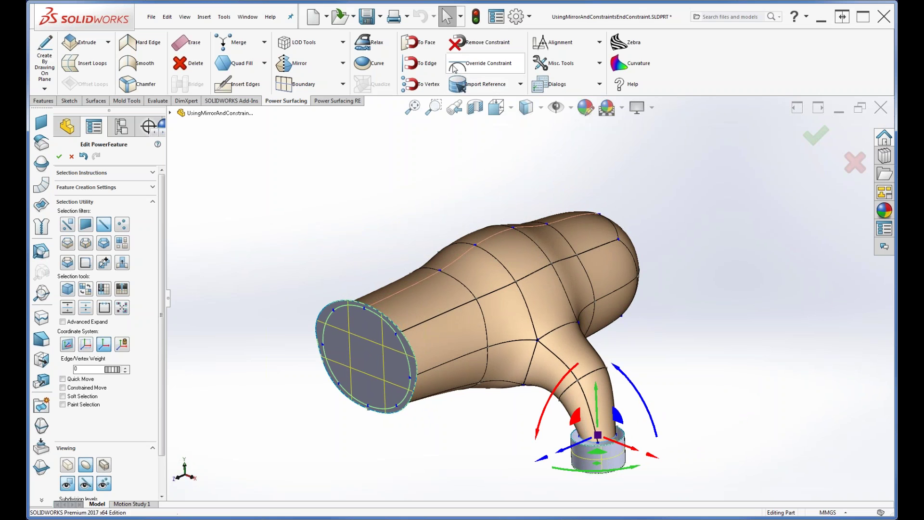
pyautogui.click(427, 70)
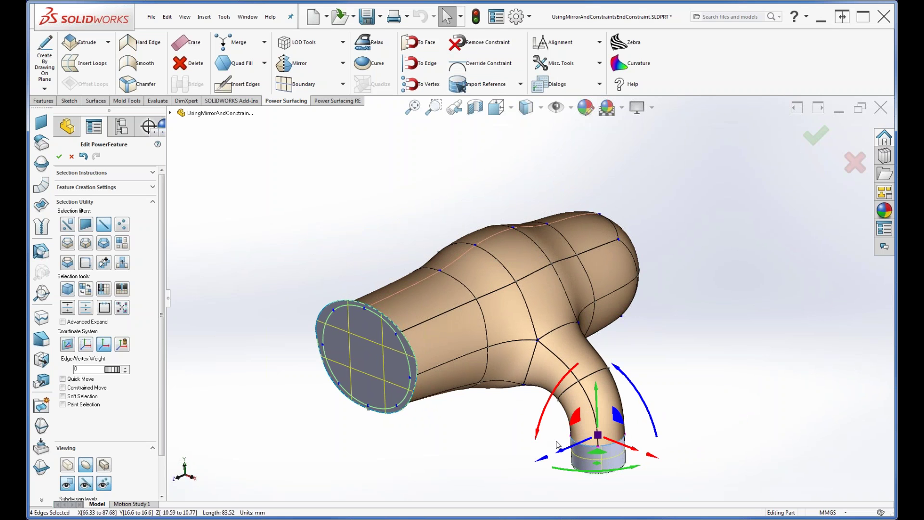
# Step: Select the edge loop at the body's large open end and constrain it to the flat reference surface's edge
pyautogui.moveTo(545, 459); pyautogui.dragTo(306, 363, button='middle')
pyautogui.moveTo(458, 439); pyautogui.dragTo(388, 424, button='middle')
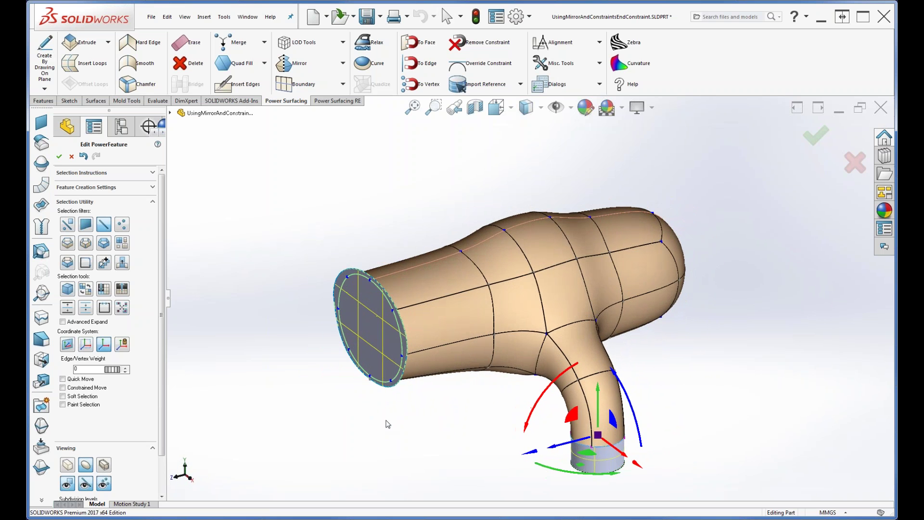
pyautogui.doubleClick(376, 287)
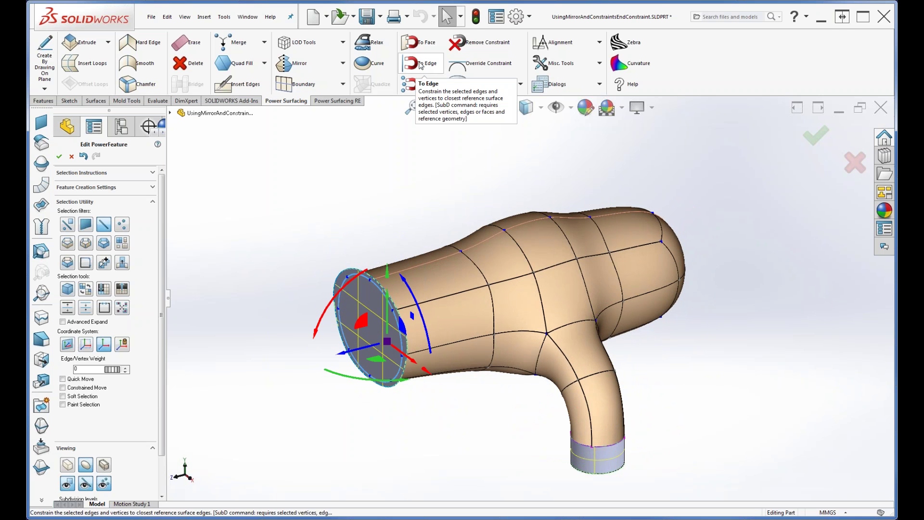
# Step: Override the constraint on the body's large end loop with the tangency type Perpendicular To Surface
pyautogui.moveTo(457, 413); pyautogui.dragTo(412, 406, button='middle')
pyautogui.scroll(-5, 349, 297)
pyautogui.scroll(-2, 422, 327)
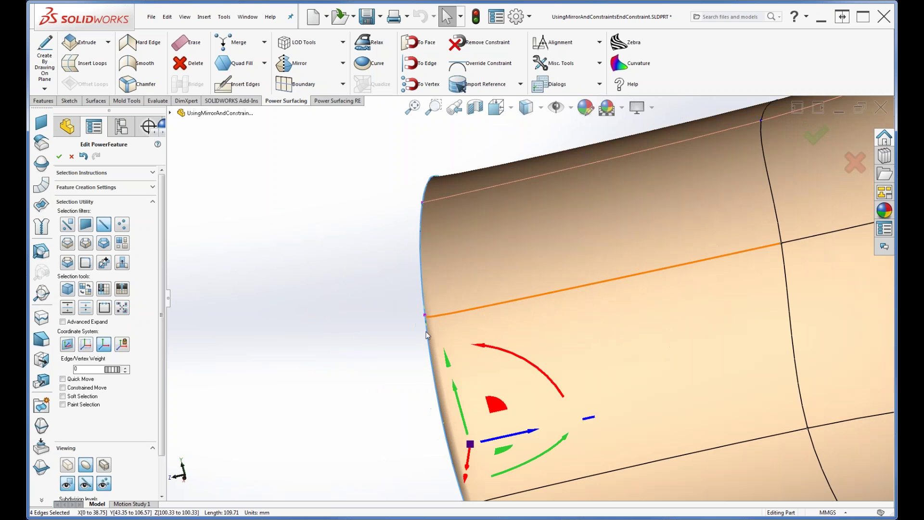
pyautogui.scroll(3, 549, 318)
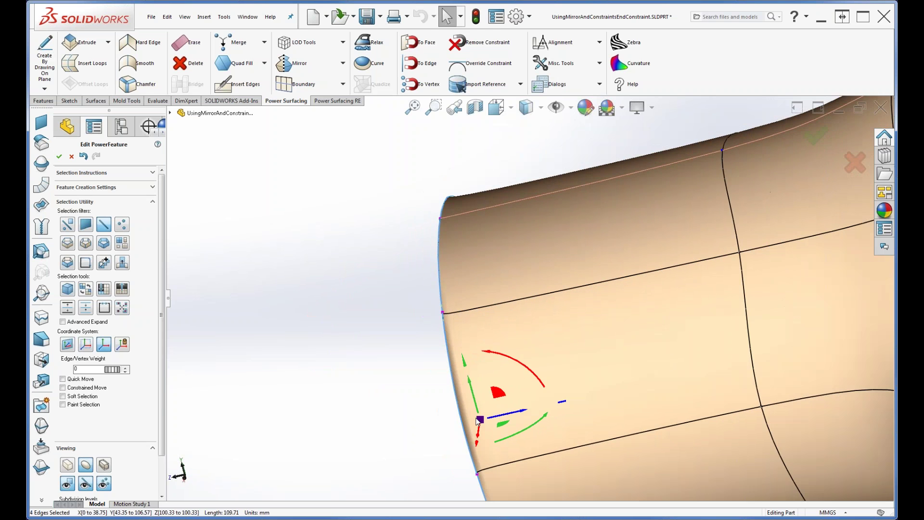
pyautogui.click(485, 65)
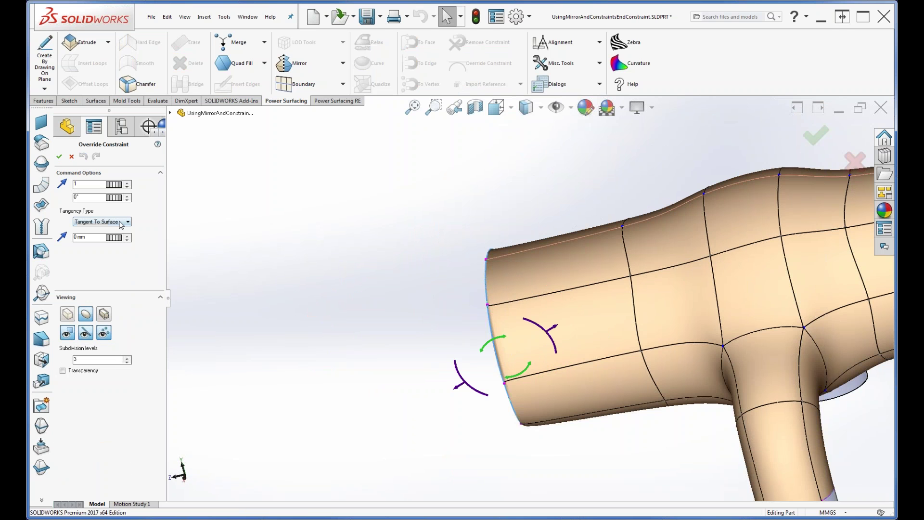
pyautogui.click(121, 224)
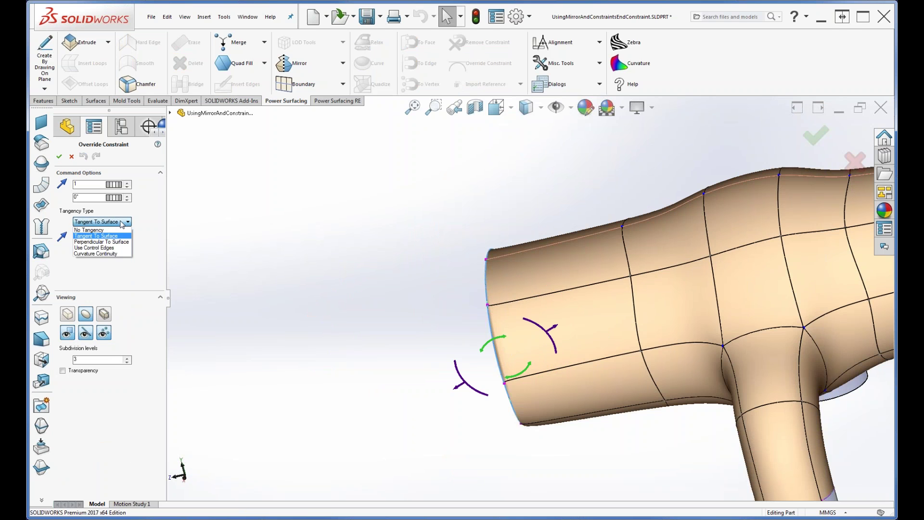
pyautogui.click(97, 242)
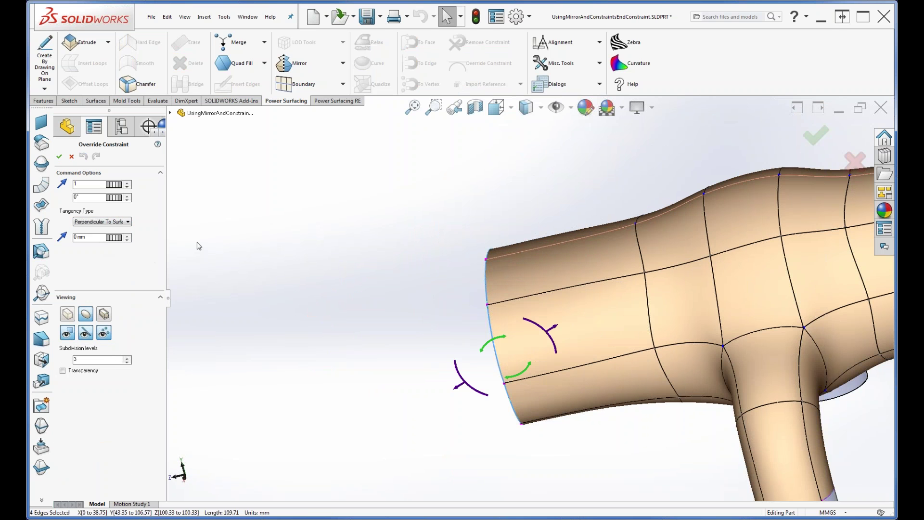
pyautogui.click(59, 156)
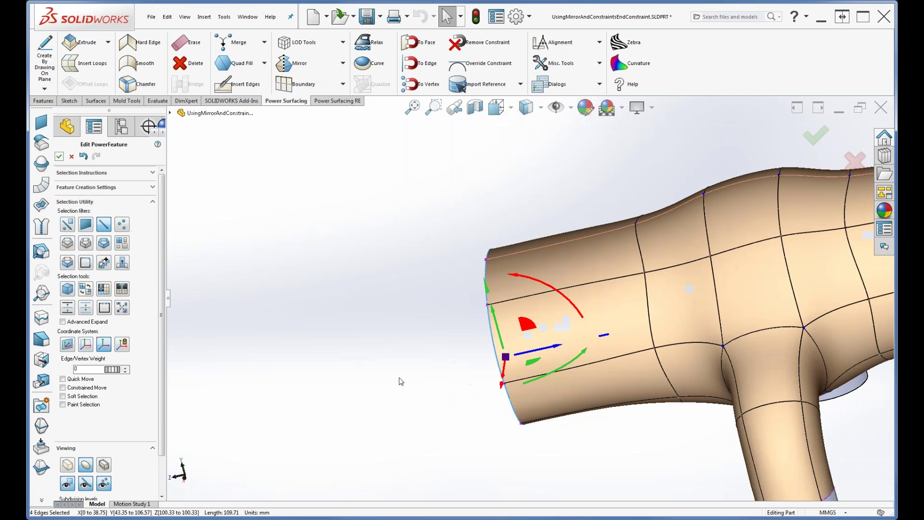
# Step: Pull the top edge of the first edge ring behind the body's large end upward and towards that end
pyautogui.moveTo(446, 388); pyautogui.dragTo(539, 357, button='middle')
pyautogui.moveTo(588, 305); pyautogui.dragTo(487, 280, button='middle')
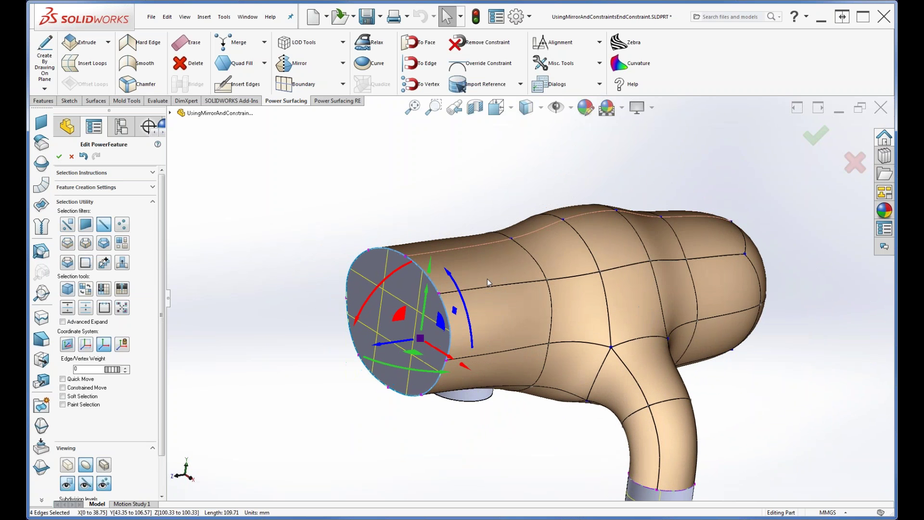
pyautogui.click(538, 262)
pyautogui.moveTo(509, 222); pyautogui.dragTo(480, 181)
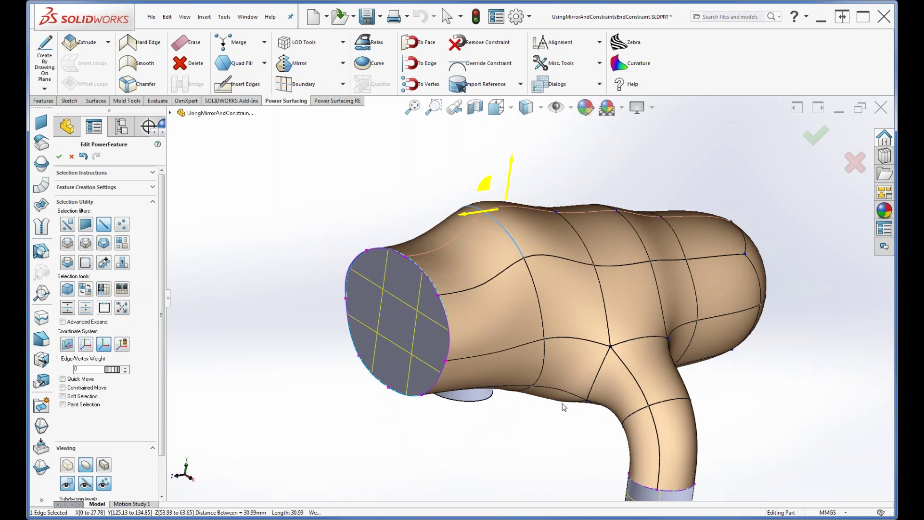
# Step: Accept the PowerFeature edit and examine the converted body around the large end and the leg
pyautogui.moveTo(554, 406); pyautogui.dragTo(585, 399, button='middle')
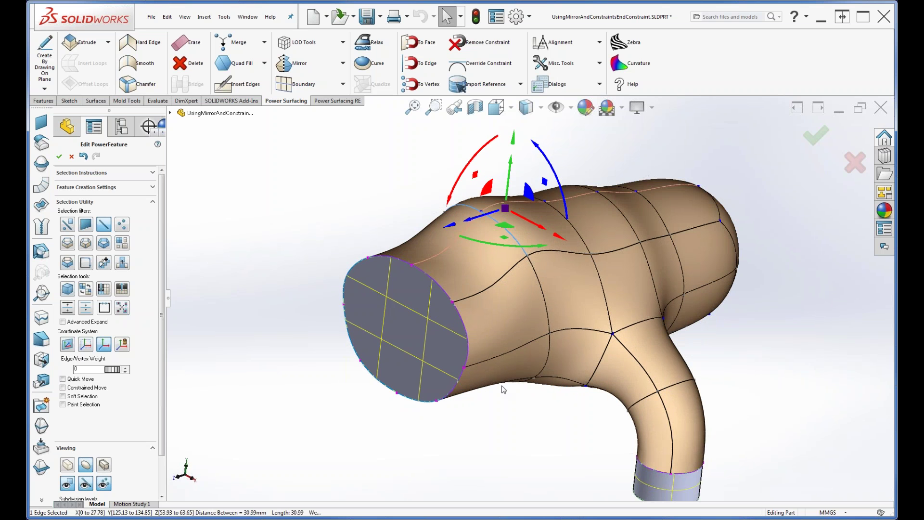
pyautogui.scroll(-2, 518, 394)
pyautogui.scroll(3, 519, 393)
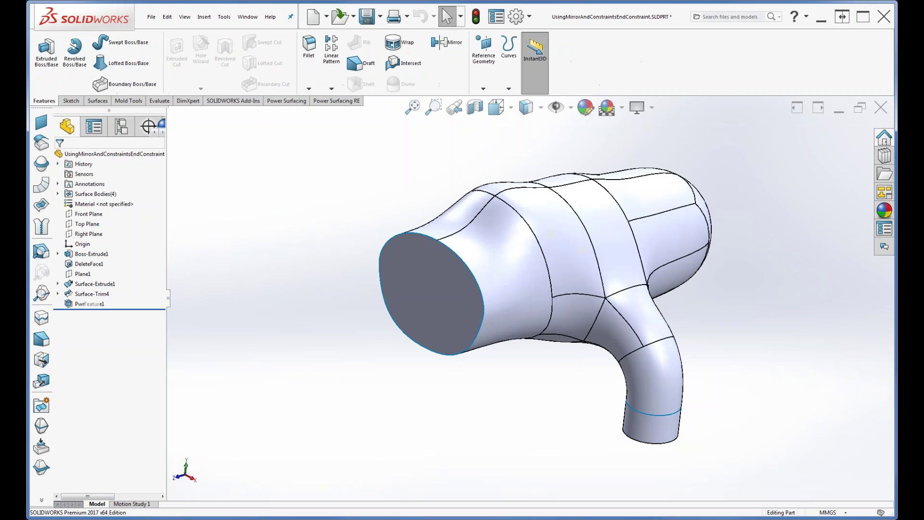
pyautogui.click(459, 277)
pyautogui.moveTo(531, 412); pyautogui.dragTo(526, 409, button='middle')
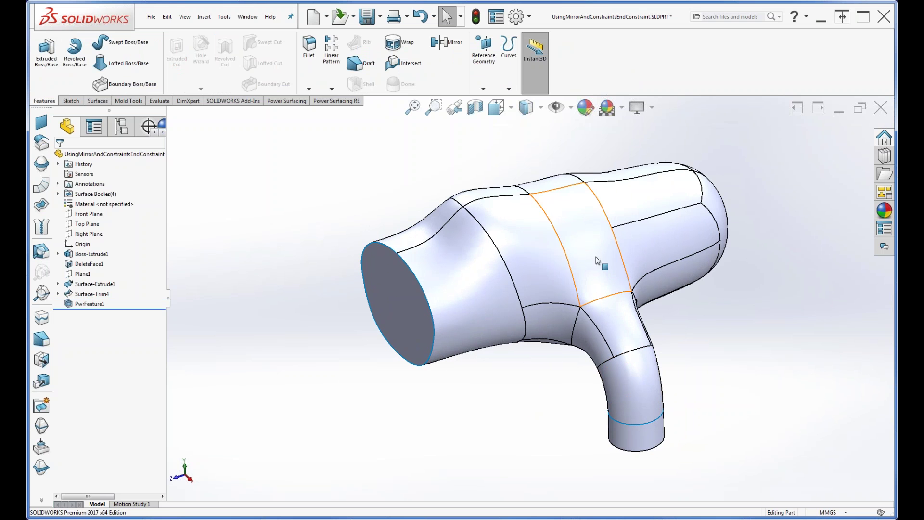
pyautogui.moveTo(538, 385)
pyautogui.mouseDown(button='middle')
pyautogui.moveTo(592, 380)
pyautogui.moveTo(544, 365)
pyautogui.moveTo(546, 385)
pyautogui.mouseUp(button='middle')
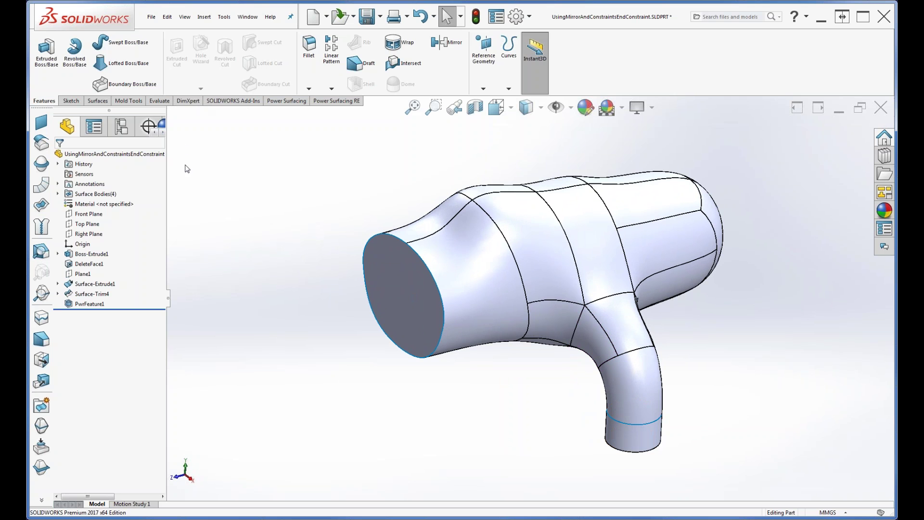
# Step: Close the mirrored constraint part without saving it
pyautogui.click(151, 16)
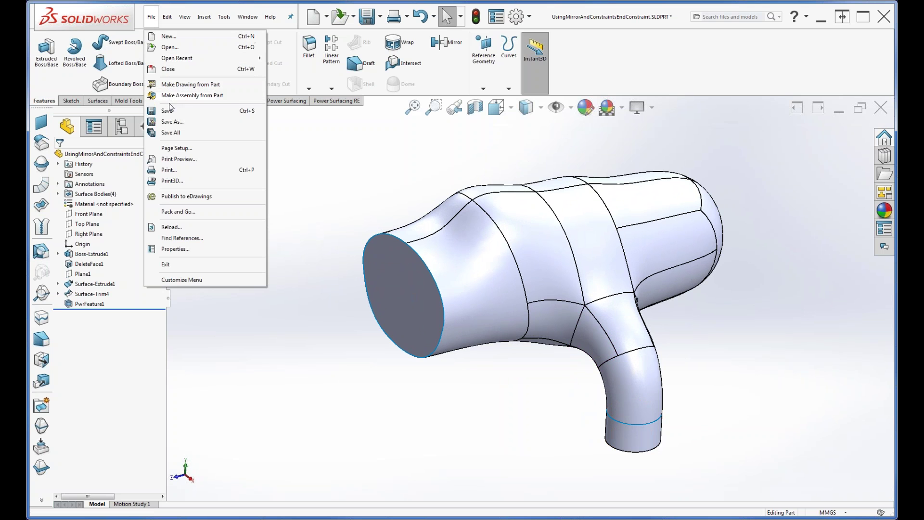
pyautogui.click(167, 72)
pyautogui.click(370, 303)
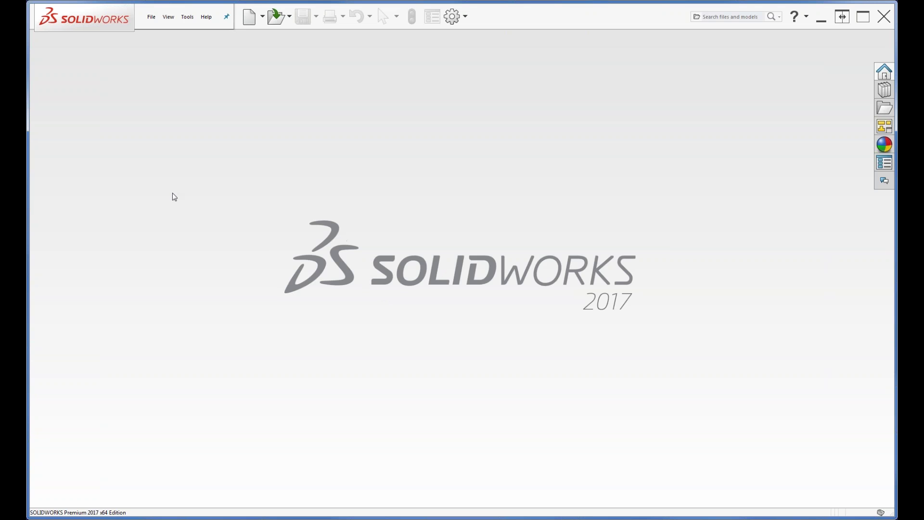
# Step: Open acornBase.obj as a PS OBJ Reference Mesh, importing it with millimetres as units
pyautogui.click(152, 21)
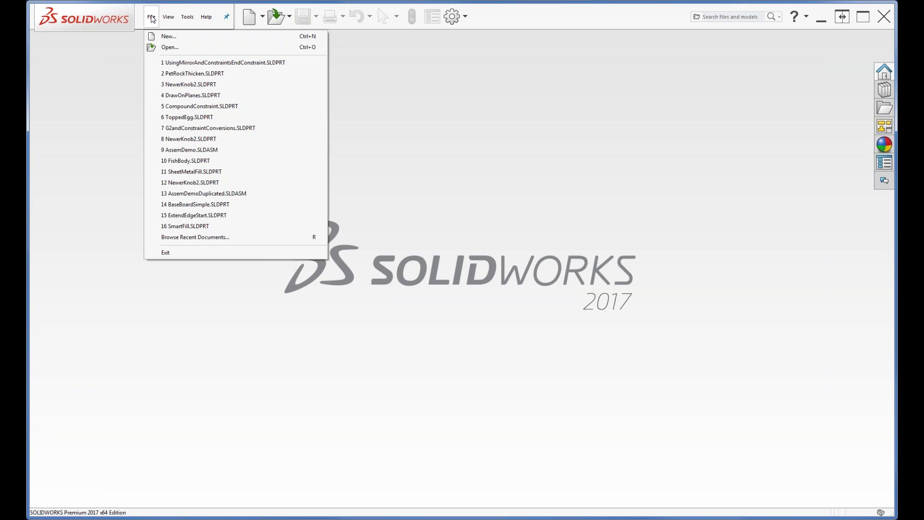
pyautogui.click(166, 48)
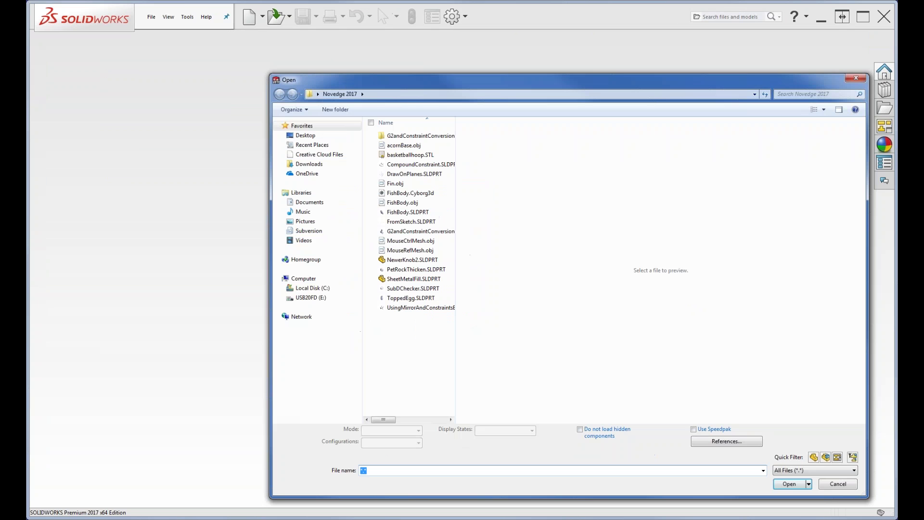
pyautogui.click(818, 492)
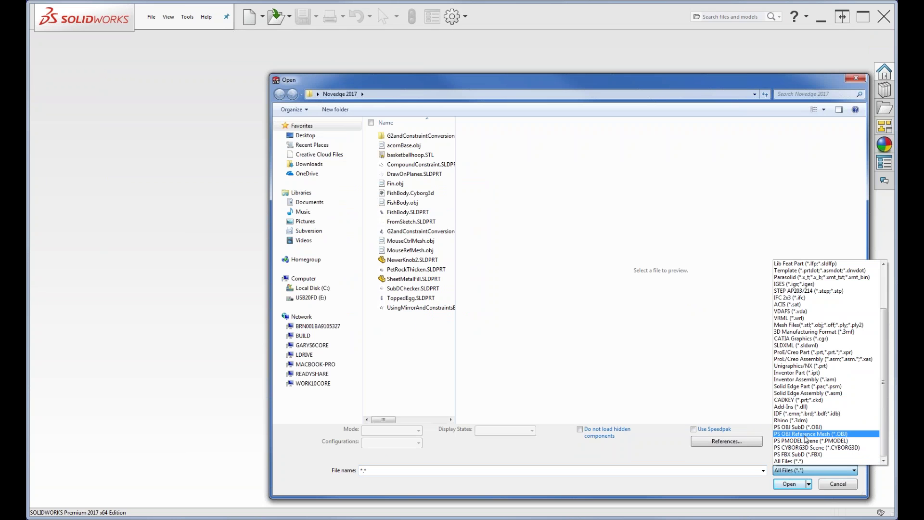
pyautogui.click(808, 435)
pyautogui.doubleClick(397, 146)
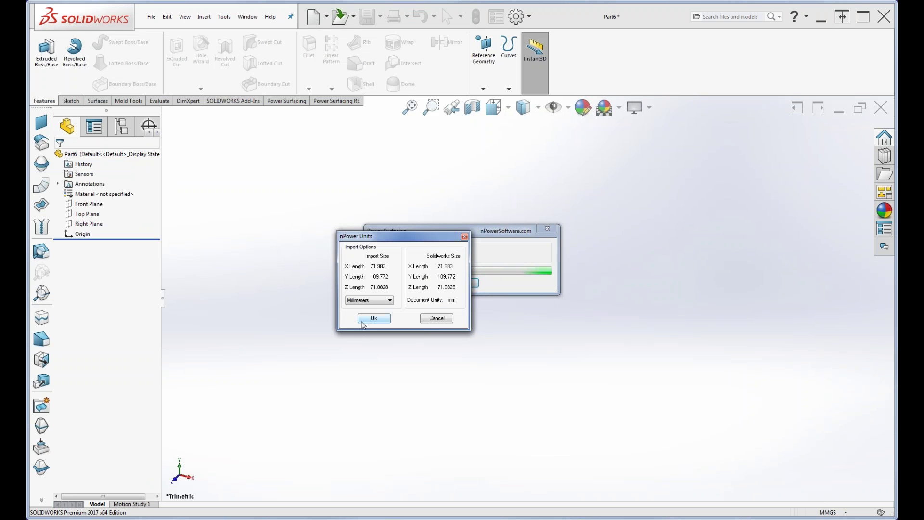
pyautogui.click(373, 318)
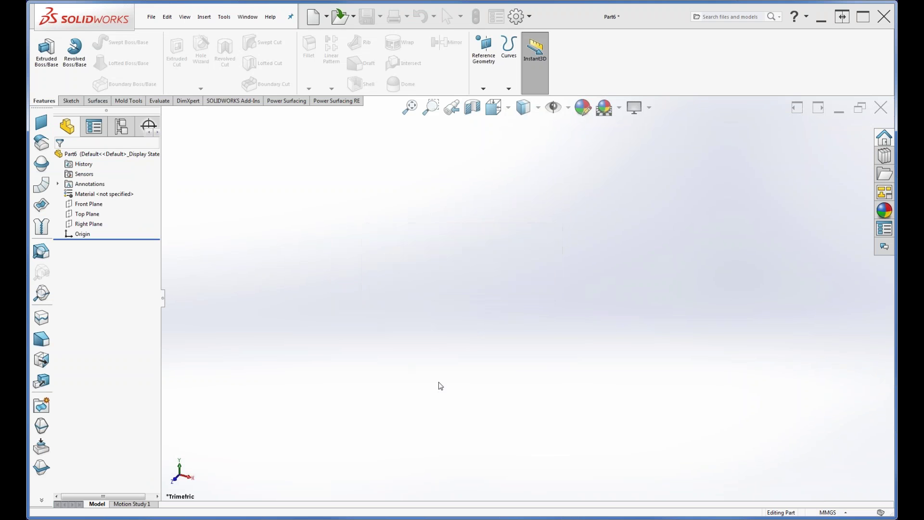
# Step: Create a Quad Wrap at 4% around the acorn reference mesh and examine how it follows the shape
pyautogui.scroll(-5, 521, 331)
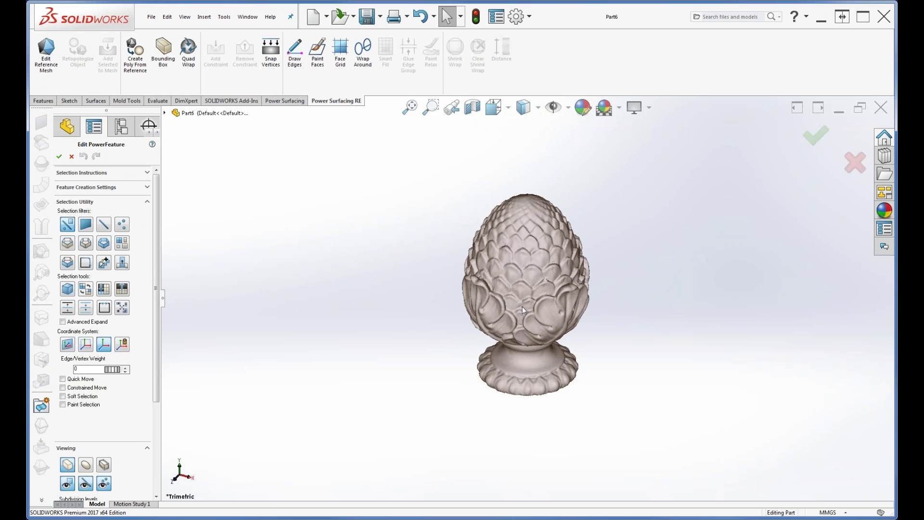
pyautogui.moveTo(550, 289); pyautogui.dragTo(498, 380, button='middle')
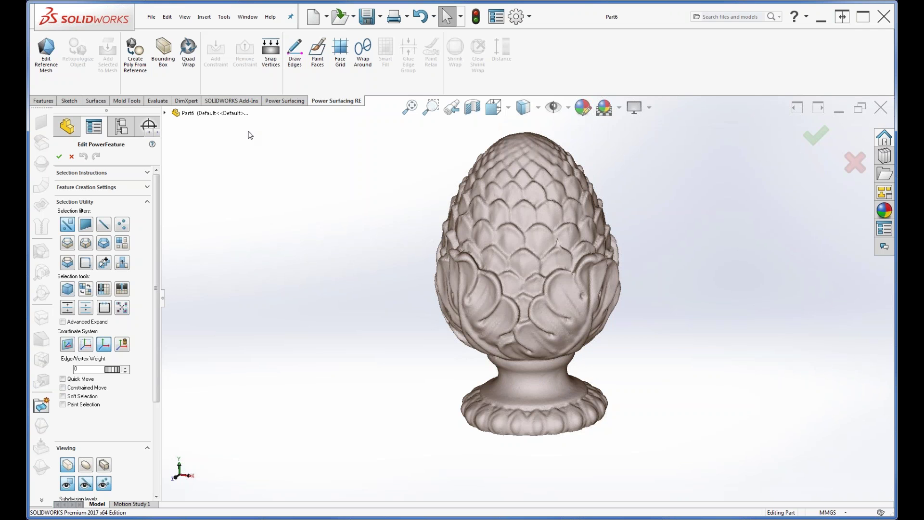
pyautogui.click(189, 53)
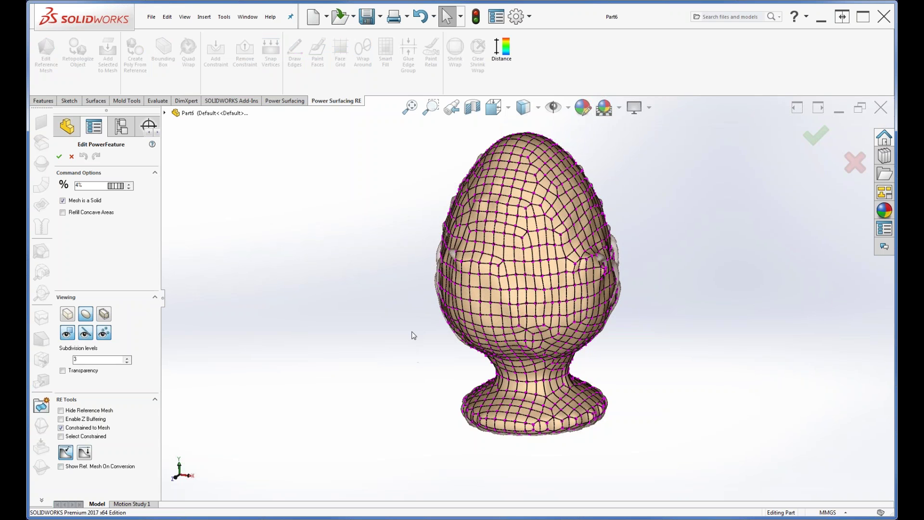
pyautogui.moveTo(422, 333); pyautogui.dragTo(432, 329, button='middle')
pyautogui.scroll(-3, 499, 316)
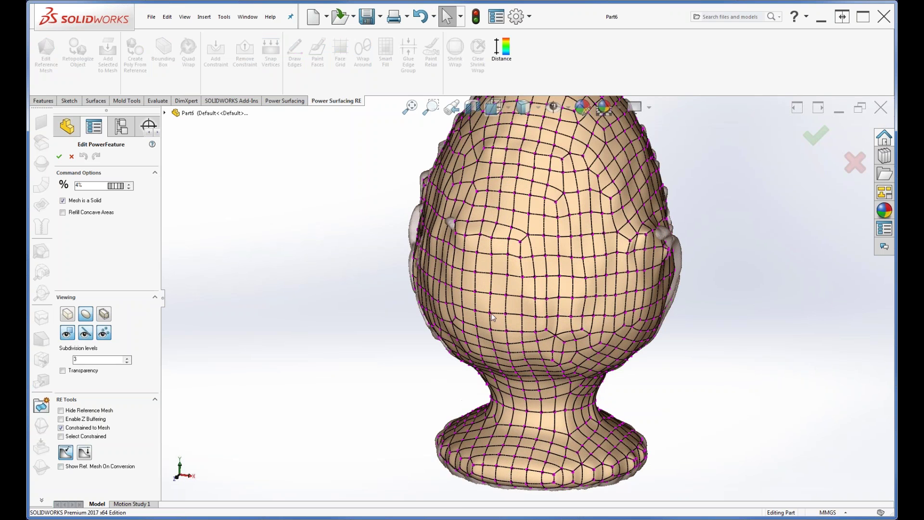
pyautogui.scroll(2, 460, 294)
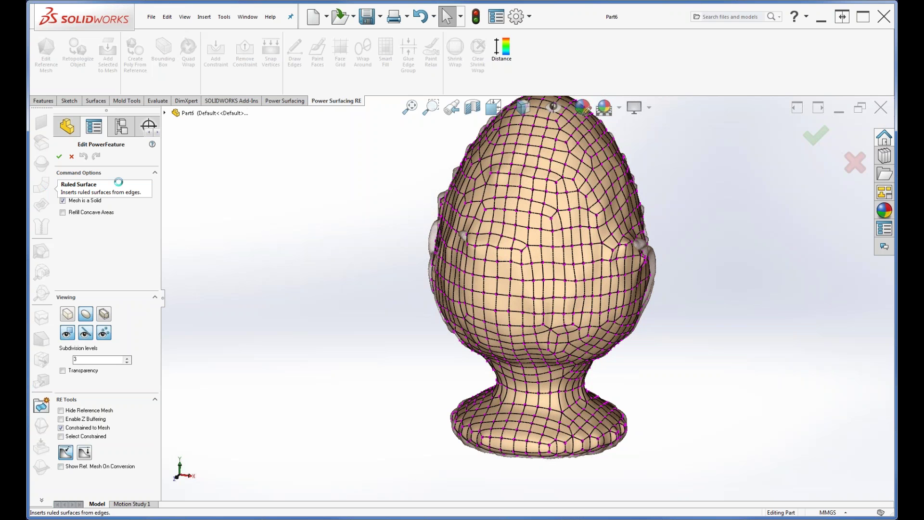
# Step: Set the Quad Wrap size to 2% and hide the wrap's vertices and edges
pyautogui.click(425, 260)
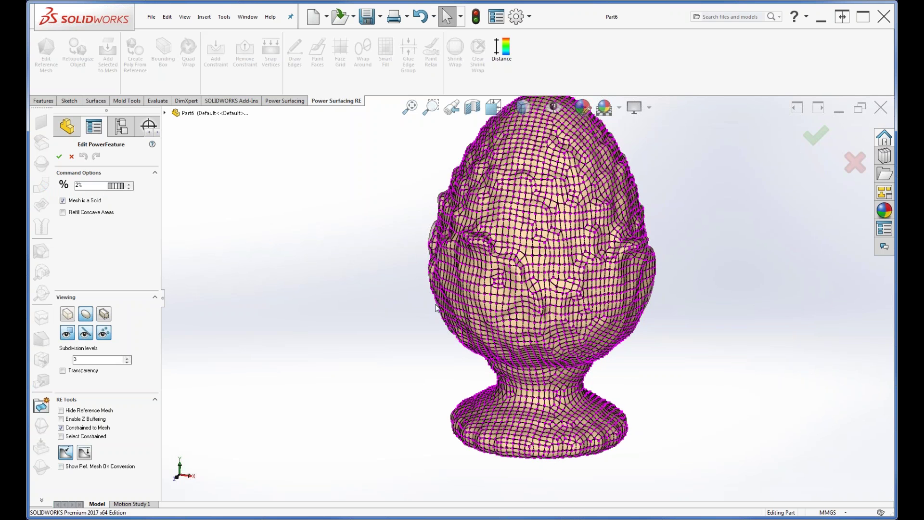
pyautogui.click(106, 336)
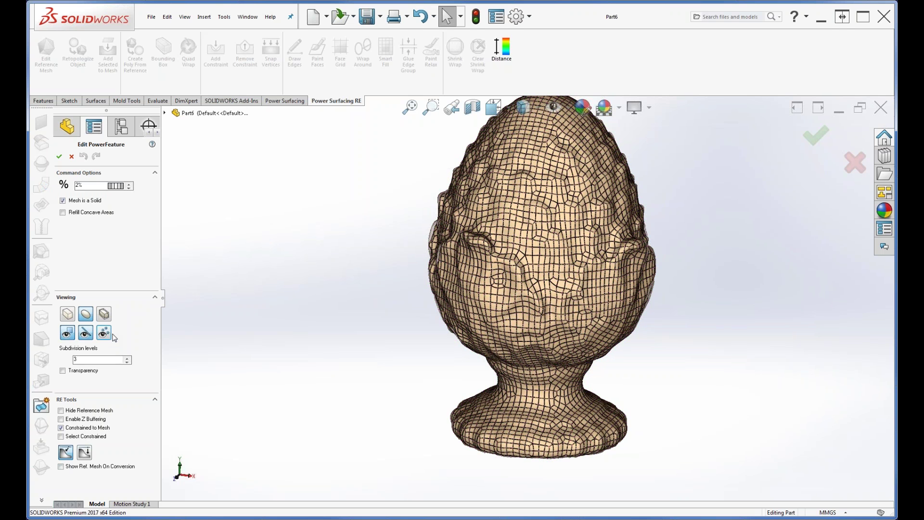
pyautogui.click(85, 335)
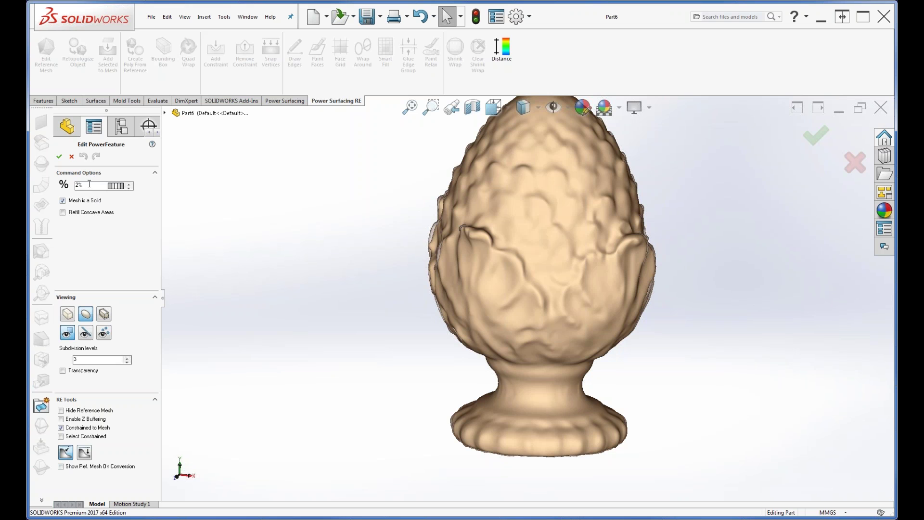
# Step: Set the Quad Wrap size to 1%, examine the scales and leaves, and cancel the wrap
pyautogui.click(46, 192)
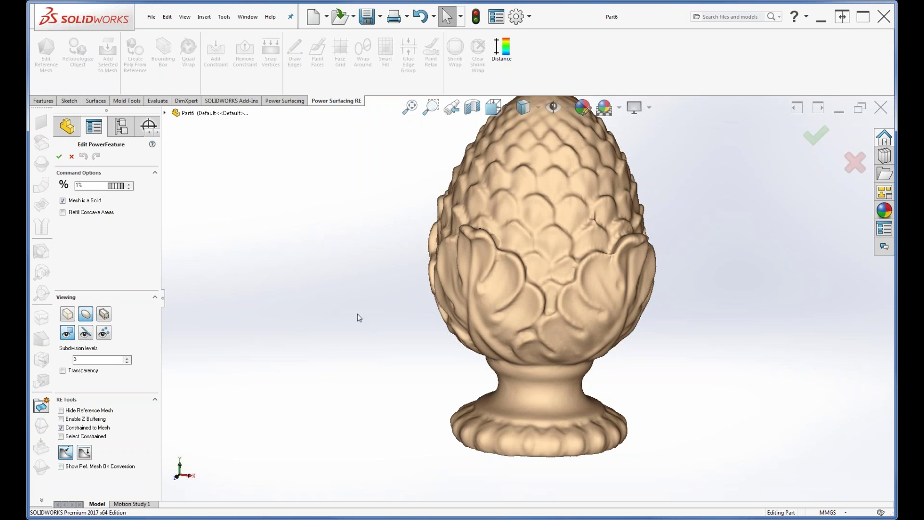
pyautogui.moveTo(360, 302)
pyautogui.mouseDown(button='middle')
pyautogui.moveTo(413, 303)
pyautogui.moveTo(383, 316)
pyautogui.moveTo(373, 303)
pyautogui.moveTo(346, 301)
pyautogui.mouseUp(button='middle')
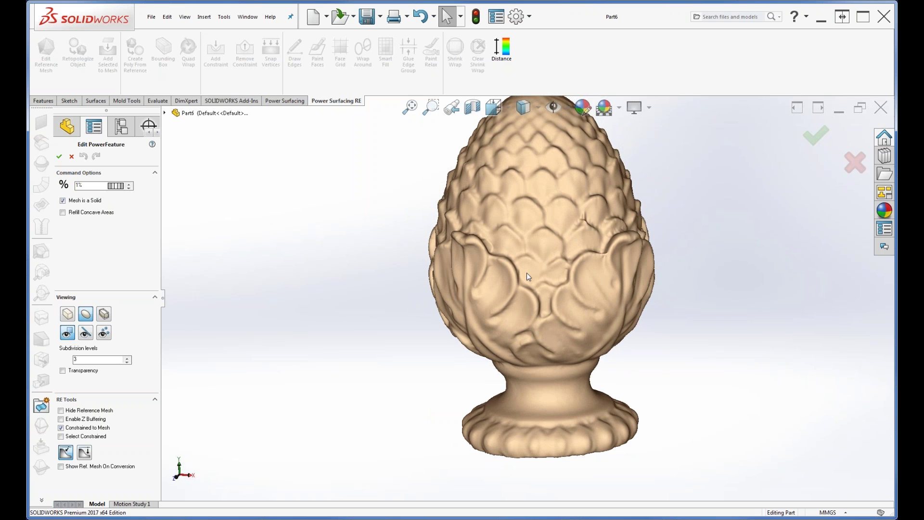
pyautogui.moveTo(522, 274); pyautogui.dragTo(522, 301, button='middle')
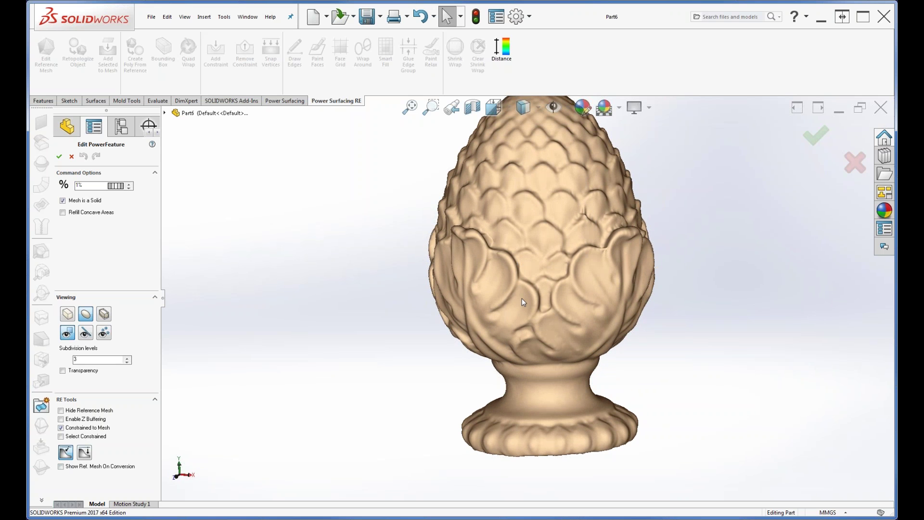
pyautogui.click(71, 157)
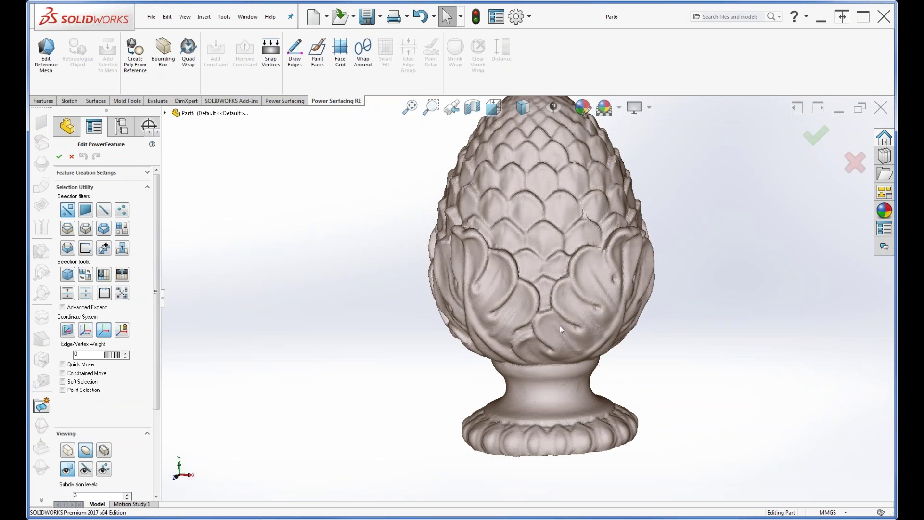
# Step: Inspect the defects between the scales and start editing the reference mesh with Paint Selection turned on
pyautogui.moveTo(599, 302); pyautogui.dragTo(536, 249, button='middle')
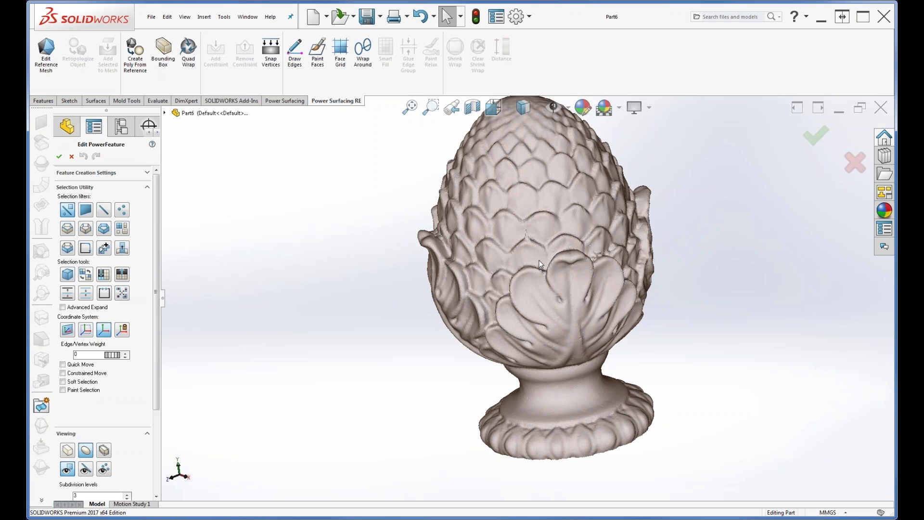
pyautogui.scroll(-2, 536, 250)
pyautogui.scroll(-2, 534, 248)
pyautogui.scroll(-2, 534, 246)
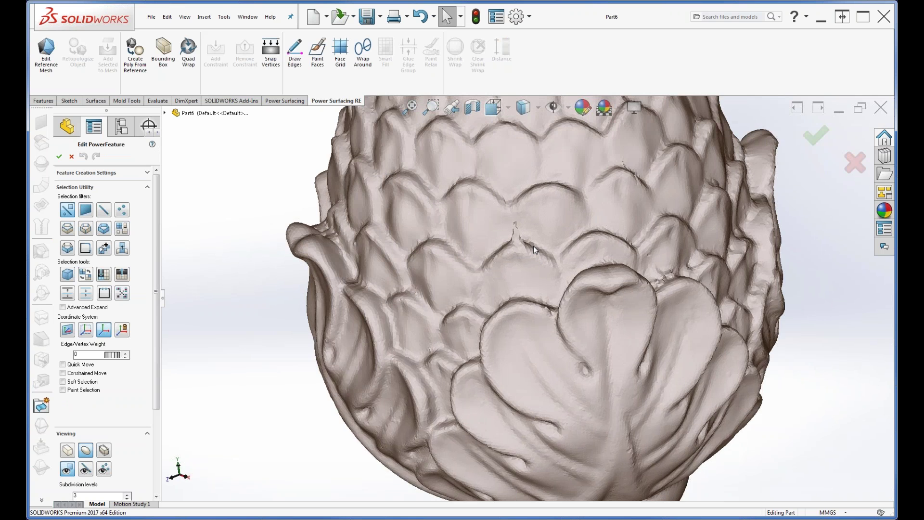
pyautogui.moveTo(534, 247); pyautogui.dragTo(252, 208, button='middle')
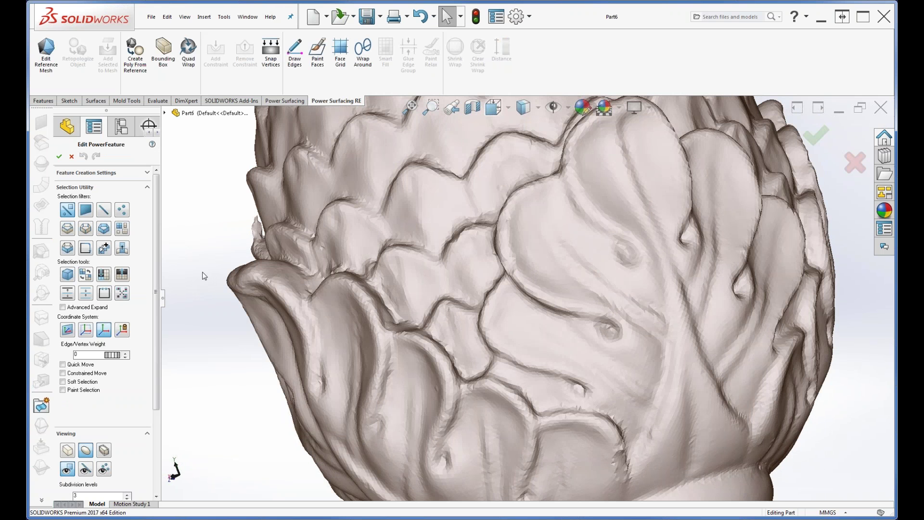
pyautogui.click(47, 60)
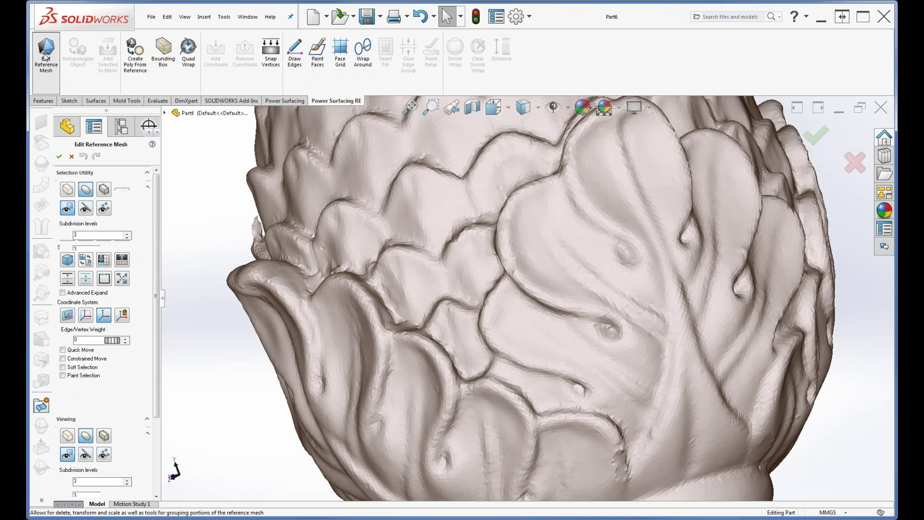
pyautogui.click(62, 307)
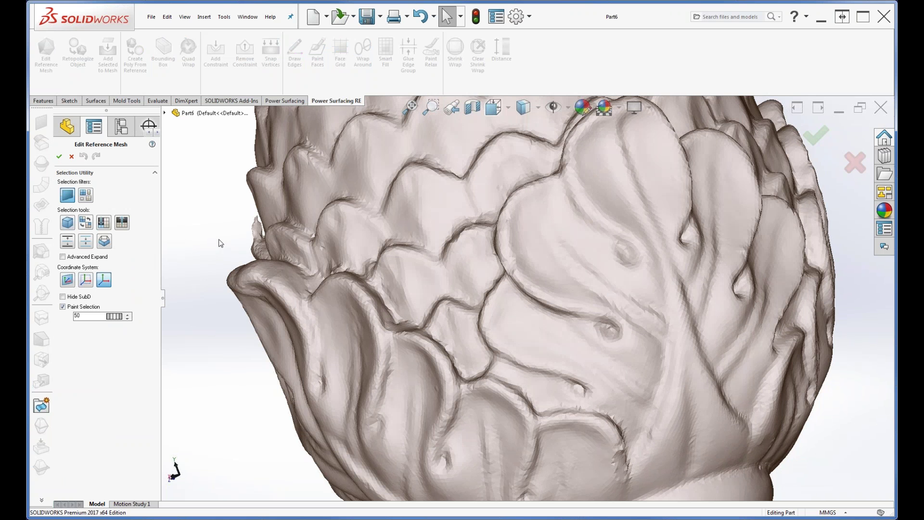
# Step: Paint-select the stray spike above the scale, expand the selection around its base, and delete those mesh faces
pyautogui.click(256, 223)
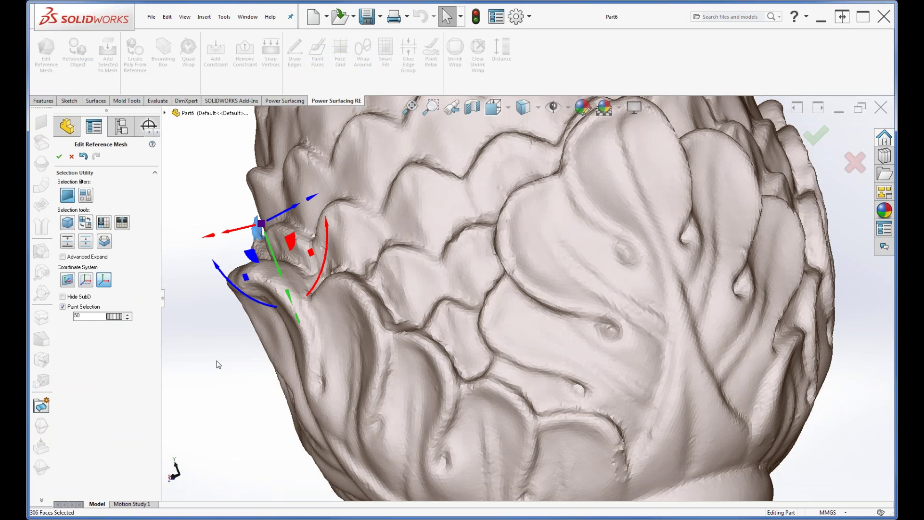
pyautogui.moveTo(216, 361); pyautogui.dragTo(236, 308, button='middle')
pyautogui.scroll(-3, 235, 308)
pyautogui.moveTo(308, 279)
pyautogui.mouseDown(button='middle')
pyautogui.moveTo(309, 295)
pyautogui.moveTo(205, 269)
pyautogui.mouseUp(button='middle')
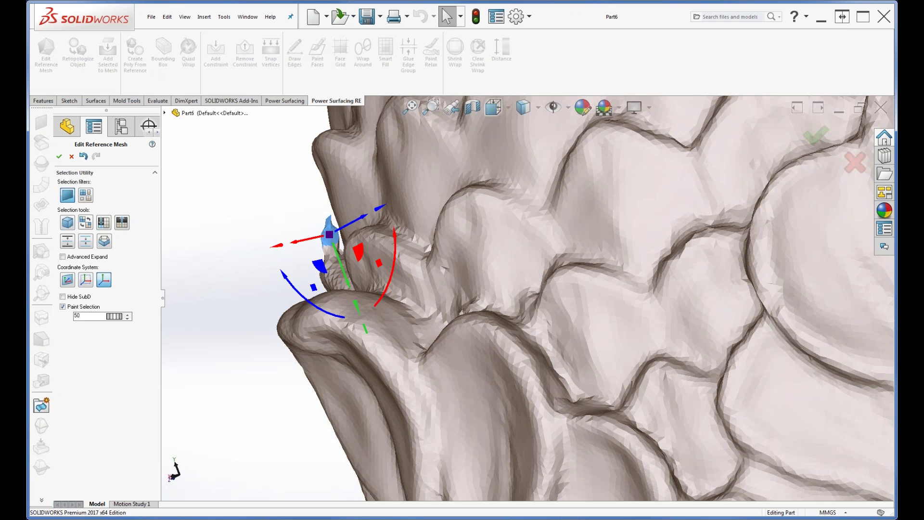
pyautogui.moveTo(255, 268); pyautogui.dragTo(288, 270, button='middle')
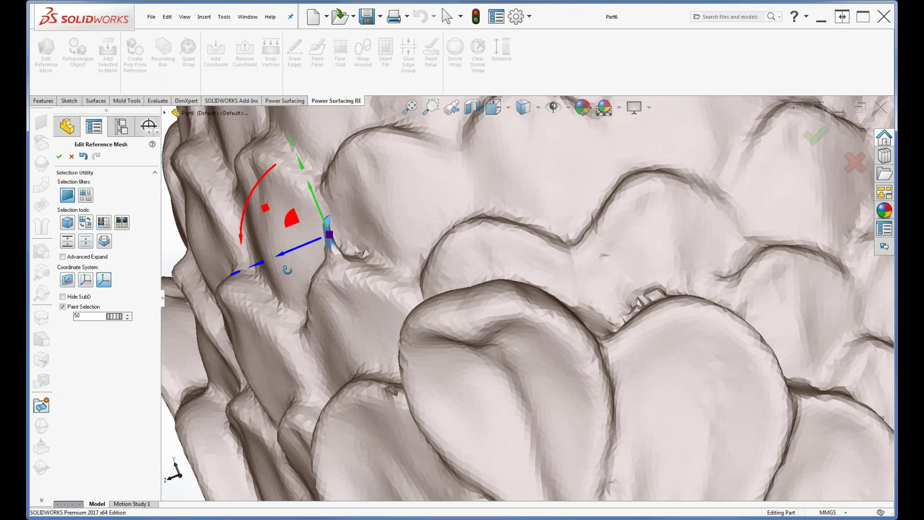
pyautogui.click(67, 241)
pyautogui.click(68, 241)
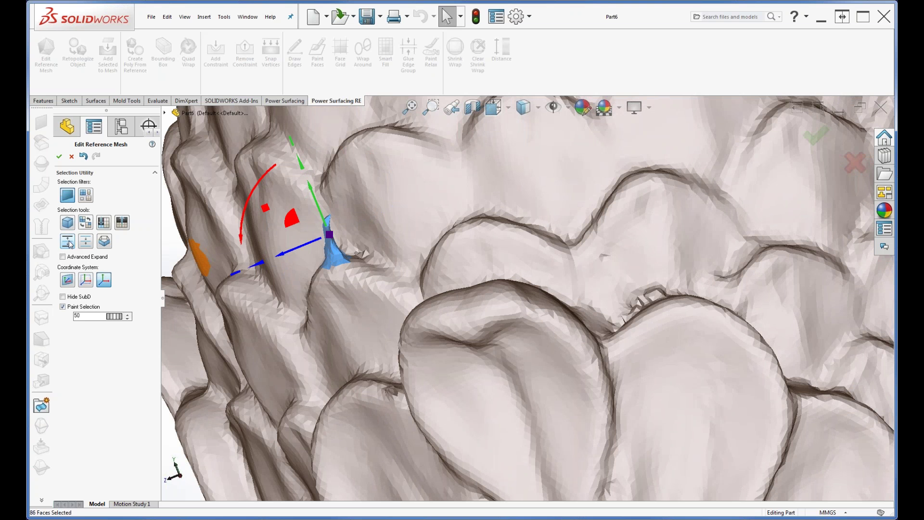
pyautogui.moveTo(393, 350); pyautogui.dragTo(337, 282, button='middle')
pyautogui.click(350, 269)
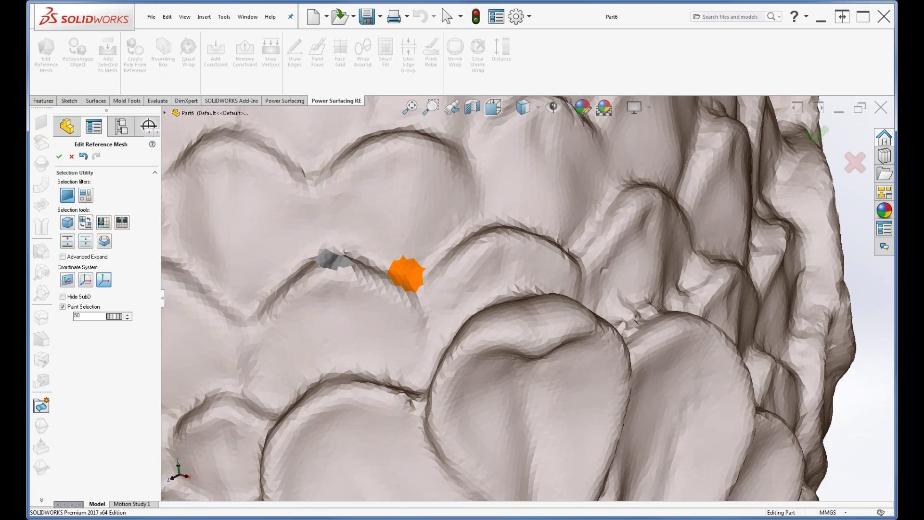
# Step: Paint-select the mesh faces around the hole at the scale's tip and open them for mesh face editing
pyautogui.moveTo(406, 273); pyautogui.dragTo(391, 306, button='middle')
pyautogui.moveTo(339, 312)
pyautogui.mouseDown()
pyautogui.moveTo(323, 332)
pyautogui.moveTo(331, 346)
pyautogui.moveTo(367, 356)
pyautogui.moveTo(383, 331)
pyautogui.moveTo(354, 313)
pyautogui.mouseUp()
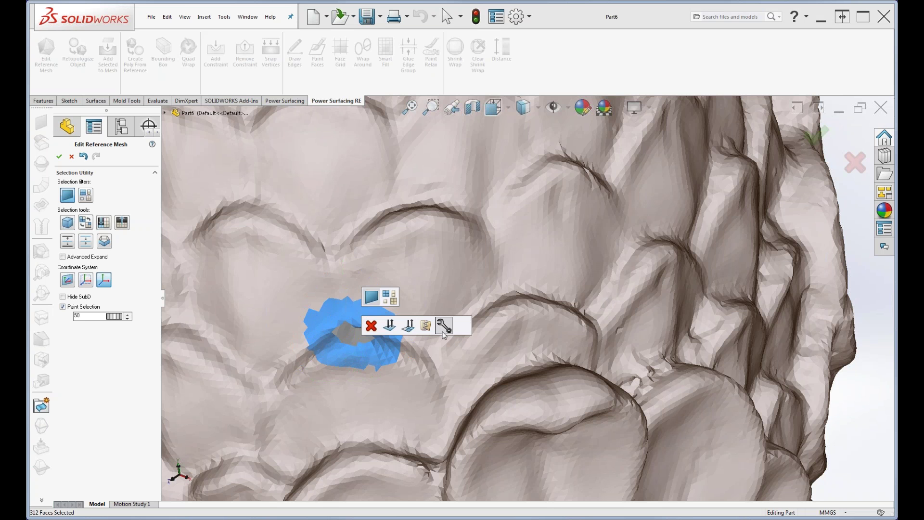
pyautogui.click(445, 326)
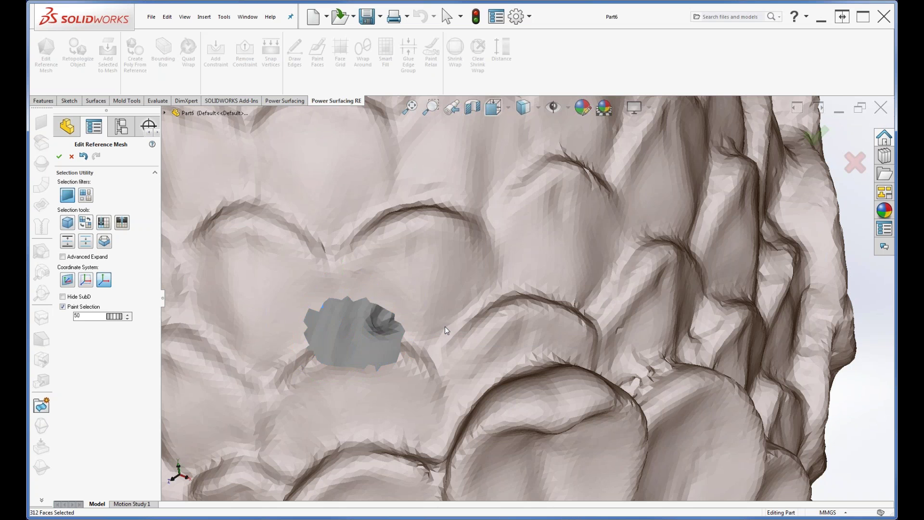
# Step: Fill the hole at the scale's tip with quad faces from one selected open edge and accept the mesh face edit
pyautogui.click(370, 361)
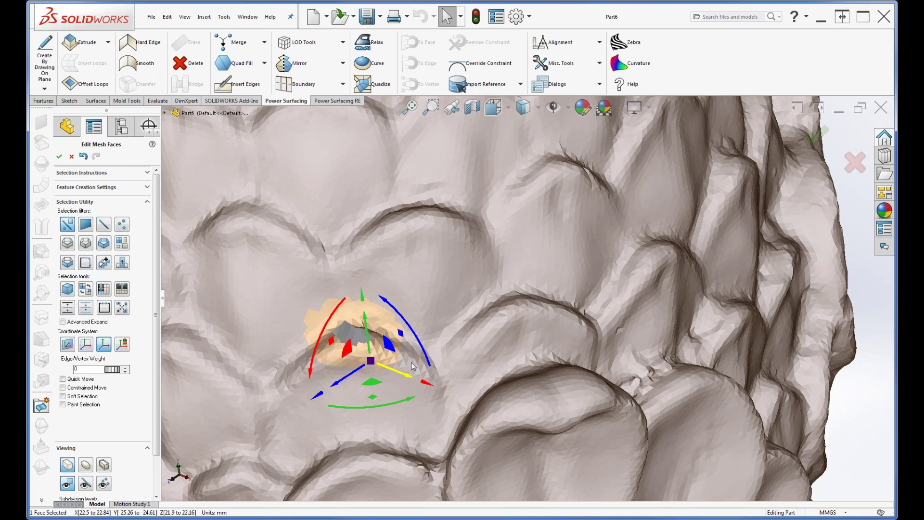
pyautogui.click(393, 357)
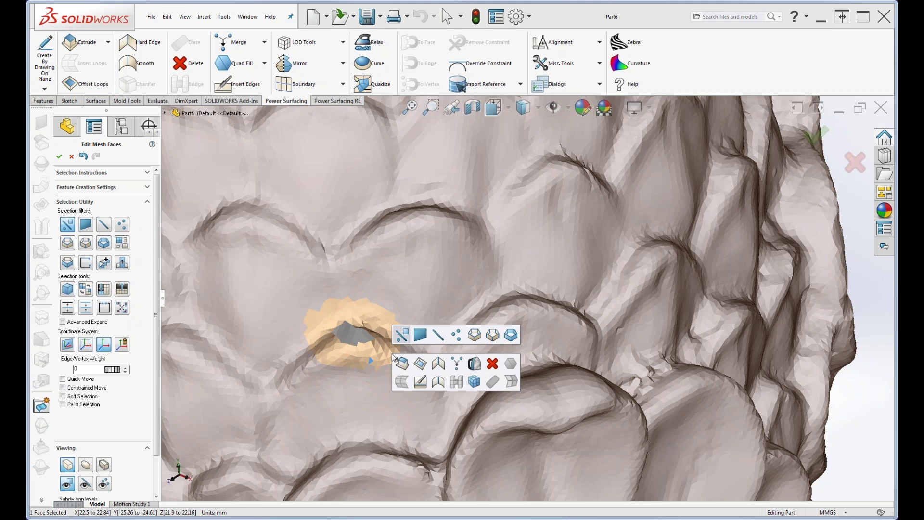
pyautogui.click(436, 383)
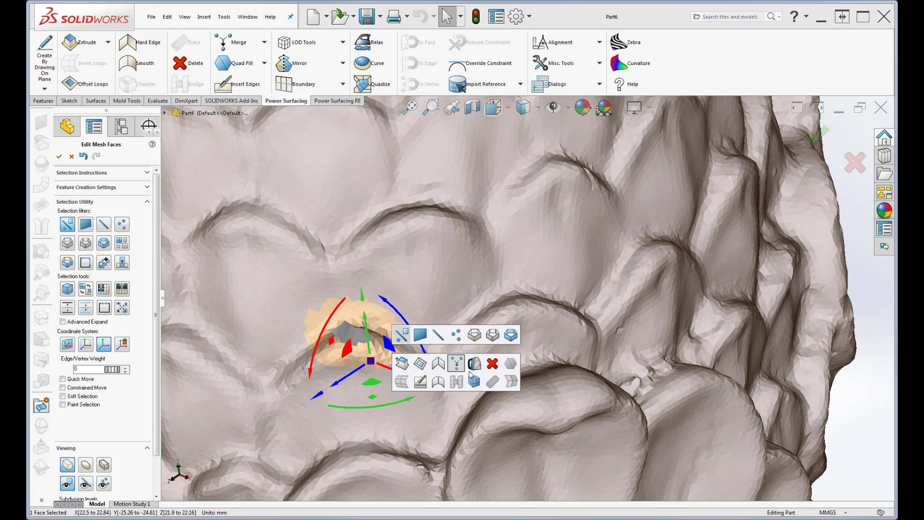
pyautogui.click(443, 339)
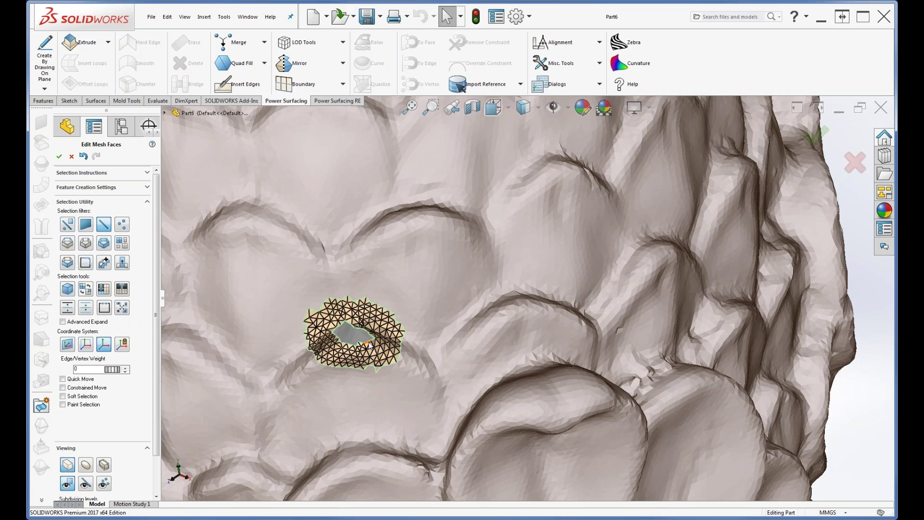
pyautogui.click(370, 346)
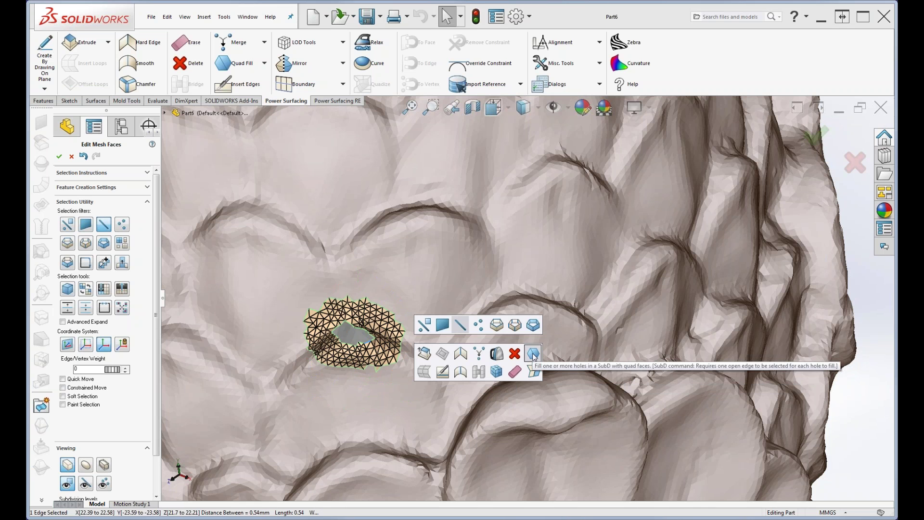
pyautogui.click(533, 355)
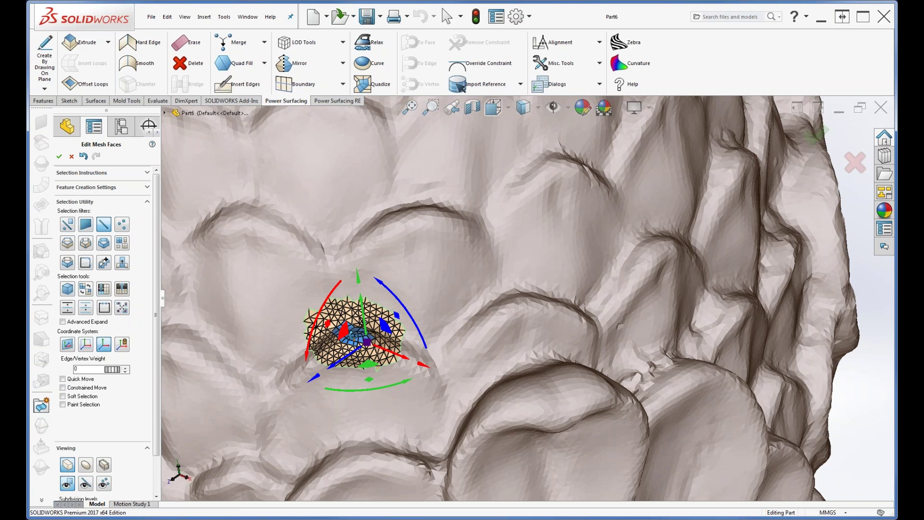
pyautogui.rightClick(323, 335)
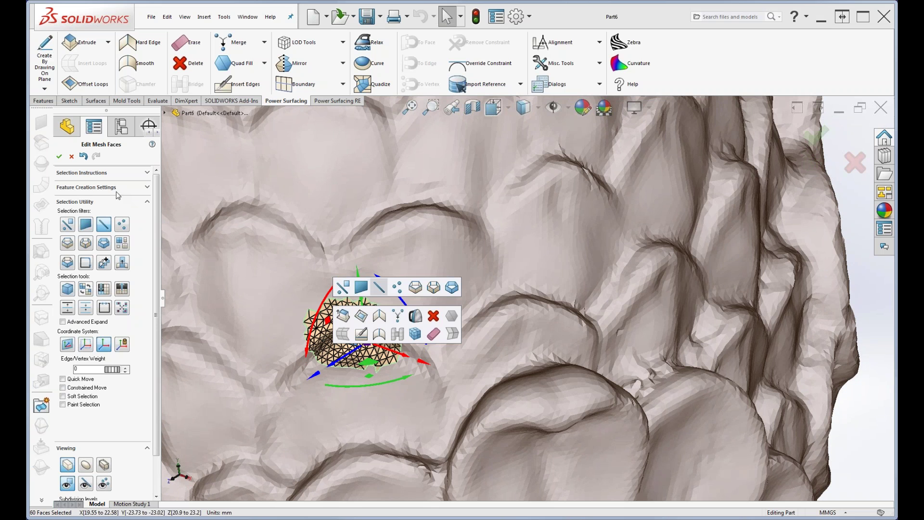
pyautogui.click(59, 157)
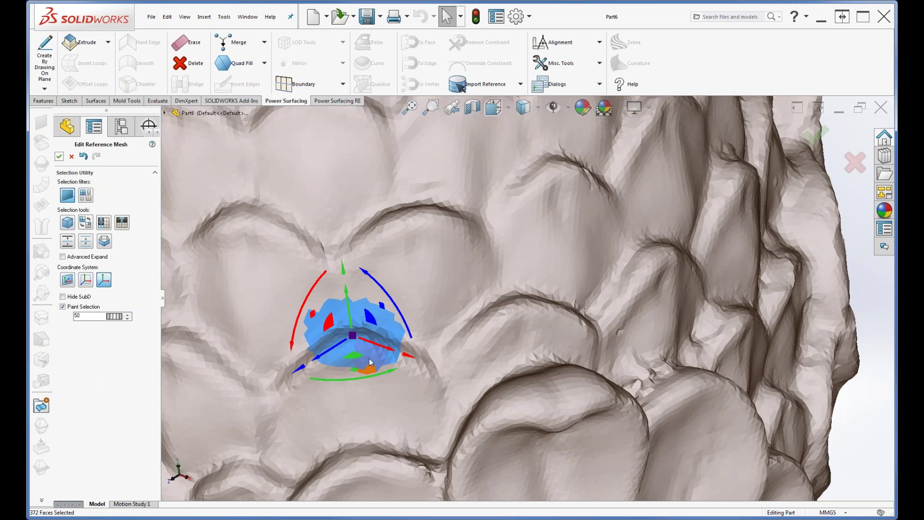
# Step: Paint-select the defective mesh faces between the scales above the large leaf's rim and open them for mesh face editing
pyautogui.moveTo(369, 358); pyautogui.dragTo(682, 388, button='middle')
pyautogui.click(694, 376)
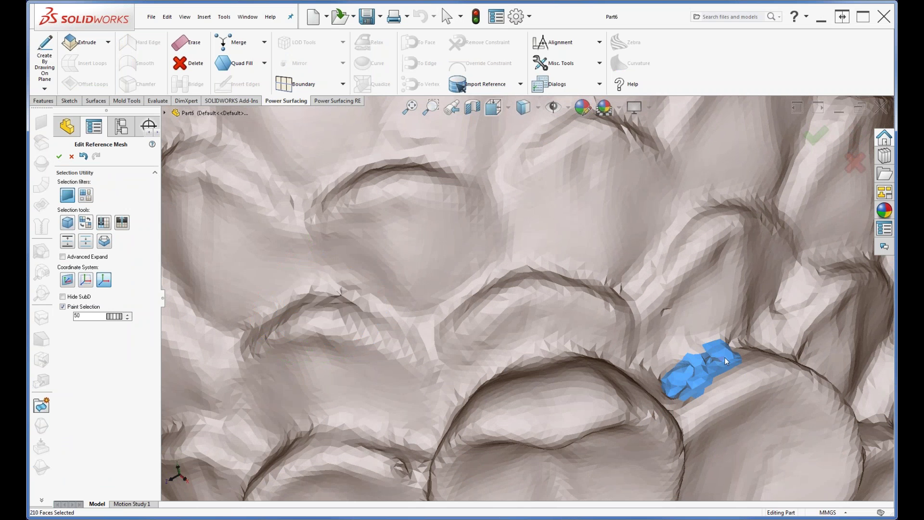
pyautogui.moveTo(731, 354); pyautogui.dragTo(683, 359)
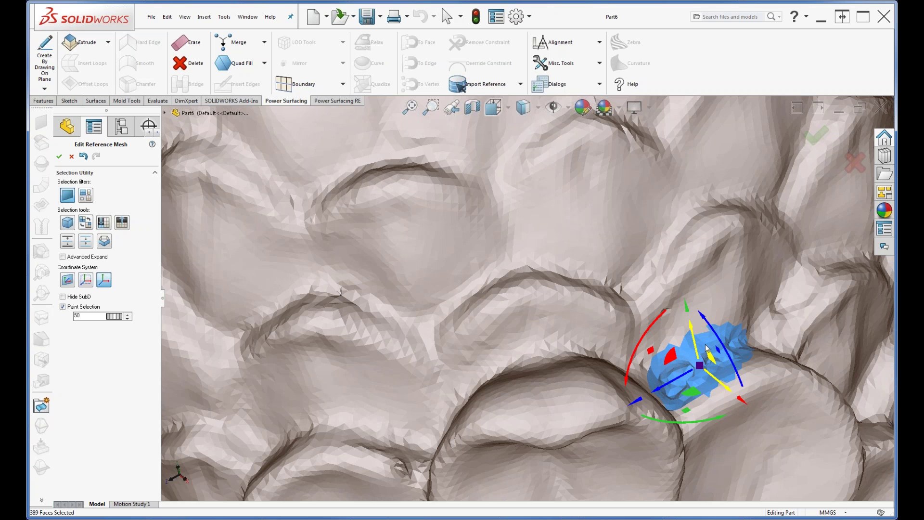
pyautogui.rightClick(706, 347)
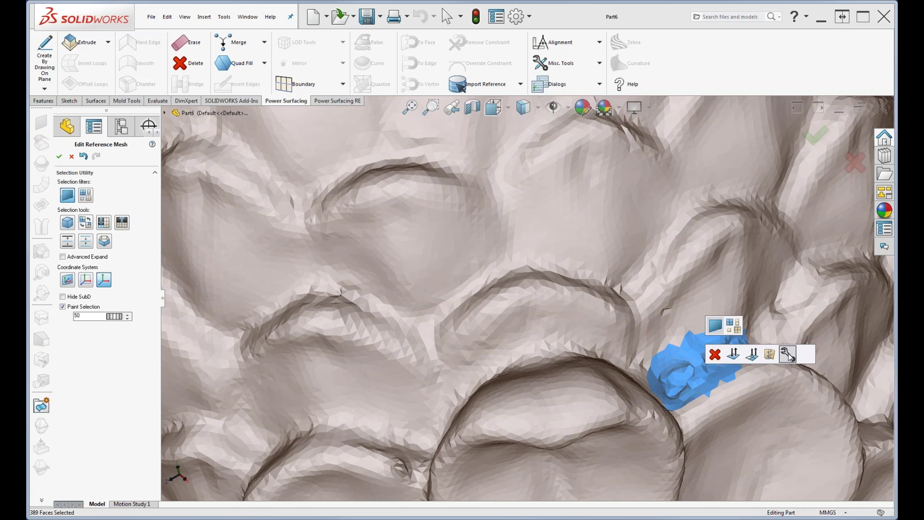
pyautogui.click(788, 354)
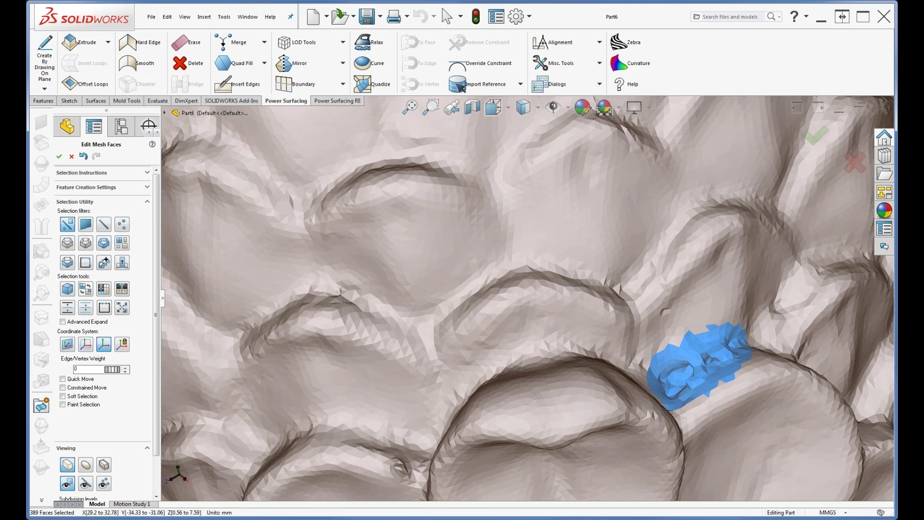
# Step: Turn on Paint Selection, paint the lumpy inner faces of the patch except a border ring, and delete them
pyautogui.keyDown('ctrl'); pyautogui.moveTo(708, 452); pyautogui.dragTo(575, 436, button='middle'); pyautogui.keyUp('ctrl')
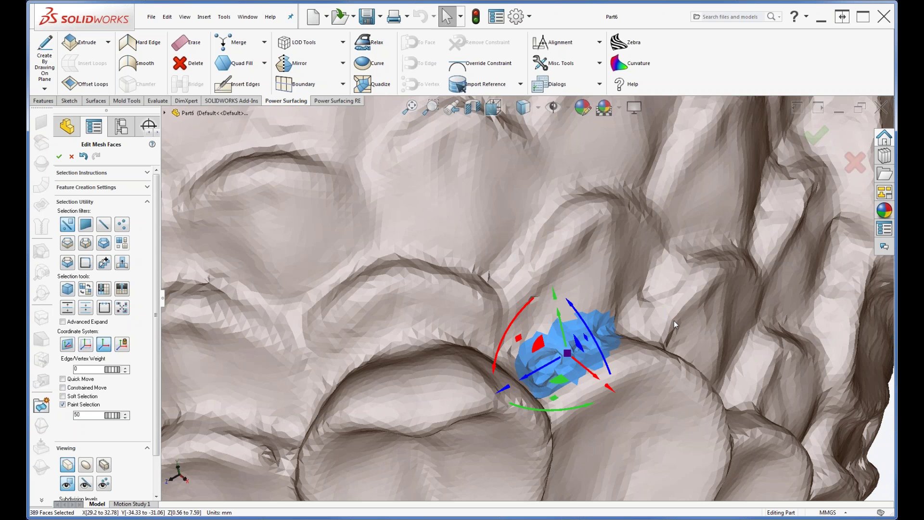
pyautogui.press('Escape')
pyautogui.moveTo(549, 373)
pyautogui.mouseDown()
pyautogui.moveTo(541, 373)
pyautogui.moveTo(594, 345)
pyautogui.mouseUp()
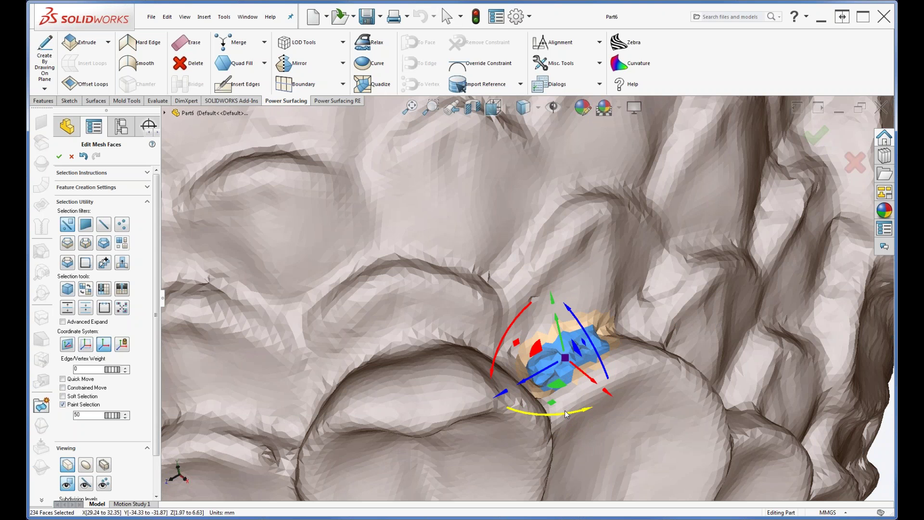
pyautogui.scroll(-3, 565, 410)
pyautogui.scroll(6, 562, 371)
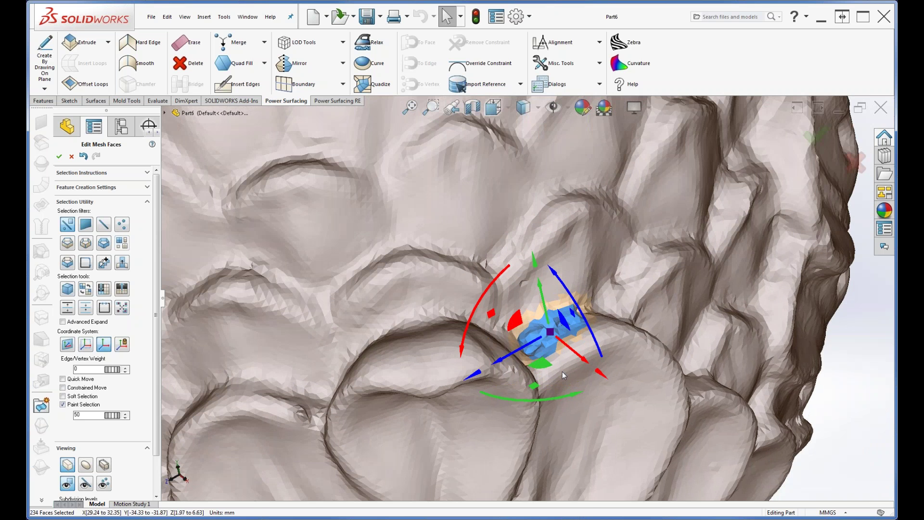
pyautogui.keyDown('ctrl'); pyautogui.click(536, 301); pyautogui.keyUp('ctrl')
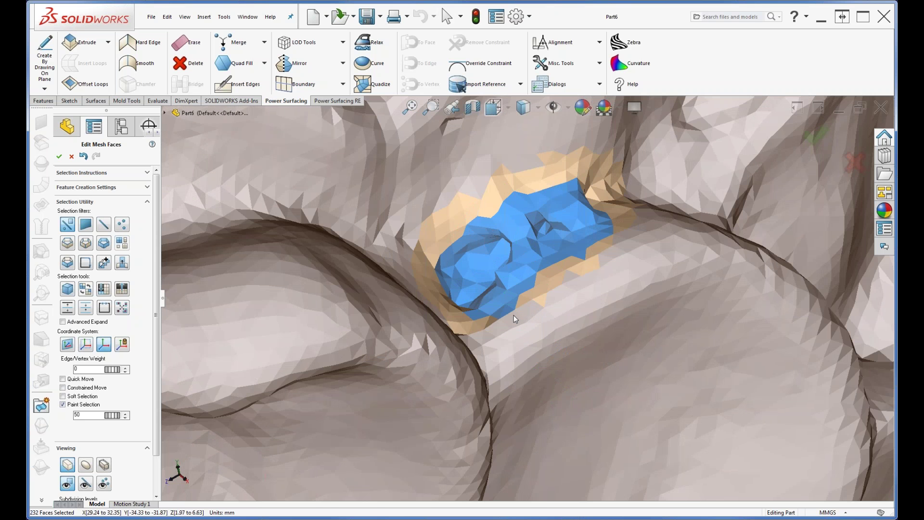
pyautogui.keyDown('ctrl'); pyautogui.click(493, 317); pyautogui.keyUp('ctrl')
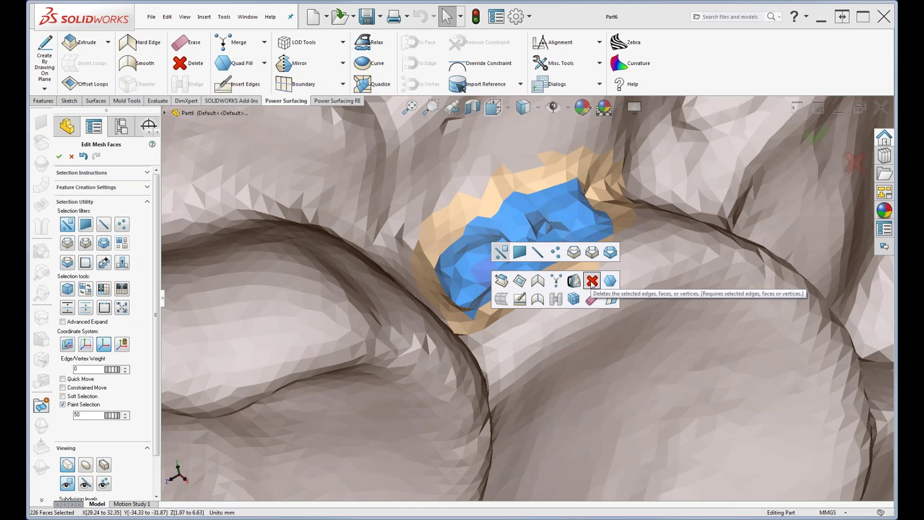
pyautogui.click(591, 277)
# Step: Switch to edge selection with Paint Selection off and quad fill the new hole from one of its open edges
pyautogui.rightClick(564, 235)
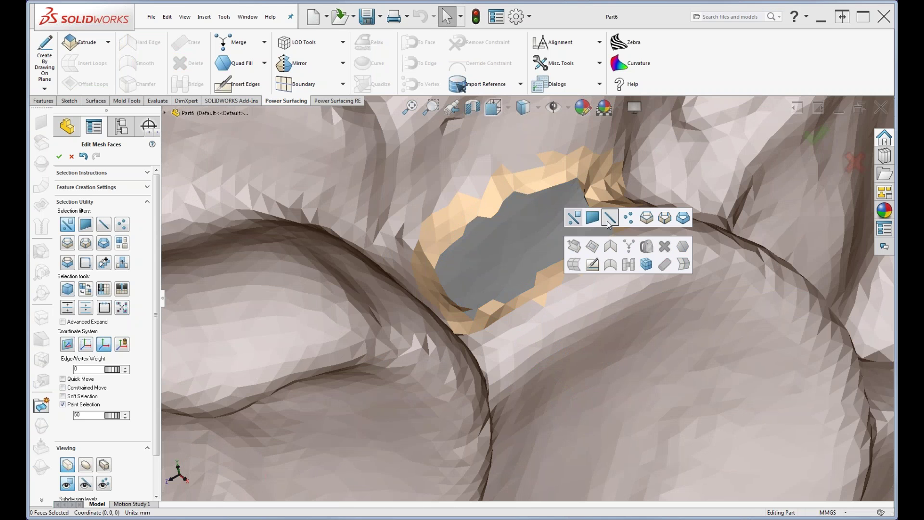
pyautogui.click(610, 217)
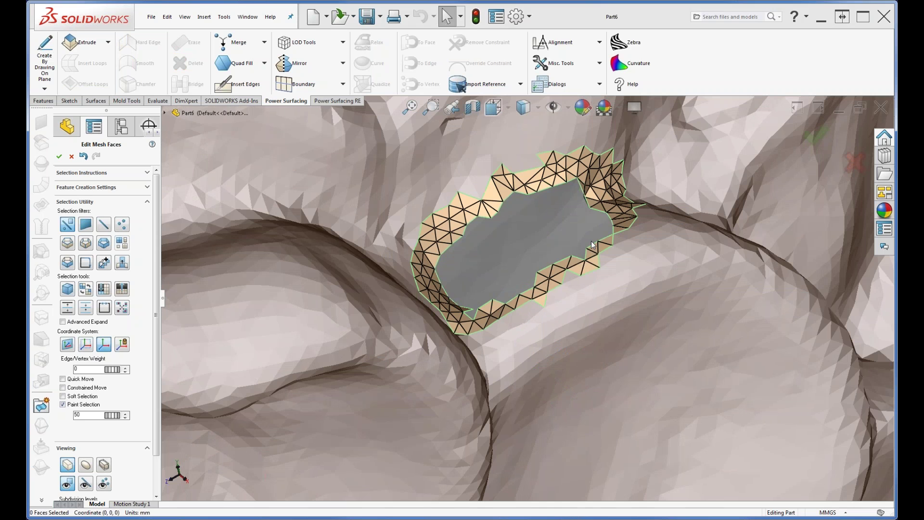
pyautogui.click(76, 404)
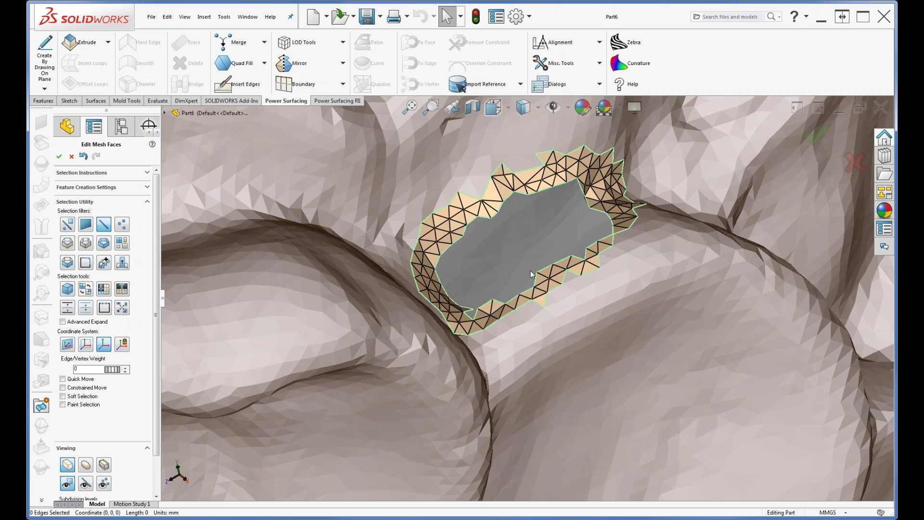
pyautogui.click(542, 267)
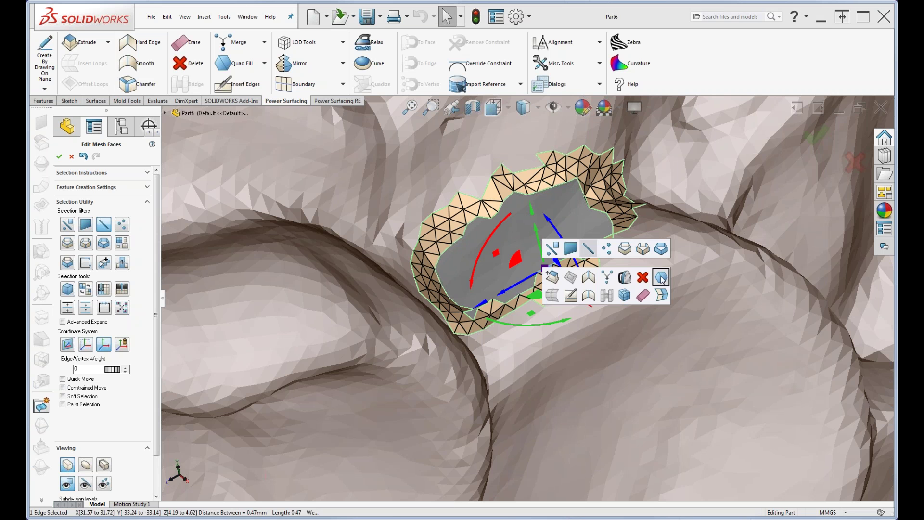
pyautogui.press('q')
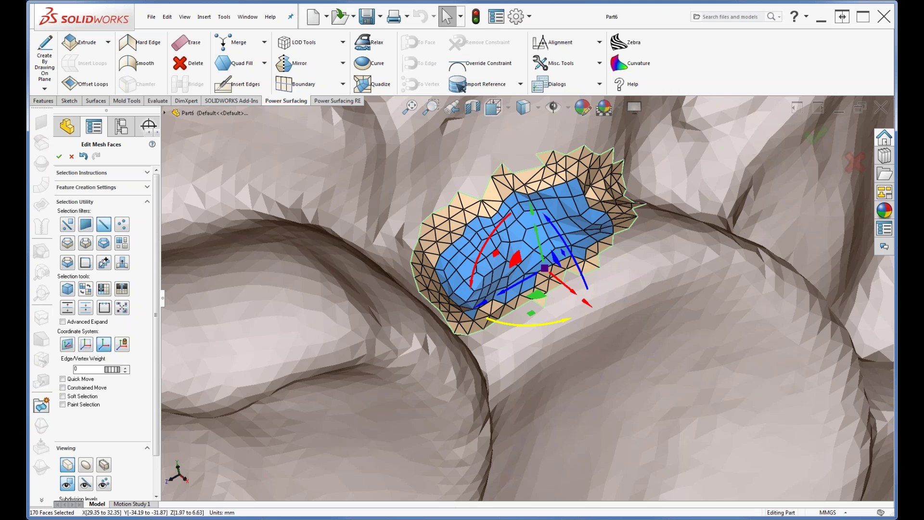
# Step: Relax the filled faces with a value of 124 and accept the mesh face edit
pyautogui.moveTo(562, 319); pyautogui.dragTo(540, 356, button='middle')
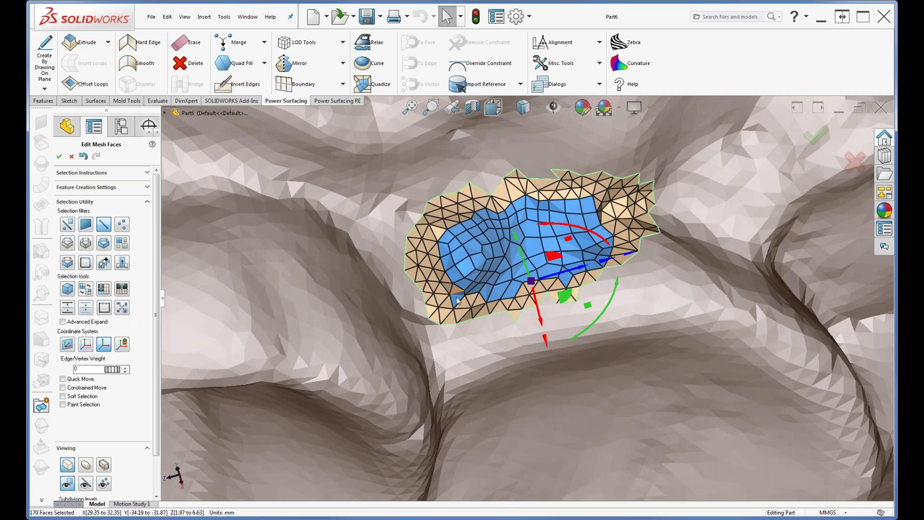
pyautogui.moveTo(542, 273)
pyautogui.mouseDown(button='middle')
pyautogui.moveTo(542, 285)
pyautogui.moveTo(537, 263)
pyautogui.mouseUp(button='middle')
pyautogui.click(366, 45)
pyautogui.moveTo(114, 187); pyautogui.dragTo(144, 198)
pyautogui.moveTo(299, 221); pyautogui.dragTo(468, 317)
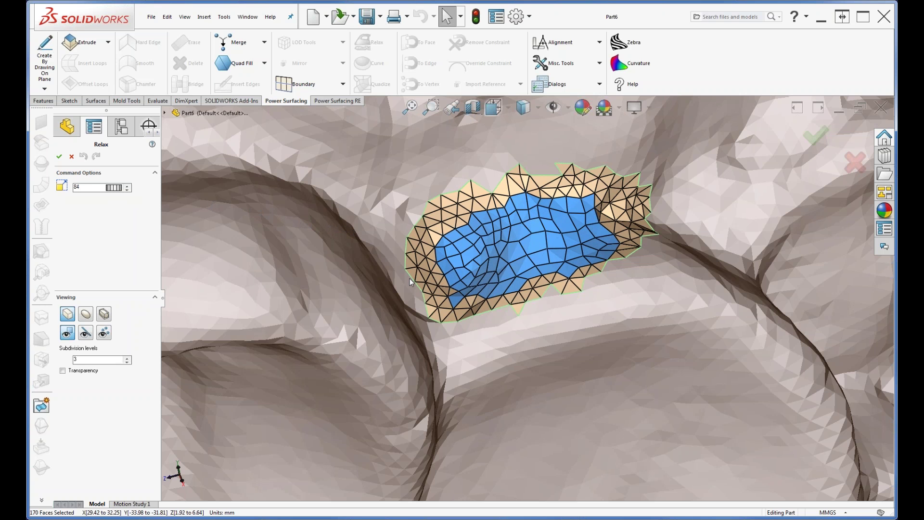
pyautogui.moveTo(111, 188); pyautogui.dragTo(464, 301)
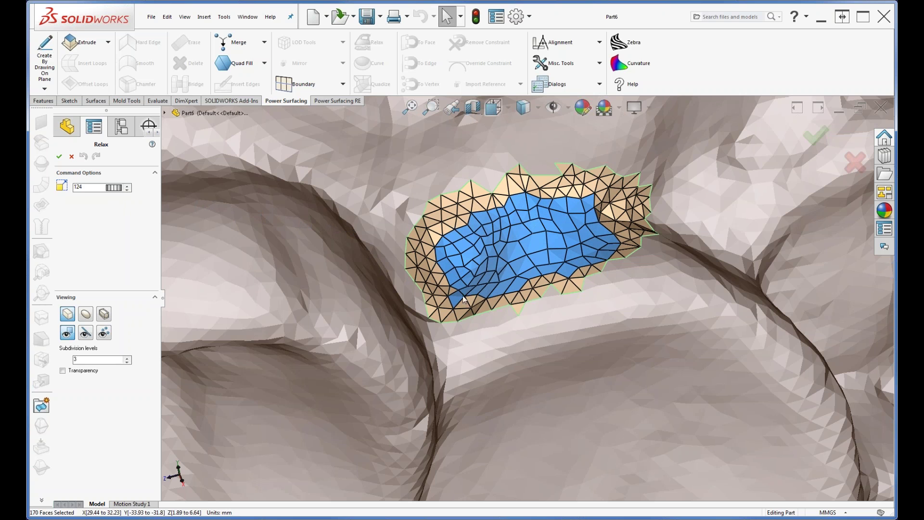
pyautogui.moveTo(467, 298); pyautogui.dragTo(466, 286, button='middle')
pyautogui.click(59, 157)
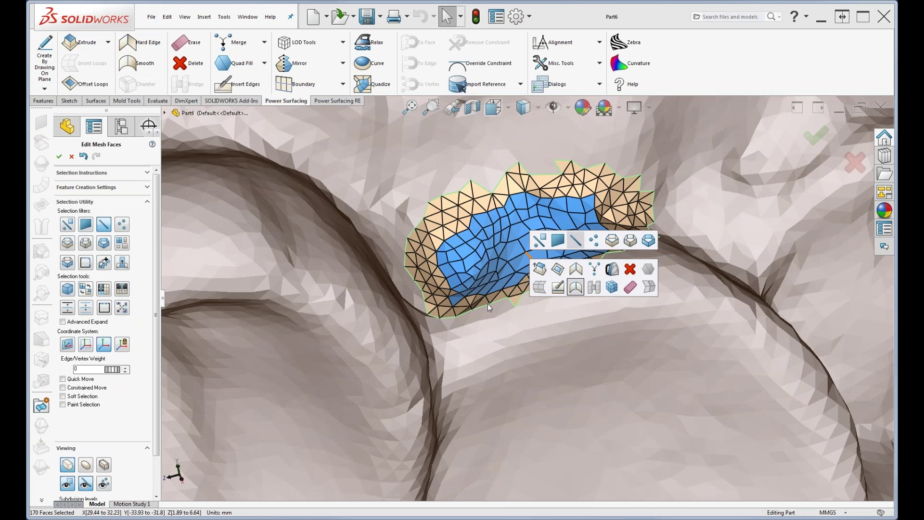
pyautogui.click(59, 157)
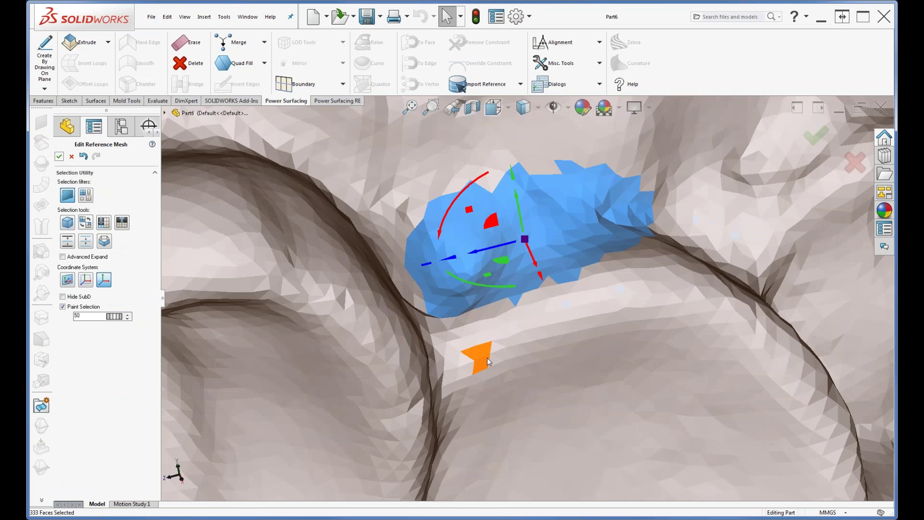
# Step: Examine the repaired mesh on the whole acorn and the command for saving the reference mesh as *.obj or *.stl
pyautogui.scroll(3, 489, 357)
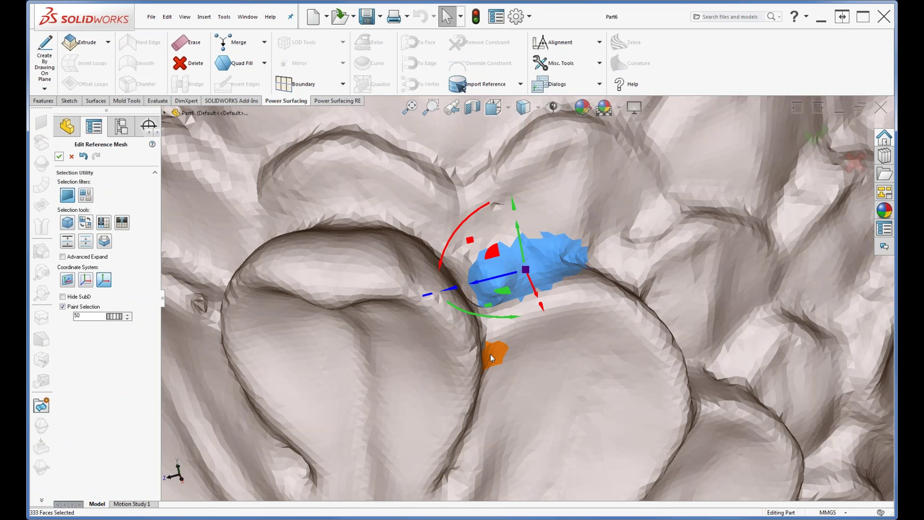
pyautogui.scroll(3, 490, 355)
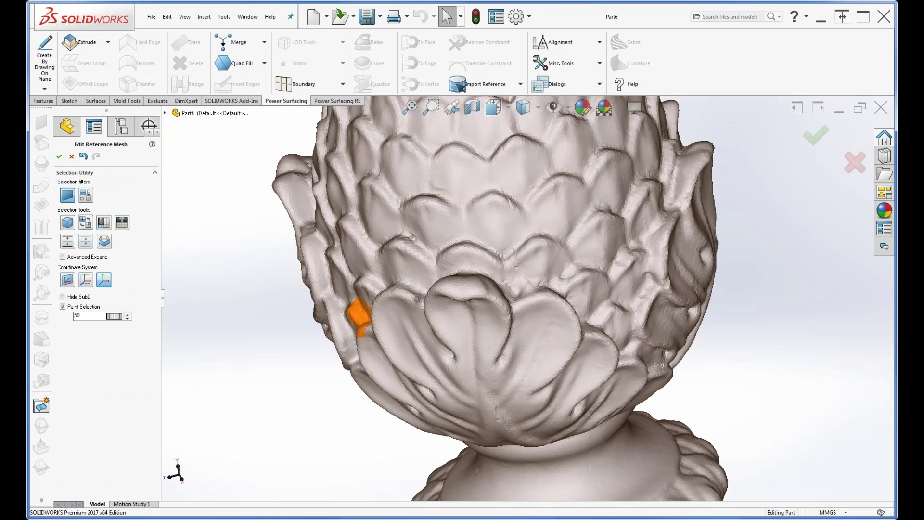
pyautogui.moveTo(360, 315); pyautogui.dragTo(405, 306, button='middle')
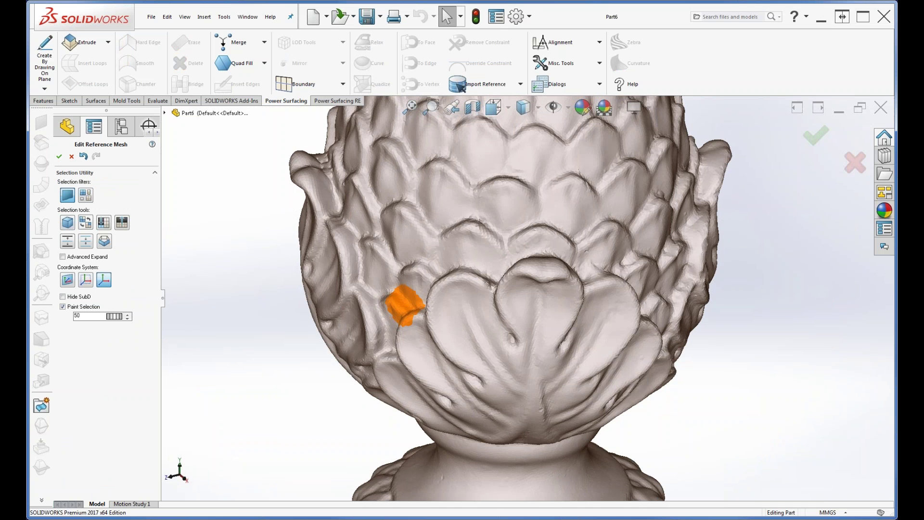
pyautogui.press('f')
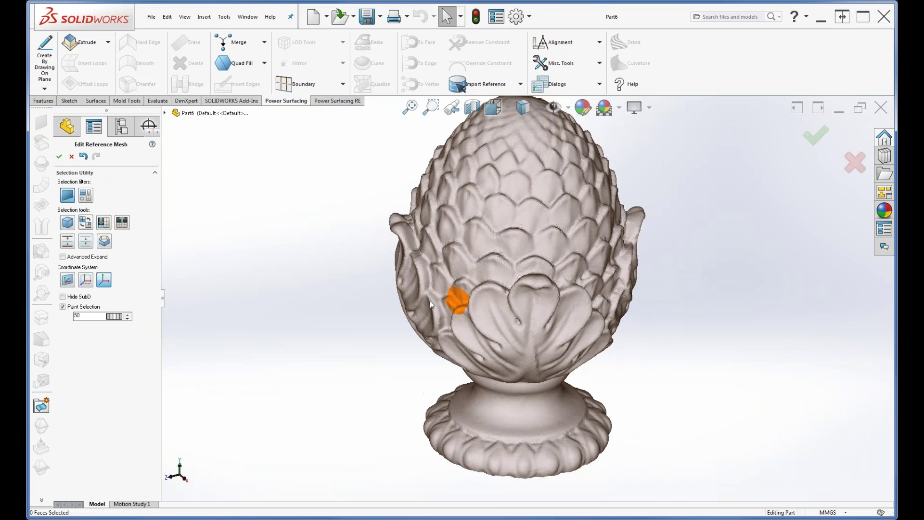
pyautogui.moveTo(284, 278); pyautogui.dragTo(262, 308, button='middle')
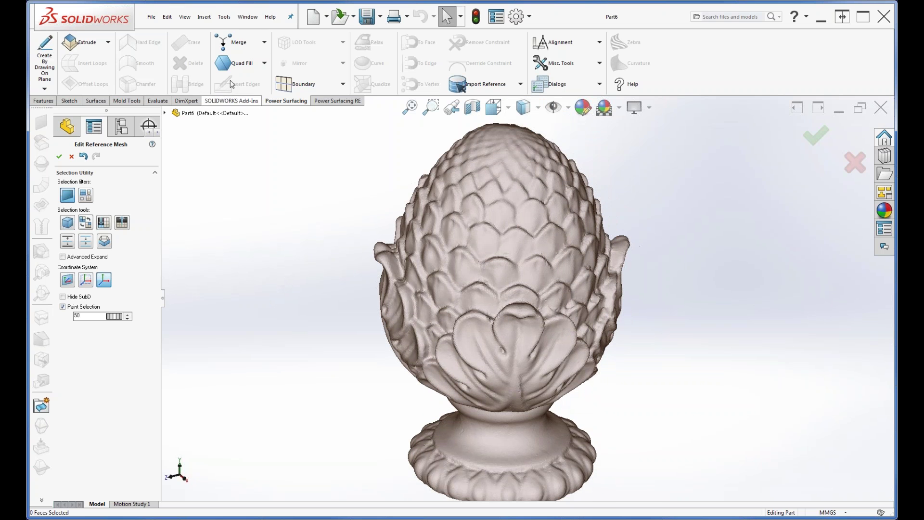
pyautogui.click(223, 20)
pyautogui.moveTo(256, 61)
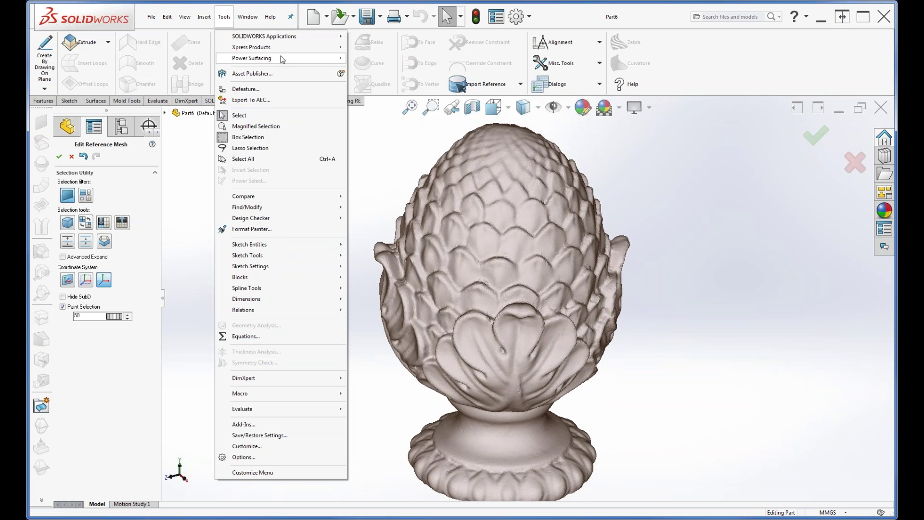
pyautogui.moveTo(285, 60)
pyautogui.moveTo(368, 71)
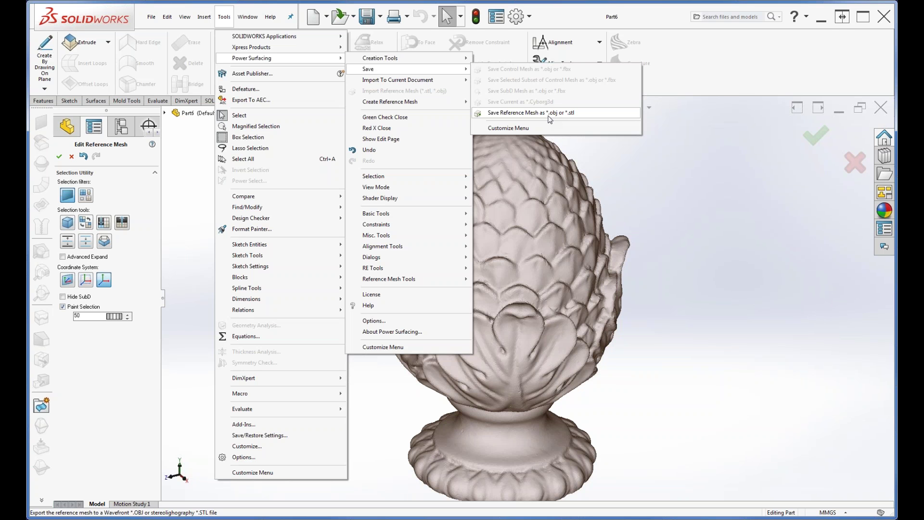
pyautogui.click(691, 268)
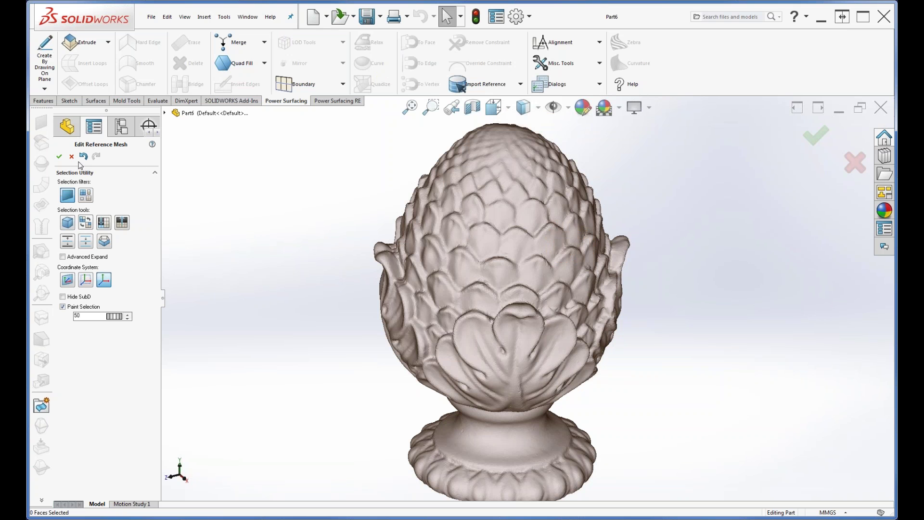
# Step: Close the acorn part and open MouseRefMesh.obj as a PS OBJ Reference Mesh with millimetre units
pyautogui.click(151, 18)
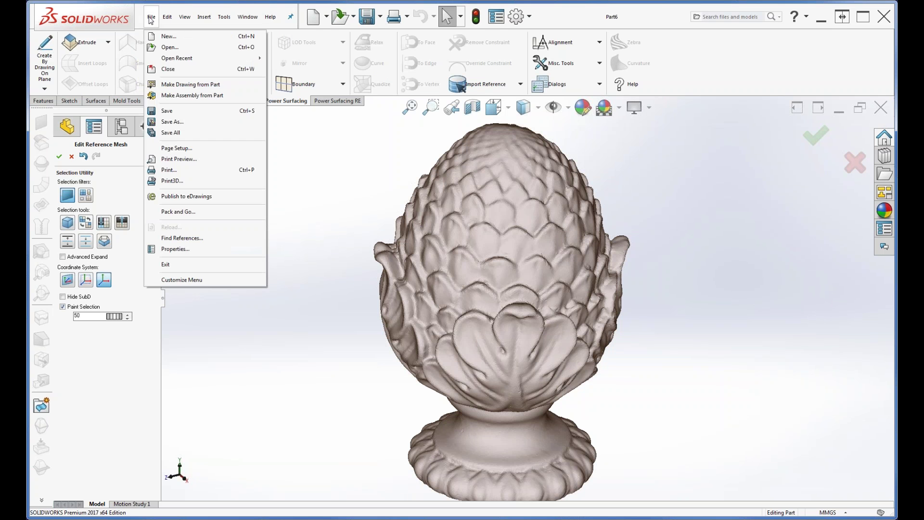
pyautogui.click(169, 70)
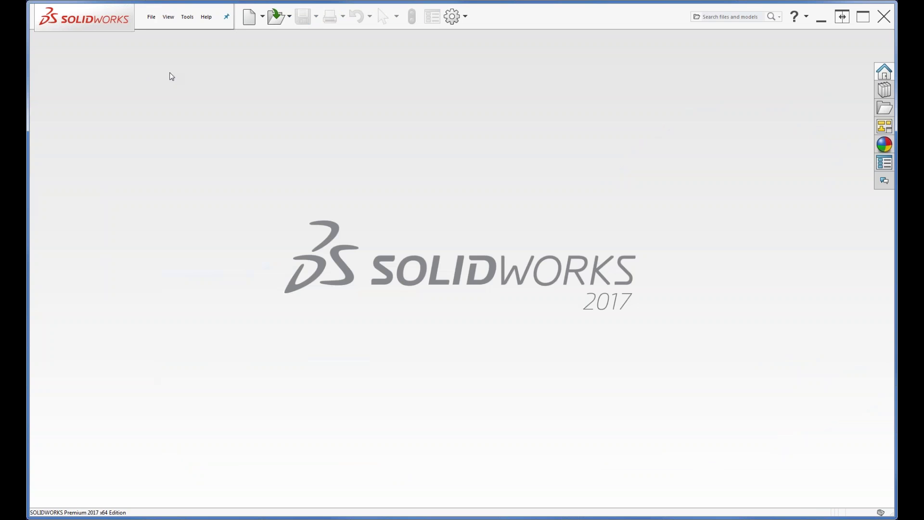
pyautogui.click(152, 20)
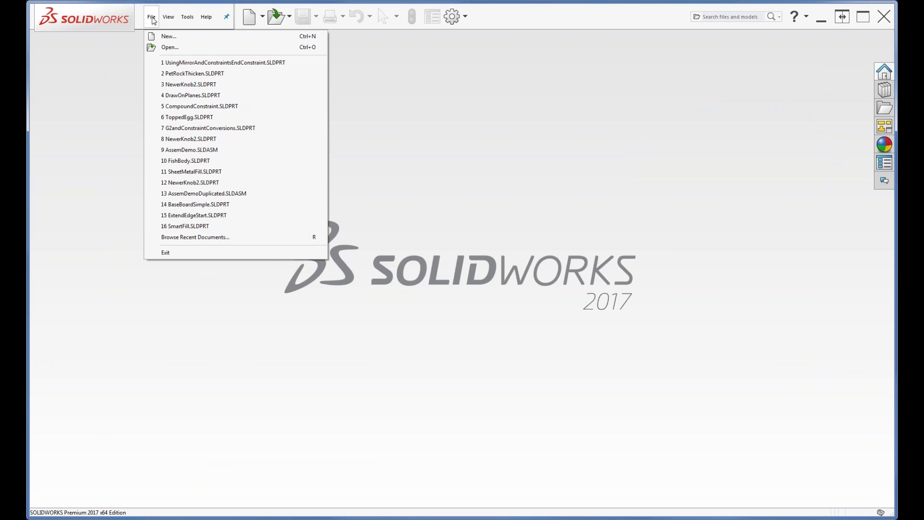
pyautogui.click(165, 50)
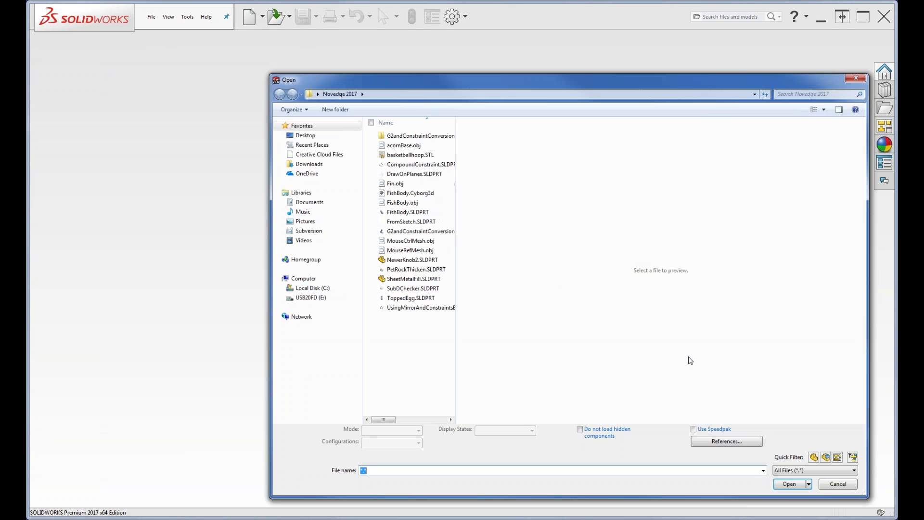
pyautogui.click(824, 471)
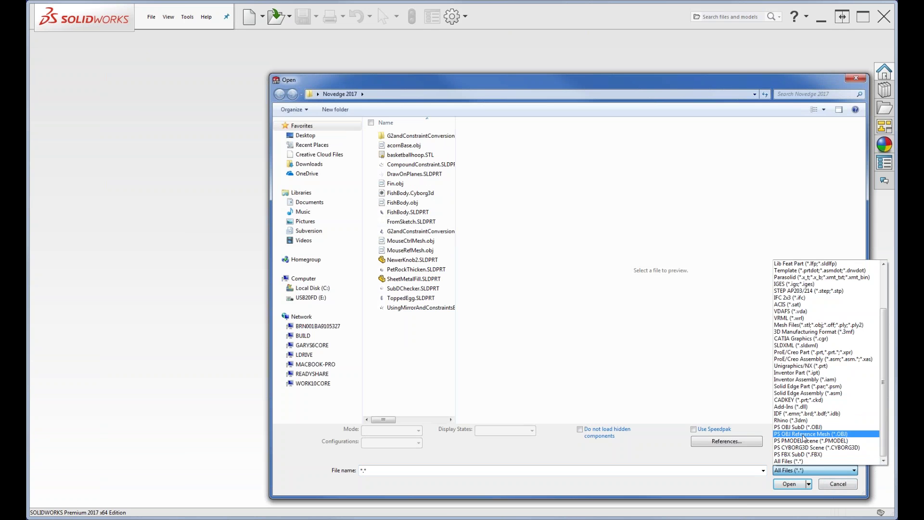
pyautogui.click(803, 435)
pyautogui.doubleClick(408, 184)
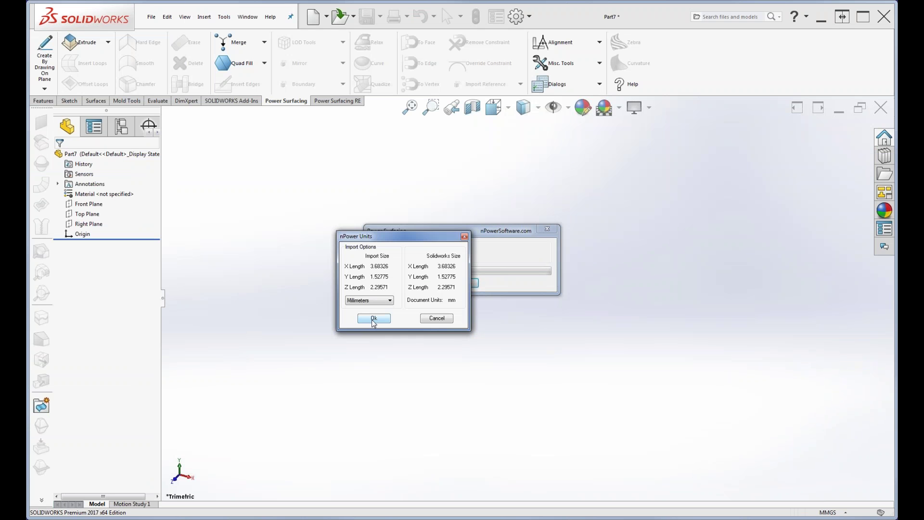
pyautogui.click(374, 316)
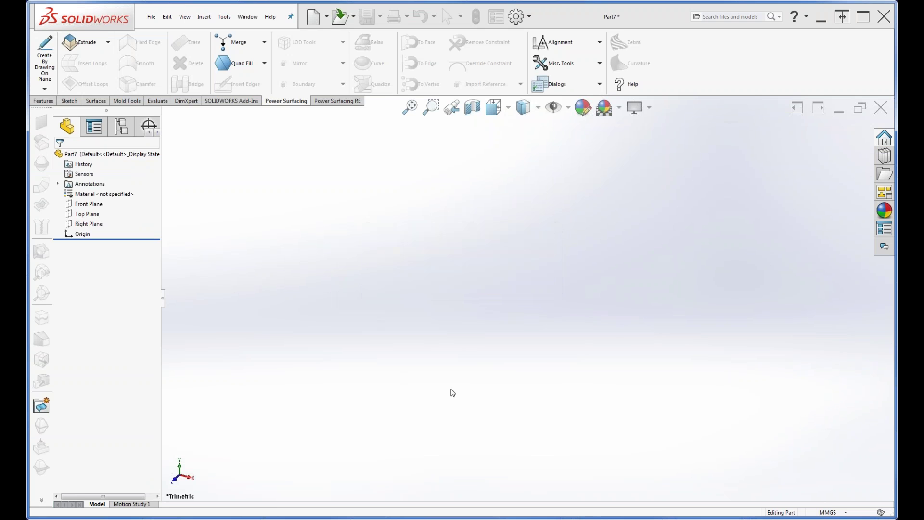
pyautogui.moveTo(467, 388); pyautogui.dragTo(526, 362, button='middle')
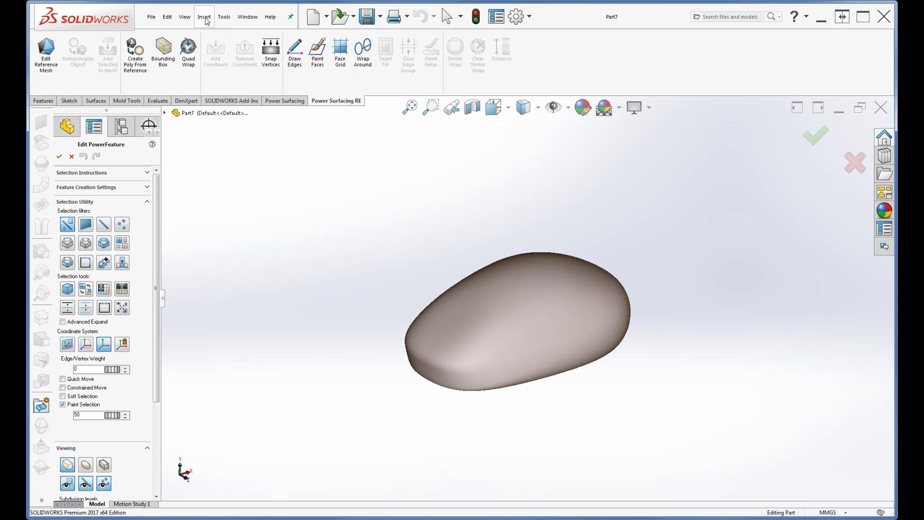
# Step: Try a Quad Wrap of the mouse reference mesh at 4% with Mesh is a Solid enabled
pyautogui.click(189, 48)
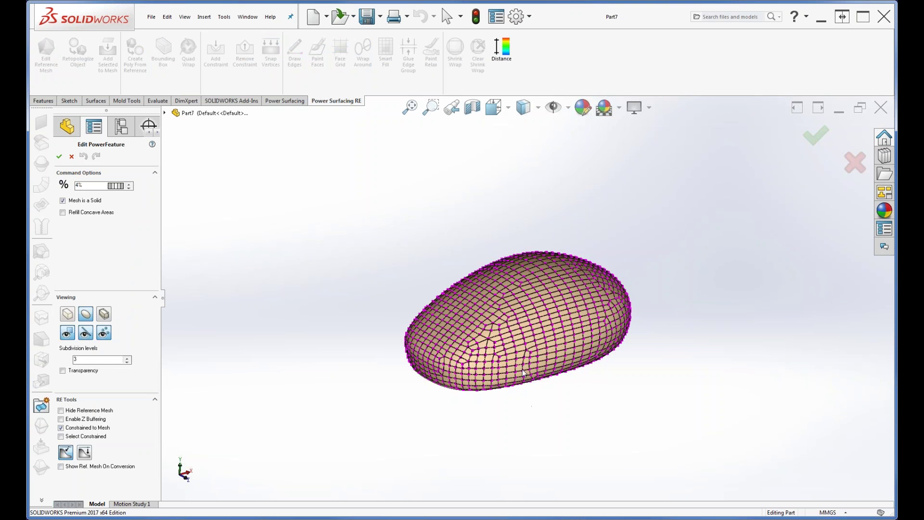
pyautogui.moveTo(522, 396); pyautogui.dragTo(489, 362, button='middle')
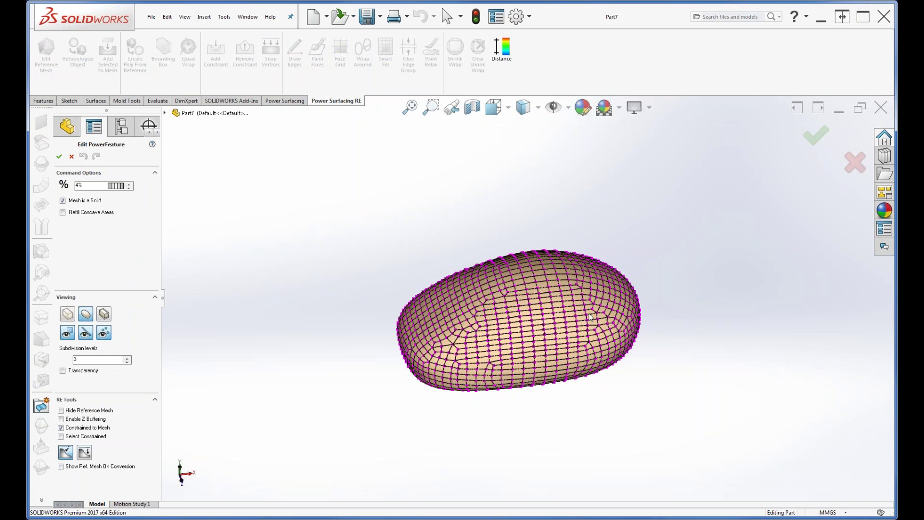
pyautogui.moveTo(472, 426); pyautogui.dragTo(485, 406, button='middle')
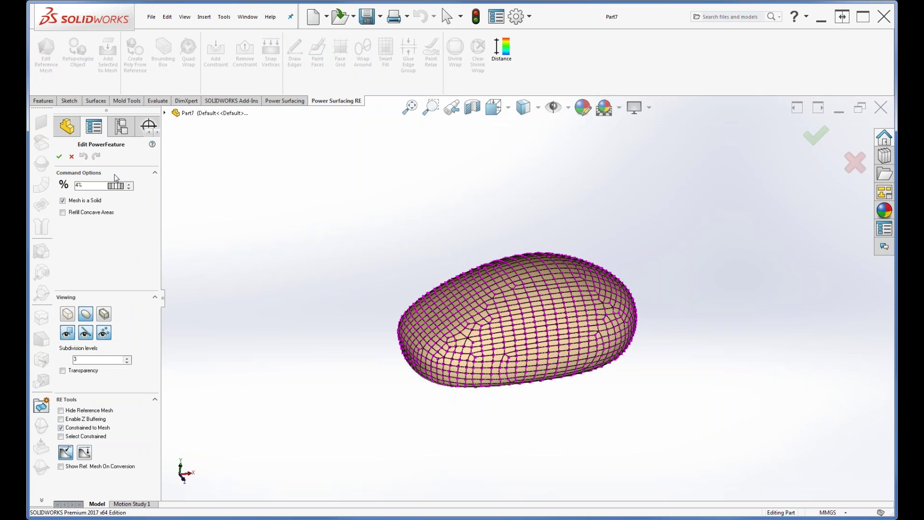
pyautogui.click(59, 156)
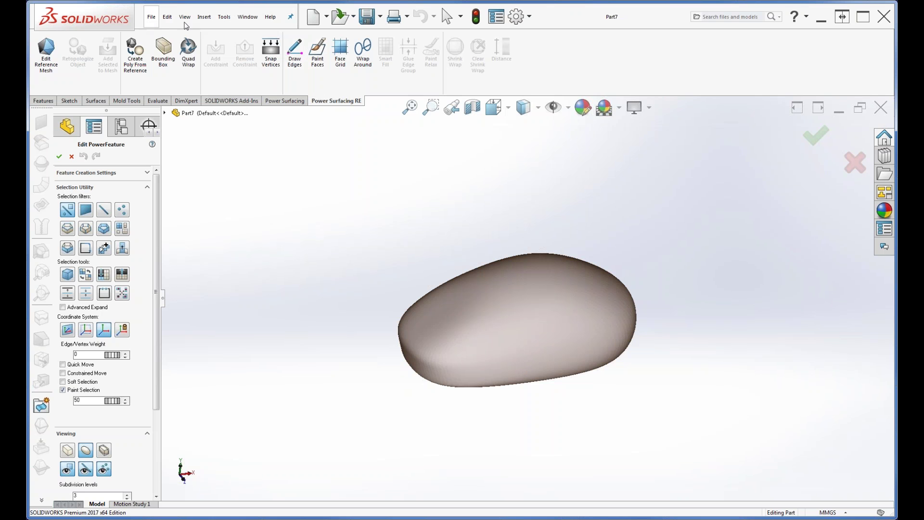
# Step: Import MouseCtrlMesh.obj as a PS OBJ SubD in millimetres, using Import to Current Document and a Medium-quality subdivision surface
pyautogui.click(151, 19)
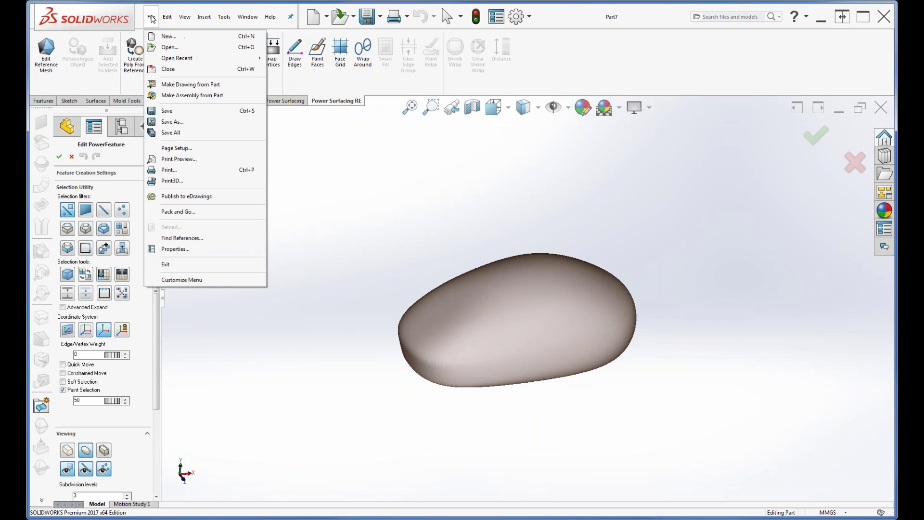
pyautogui.click(169, 49)
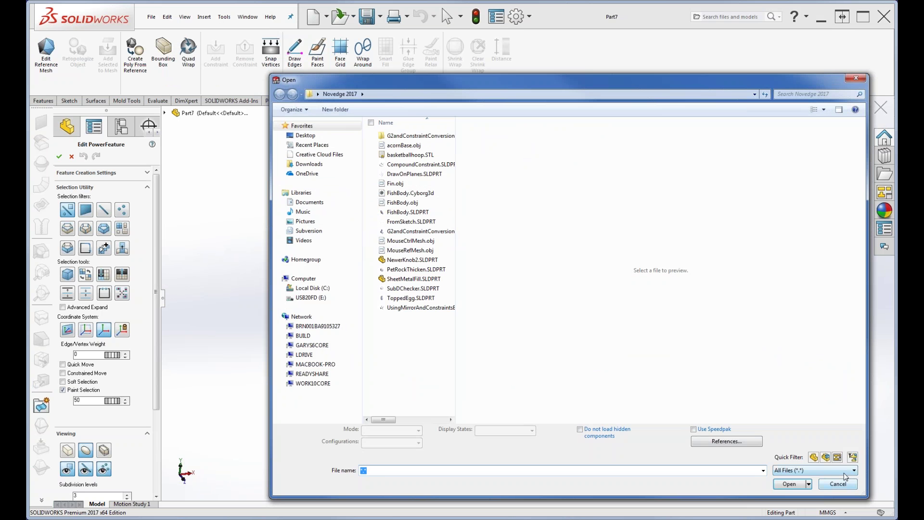
pyautogui.click(843, 472)
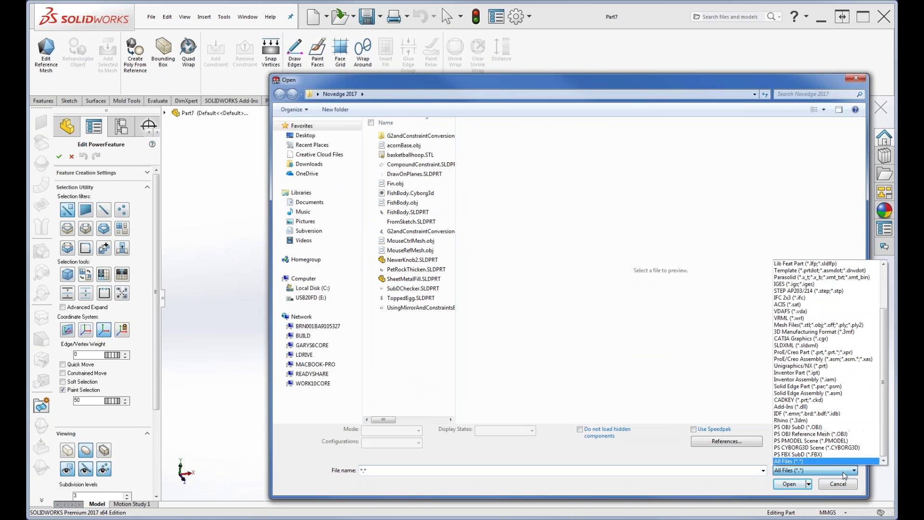
pyautogui.click(792, 428)
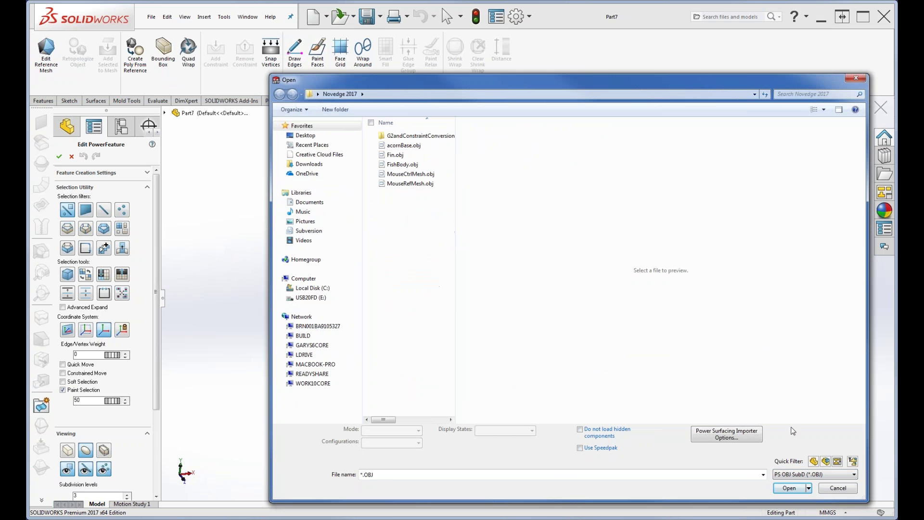
pyautogui.click(733, 439)
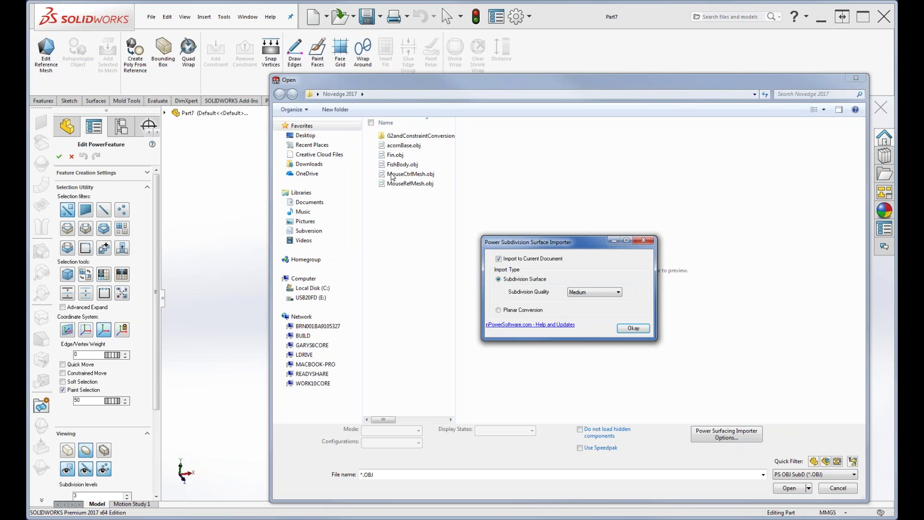
pyautogui.click(633, 329)
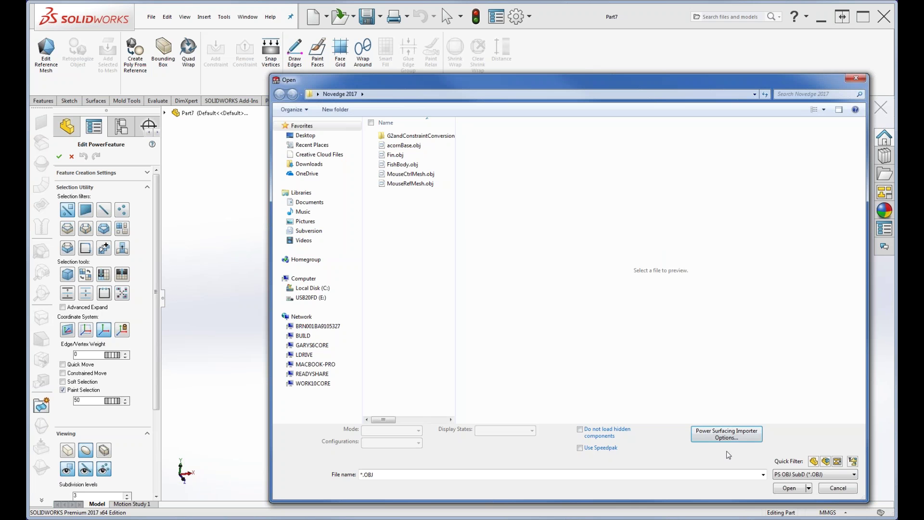
pyautogui.doubleClick(409, 174)
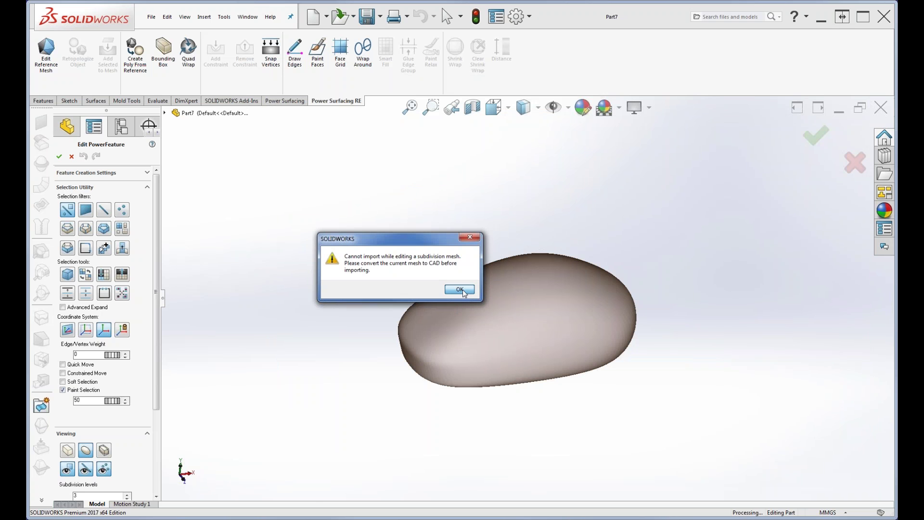
pyautogui.click(461, 290)
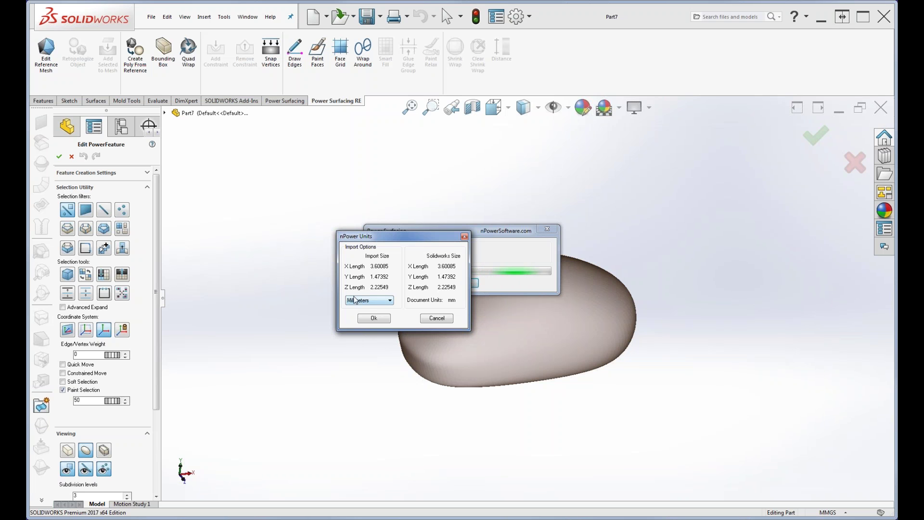
pyautogui.click(368, 319)
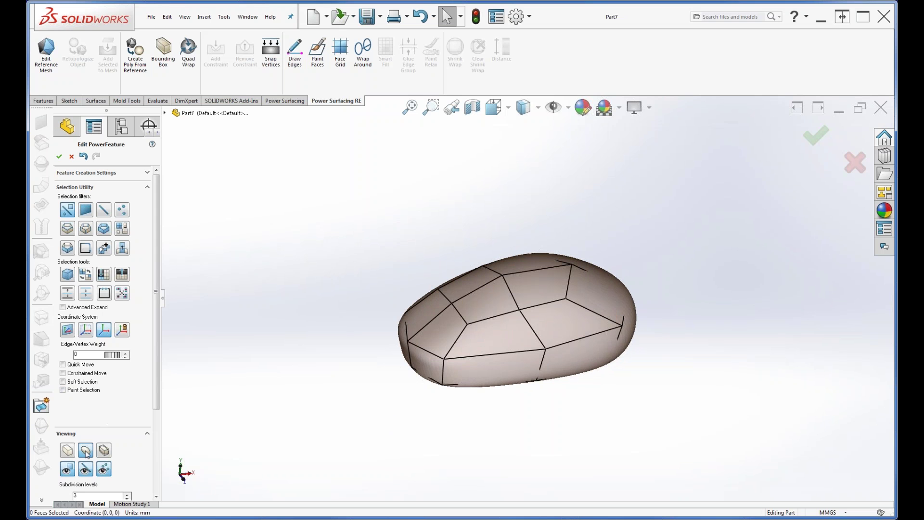
# Step: Switch to vertex selection and window-select the whole control mesh around the mouse
pyautogui.moveTo(156, 385); pyautogui.dragTo(155, 414)
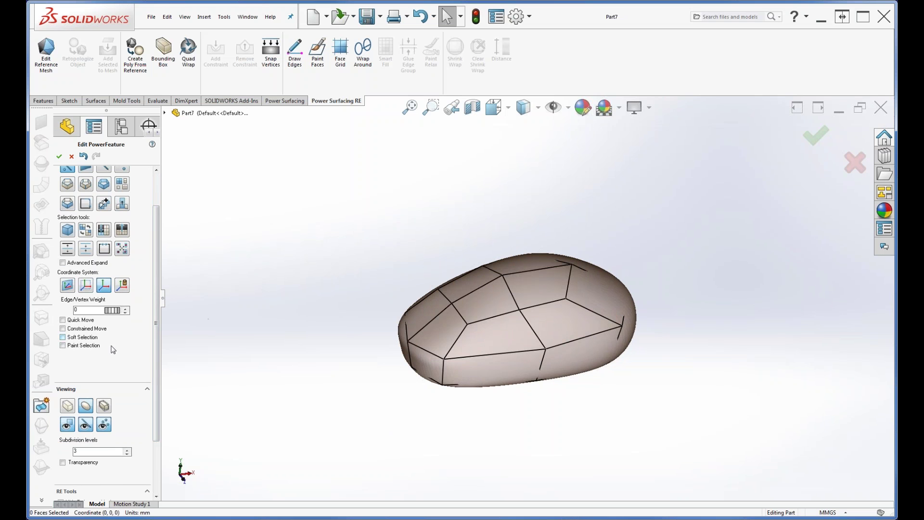
pyautogui.press('v')
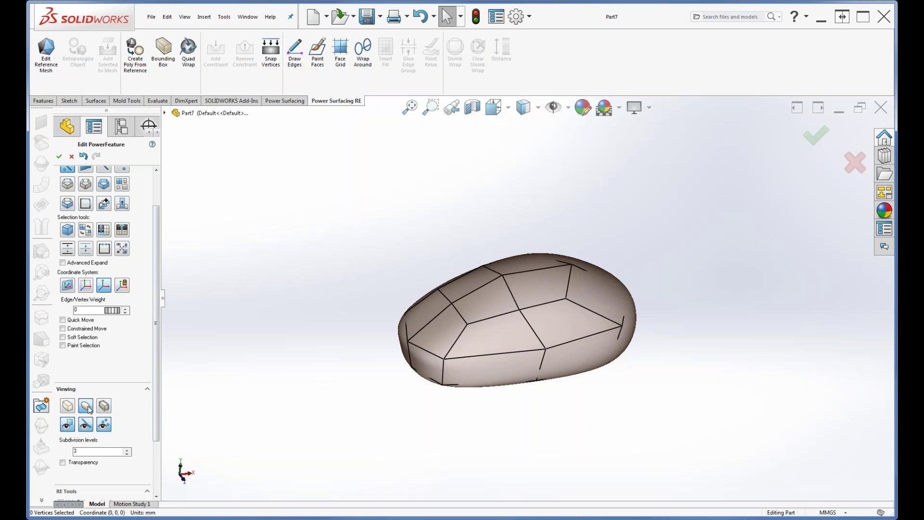
pyautogui.moveTo(450, 361); pyautogui.dragTo(568, 290, button='middle')
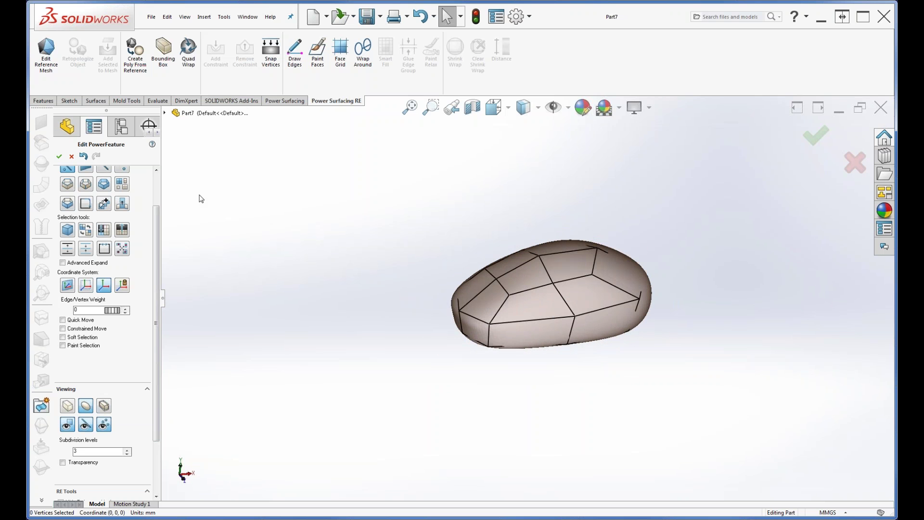
pyautogui.scroll(1, 156, 195)
pyautogui.scroll(3, 156, 195)
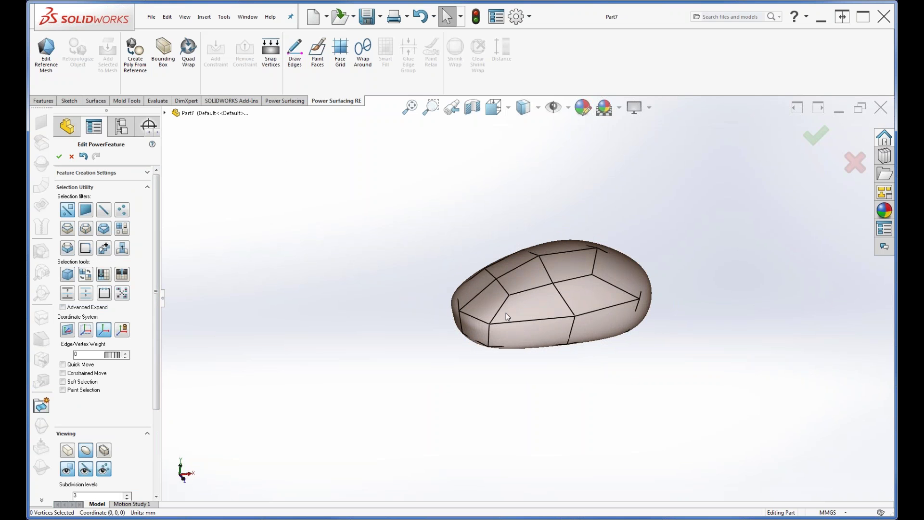
pyautogui.moveTo(320, 163); pyautogui.dragTo(688, 427)
# Step: Cancel the mesh edit, discard its changes, and close the mouse part without saving
pyautogui.click(72, 158)
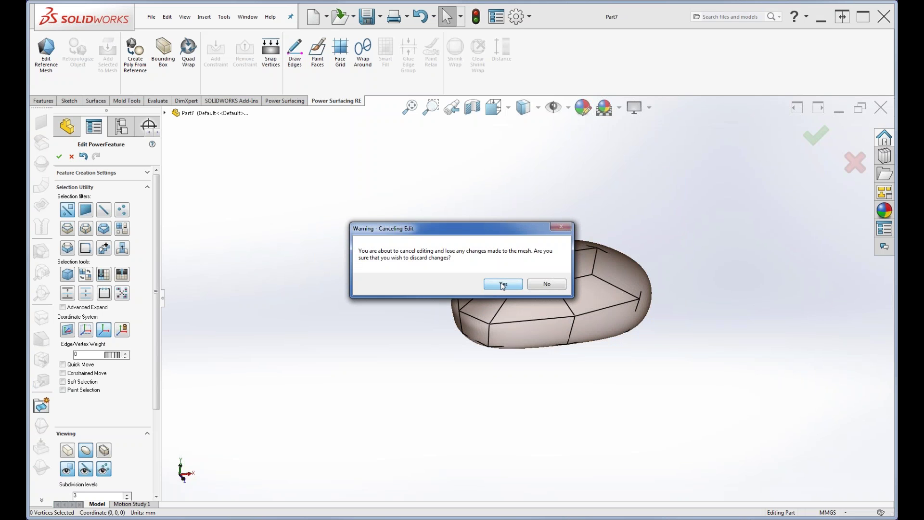
pyautogui.click(502, 285)
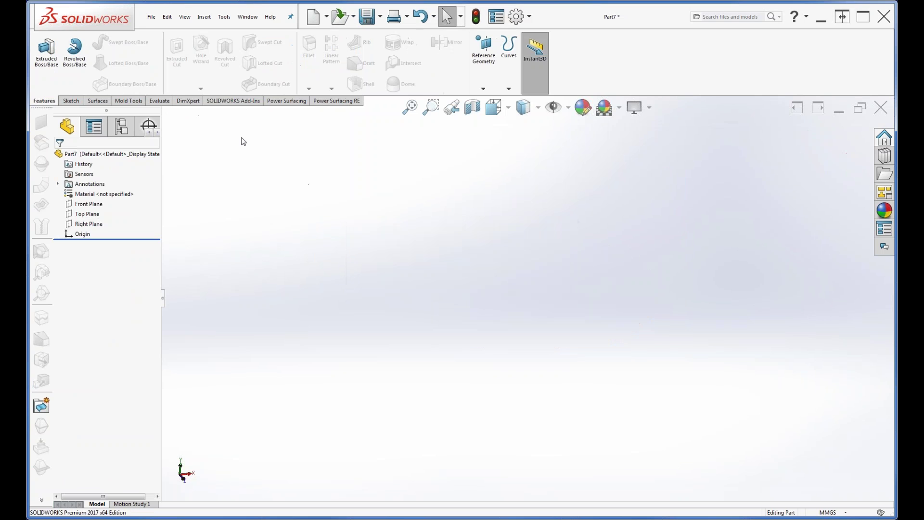
pyautogui.click(151, 16)
pyautogui.click(168, 69)
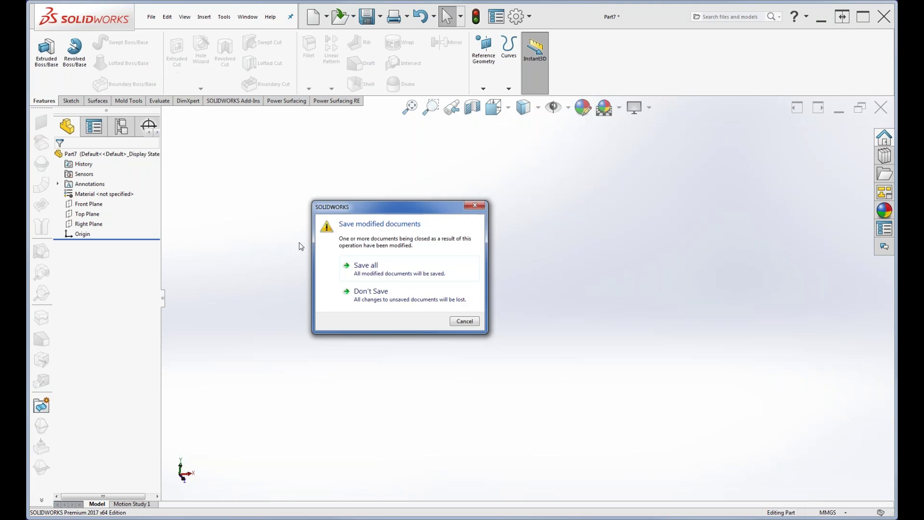
pyautogui.click(368, 299)
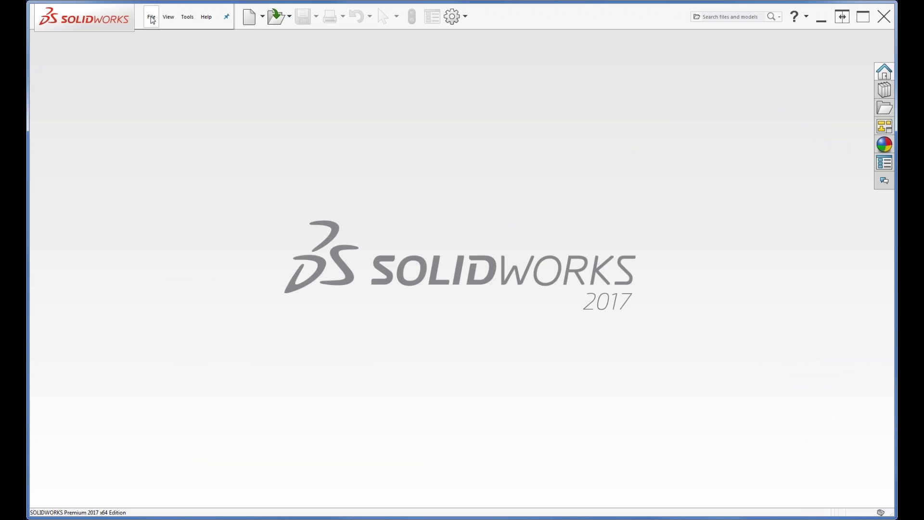
# Step: Open MouseRefMesh.obj as a PS OBJ Reference Mesh, importing it in millimetres
pyautogui.click(153, 18)
pyautogui.click(164, 48)
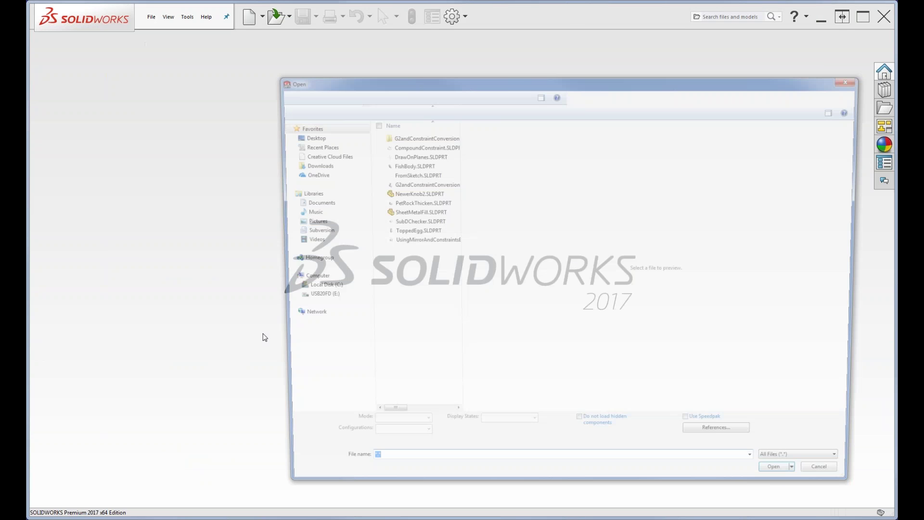
pyautogui.click(818, 470)
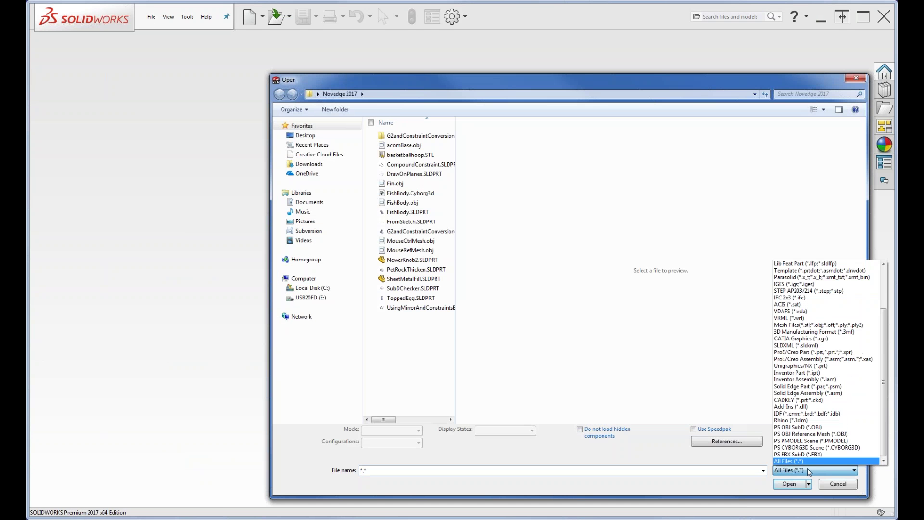
pyautogui.click(798, 440)
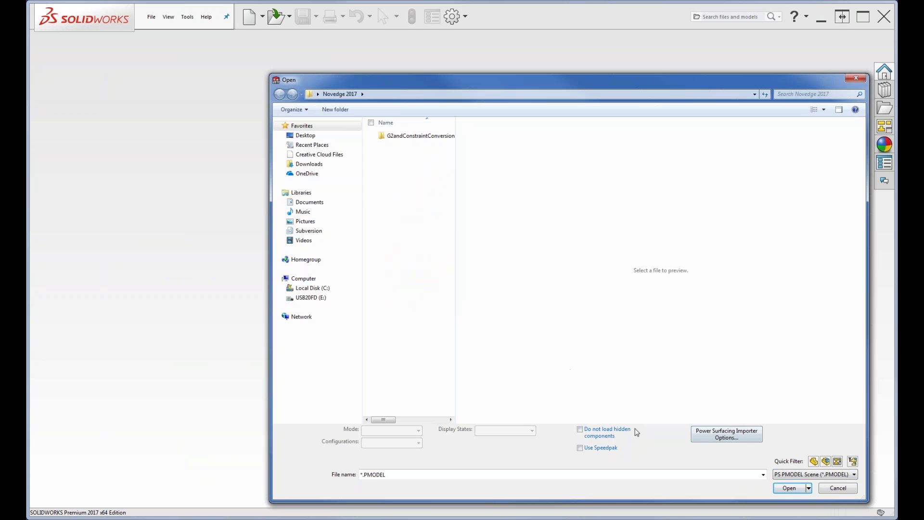
pyautogui.click(803, 475)
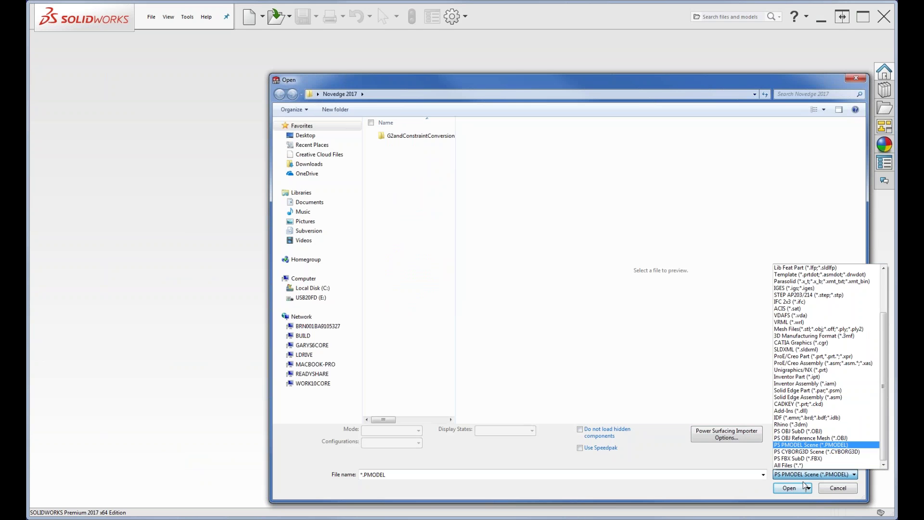
pyautogui.click(798, 438)
pyautogui.click(404, 184)
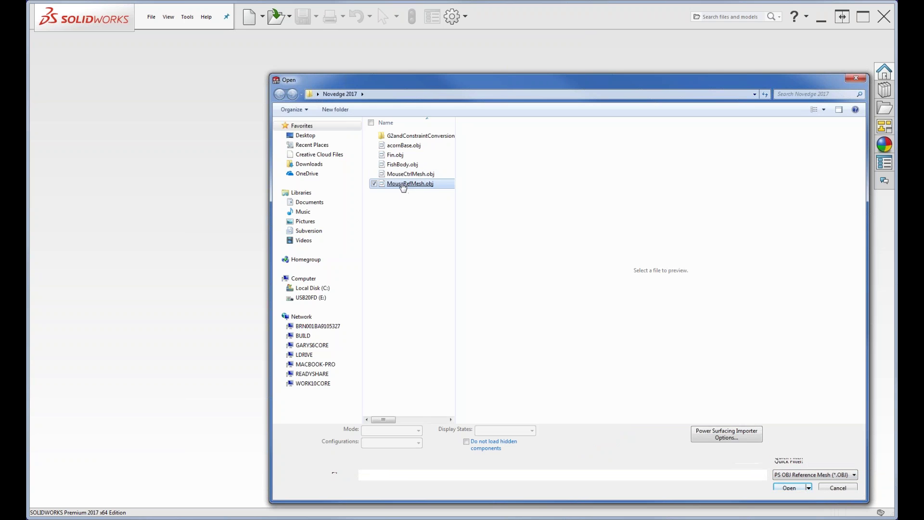
pyautogui.doubleClick(403, 185)
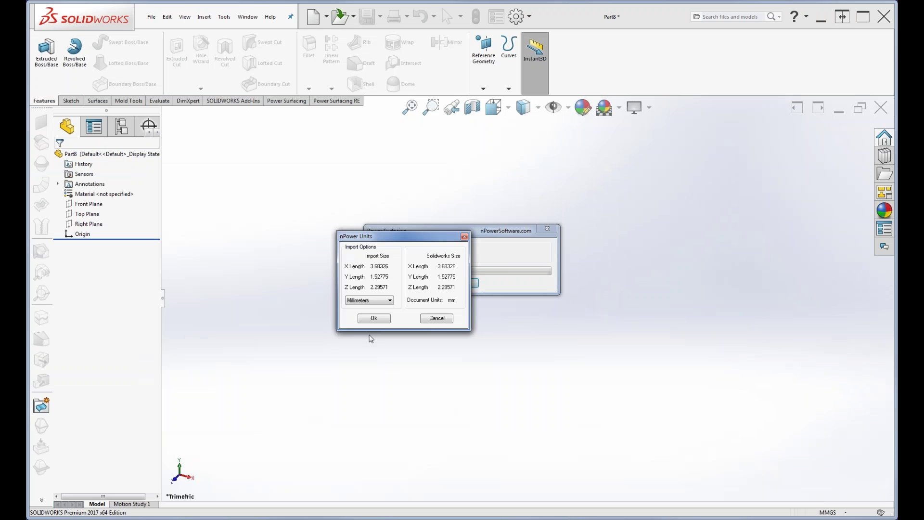
pyautogui.click(374, 319)
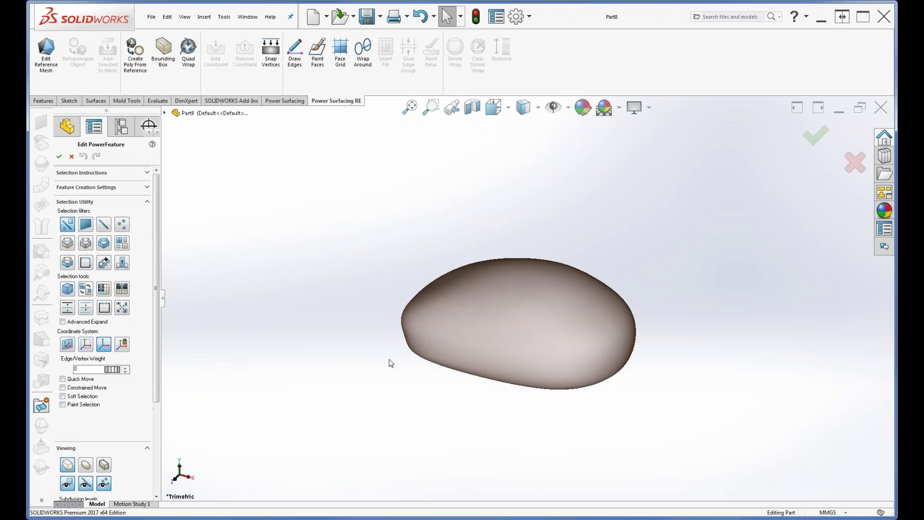
# Step: Import the mouse control mesh into the current document as a SubD mesh in millimetres
pyautogui.click(224, 17)
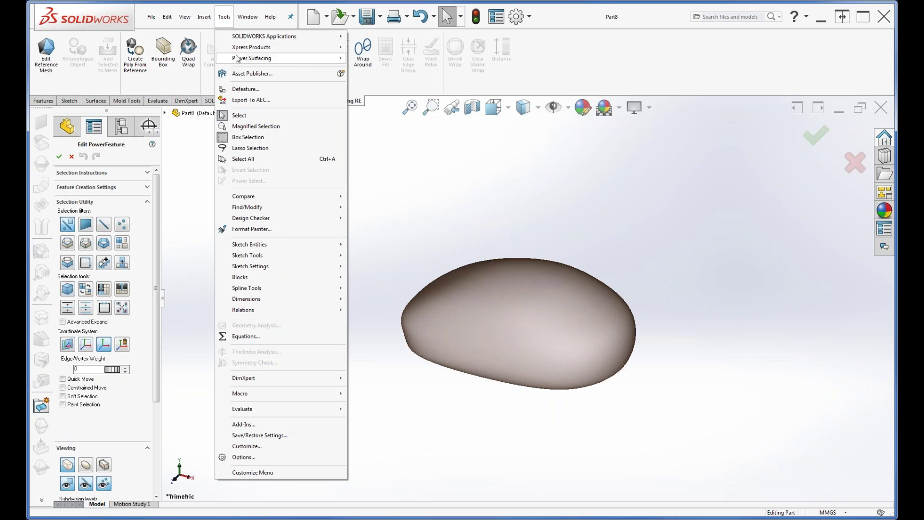
pyautogui.moveTo(293, 59)
pyautogui.moveTo(371, 77)
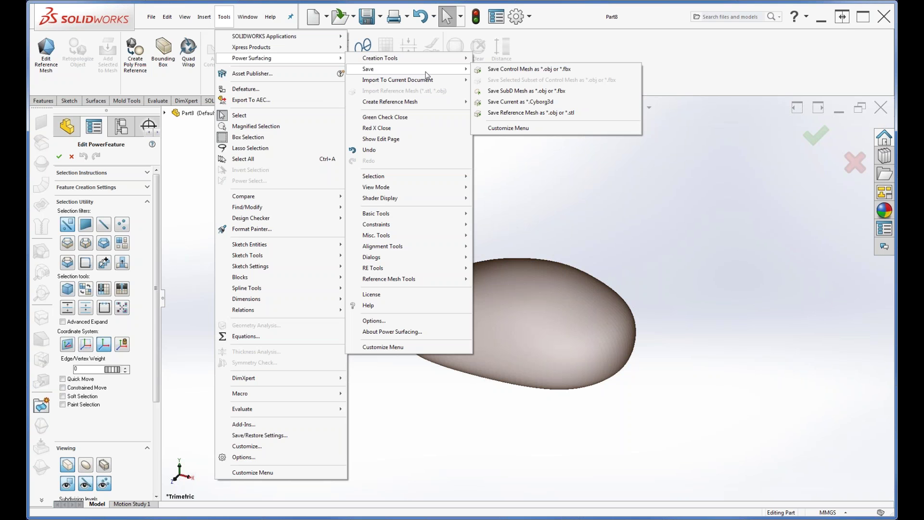
pyautogui.moveTo(420, 88)
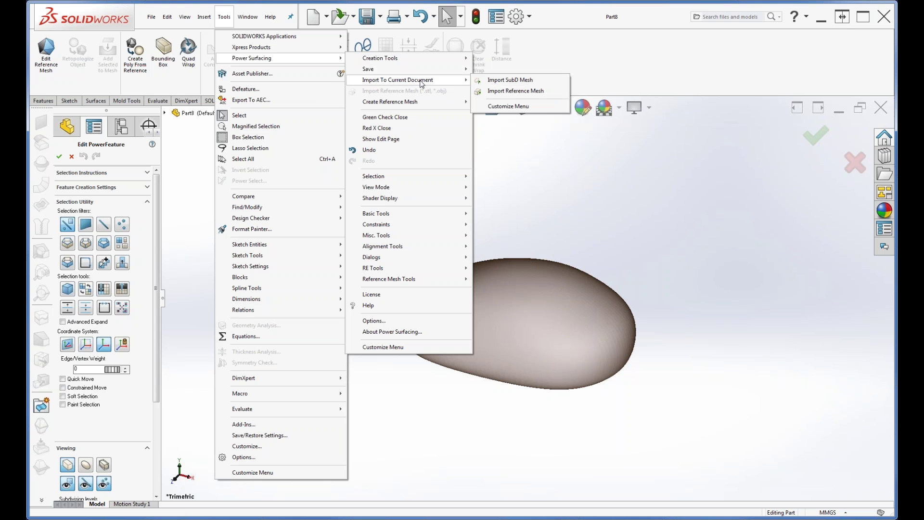
pyautogui.click(506, 82)
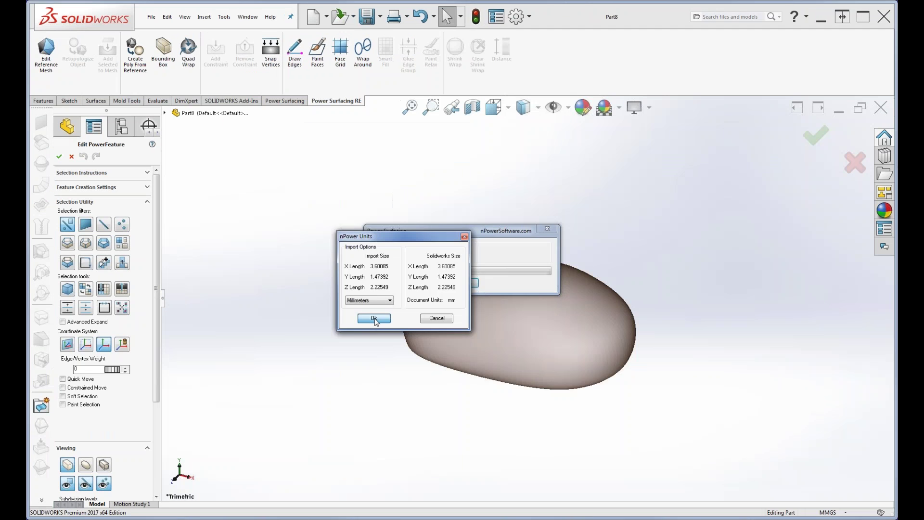
pyautogui.click(374, 320)
pyautogui.moveTo(433, 453); pyautogui.dragTo(503, 380, button='middle')
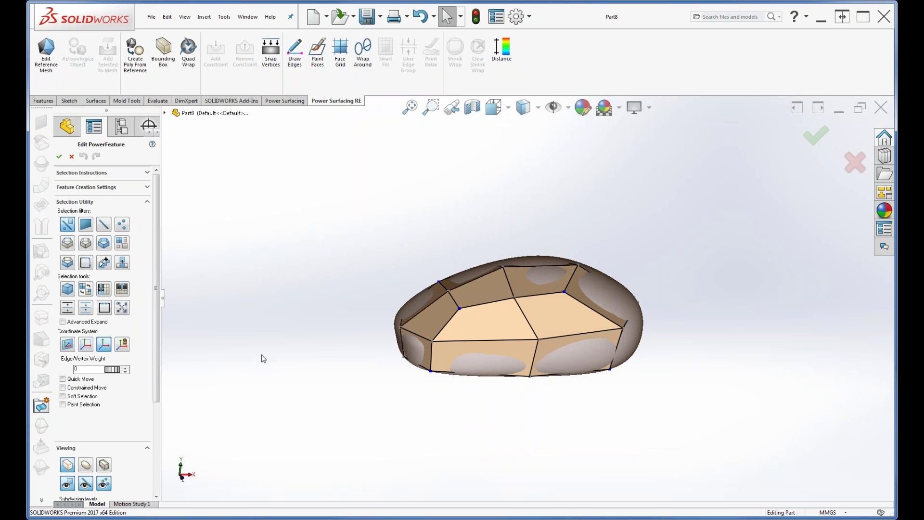
# Step: Window-select all vertices of the control mesh around the mouse
pyautogui.press('s')
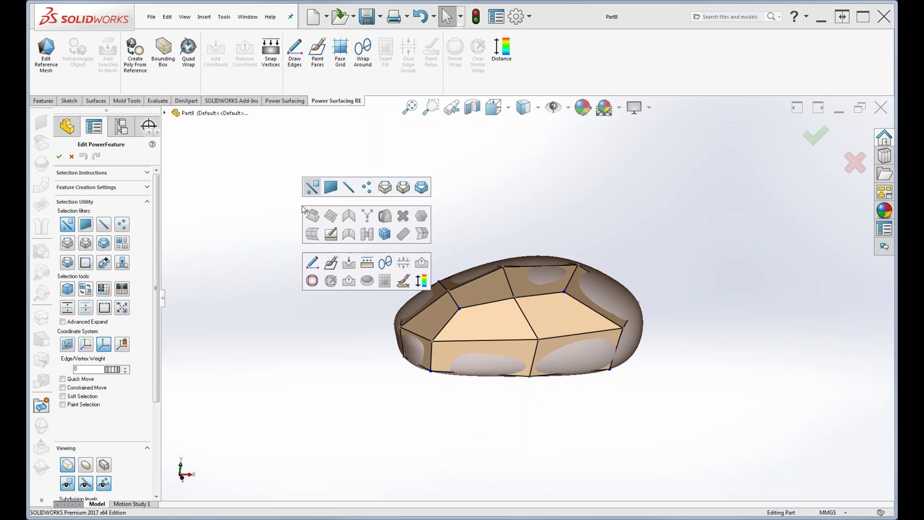
pyautogui.click(276, 352)
pyautogui.moveTo(156, 272); pyautogui.dragTo(164, 326)
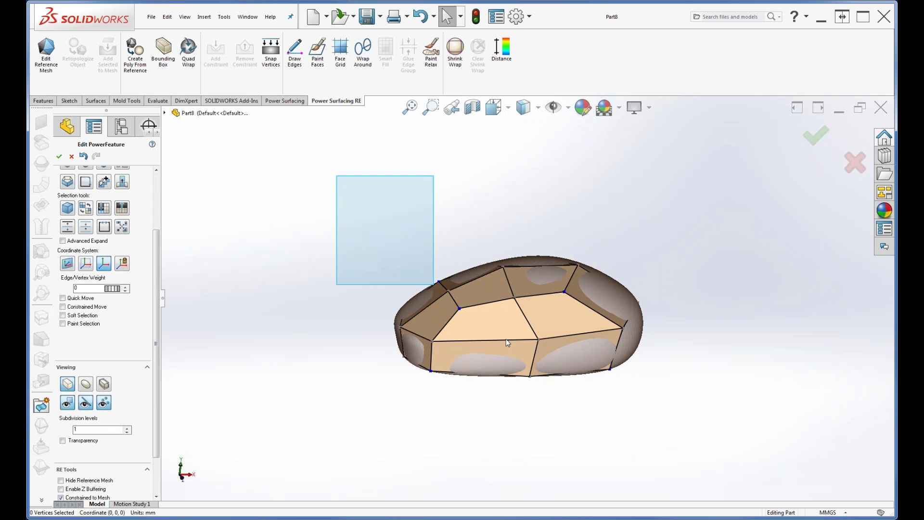
pyautogui.moveTo(714, 453); pyautogui.dragTo(337, 177)
pyautogui.press('s')
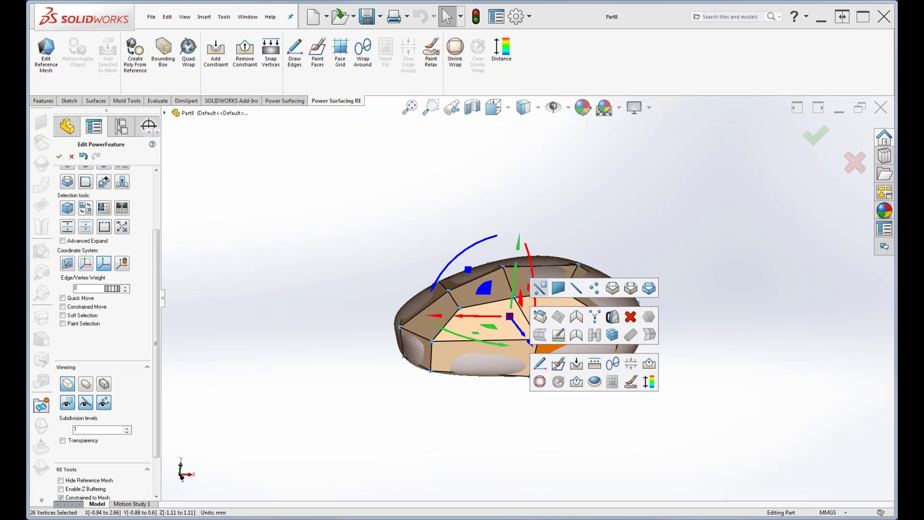
pyautogui.click(576, 364)
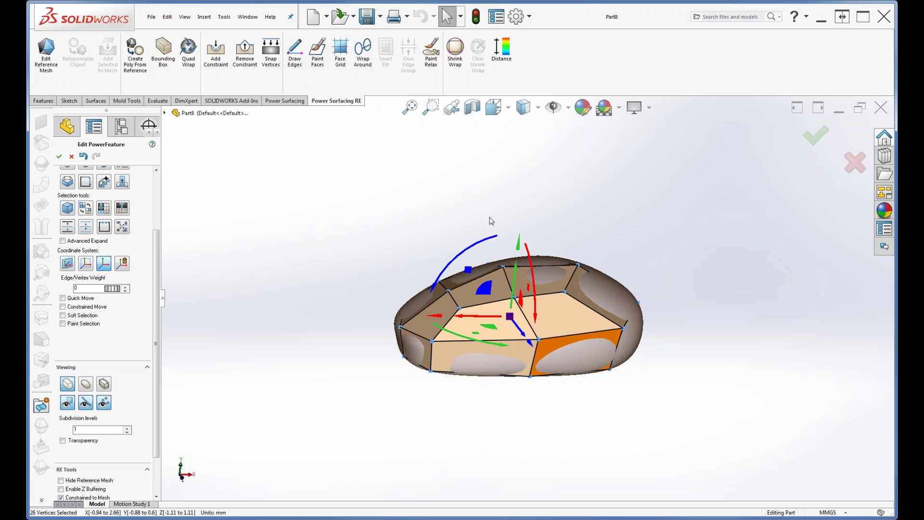
# Step: Shrink Wrap the selected control mesh onto the reference mesh at interpolation level 2 with the Default Shrink Wrap output
pyautogui.click(454, 52)
pyautogui.moveTo(453, 363); pyautogui.dragTo(450, 352, button='middle')
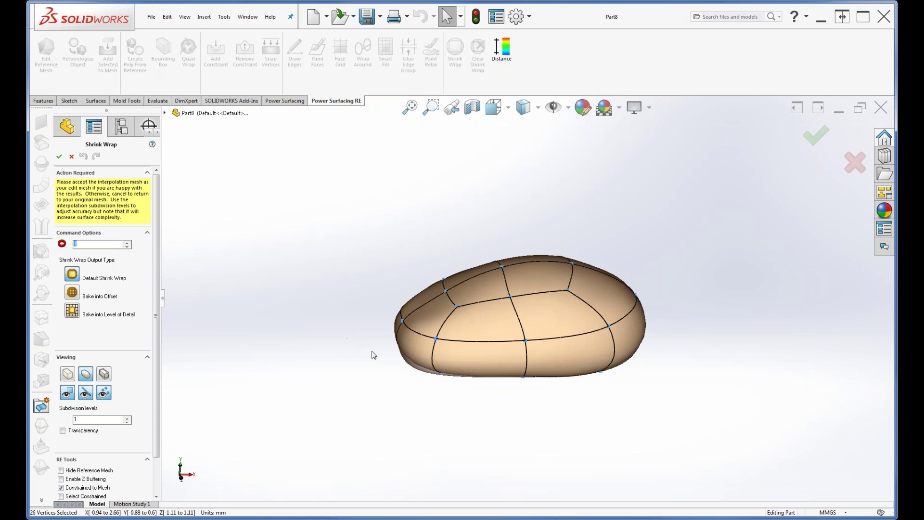
pyautogui.moveTo(432, 391); pyautogui.dragTo(430, 379, button='middle')
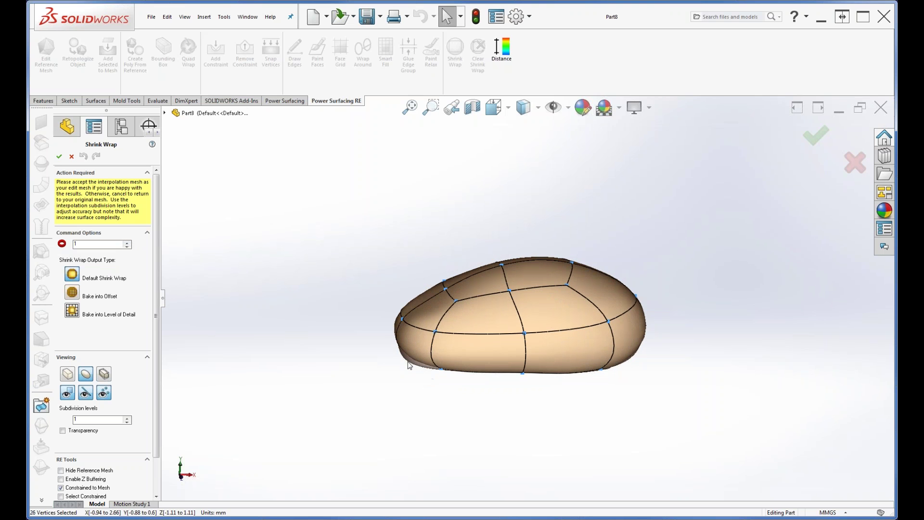
pyautogui.click(127, 242)
pyautogui.moveTo(395, 318); pyautogui.dragTo(383, 506, button='middle')
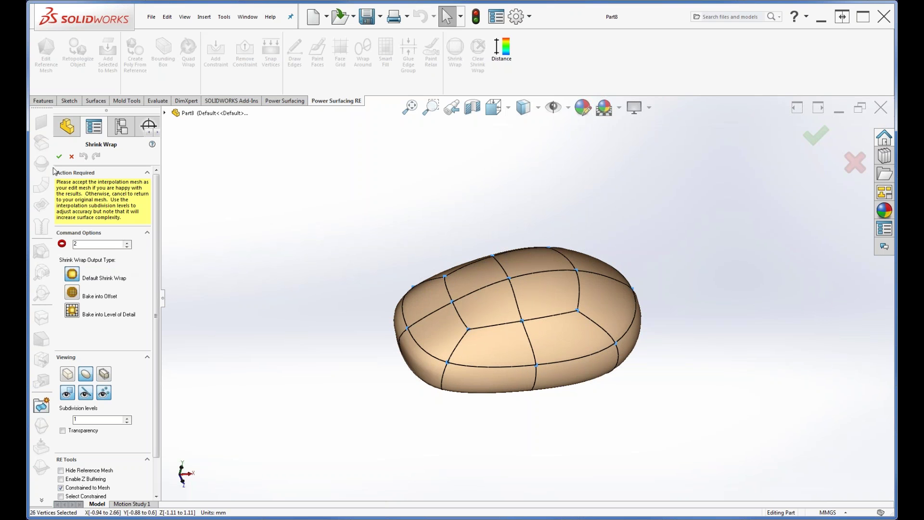
pyautogui.click(60, 157)
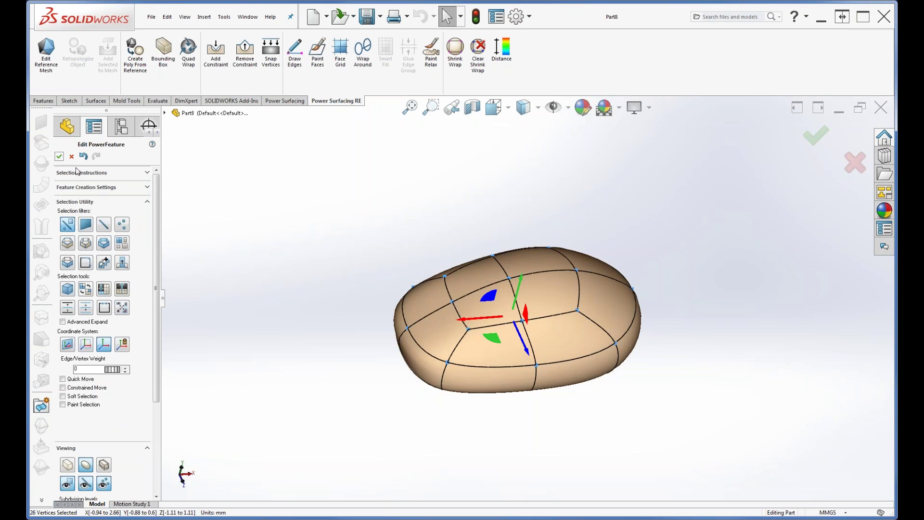
# Step: Accept the mesh edit to convert the mouse shape into a SOLIDWORKS body
pyautogui.click(59, 156)
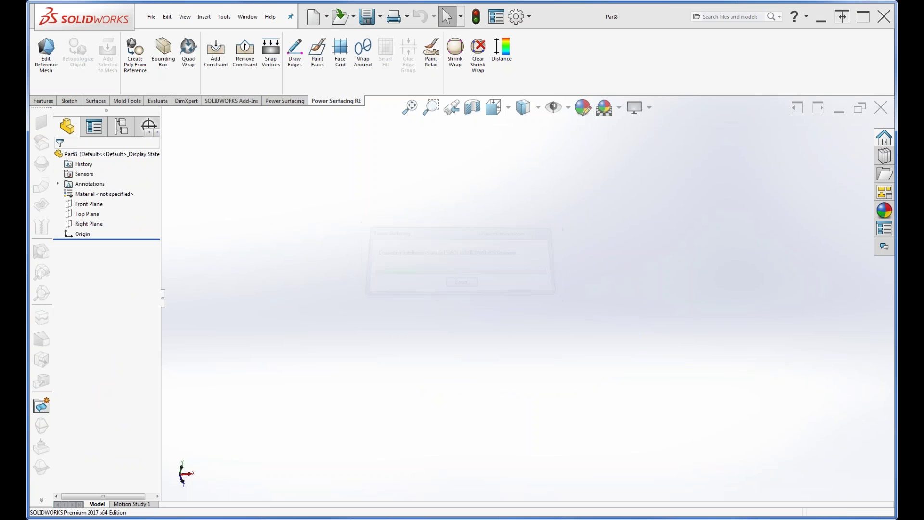
pyautogui.moveTo(518, 274); pyautogui.dragTo(539, 284, button='middle')
pyautogui.press('Escape')
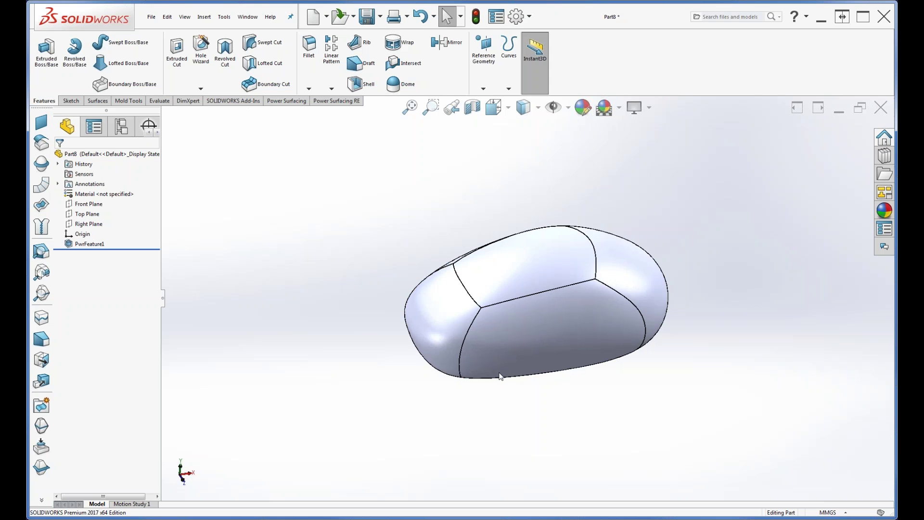
# Step: Reopen the mouse's power feature for editing and clear its shrink wrap
pyautogui.click(92, 245)
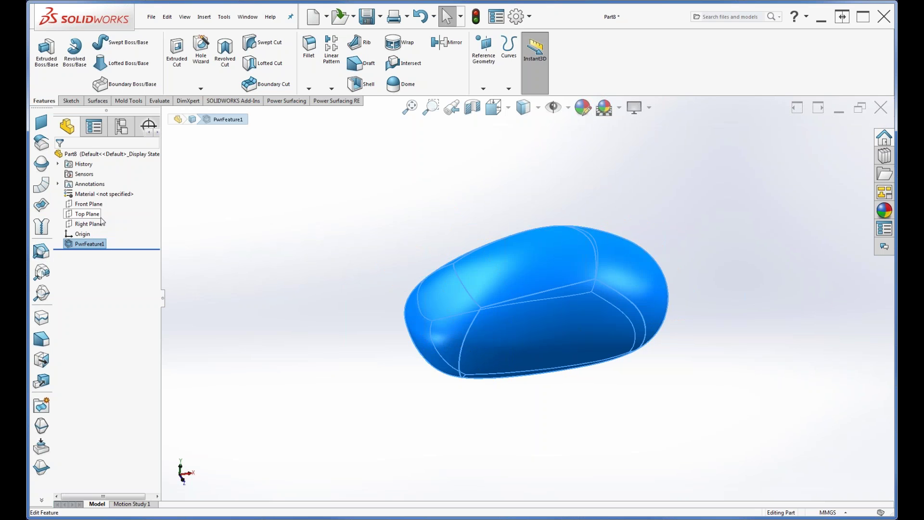
pyautogui.click(96, 216)
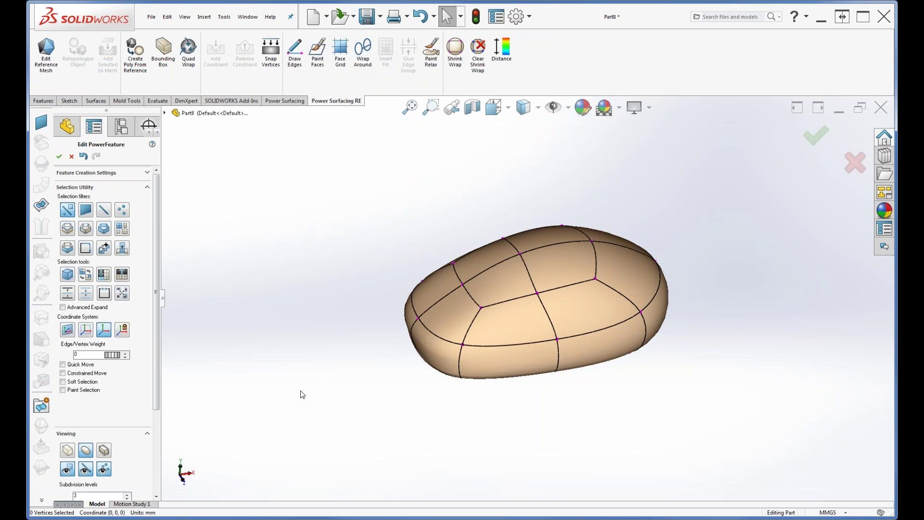
pyautogui.click(477, 54)
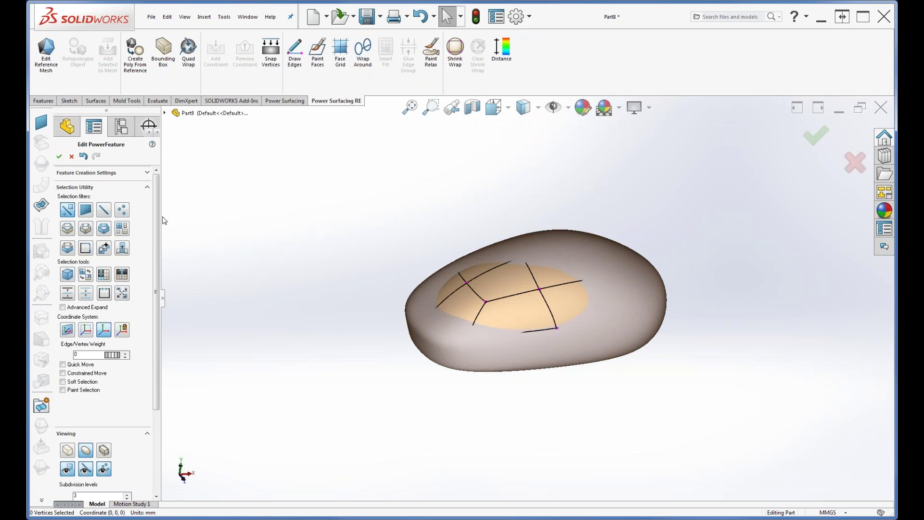
pyautogui.scroll(-3, 157, 257)
pyautogui.scroll(3, 157, 258)
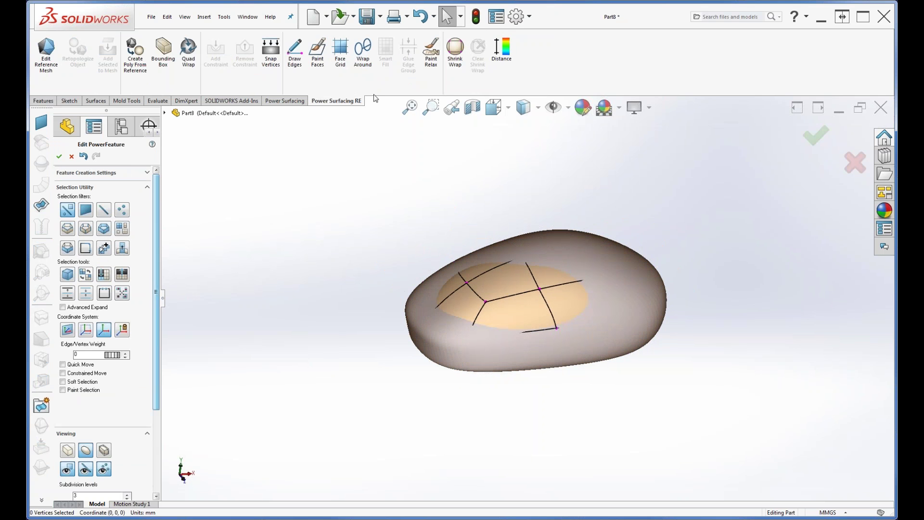
# Step: Shrink Wrap the mouse mesh at interpolation level 2 with the Bake into Offset output and accept it
pyautogui.click(453, 52)
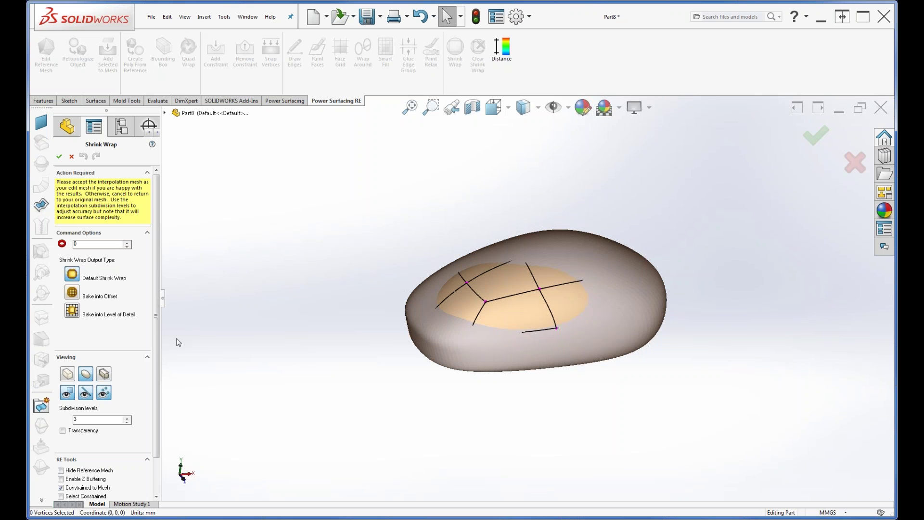
pyautogui.click(128, 243)
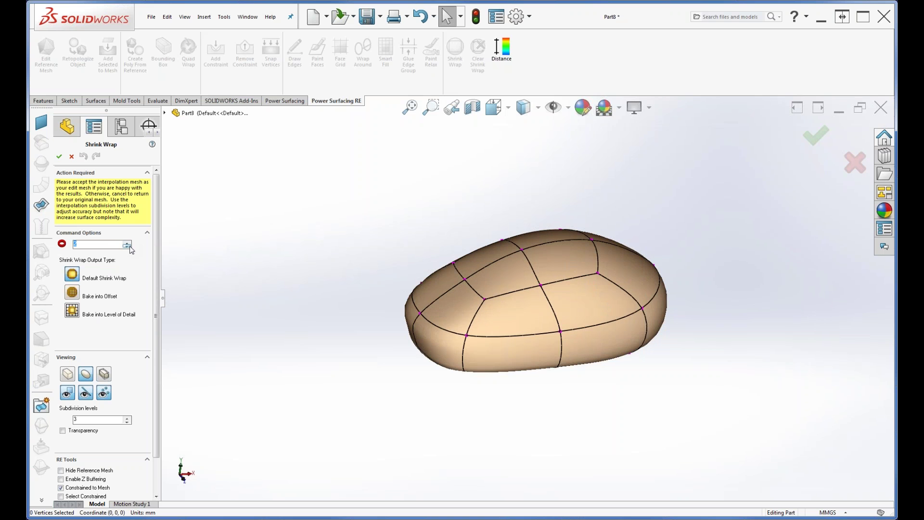
pyautogui.moveTo(344, 362); pyautogui.dragTo(306, 401, button='middle')
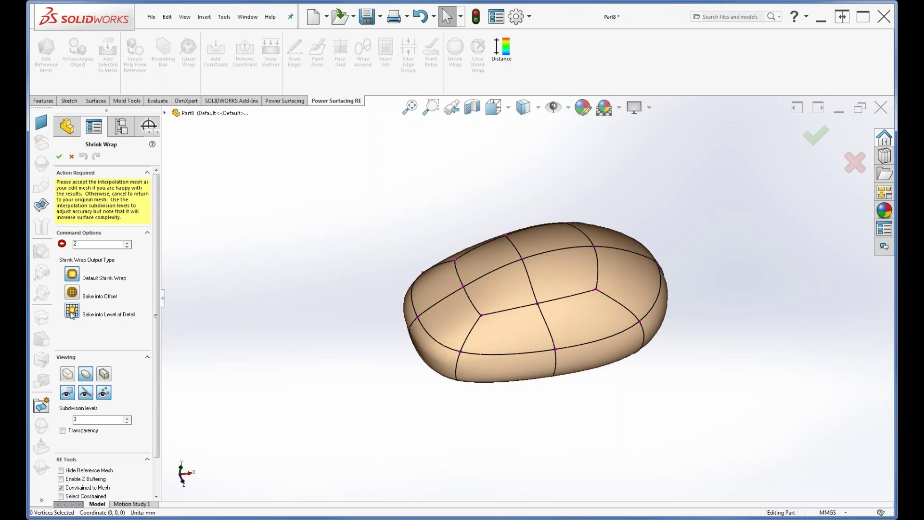
pyautogui.click(75, 293)
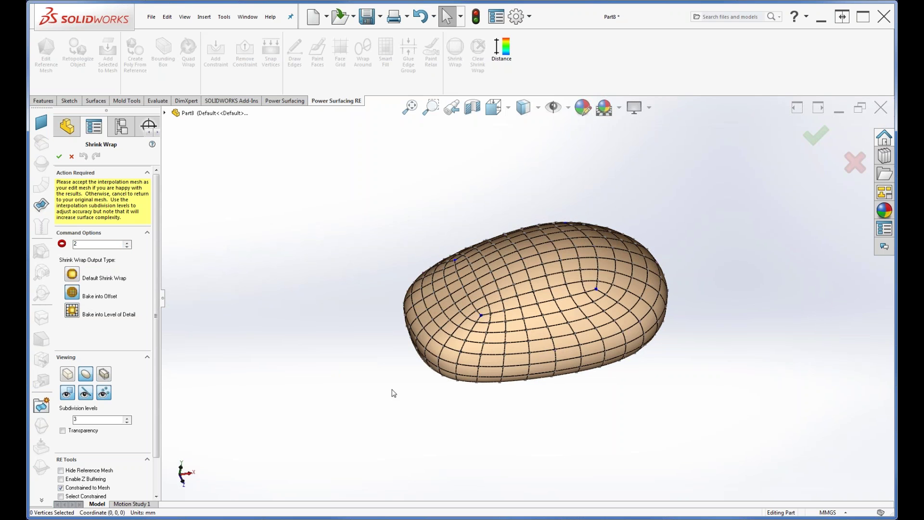
pyautogui.moveTo(445, 416)
pyautogui.mouseDown(button='middle')
pyautogui.moveTo(440, 324)
pyautogui.moveTo(440, 415)
pyautogui.mouseUp(button='middle')
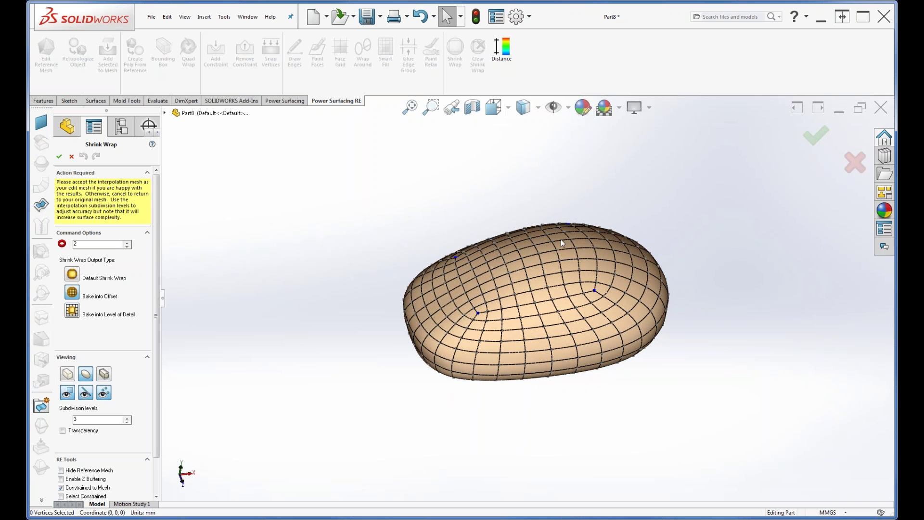
pyautogui.click(59, 156)
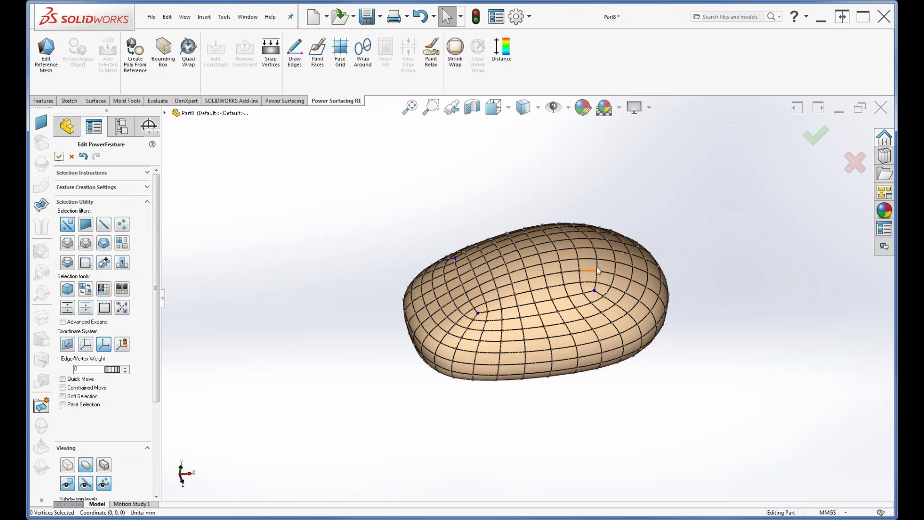
# Step: Switch to face selection and select a row of five adjacent faces along the top of the mouse
pyautogui.press('s')
pyautogui.click(564, 235)
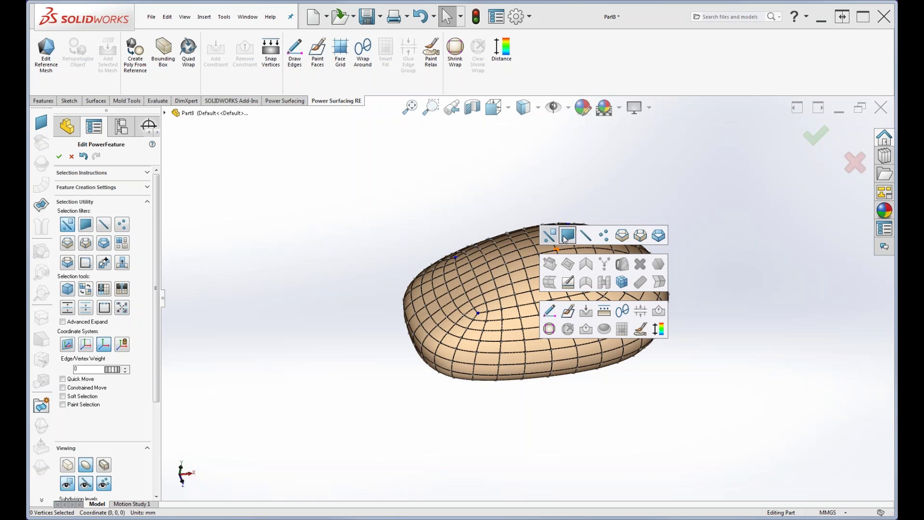
pyautogui.click(546, 248)
pyautogui.keyDown('ctrl'); pyautogui.click(576, 247); pyautogui.keyUp('ctrl')
pyautogui.keyDown('ctrl'); pyautogui.click(528, 251); pyautogui.keyUp('ctrl')
pyautogui.keyDown('ctrl'); pyautogui.click(600, 244); pyautogui.keyUp('ctrl')
# Step: Extrude the selected top faces upward about 0.6 mm and widen the extruded end along X to about 1.8 mm
pyautogui.press('s')
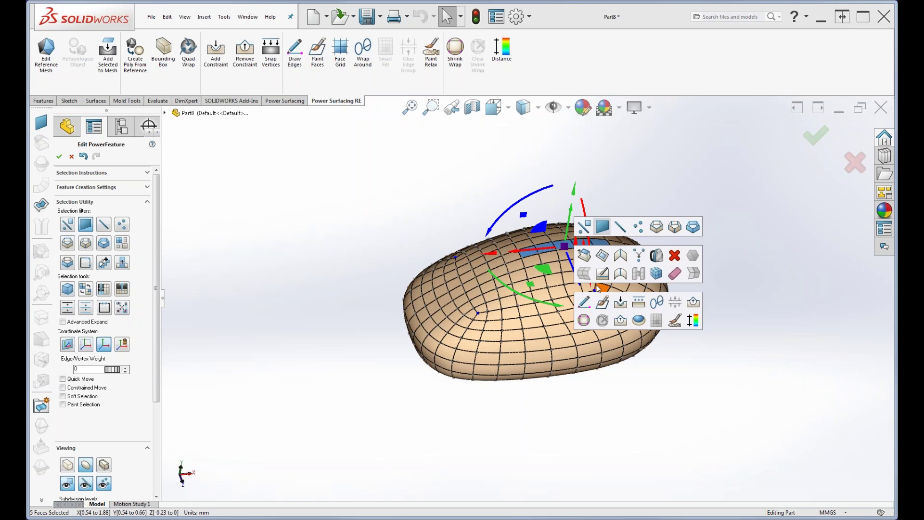
pyautogui.click(585, 257)
pyautogui.moveTo(570, 215); pyautogui.dragTo(588, 198)
pyautogui.press('Return')
pyautogui.moveTo(497, 220); pyautogui.dragTo(475, 223)
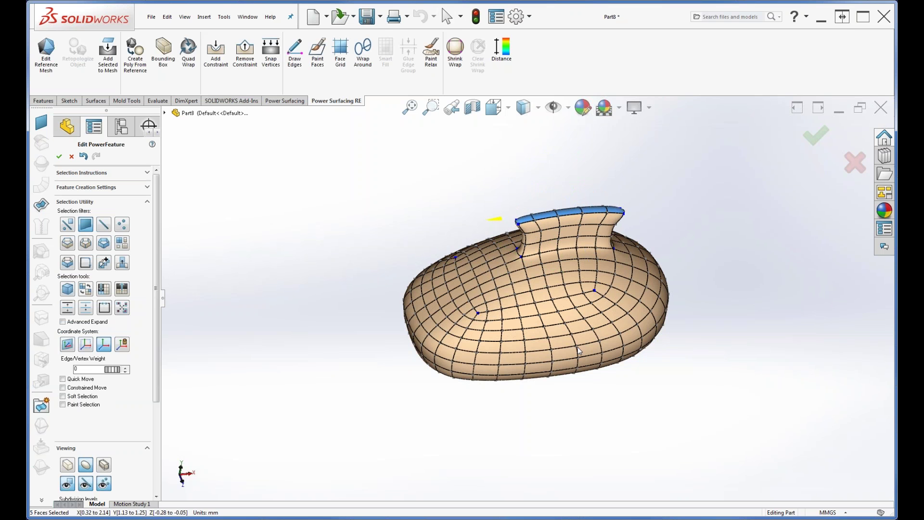
# Step: Undo the widened extrusion of the mouse's top faces and the Bake into Offset shrink wrap
pyautogui.moveTo(535, 332); pyautogui.dragTo(558, 308, button='middle')
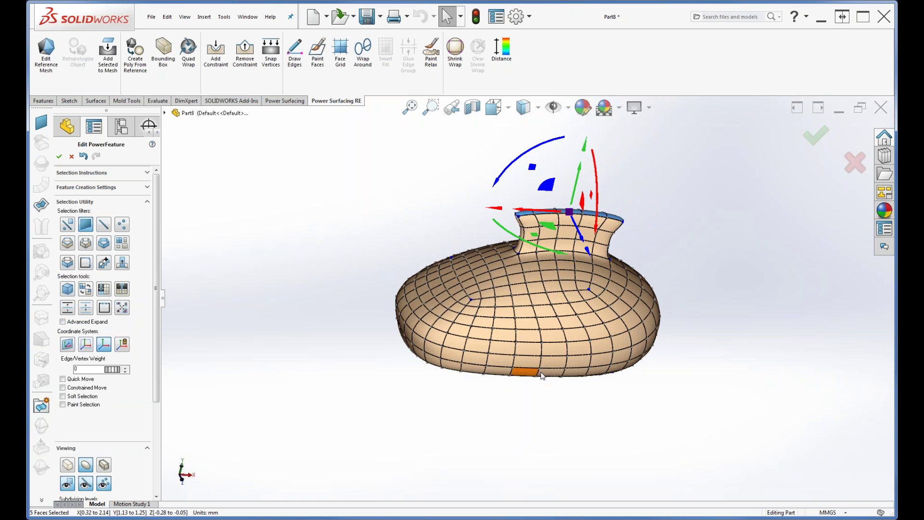
pyautogui.moveTo(540, 376); pyautogui.dragTo(553, 371, button='middle')
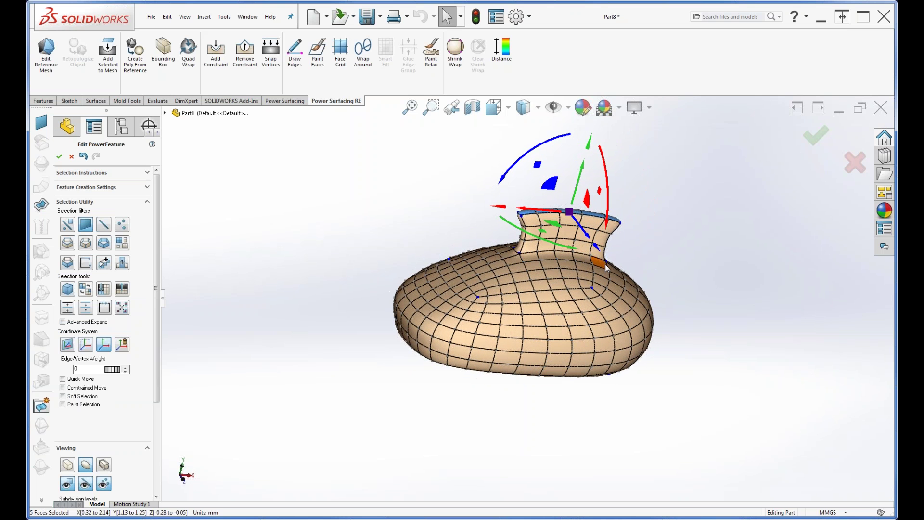
pyautogui.moveTo(437, 263); pyautogui.dragTo(511, 389, button='middle')
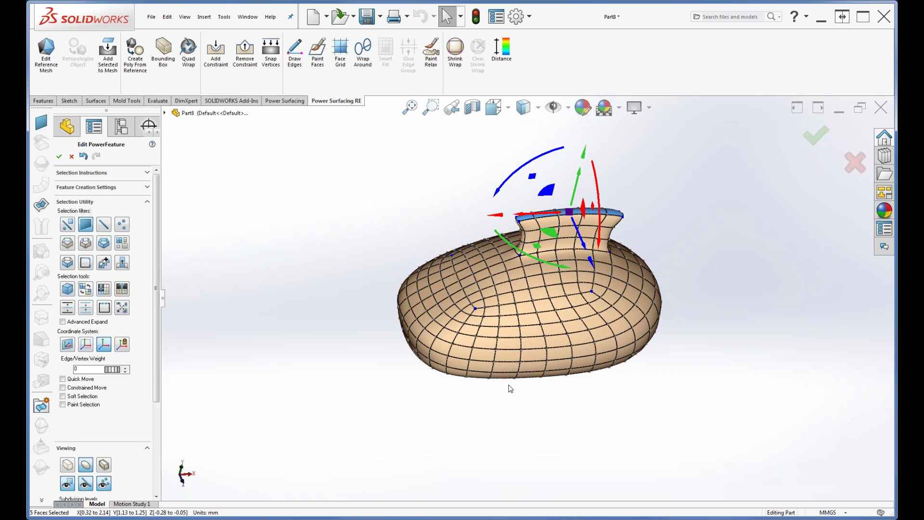
pyautogui.moveTo(488, 313); pyautogui.dragTo(488, 278, button='middle')
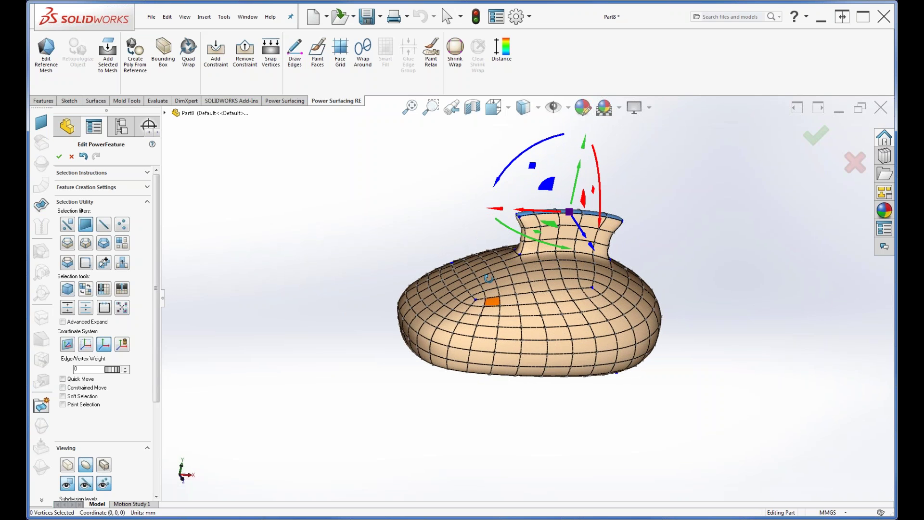
pyautogui.click(84, 157)
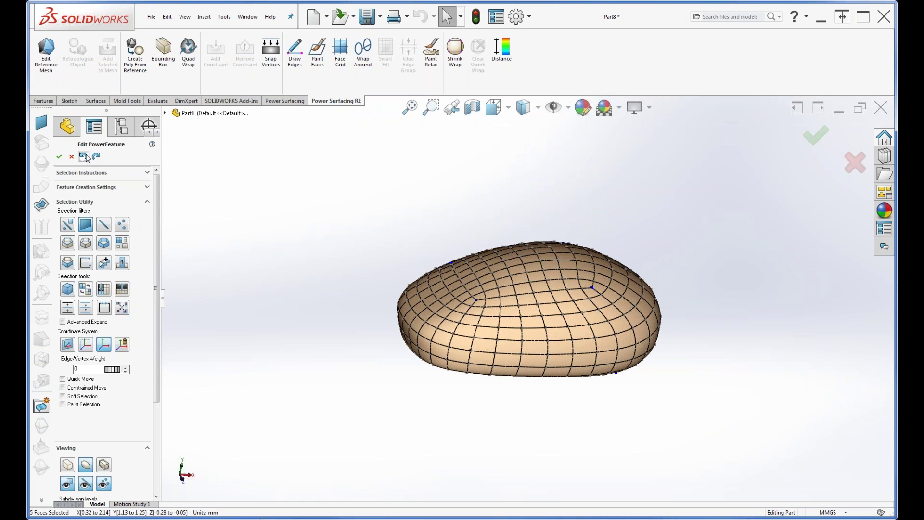
pyautogui.click(84, 157)
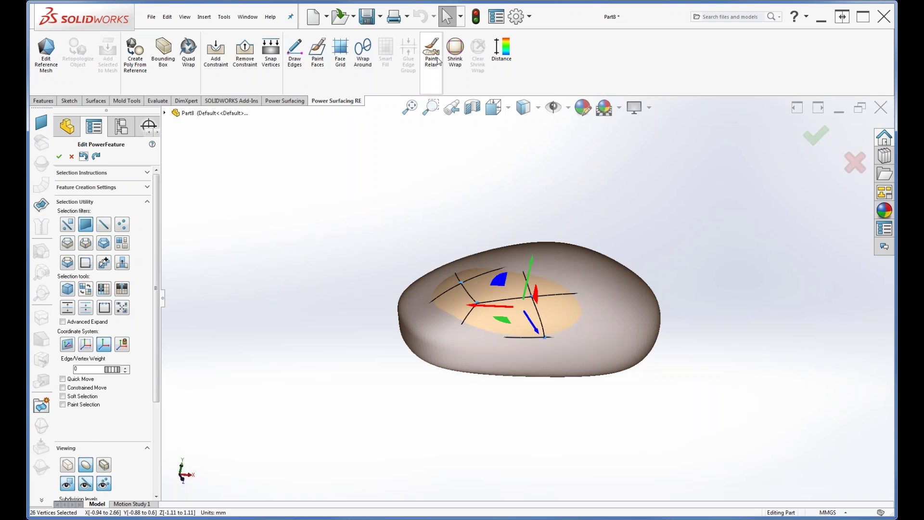
# Step: Shrink Wrap the mouse mesh at interpolation level 2 with the Bake into Level of Detail output and accept it
pyautogui.click(455, 53)
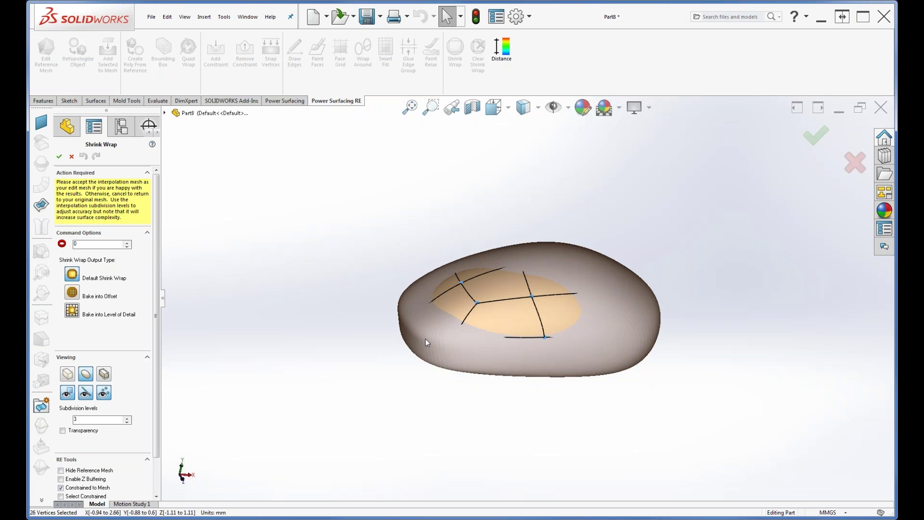
pyautogui.click(126, 243)
pyautogui.click(127, 243)
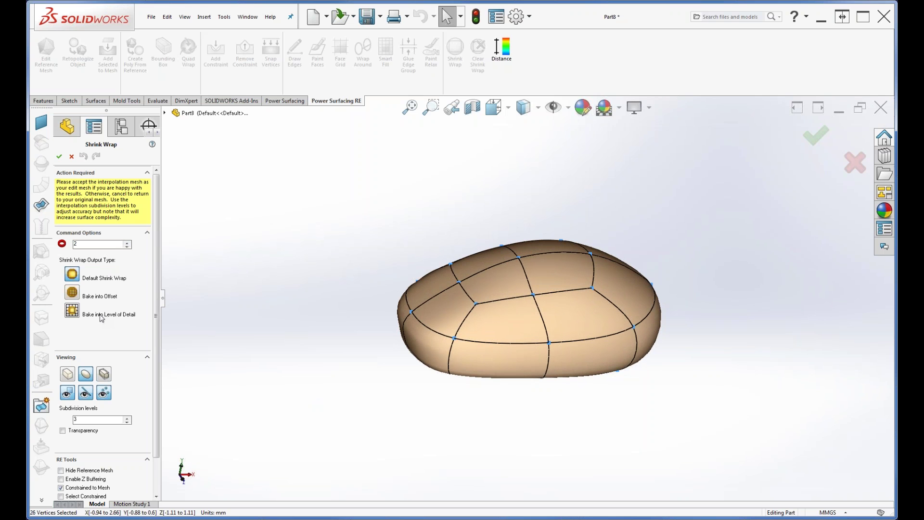
pyautogui.click(74, 312)
pyautogui.moveTo(514, 410)
pyautogui.mouseDown(button='middle')
pyautogui.moveTo(512, 393)
pyautogui.moveTo(518, 409)
pyautogui.mouseUp(button='middle')
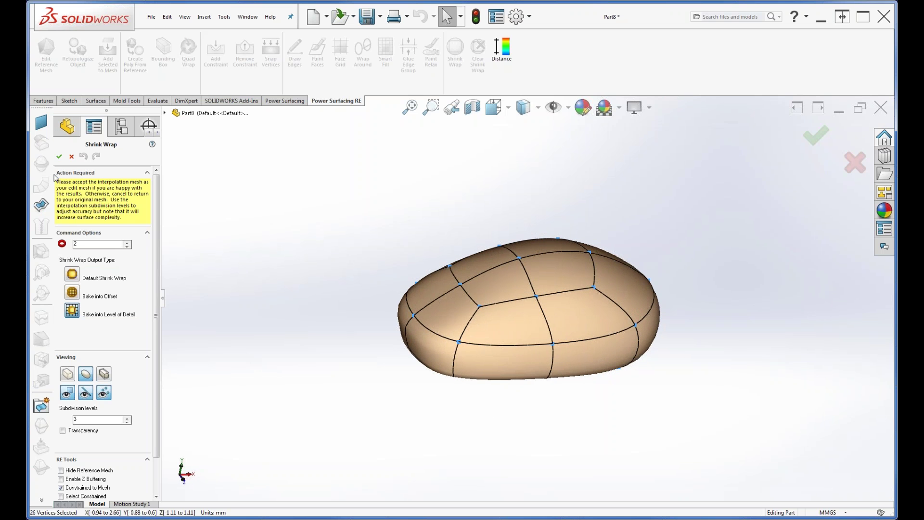
pyautogui.click(59, 157)
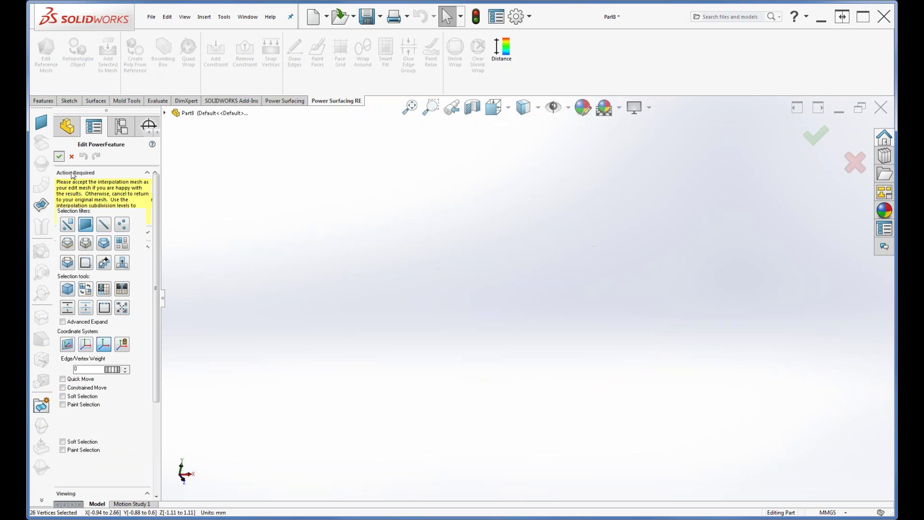
# Step: Start editing the mouse mesh at Level Of Detail Two
pyautogui.moveTo(518, 441); pyautogui.dragTo(506, 423, button='middle')
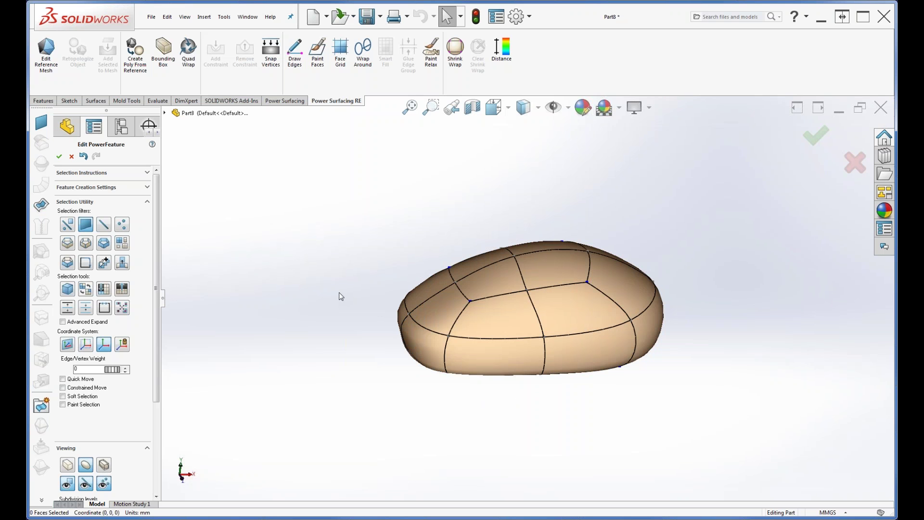
pyautogui.moveTo(347, 336); pyautogui.dragTo(347, 344, button='middle')
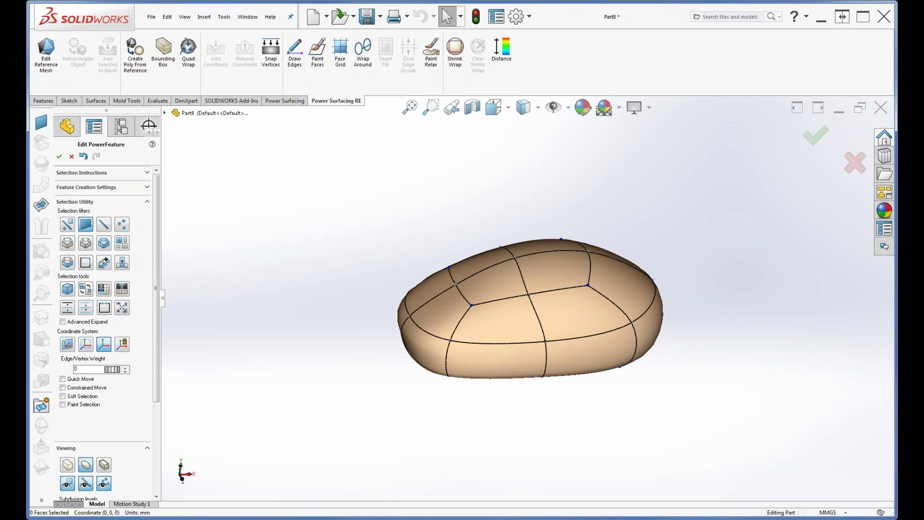
pyautogui.click(285, 101)
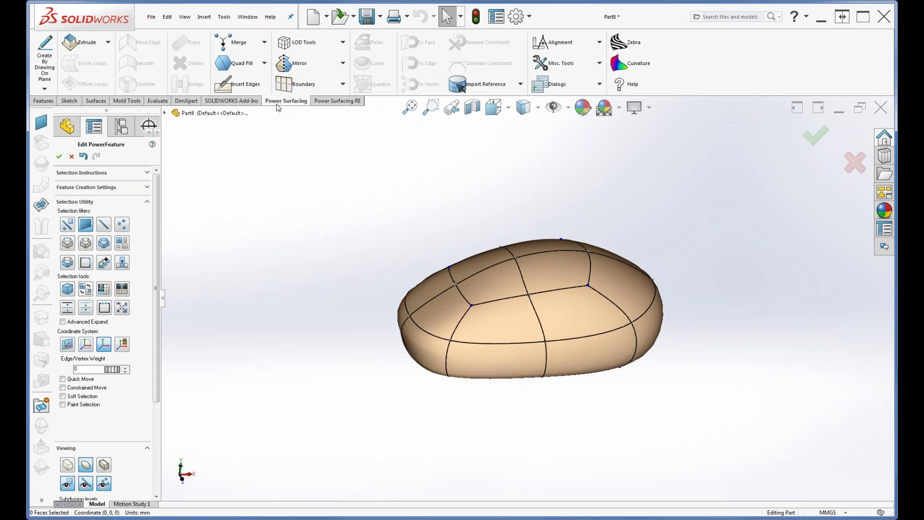
pyautogui.click(343, 43)
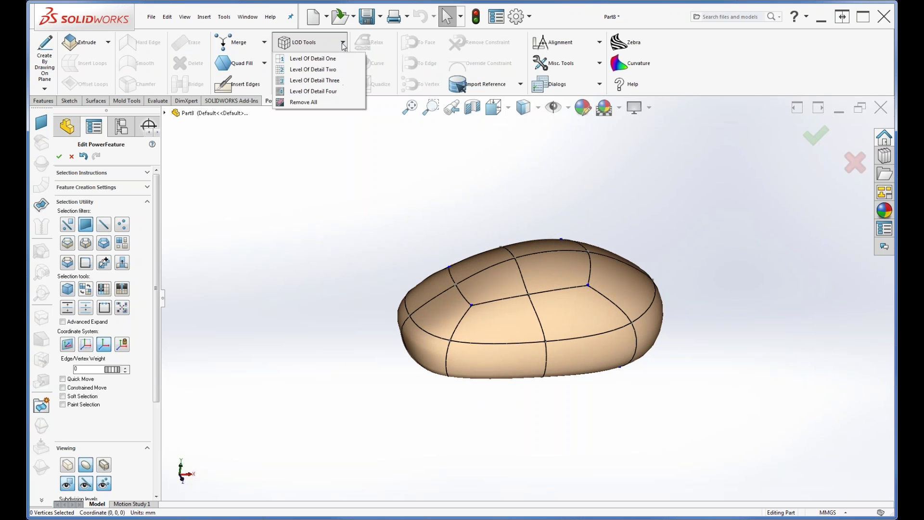
pyautogui.click(319, 71)
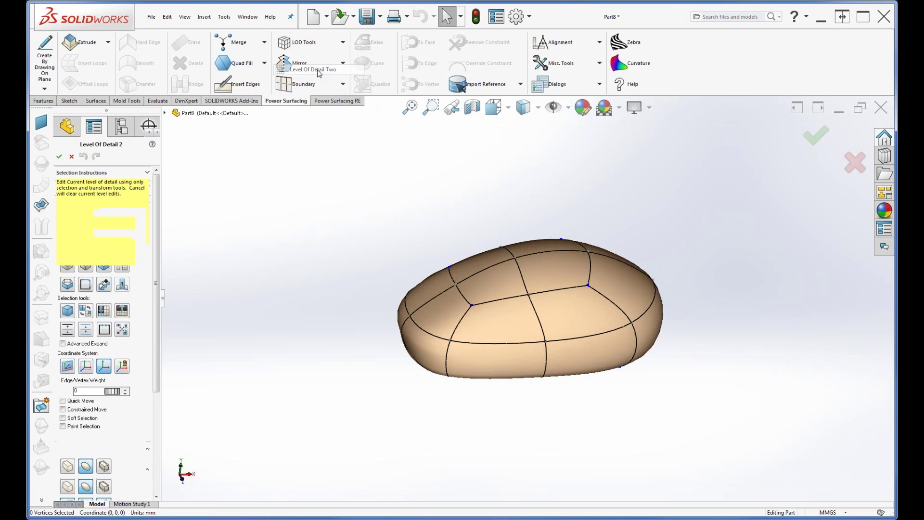
# Step: Select two adjacent rows of five faces on top of the mouse and pull them upward to form a bump
pyautogui.moveTo(640, 299); pyautogui.dragTo(646, 350, button='middle')
pyautogui.click(571, 251)
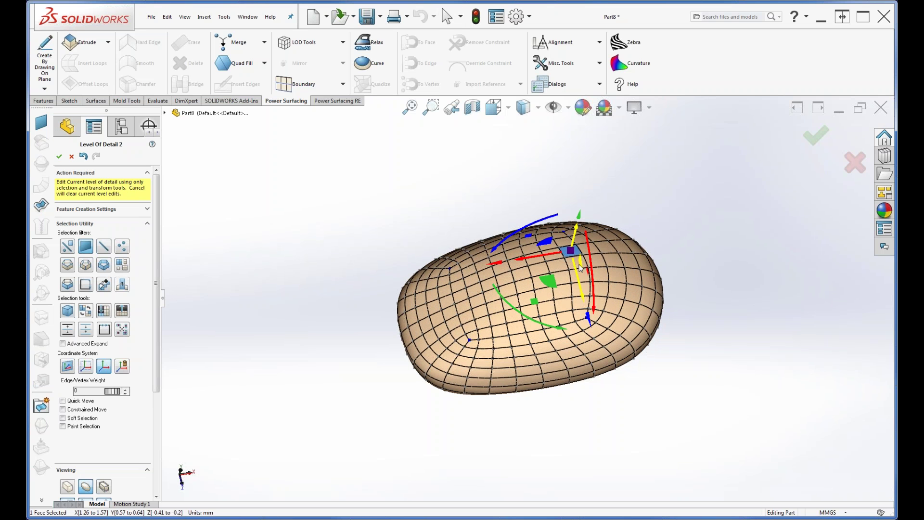
pyautogui.keyDown('ctrl'); pyautogui.click(553, 253); pyautogui.keyUp('ctrl')
pyautogui.keyDown('ctrl'); pyautogui.click(535, 259); pyautogui.keyUp('ctrl')
pyautogui.keyDown('ctrl'); pyautogui.click(593, 249); pyautogui.keyUp('ctrl')
pyautogui.keyDown('ctrl'); pyautogui.click(607, 248); pyautogui.keyUp('ctrl')
pyautogui.keyDown('ctrl'); pyautogui.click(608, 257); pyautogui.keyUp('ctrl')
pyautogui.keyDown('ctrl'); pyautogui.click(597, 261); pyautogui.keyUp('ctrl')
pyautogui.keyDown('ctrl'); pyautogui.click(576, 263); pyautogui.keyUp('ctrl')
pyautogui.keyDown('ctrl'); pyautogui.click(559, 265); pyautogui.keyUp('ctrl')
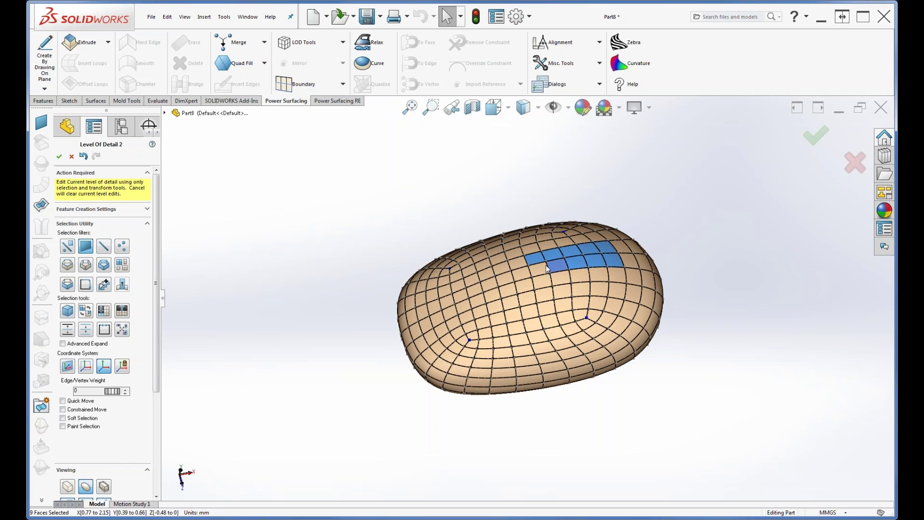
pyautogui.keyDown('ctrl'); pyautogui.click(537, 268); pyautogui.keyUp('ctrl')
pyautogui.moveTo(570, 293); pyautogui.dragTo(582, 239, button='middle')
pyautogui.moveTo(584, 238); pyautogui.dragTo(584, 212)
# Step: Turn the level of detail off and set the mouse mesh's subdivision levels to 4
pyautogui.moveTo(525, 315); pyautogui.dragTo(538, 340, button='middle')
pyautogui.click(343, 44)
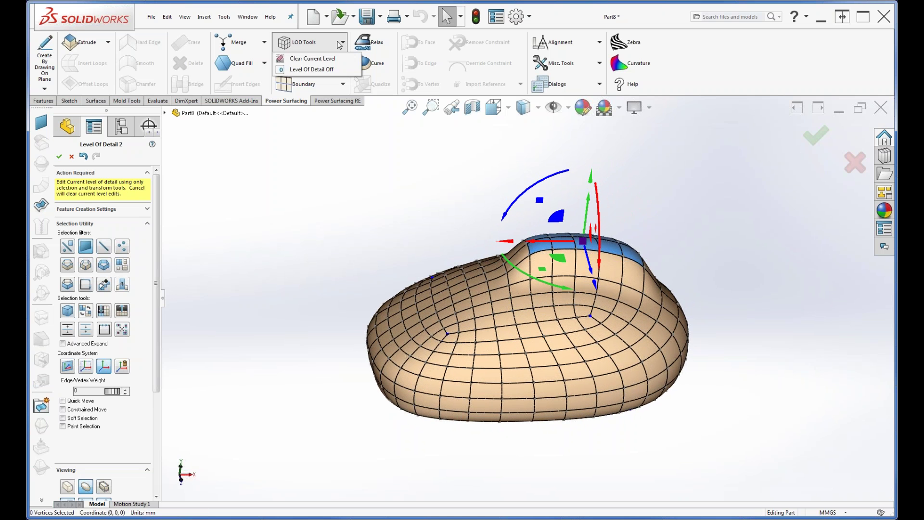
pyautogui.click(307, 70)
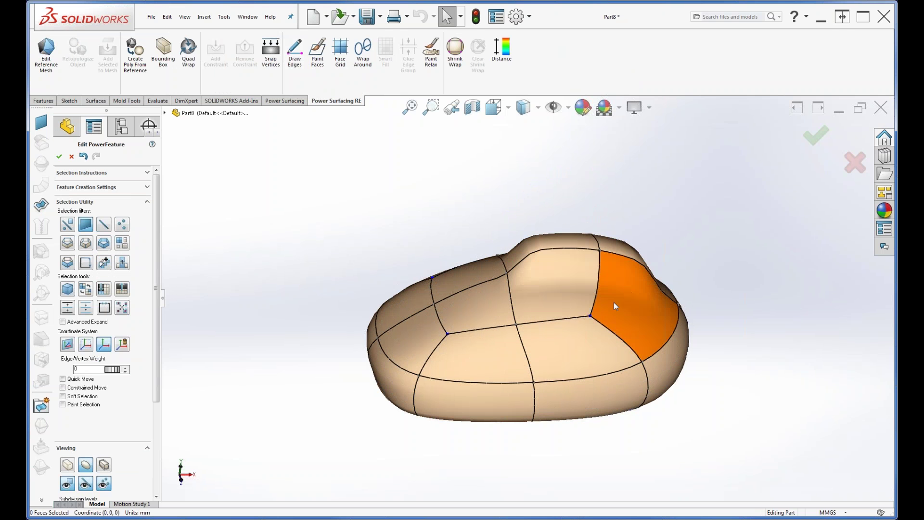
pyautogui.moveTo(518, 377); pyautogui.dragTo(332, 347, button='middle')
pyautogui.scroll(-5, 115, 386)
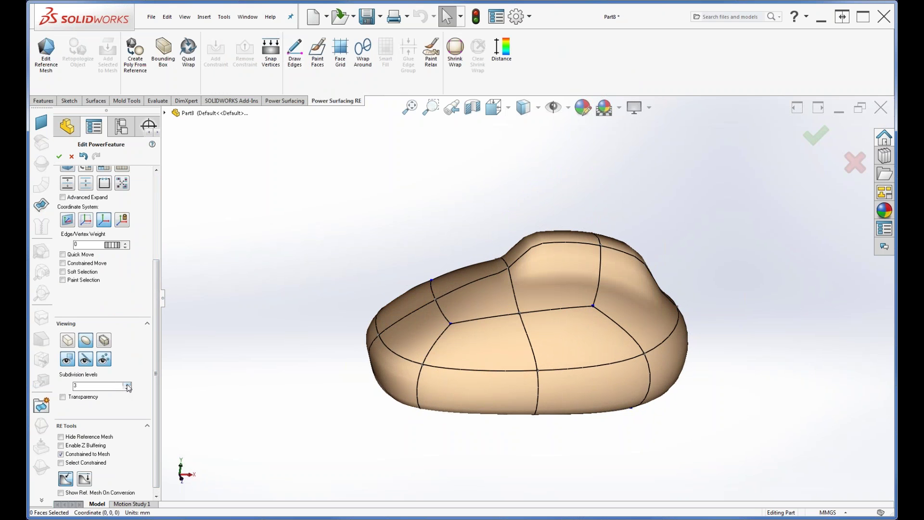
pyautogui.click(128, 384)
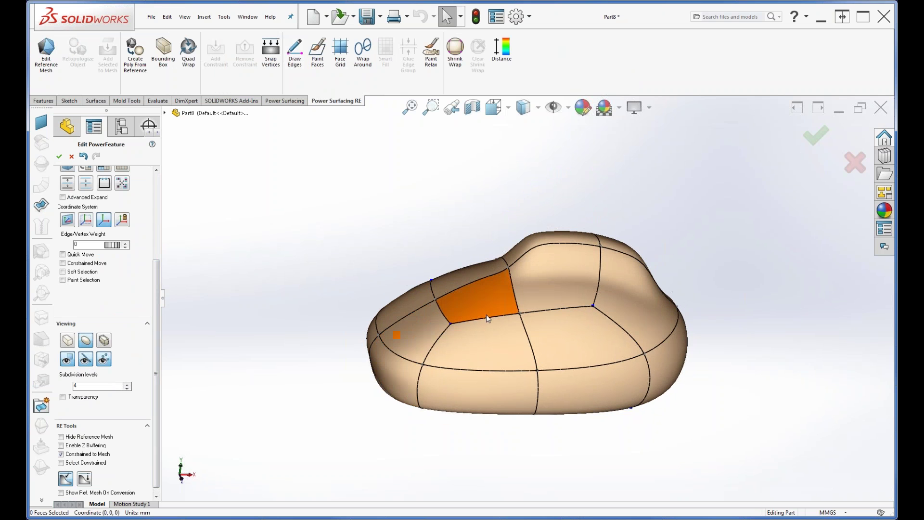
# Step: Switch to vertex selection, box-select the four vertices beside the bump, and move them up about 0.6 mm and about 0.3 mm toward negative X
pyautogui.moveTo(487, 315); pyautogui.dragTo(476, 290, button='middle')
pyautogui.moveTo(463, 164); pyautogui.dragTo(553, 331)
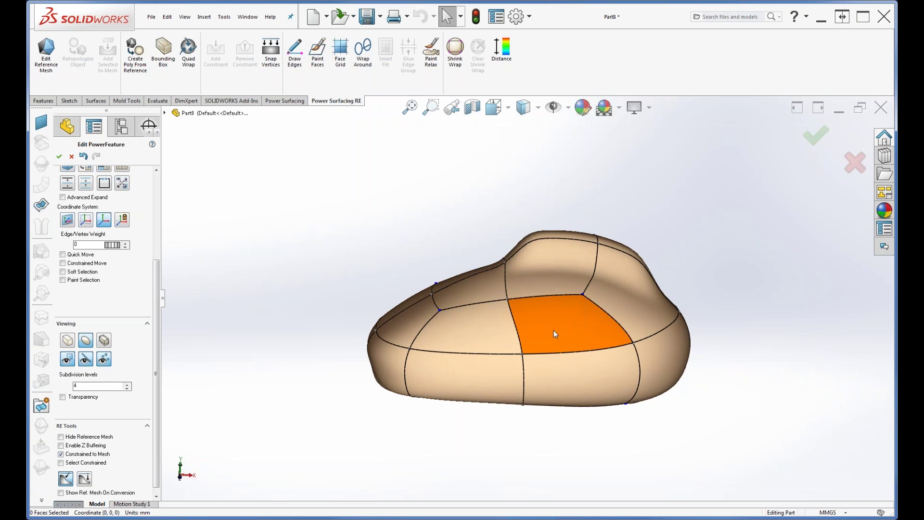
pyautogui.rightClick(499, 194)
pyautogui.click(561, 173)
pyautogui.moveTo(468, 178); pyautogui.dragTo(535, 330)
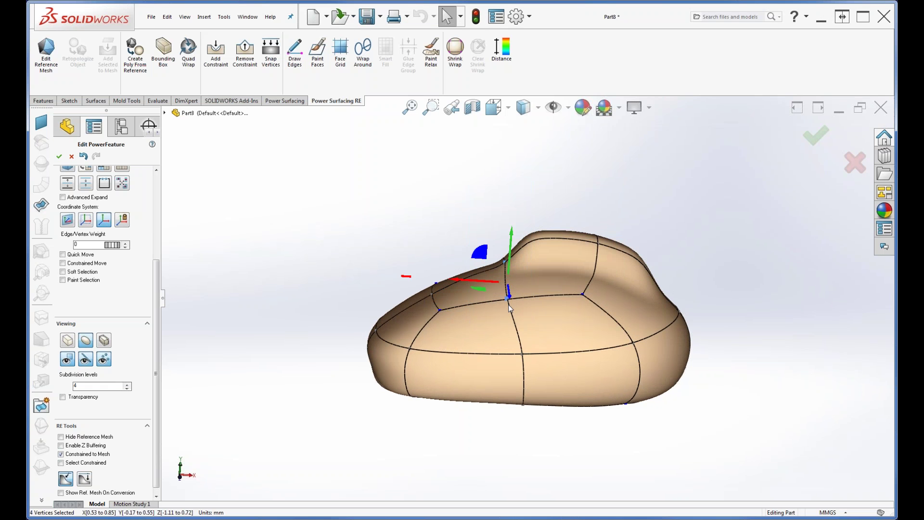
pyautogui.moveTo(481, 253); pyautogui.dragTo(468, 211)
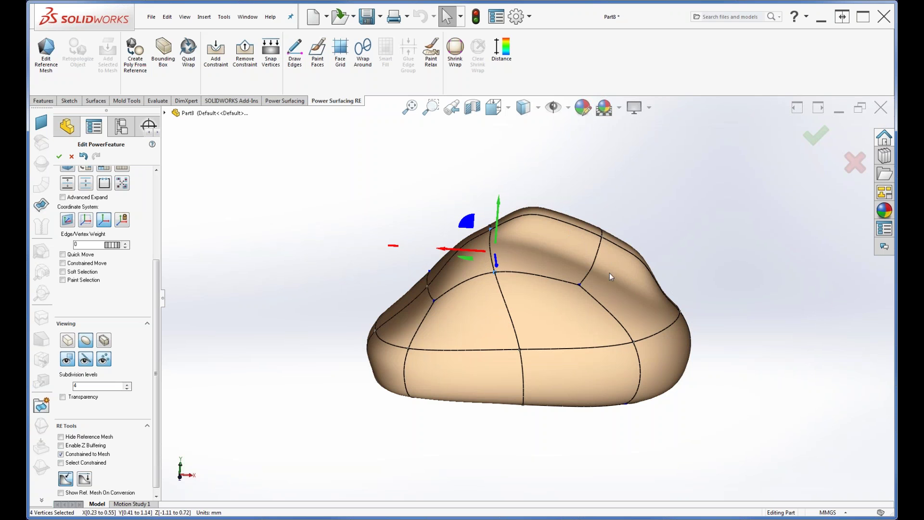
# Step: Move the four selected vertices back down toward their original position on the mouse
pyautogui.moveTo(467, 222); pyautogui.dragTo(492, 279)
pyautogui.moveTo(469, 402); pyautogui.dragTo(490, 434, button='middle')
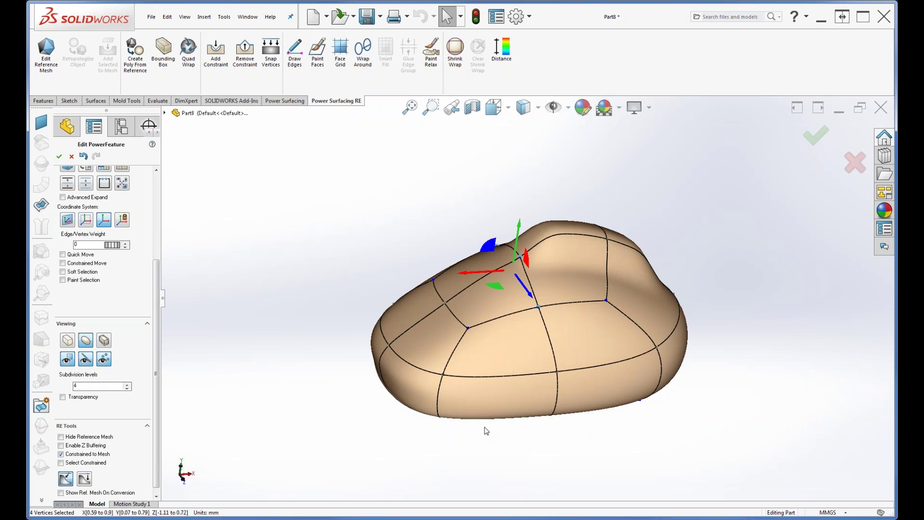
pyautogui.scroll(-2, 486, 431)
pyautogui.scroll(2, 489, 429)
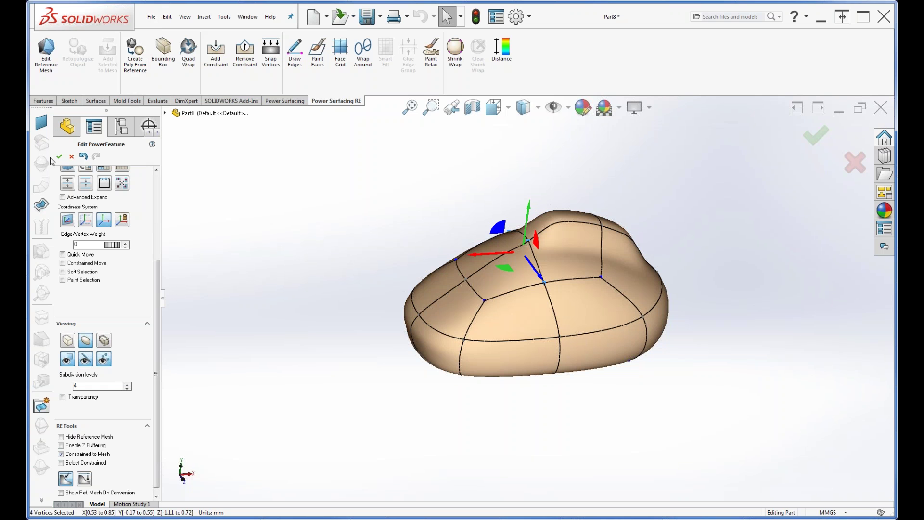
# Step: Cancel the power feature edit, discarding its mesh changes, and close the mouse part without saving
pyautogui.click(71, 156)
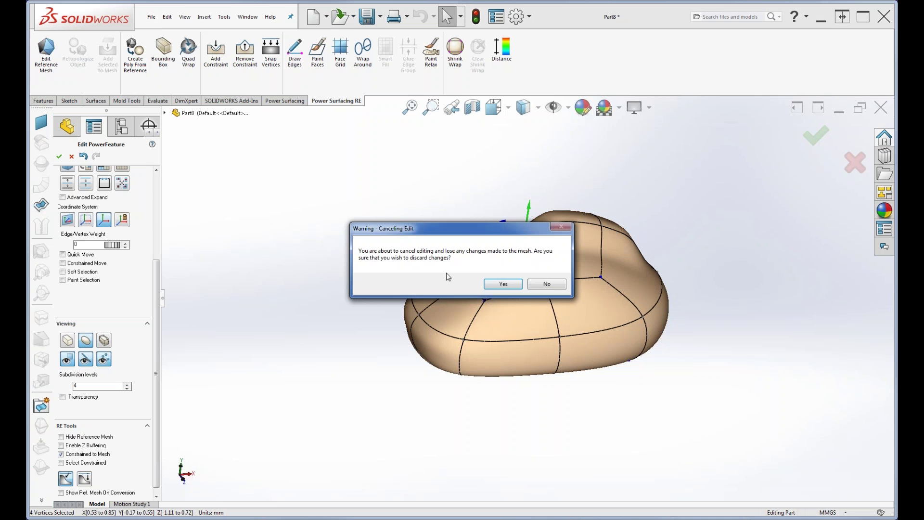
pyautogui.click(503, 284)
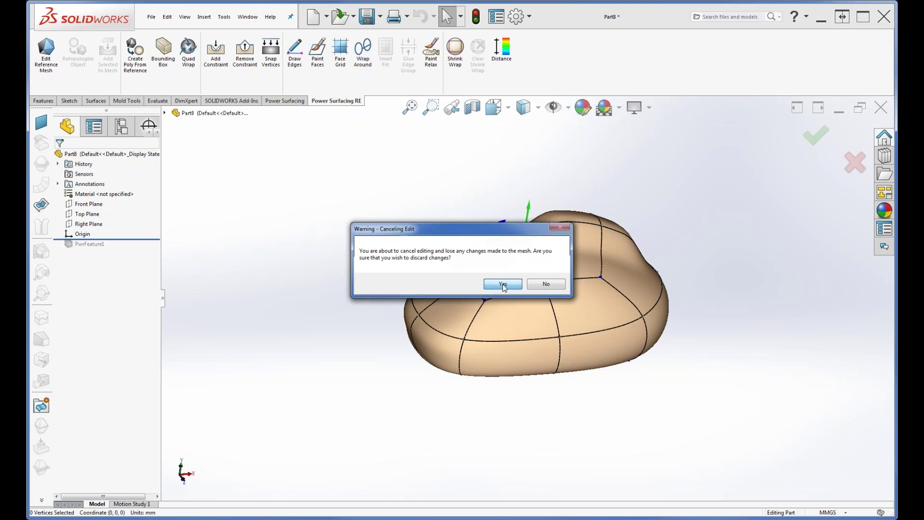
pyautogui.click(153, 18)
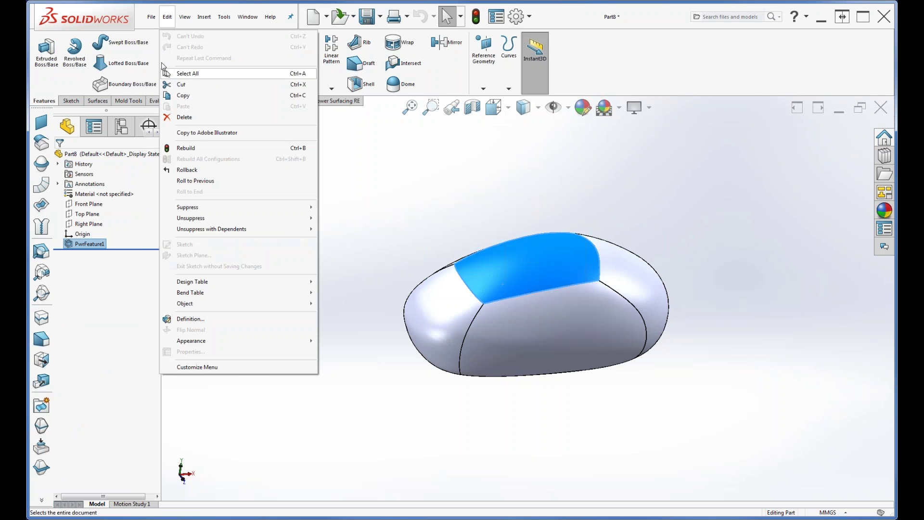
pyautogui.click(169, 70)
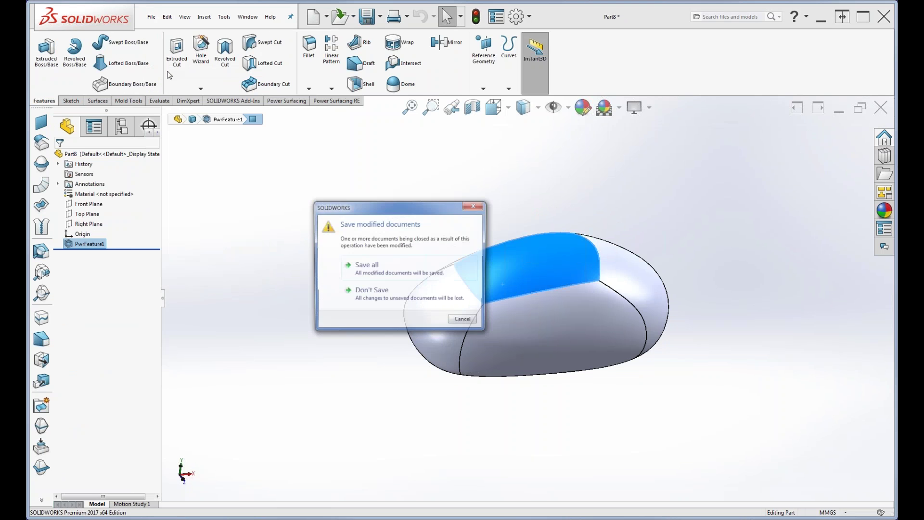
pyautogui.click(380, 294)
# Step: Open SheetMetalFill.SLDPRT from the recent documents and open its PwrFeature1 for editing
pyautogui.click(151, 19)
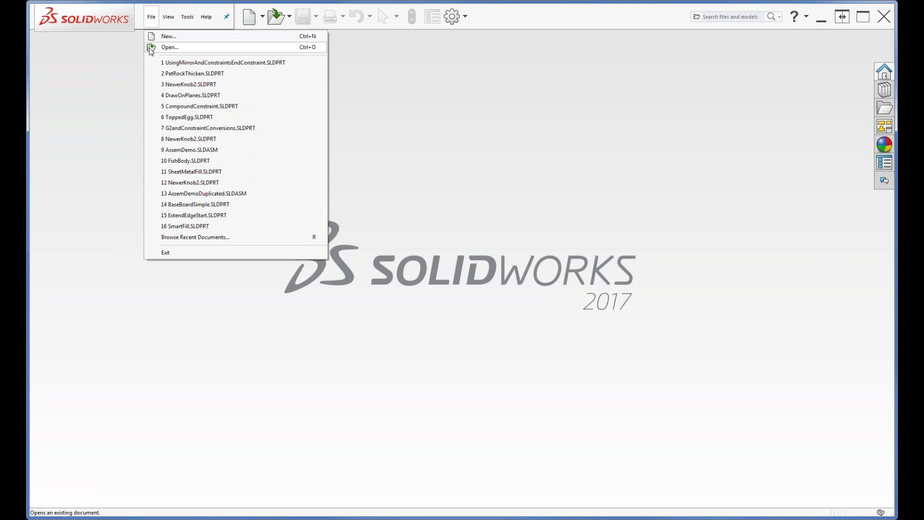
pyautogui.click(307, 172)
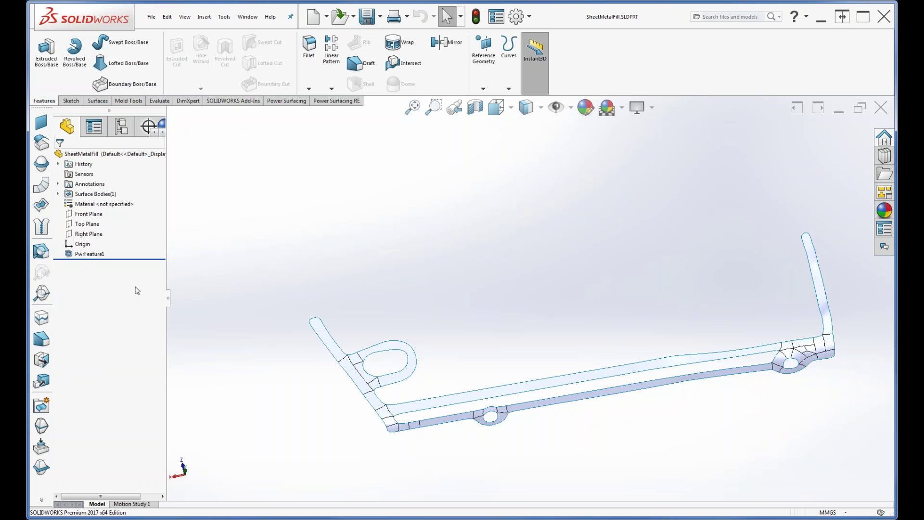
pyautogui.click(86, 253)
pyautogui.click(93, 230)
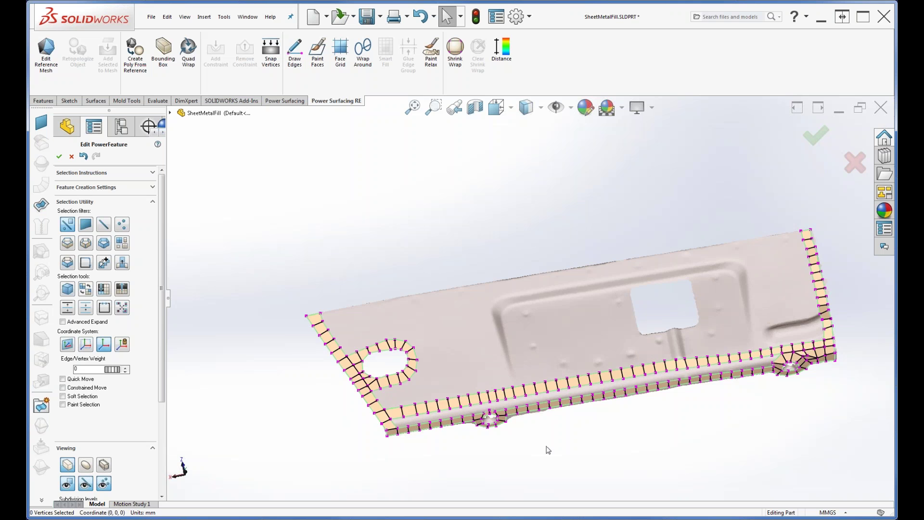
pyautogui.moveTo(533, 371); pyautogui.dragTo(501, 295, button='middle')
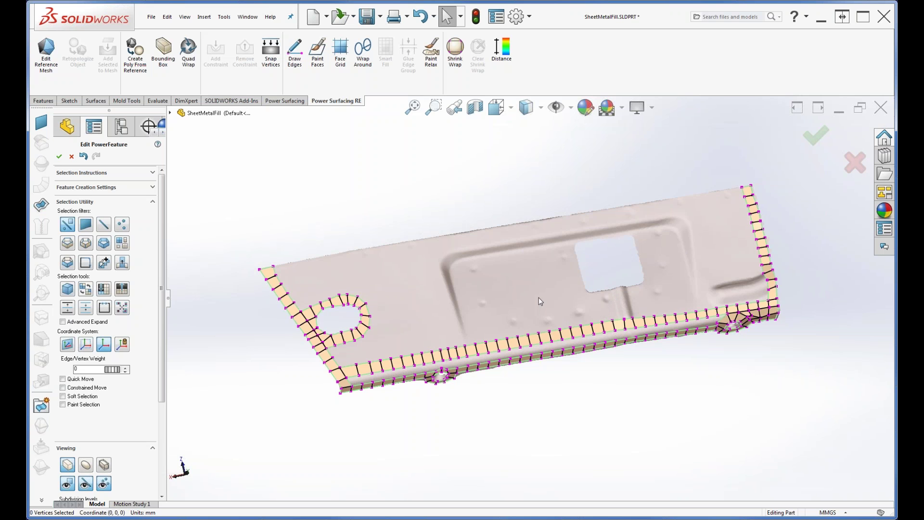
pyautogui.moveTo(539, 298); pyautogui.dragTo(539, 301, button='middle')
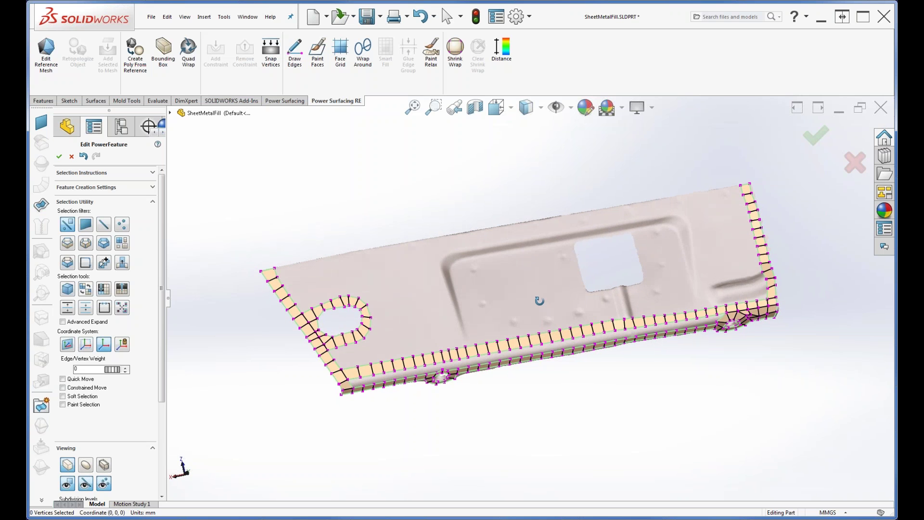
# Step: Use Paint Faces to lay a strip of faces along the panel's upper edge, linking the two side strips
pyautogui.press('Escape')
pyautogui.moveTo(470, 313)
pyautogui.mouseDown(button='middle')
pyautogui.moveTo(530, 308)
pyautogui.moveTo(493, 285)
pyautogui.moveTo(475, 282)
pyautogui.moveTo(468, 299)
pyautogui.mouseUp(button='middle')
pyautogui.press('Escape')
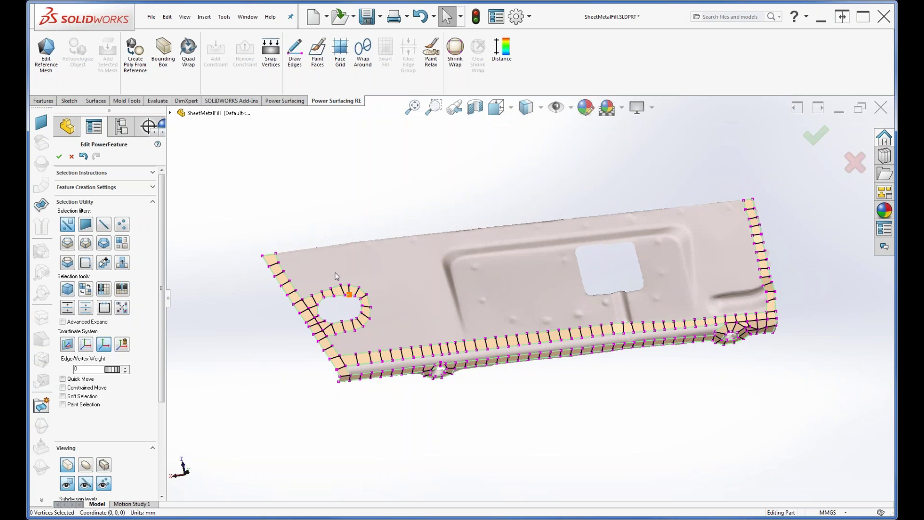
pyautogui.press('s')
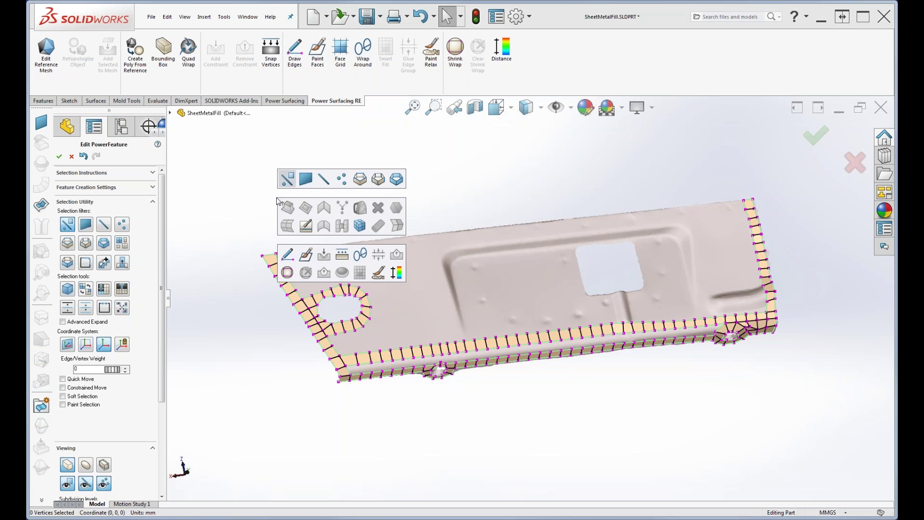
pyautogui.click(306, 255)
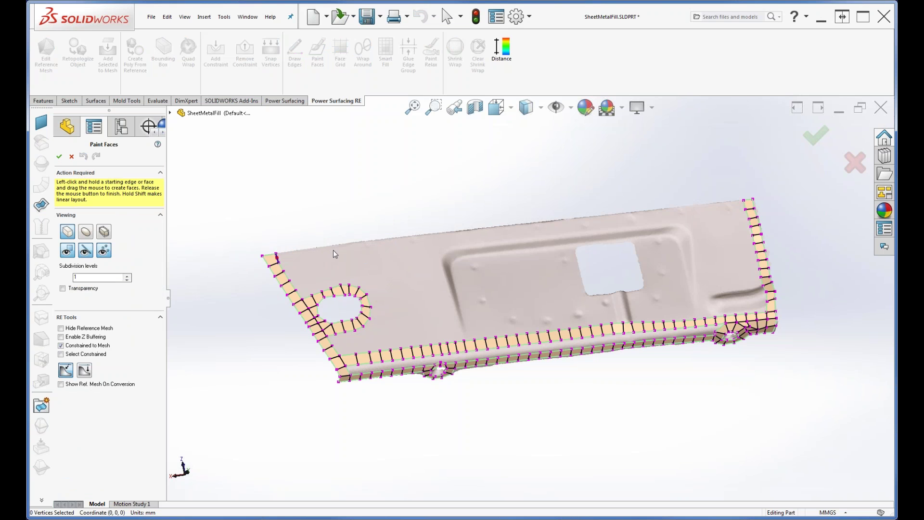
pyautogui.moveTo(277, 258); pyautogui.dragTo(744, 208)
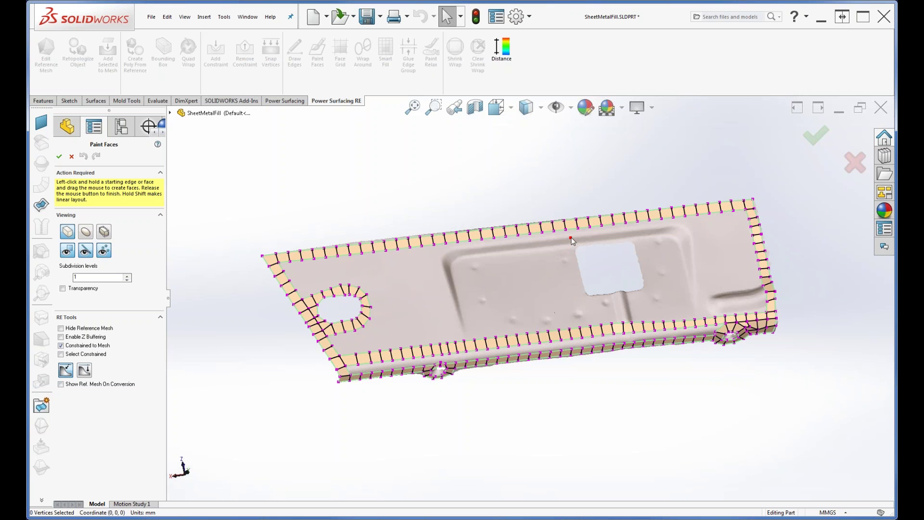
# Step: Paint faces around the rectangular cutout from the upper strip, and paint a dividing strip across the panel beside the recess
pyautogui.moveTo(573, 239)
pyautogui.mouseDown()
pyautogui.moveTo(575, 293)
pyautogui.moveTo(593, 304)
pyautogui.moveTo(631, 303)
pyautogui.moveTo(654, 295)
pyautogui.moveTo(658, 282)
pyautogui.moveTo(632, 225)
pyautogui.mouseUp()
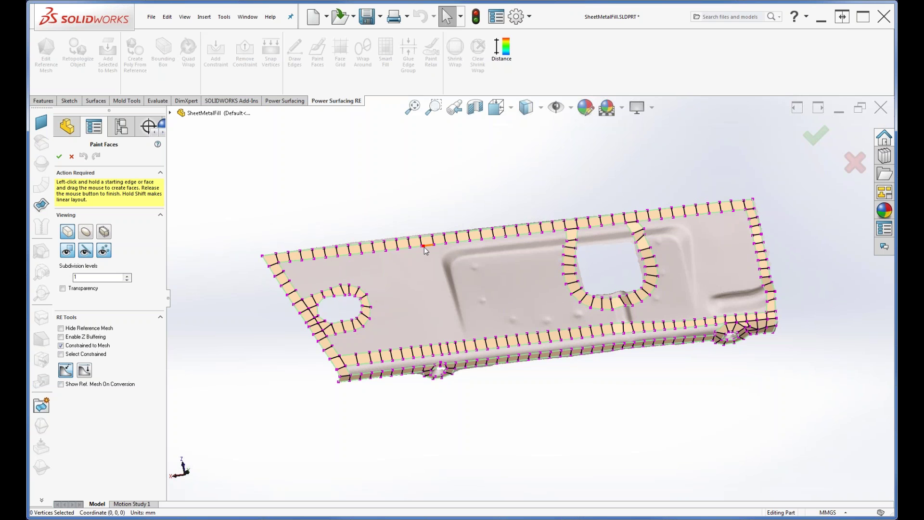
pyautogui.moveTo(429, 249); pyautogui.dragTo(457, 341)
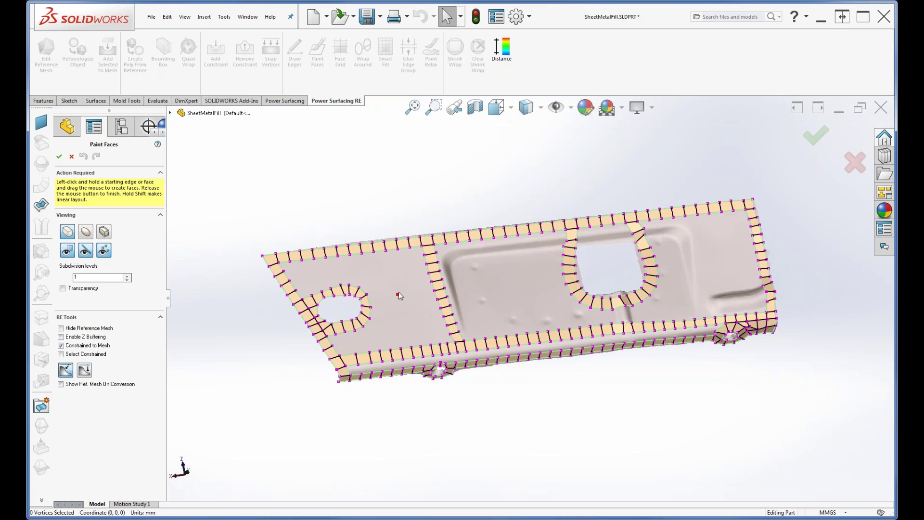
pyautogui.press('Escape')
# Step: Switch to edge selection, select an inner edge of the region around the oval hole, and Smart Fill that region
pyautogui.press('s')
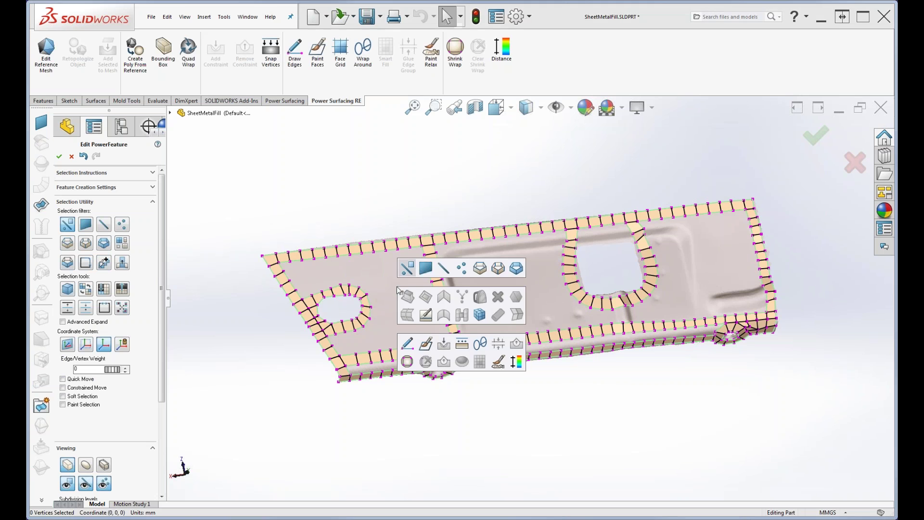
pyautogui.click(403, 274)
pyautogui.press('s')
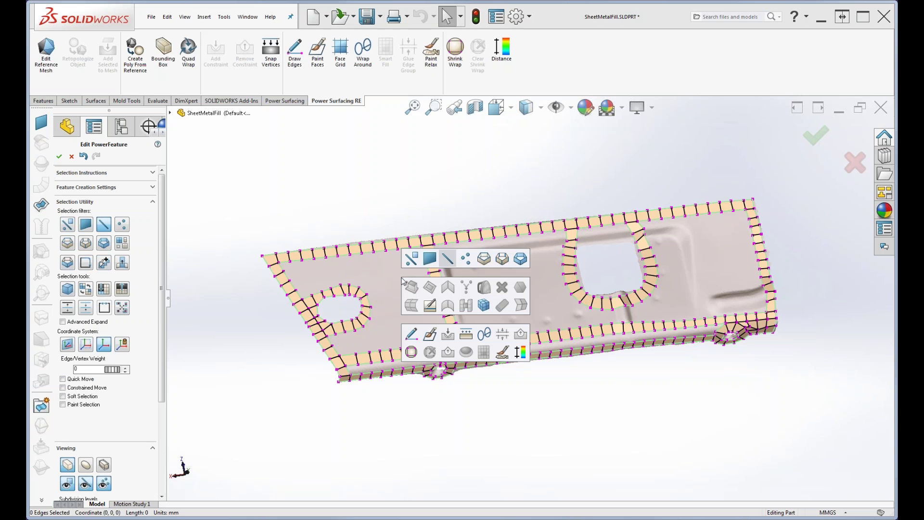
pyautogui.click(431, 260)
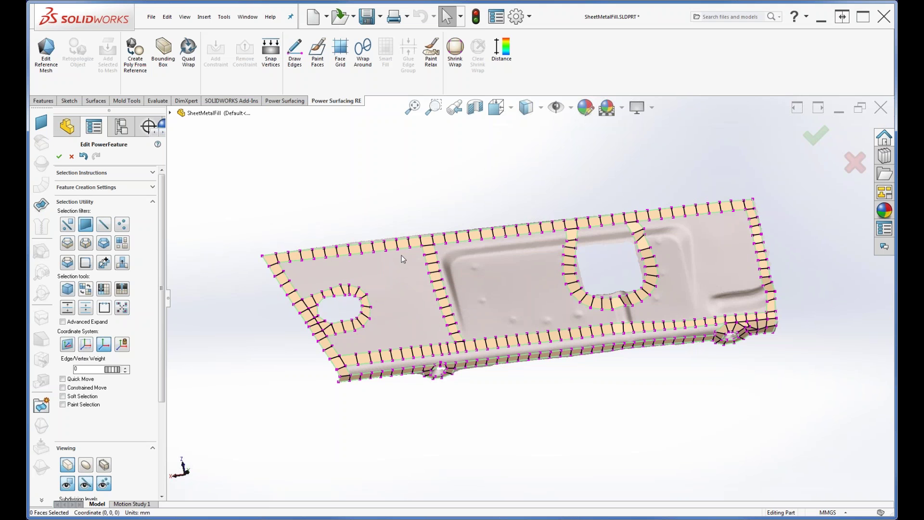
pyautogui.press('s')
pyautogui.click(448, 237)
pyautogui.click(405, 249)
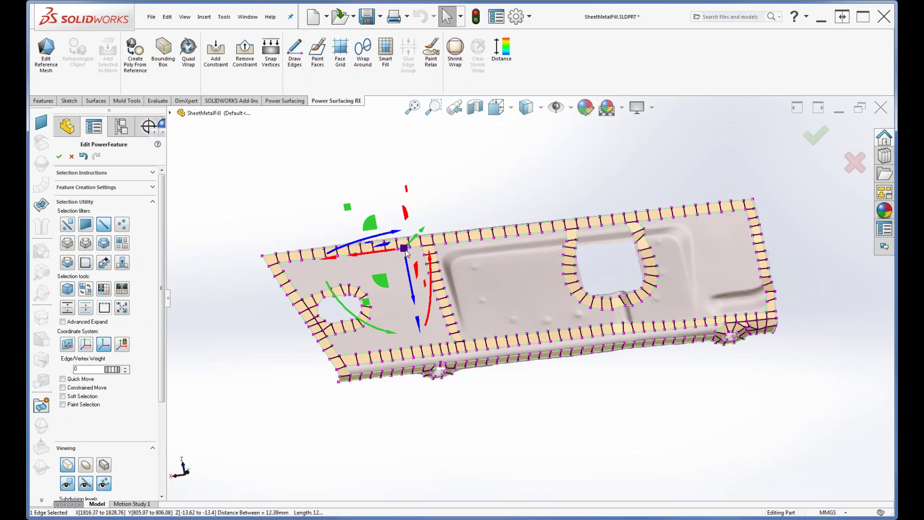
pyautogui.press('s')
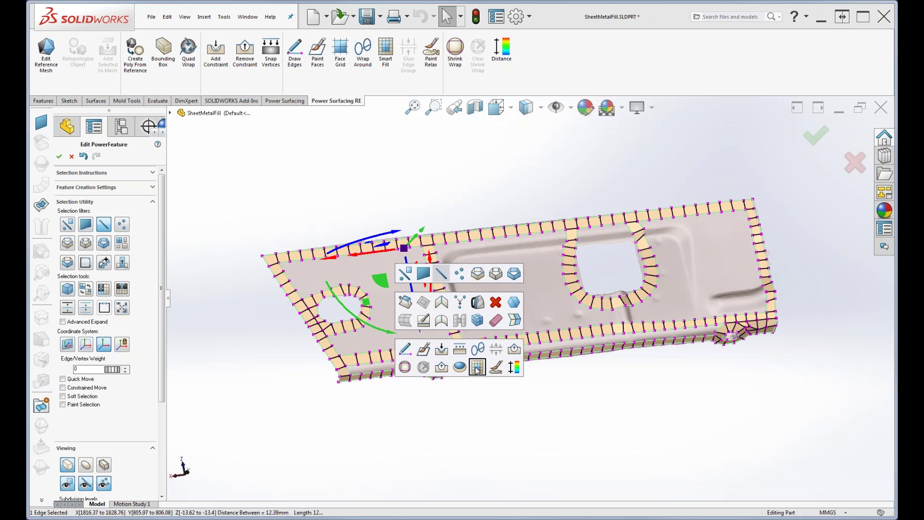
pyautogui.click(477, 368)
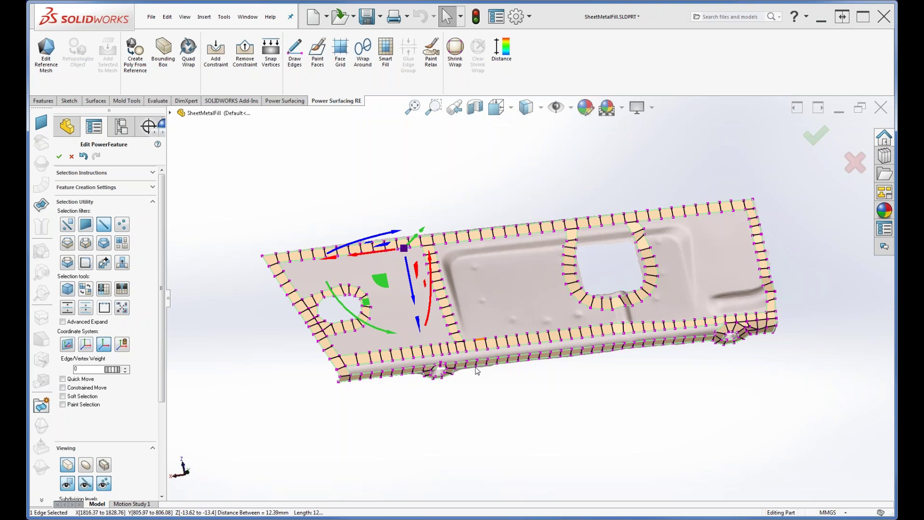
# Step: Select an inner edge of the upper strip above the recess and Smart Fill the remaining region around the rectangular cutout
pyautogui.click(488, 239)
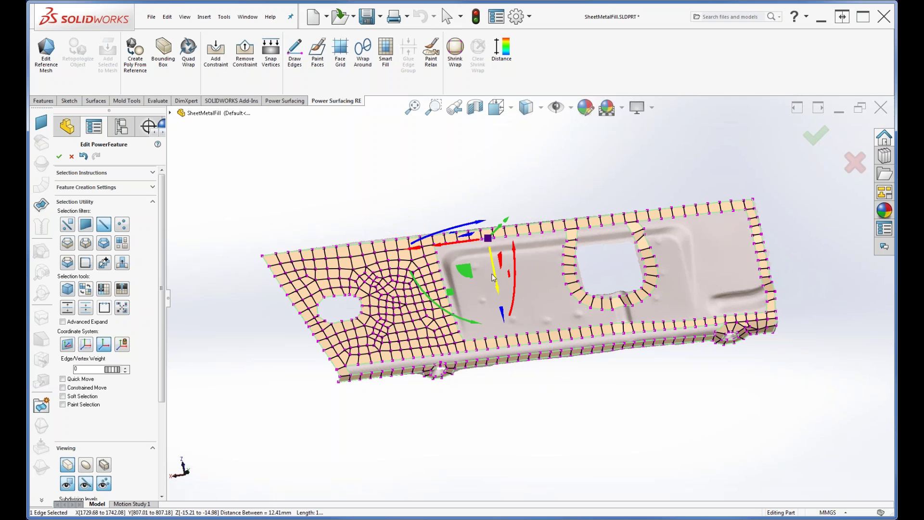
pyautogui.press('s')
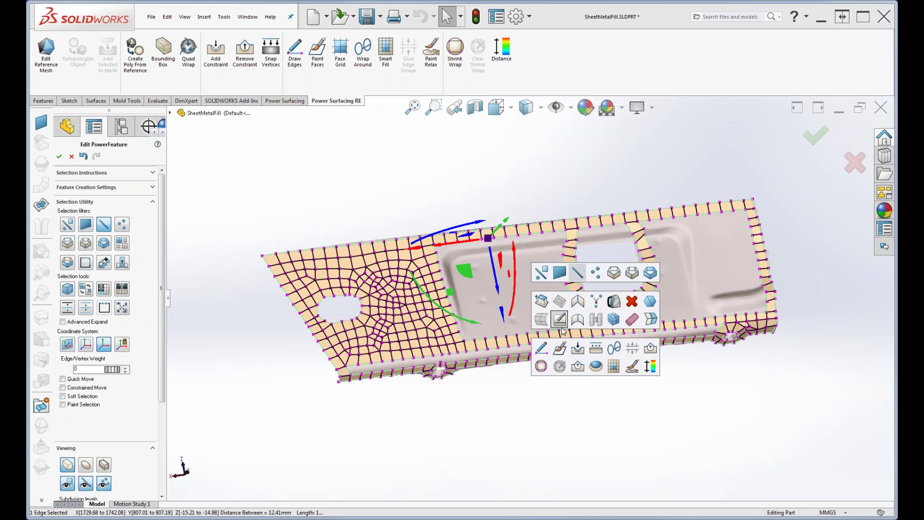
pyautogui.click(616, 365)
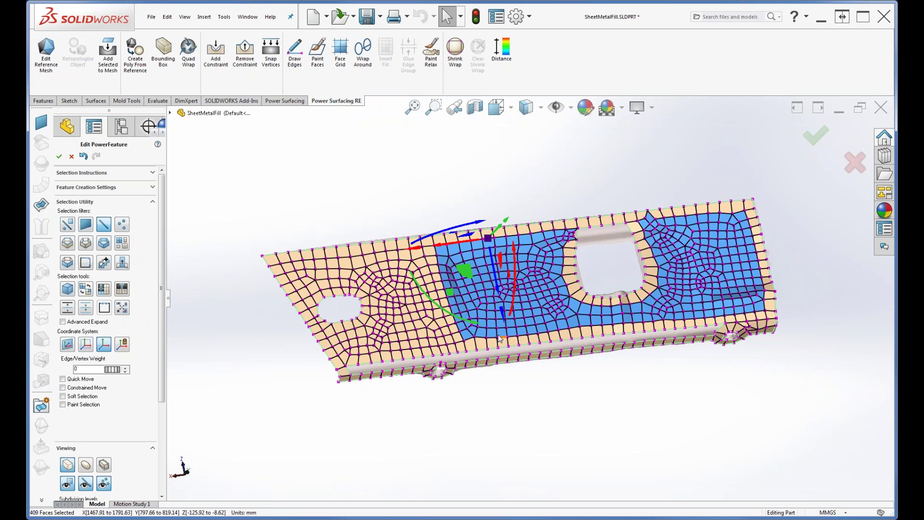
# Step: Select the cluster of irregular faces below the rectangular cutout's corner and rebuild them with Quadize
pyautogui.moveTo(572, 370); pyautogui.dragTo(555, 381, button='middle')
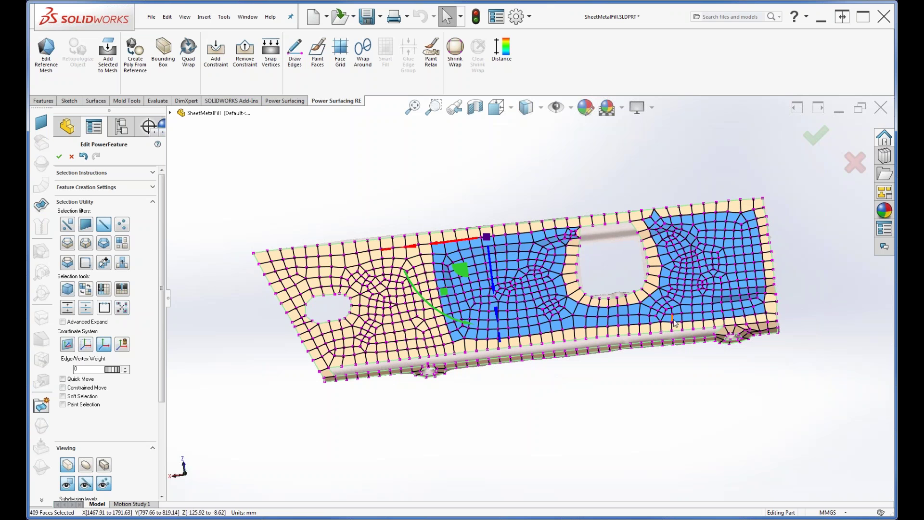
pyautogui.scroll(-5, 703, 290)
pyautogui.scroll(-3, 696, 293)
pyautogui.press('s')
pyautogui.click(651, 257)
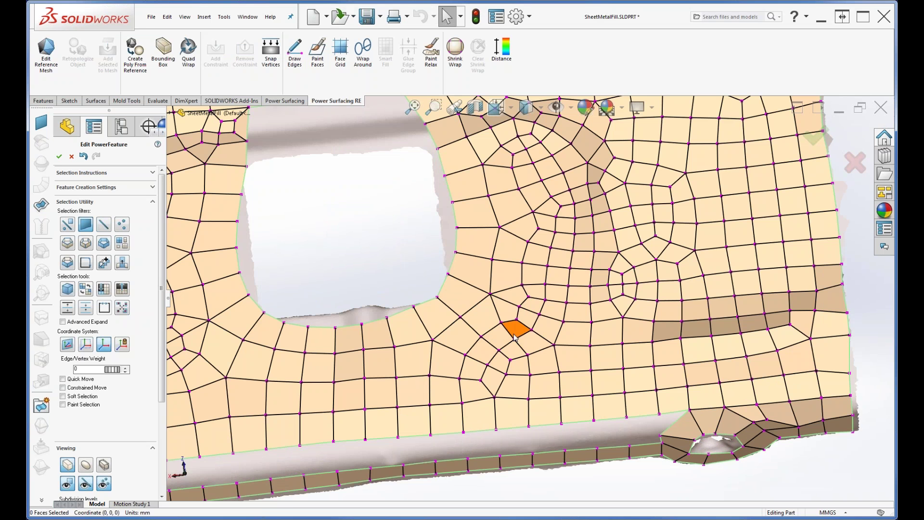
pyautogui.moveTo(542, 389); pyautogui.dragTo(480, 353)
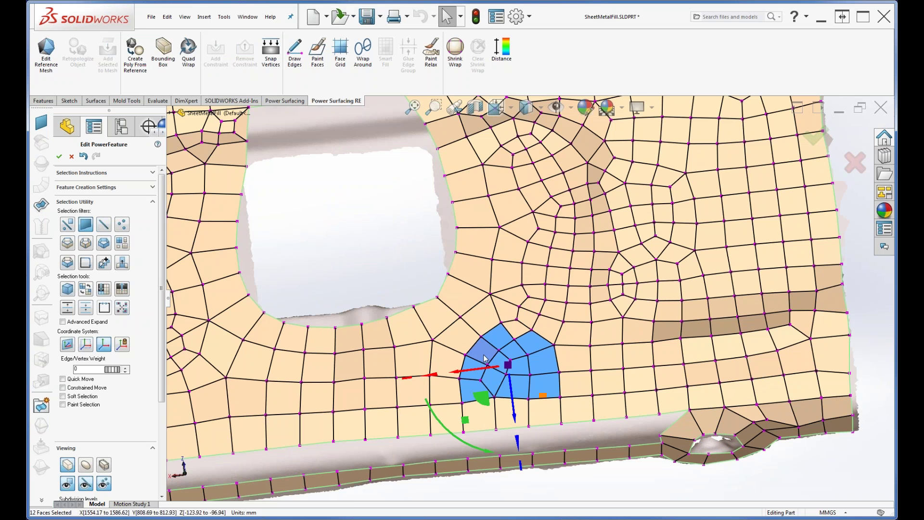
pyautogui.keyDown('ctrl'); pyautogui.click(515, 332); pyautogui.keyUp('ctrl')
pyautogui.press('s')
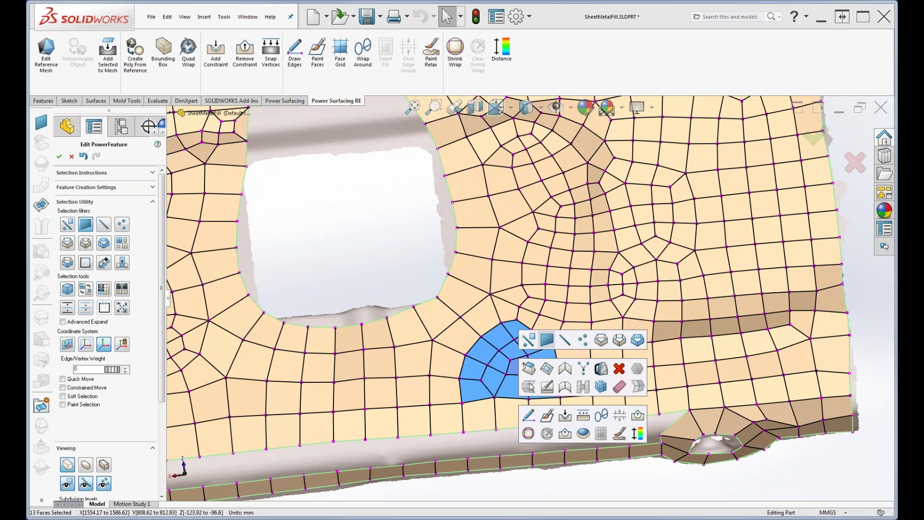
pyautogui.hotkey('ctrl', 'z')
pyautogui.click(301, 102)
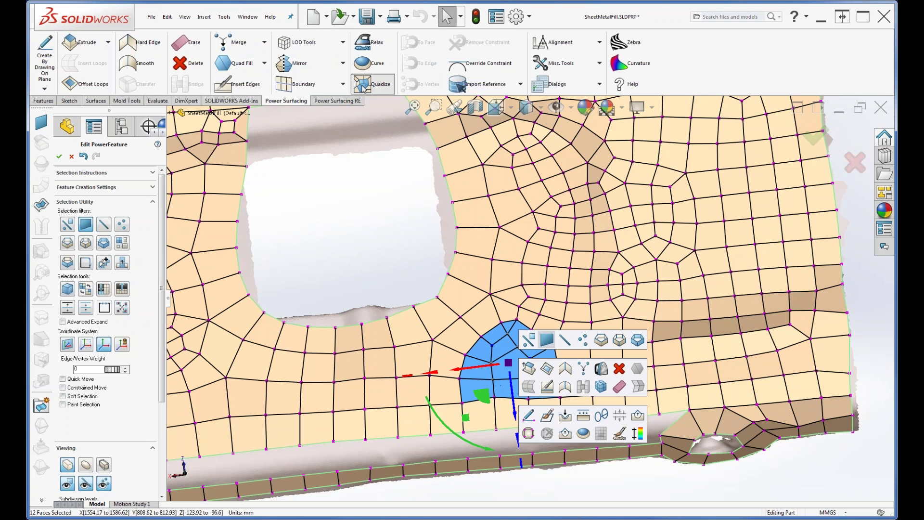
pyautogui.click(582, 489)
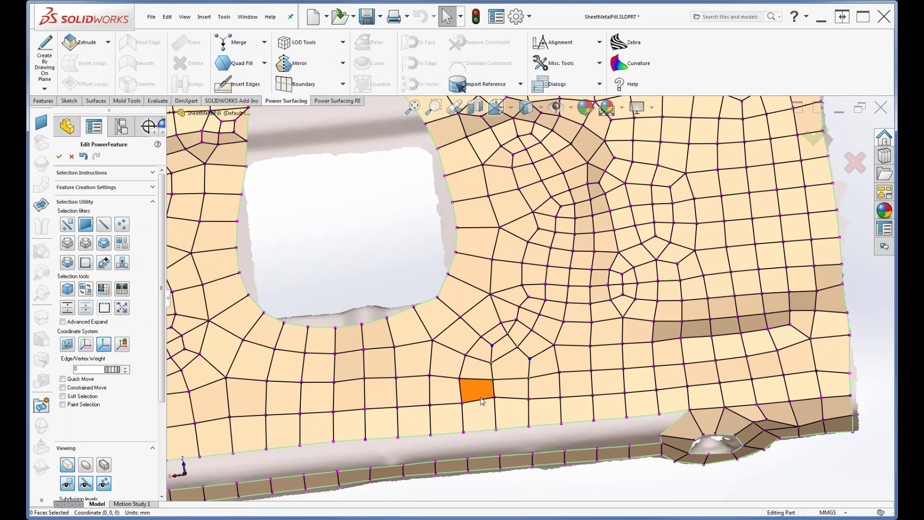
# Step: Hide the display of the mesh vertices and edges across the filled panel
pyautogui.scroll(5, 488, 393)
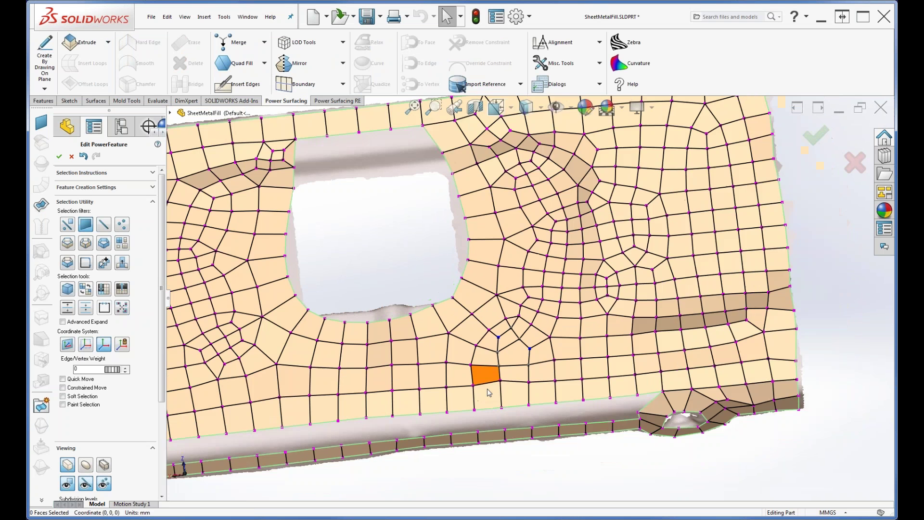
pyautogui.moveTo(375, 349); pyautogui.dragTo(506, 358, button='middle')
pyautogui.click(487, 381)
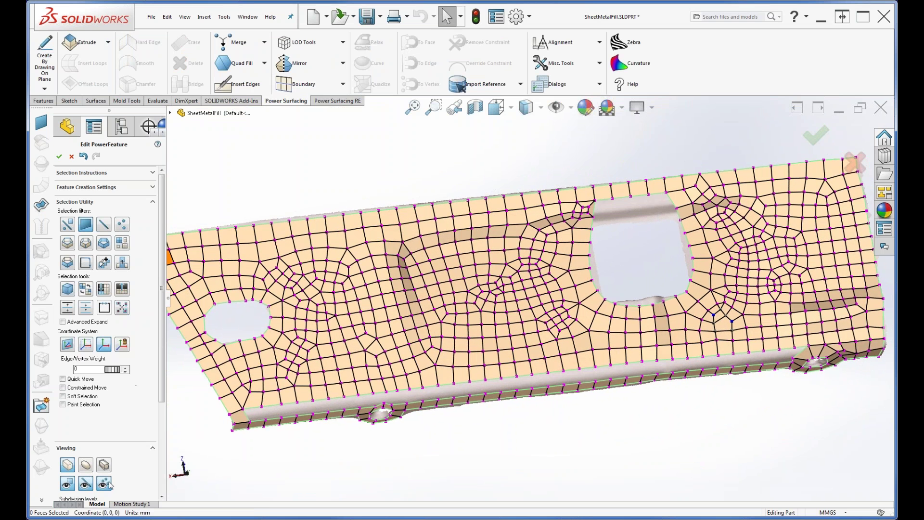
pyautogui.click(106, 485)
pyautogui.click(87, 484)
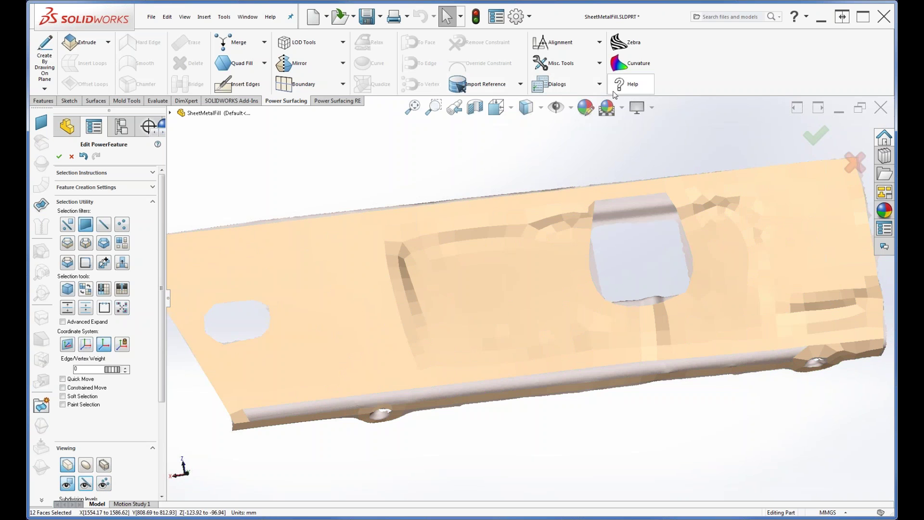
# Step: Preview a Default Shrink Wrap of the panel mesh at level 2, inspect the surface detail, and cancel the command
pyautogui.click(337, 100)
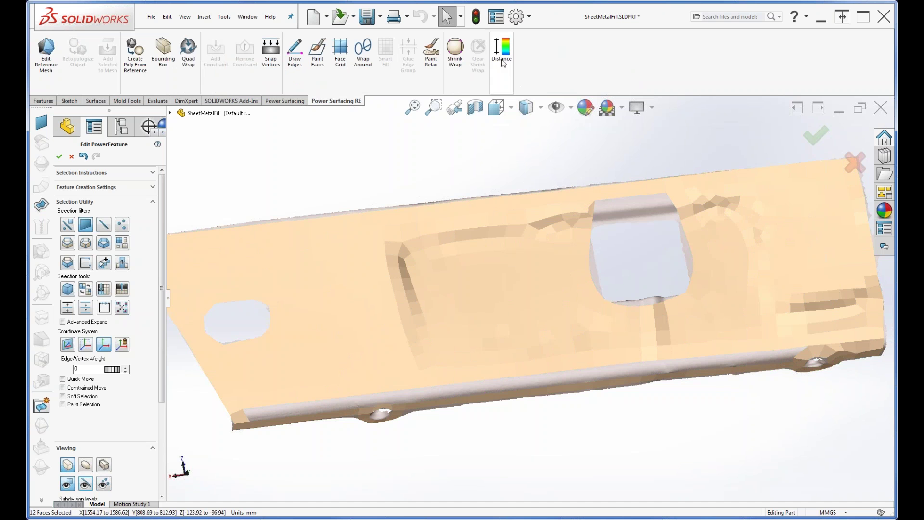
pyautogui.click(455, 53)
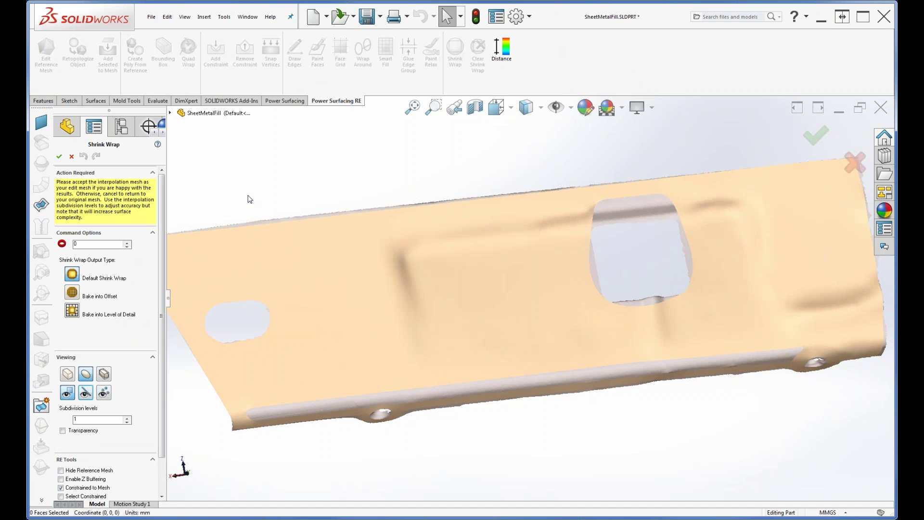
pyautogui.click(128, 245)
pyautogui.click(128, 243)
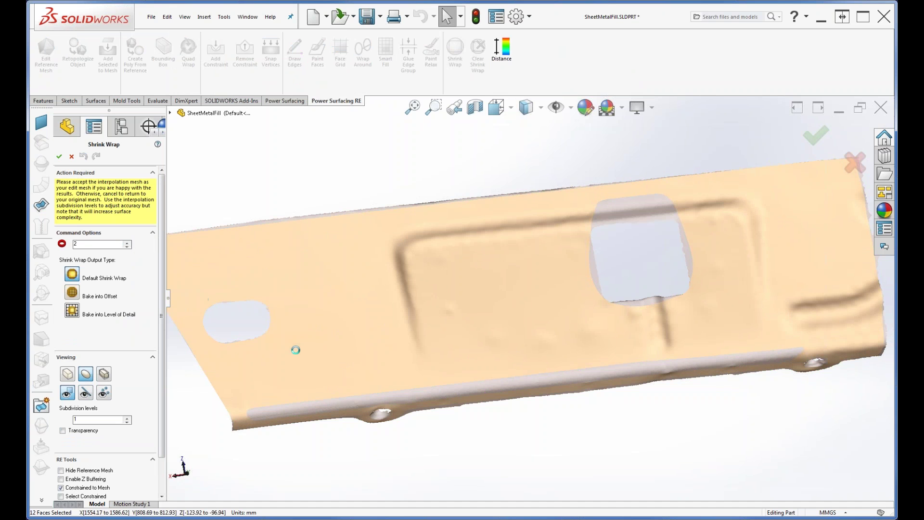
pyautogui.moveTo(538, 427); pyautogui.dragTo(557, 361, button='middle')
pyautogui.moveTo(556, 374)
pyautogui.mouseDown(button='middle')
pyautogui.moveTo(549, 367)
pyautogui.moveTo(550, 381)
pyautogui.mouseUp(button='middle')
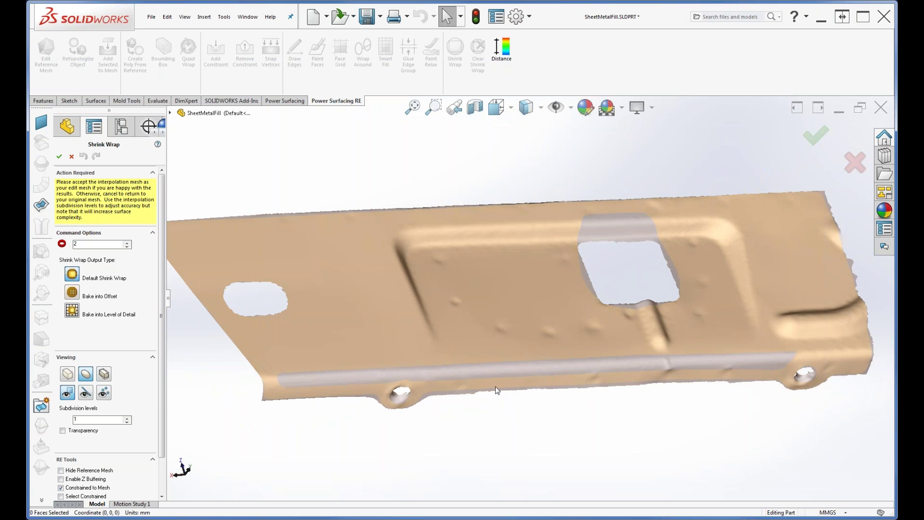
pyautogui.click(75, 160)
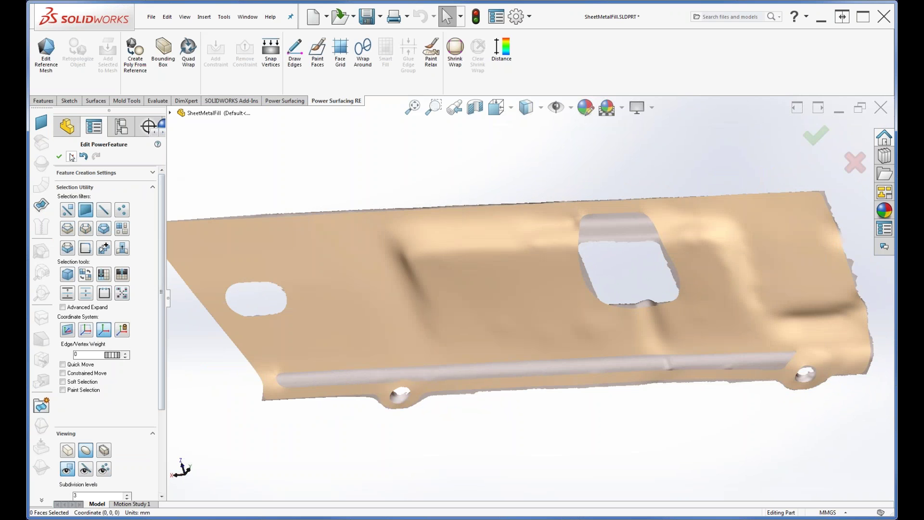
# Step: Cancel the power feature edit, discarding its mesh changes, and close the SheetMetalFill part without saving
pyautogui.click(70, 157)
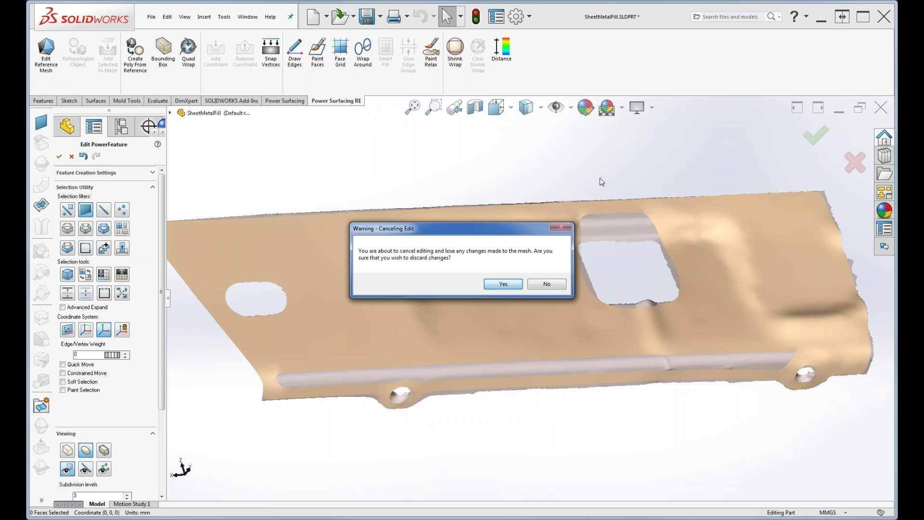
pyautogui.press('Return')
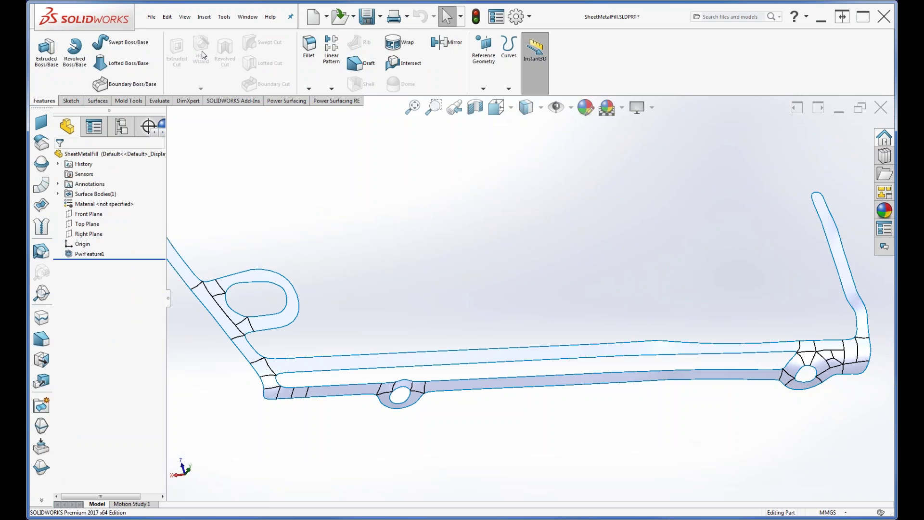
pyautogui.click(152, 16)
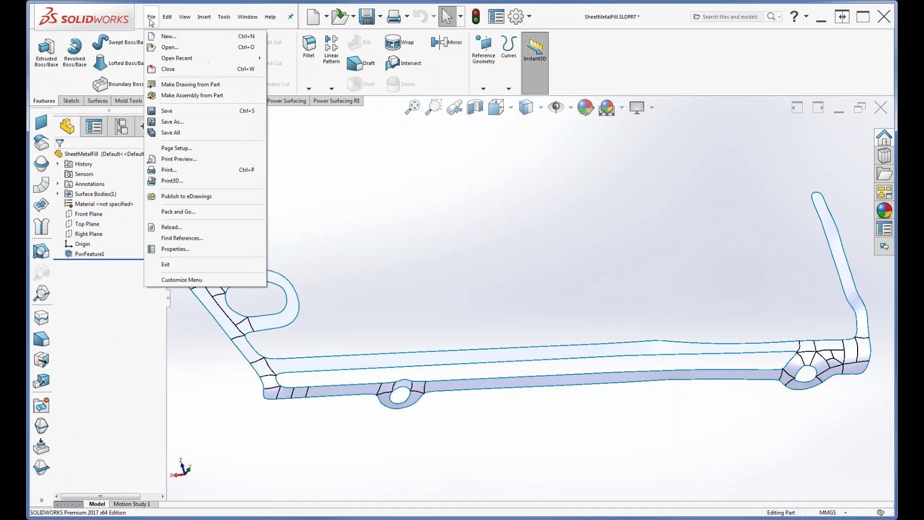
pyautogui.click(167, 69)
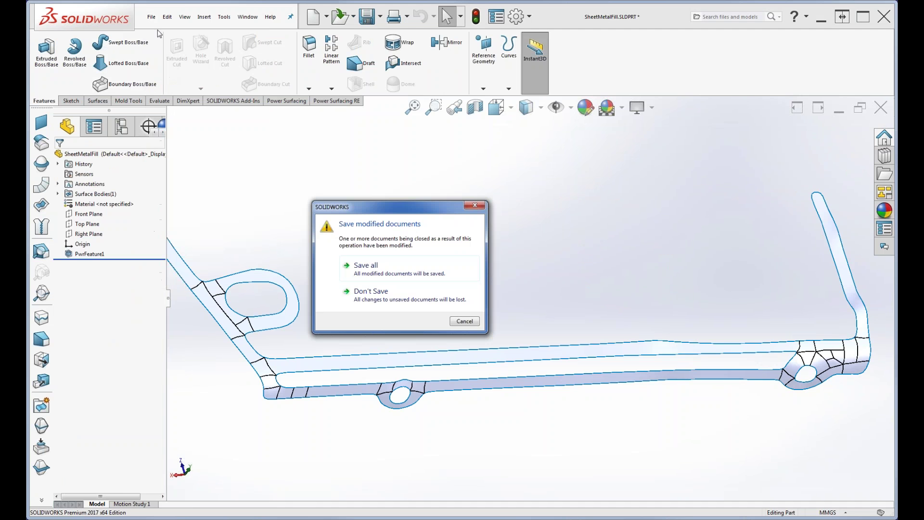
pyautogui.click(363, 293)
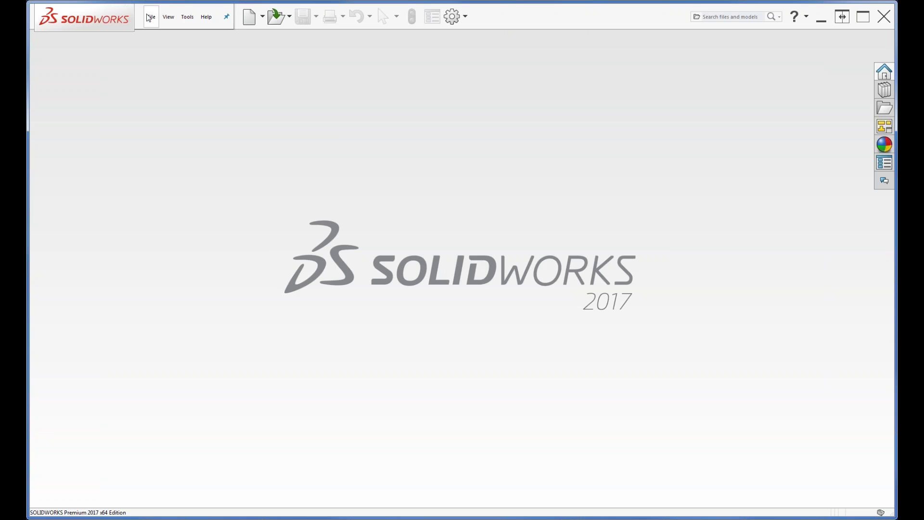
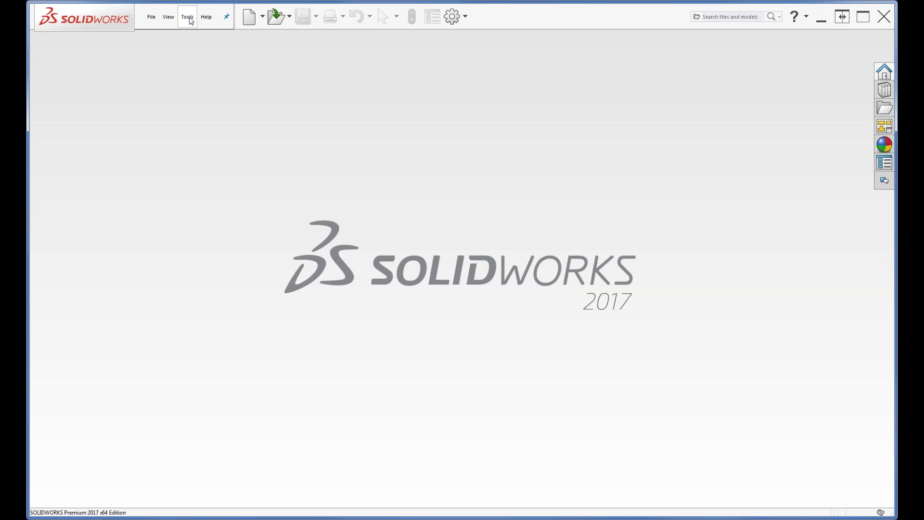
# Step: Import the organic bracket's mesh file as a Power Surfacing reference mesh, with the import units in millimeters
pyautogui.click(190, 19)
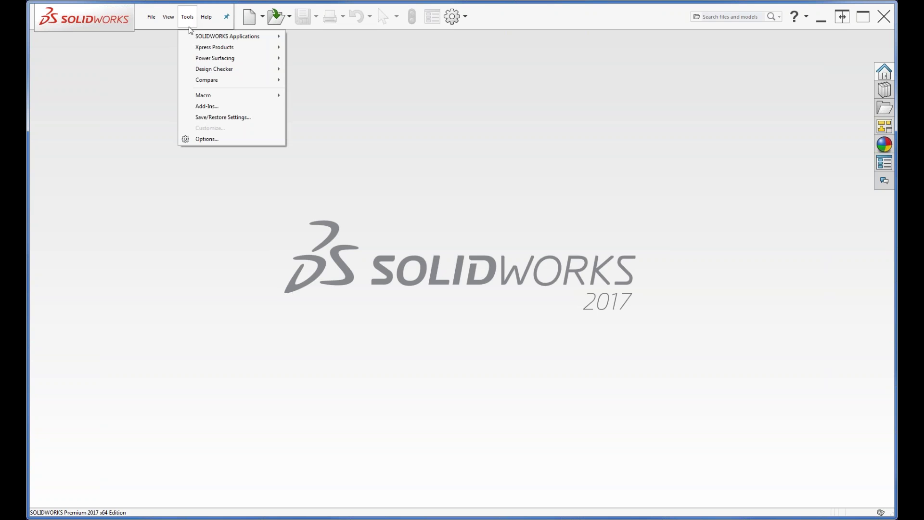
pyautogui.moveTo(242, 59)
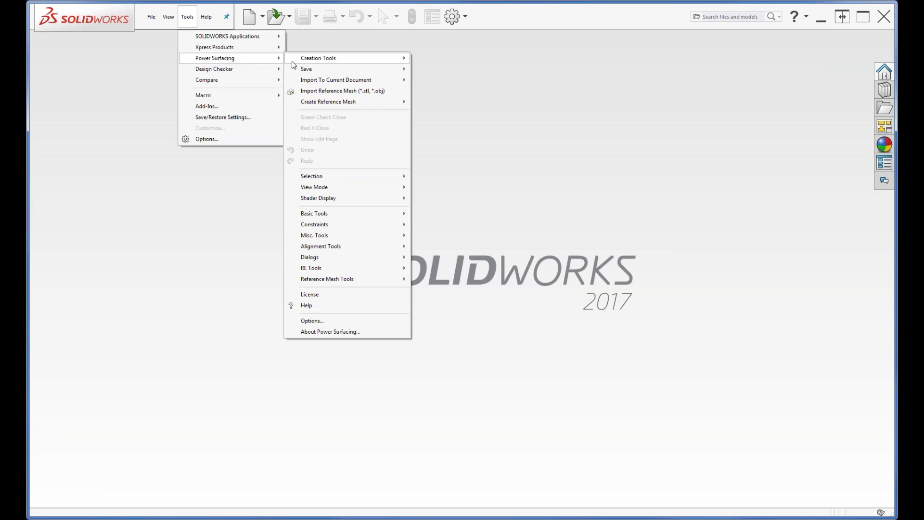
pyautogui.moveTo(300, 68)
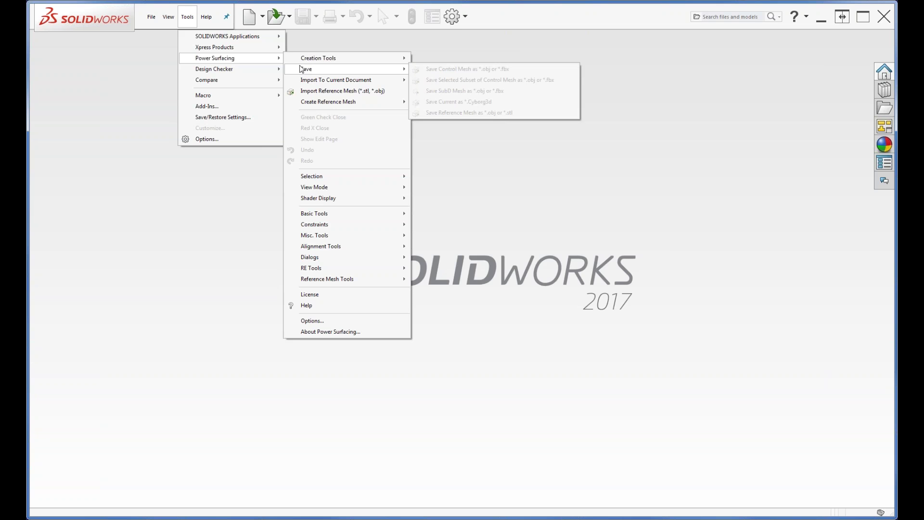
pyautogui.click(334, 92)
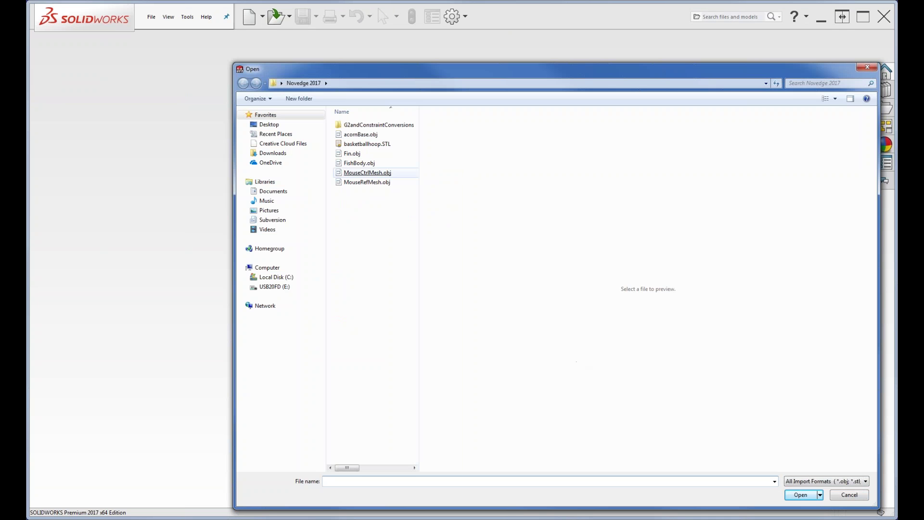
pyautogui.click(843, 481)
pyautogui.click(807, 506)
pyautogui.doubleClick(364, 136)
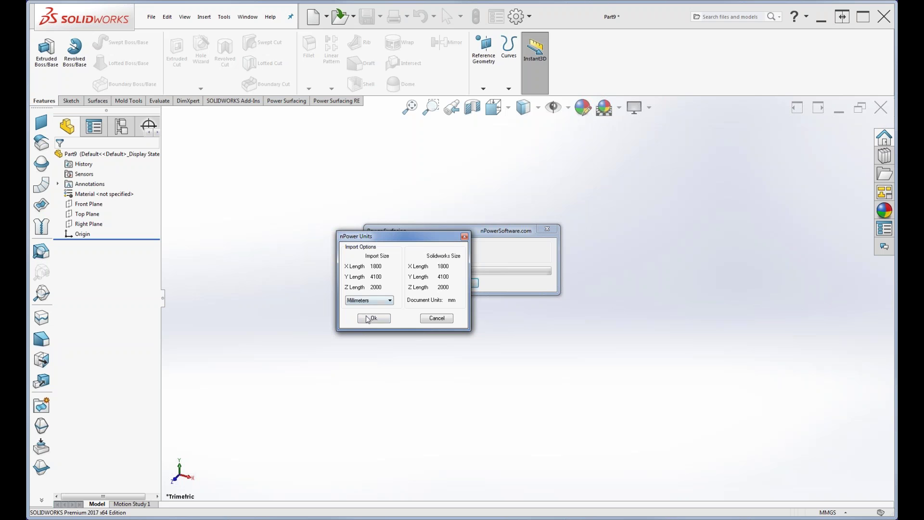
pyautogui.click(374, 318)
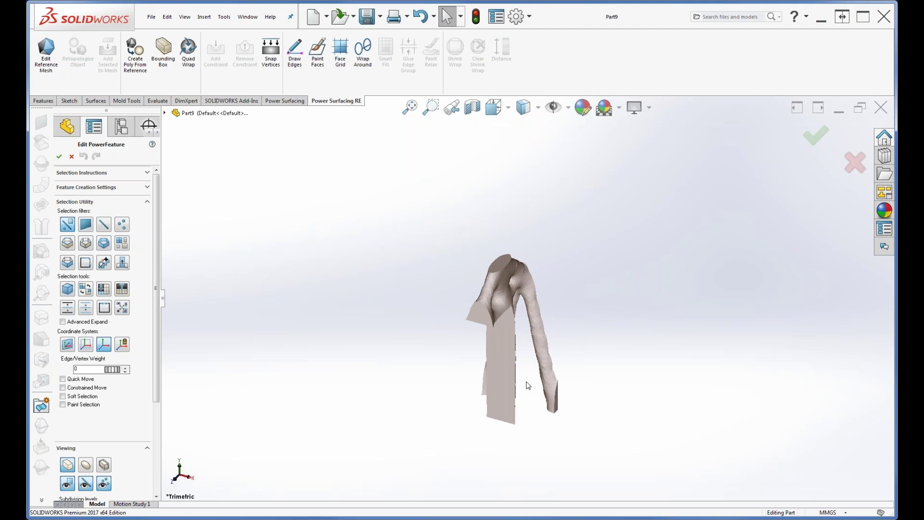
# Step: Generate a Quad Wrap mesh over the imported bracket reference mesh
pyautogui.moveTo(511, 372); pyautogui.dragTo(501, 351, button='middle')
pyautogui.scroll(-4, 493, 364)
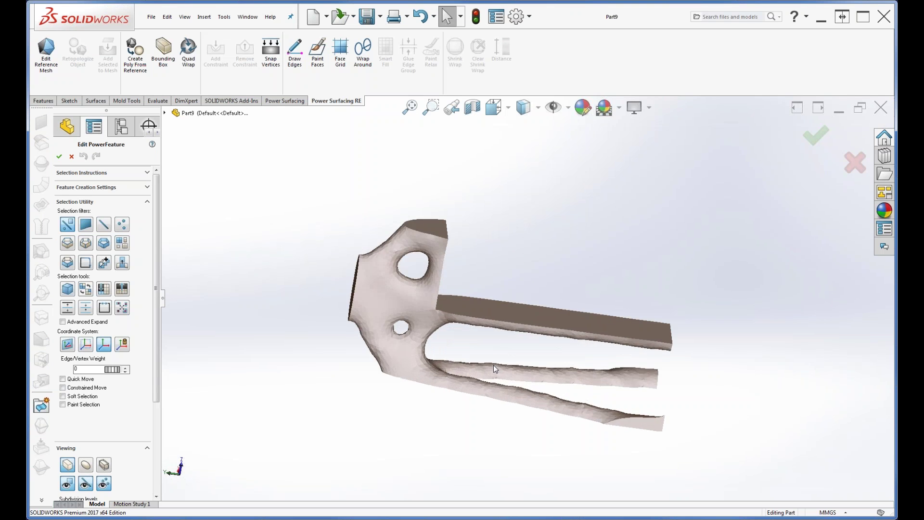
pyautogui.moveTo(497, 409); pyautogui.dragTo(495, 429, button='middle')
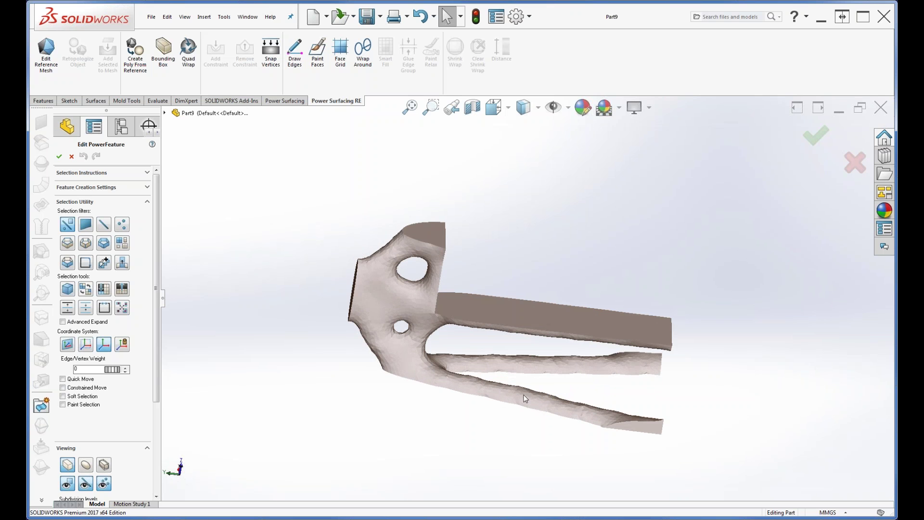
pyautogui.moveTo(518, 393); pyautogui.dragTo(509, 373, button='middle')
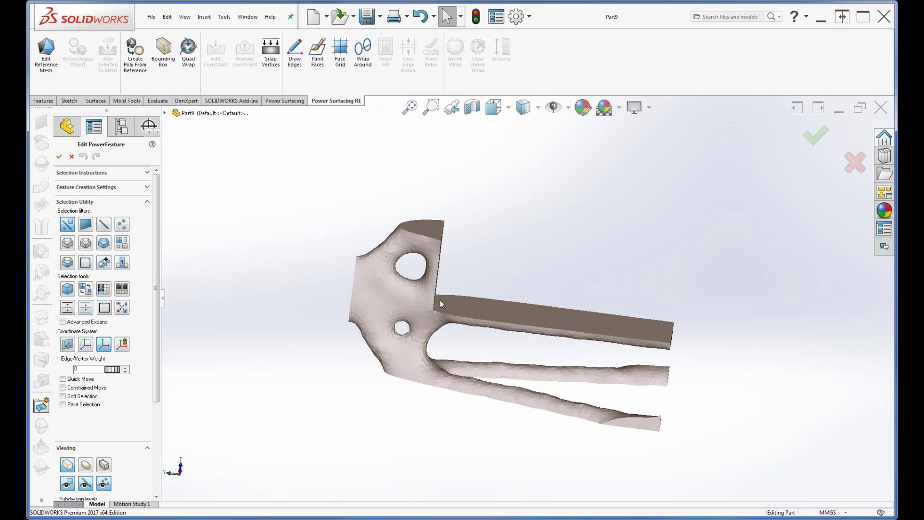
pyautogui.click(188, 51)
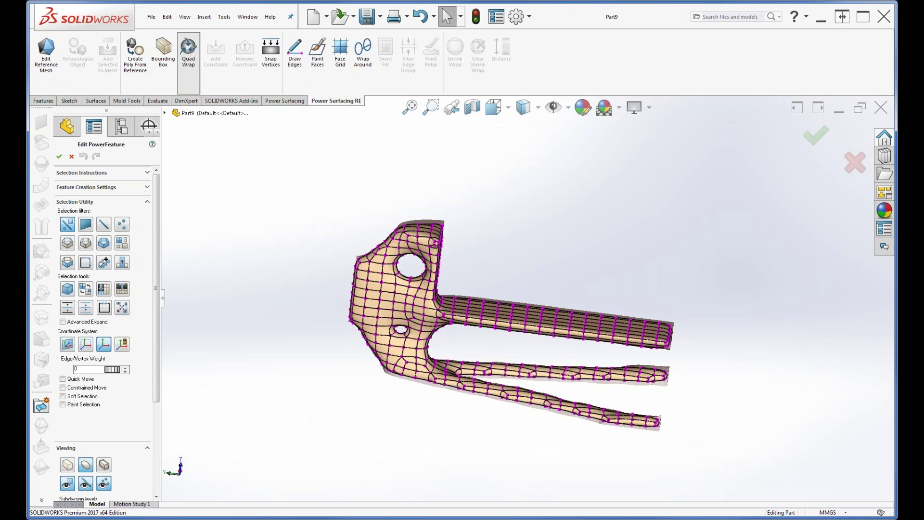
pyautogui.moveTo(345, 355); pyautogui.dragTo(317, 386, button='middle')
pyautogui.scroll(-5, 455, 328)
pyautogui.scroll(5, 586, 288)
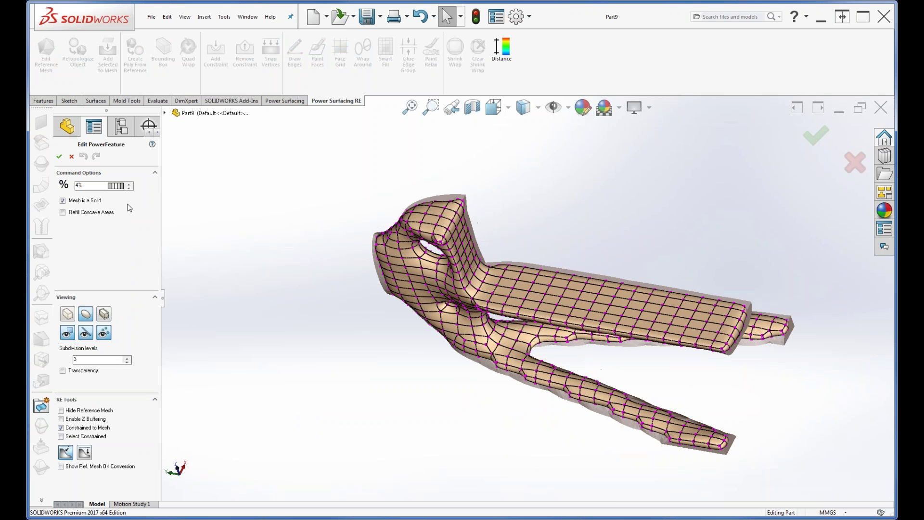
# Step: Set the quad wrap's polygon size to 1.5% with Mesh is a Solid enabled, and accept the wrapped mesh
pyautogui.moveTo(89, 186); pyautogui.dragTo(66, 187)
pyautogui.write('1.5')
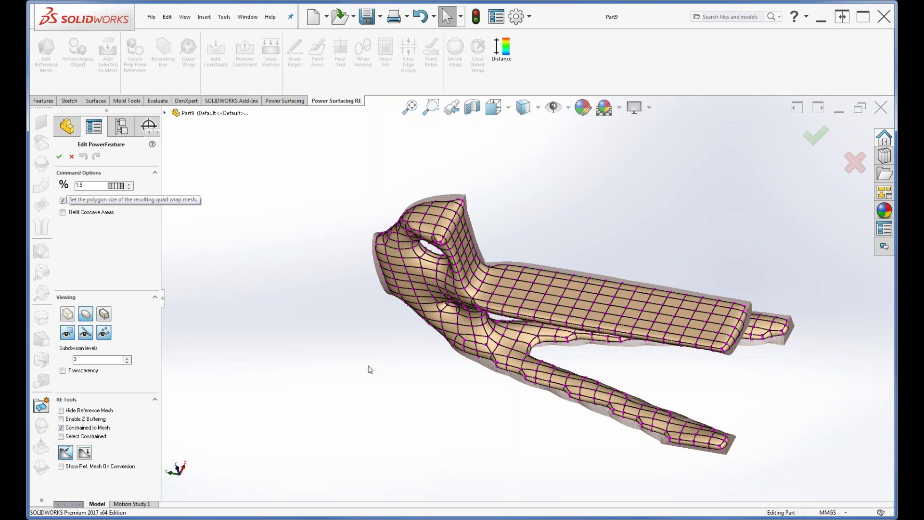
pyautogui.press('Return')
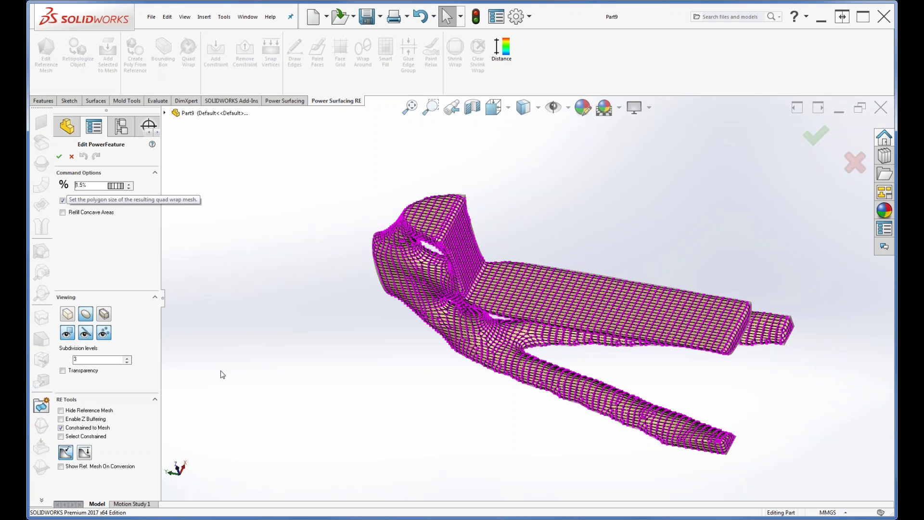
pyautogui.scroll(-4, 497, 323)
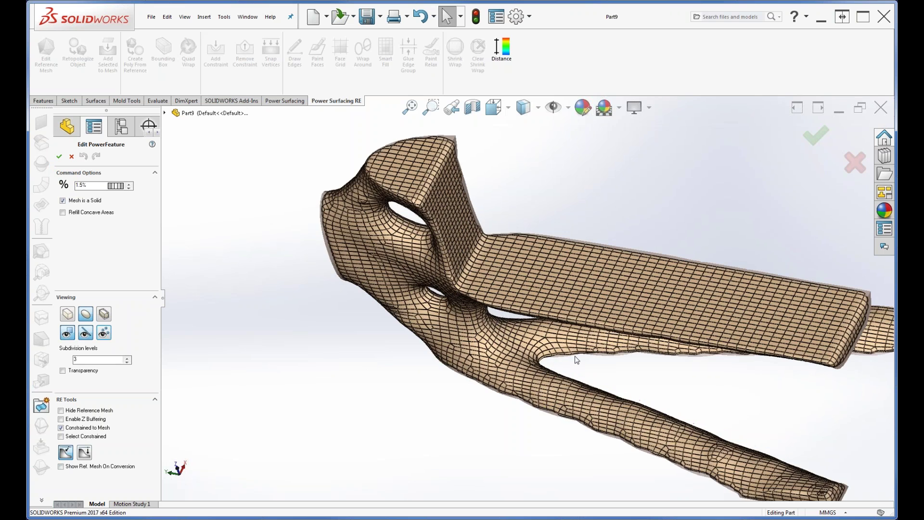
pyautogui.keyDown('ctrl'); pyautogui.moveTo(577, 360); pyautogui.dragTo(467, 377, button='middle'); pyautogui.keyUp('ctrl')
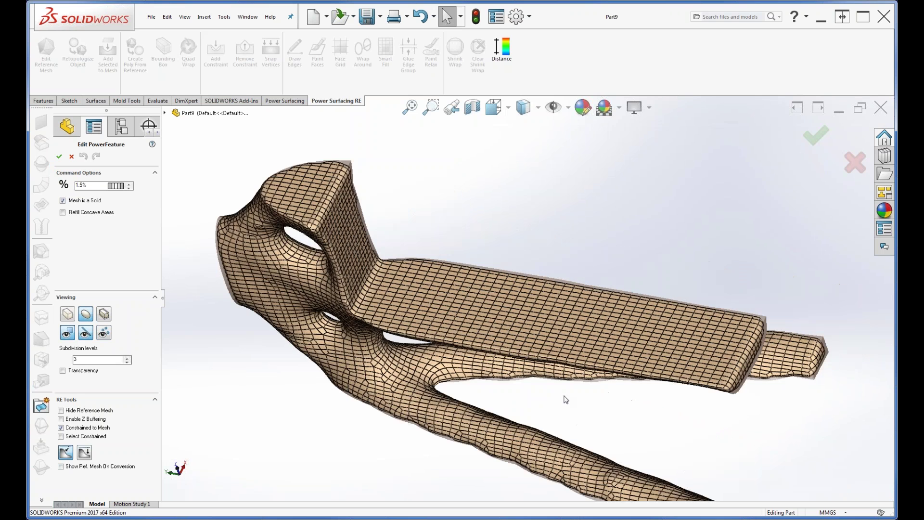
pyautogui.moveTo(565, 400); pyautogui.dragTo(506, 324, button='middle')
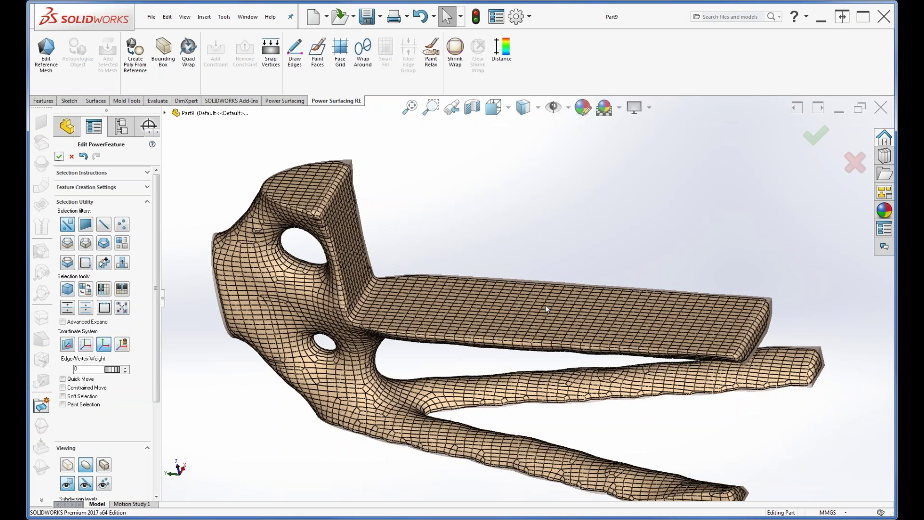
# Step: Select all flat faces on the wide arm's large planar side using face selection and Advanced Expand with a 10° angle
pyautogui.rightClick(591, 315)
pyautogui.click(618, 301)
pyautogui.click(580, 318)
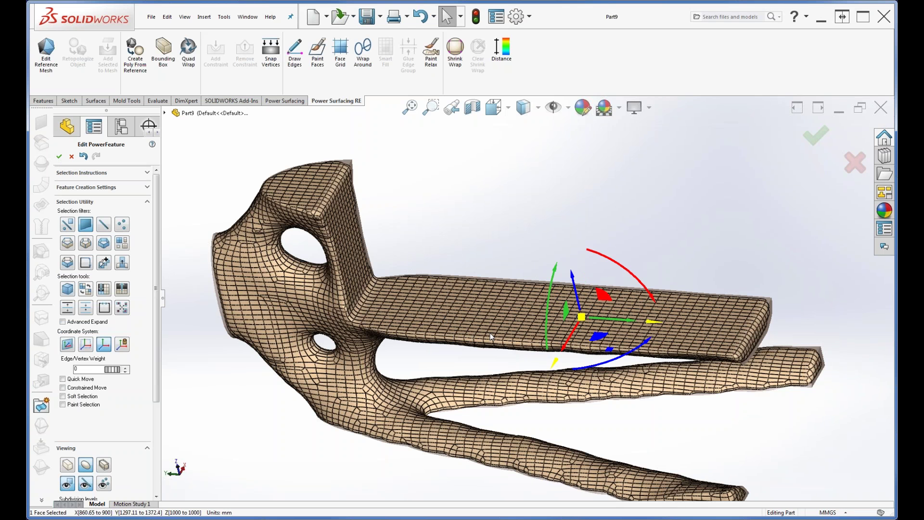
pyautogui.moveTo(566, 325); pyautogui.dragTo(515, 321, button='middle')
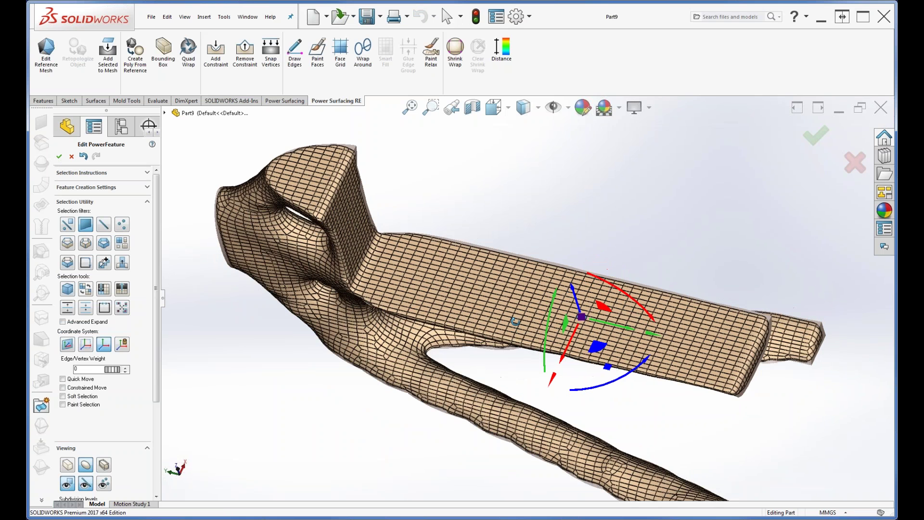
pyautogui.click(63, 322)
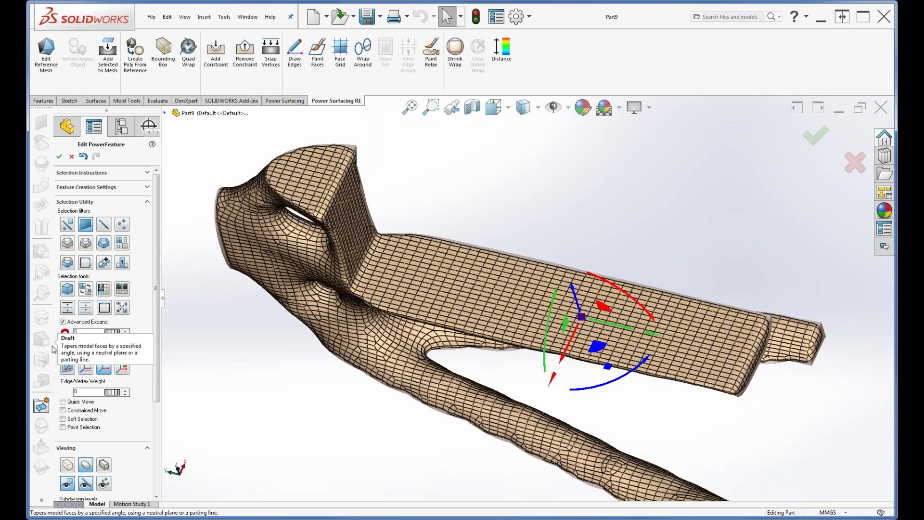
pyautogui.click(68, 308)
pyautogui.click(68, 310)
pyautogui.click(69, 310)
pyautogui.click(69, 310)
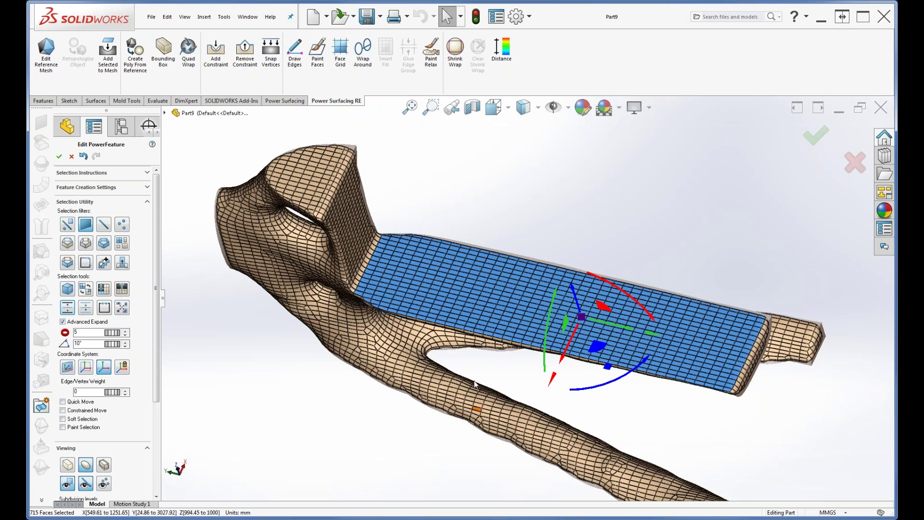
# Step: Sharpen the boundary edges around the selected planar faces of the wide arm
pyautogui.moveTo(480, 369); pyautogui.dragTo(467, 324, button='middle')
pyautogui.press('s')
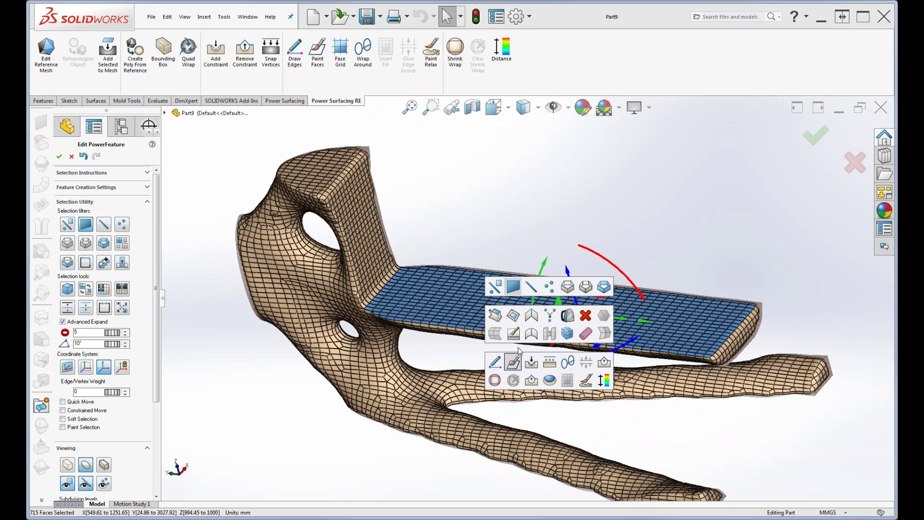
pyautogui.click(531, 319)
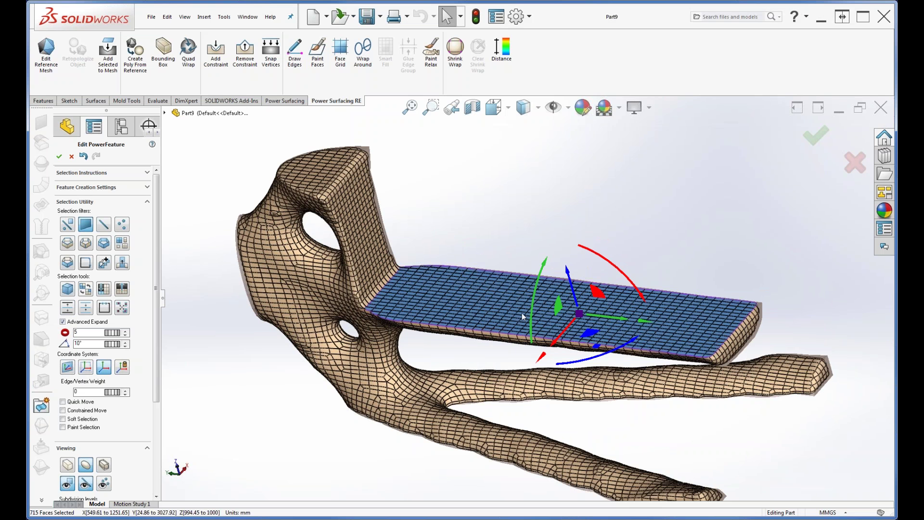
# Step: Select a column of four faces on the wide arm's free end and expand the selection with a 15° angle
pyautogui.moveTo(523, 316); pyautogui.dragTo(494, 316, button='middle')
pyautogui.scroll(-4, 722, 330)
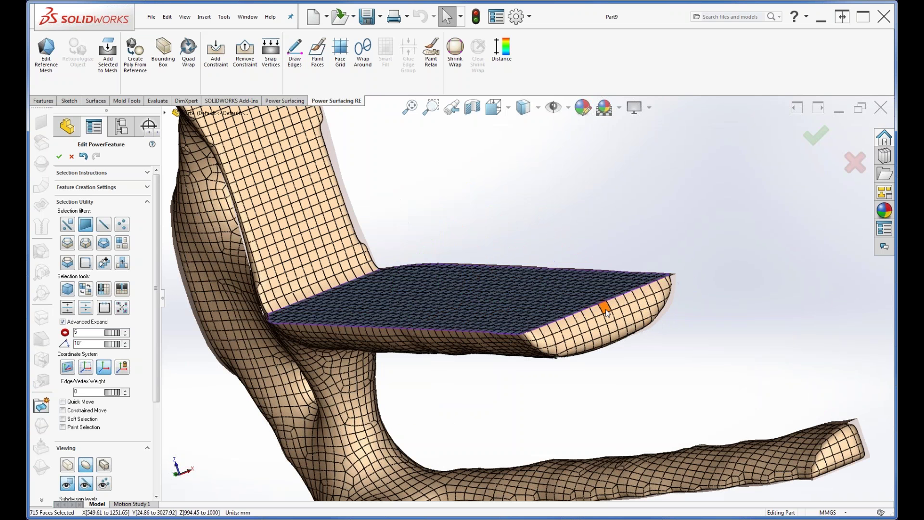
pyautogui.click(605, 307)
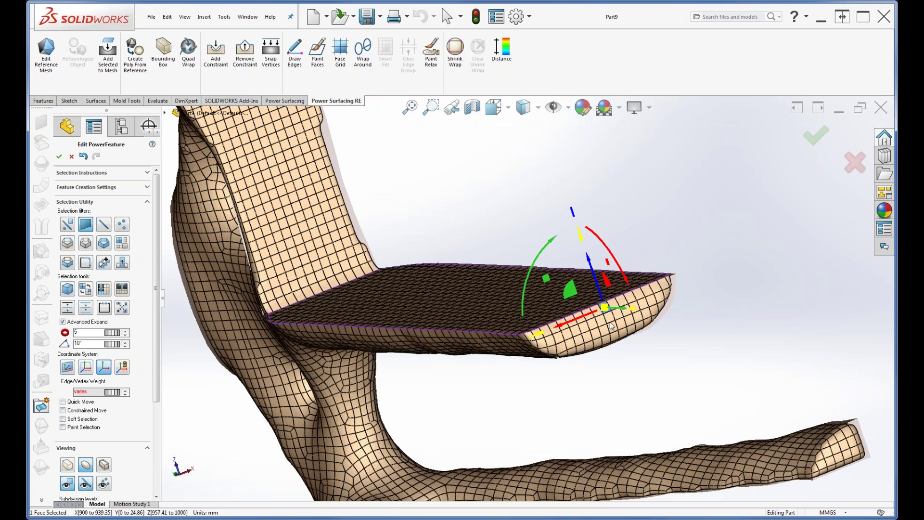
pyautogui.keyDown('ctrl'); pyautogui.click(609, 318); pyautogui.keyUp('ctrl')
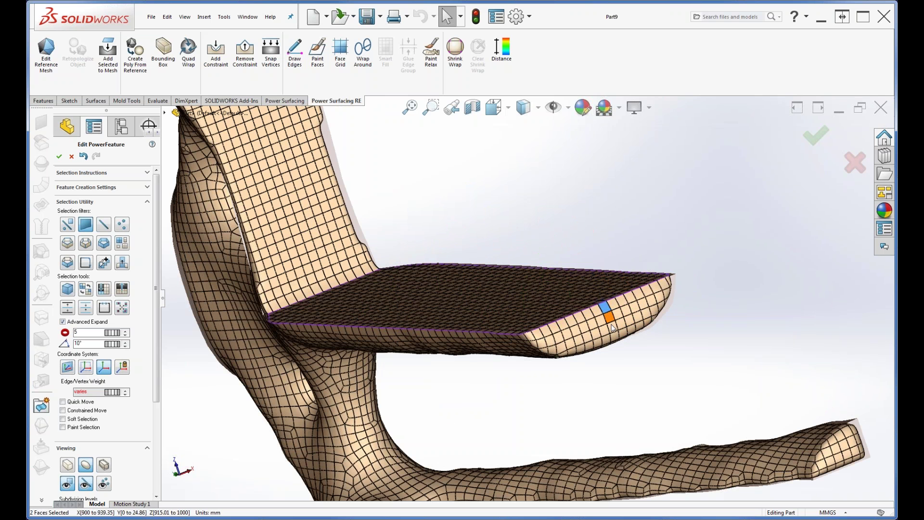
pyautogui.keyDown('ctrl'); pyautogui.click(613, 333); pyautogui.keyUp('ctrl')
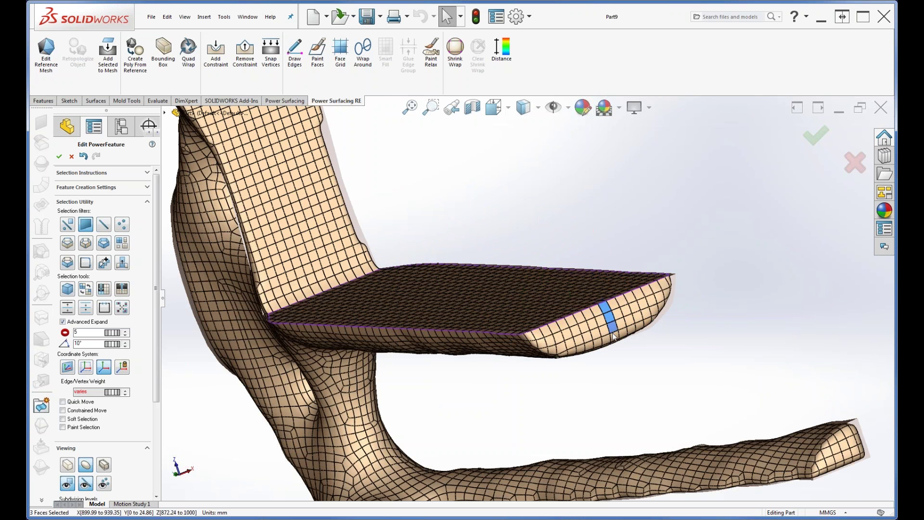
pyautogui.keyDown('ctrl'); pyautogui.click(613, 337); pyautogui.keyUp('ctrl')
pyautogui.click(80, 344)
pyautogui.write('15')
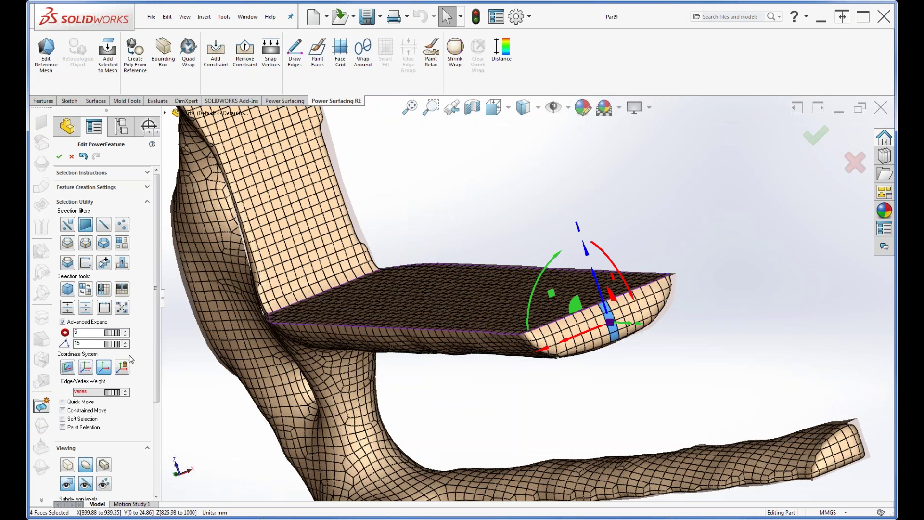
pyautogui.click(67, 308)
pyautogui.click(68, 308)
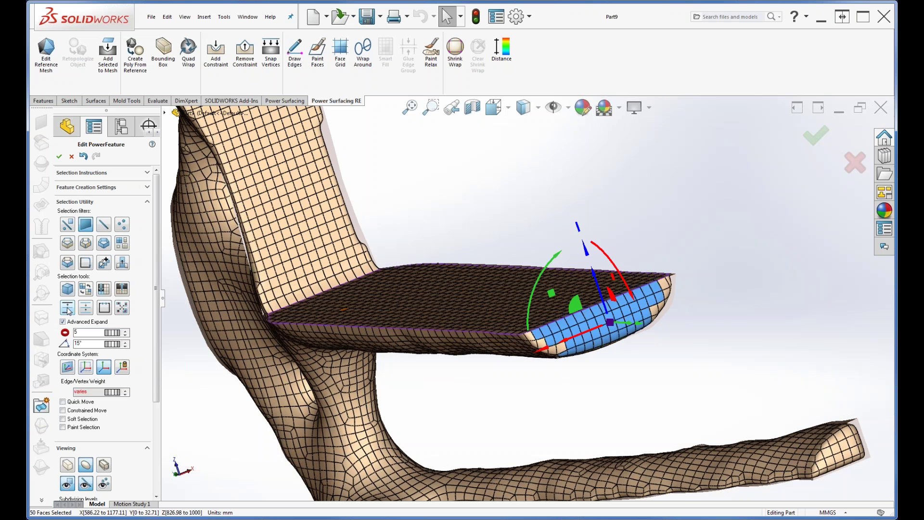
# Step: Add the remaining corner and edge faces on both sides of the wide arm's free end to the selection
pyautogui.moveTo(581, 394); pyautogui.dragTo(526, 340, button='middle')
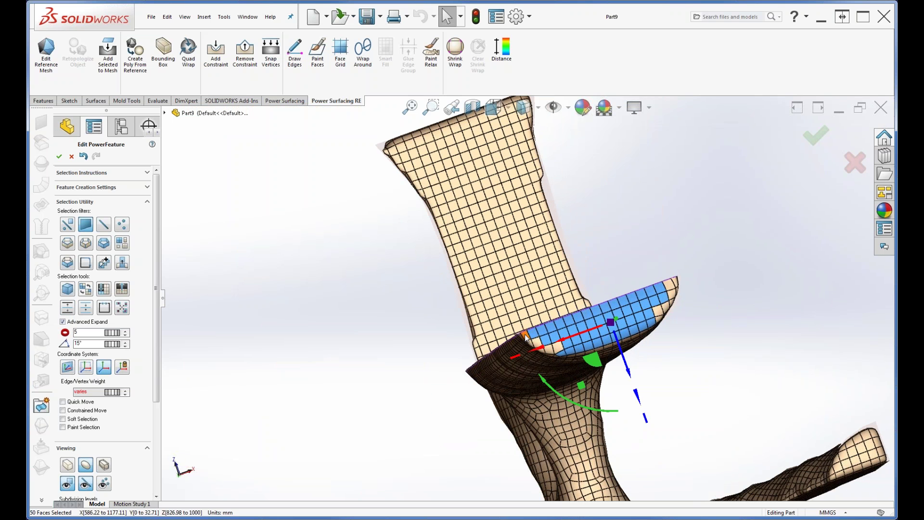
pyautogui.keyDown('ctrl'); pyautogui.click(526, 340); pyautogui.keyUp('ctrl')
pyautogui.keyDown('ctrl'); pyautogui.click(529, 343); pyautogui.keyUp('ctrl')
pyautogui.keyDown('ctrl'); pyautogui.click(539, 347); pyautogui.keyUp('ctrl')
pyautogui.keyDown('ctrl'); pyautogui.click(548, 348); pyautogui.keyUp('ctrl')
pyautogui.keyDown('ctrl'); pyautogui.click(558, 347); pyautogui.keyUp('ctrl')
pyautogui.keyDown('ctrl'); pyautogui.click(658, 318); pyautogui.keyUp('ctrl')
pyautogui.keyDown('ctrl'); pyautogui.click(665, 309); pyautogui.keyUp('ctrl')
pyautogui.keyDown('ctrl'); pyautogui.click(669, 300); pyautogui.keyUp('ctrl')
pyautogui.keyDown('ctrl'); pyautogui.click(671, 291); pyautogui.keyUp('ctrl')
pyautogui.keyDown('ctrl'); pyautogui.click(673, 285); pyautogui.keyUp('ctrl')
pyautogui.keyDown('ctrl'); pyautogui.click(676, 283); pyautogui.keyUp('ctrl')
pyautogui.moveTo(717, 343); pyautogui.dragTo(676, 339, button='middle')
pyautogui.keyDown('ctrl'); pyautogui.click(675, 291); pyautogui.keyUp('ctrl')
pyautogui.keyDown('ctrl'); pyautogui.click(671, 300); pyautogui.keyUp('ctrl')
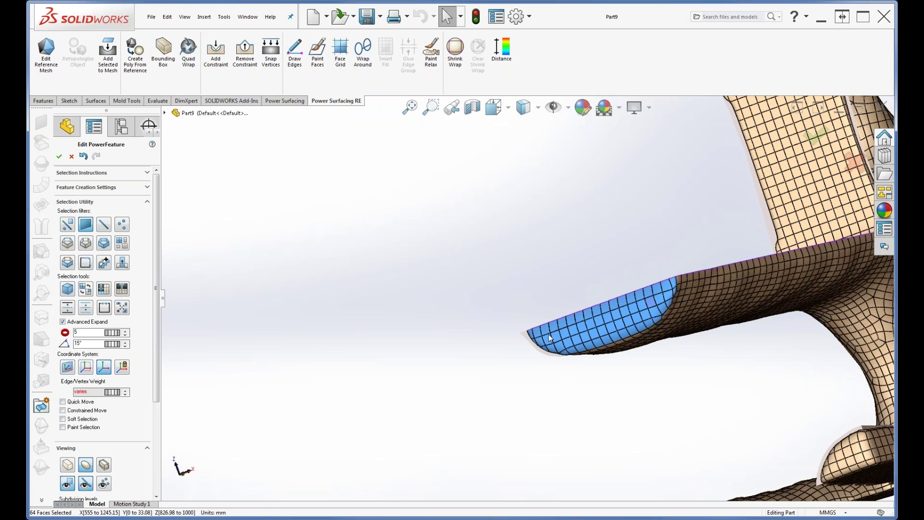
# Step: Sharpen the boundary edges of the wide arm's selected end faces and flatten the faces along Y onto the end plane
pyautogui.moveTo(602, 366); pyautogui.dragTo(572, 381, button='middle')
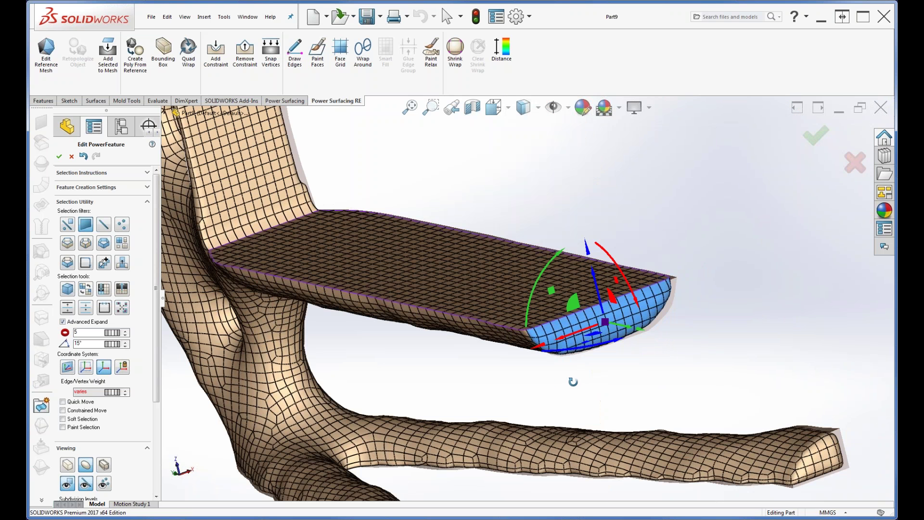
pyautogui.press('s')
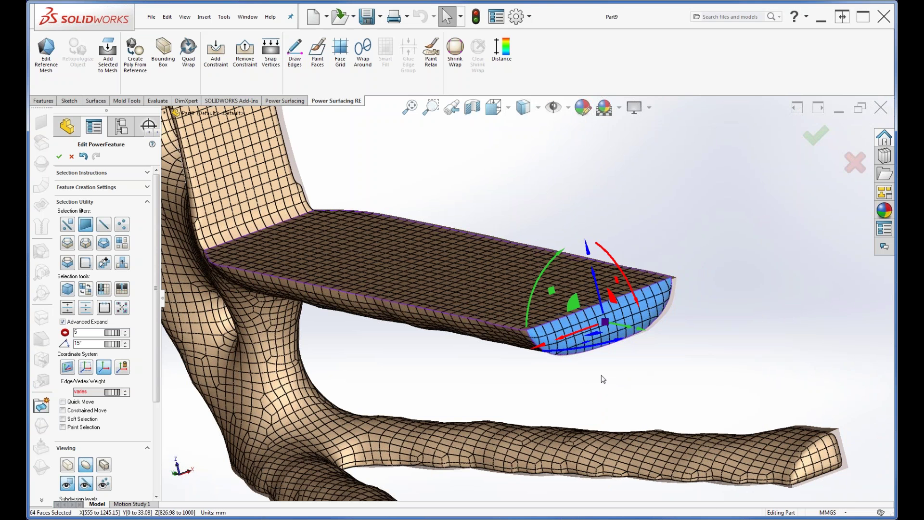
pyautogui.moveTo(602, 385); pyautogui.dragTo(644, 364, button='middle')
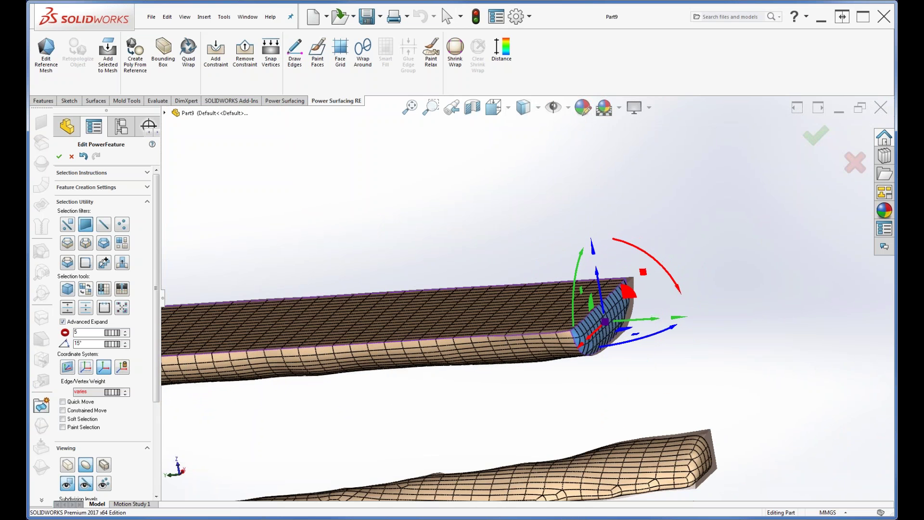
pyautogui.moveTo(639, 320); pyautogui.dragTo(653, 319)
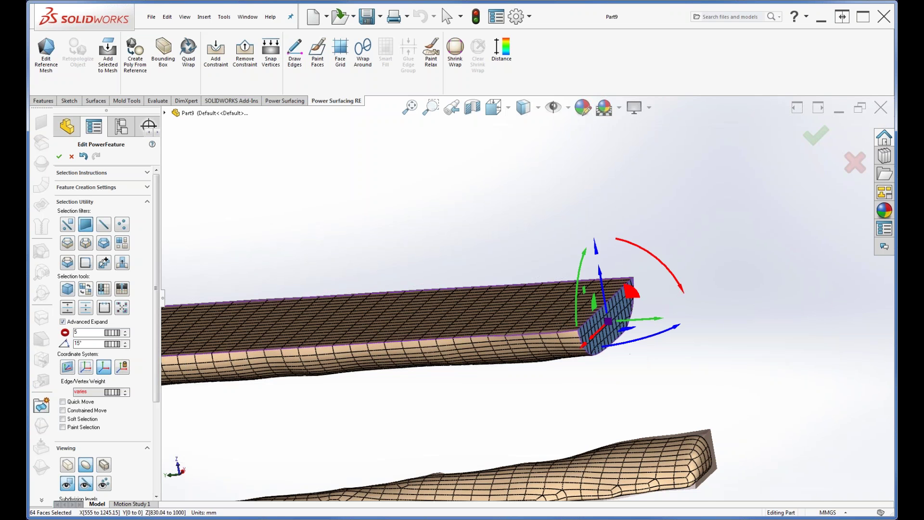
pyautogui.moveTo(639, 366); pyautogui.dragTo(662, 273, button='middle')
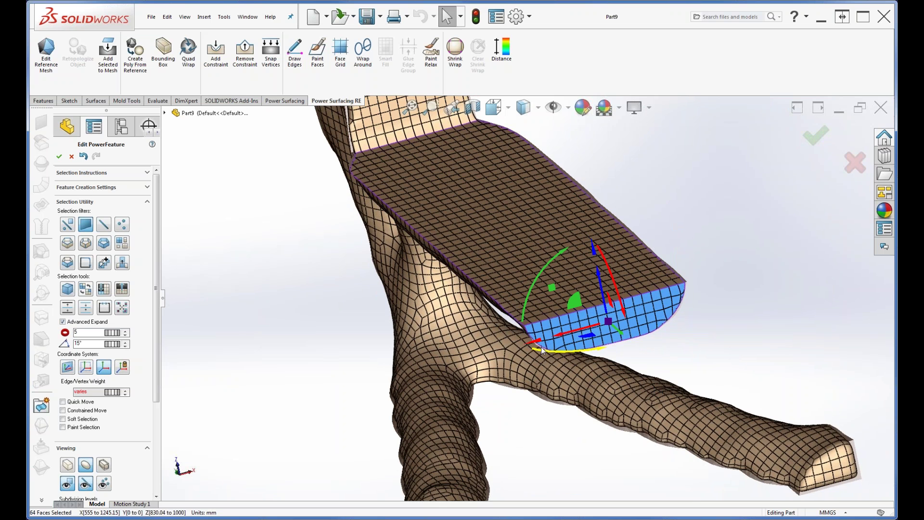
# Step: Scale the selected end faces of the wide arm slightly outward along X, inspect the whole bracket, and clear the selection
pyautogui.moveTo(539, 343); pyautogui.dragTo(538, 347)
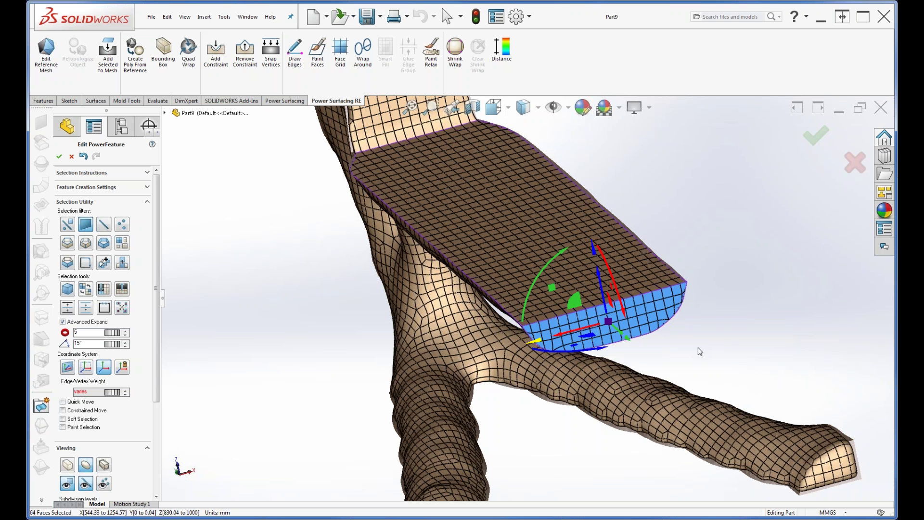
pyautogui.moveTo(700, 352); pyautogui.dragTo(699, 351, button='middle')
pyautogui.moveTo(472, 374); pyautogui.dragTo(470, 345, button='middle')
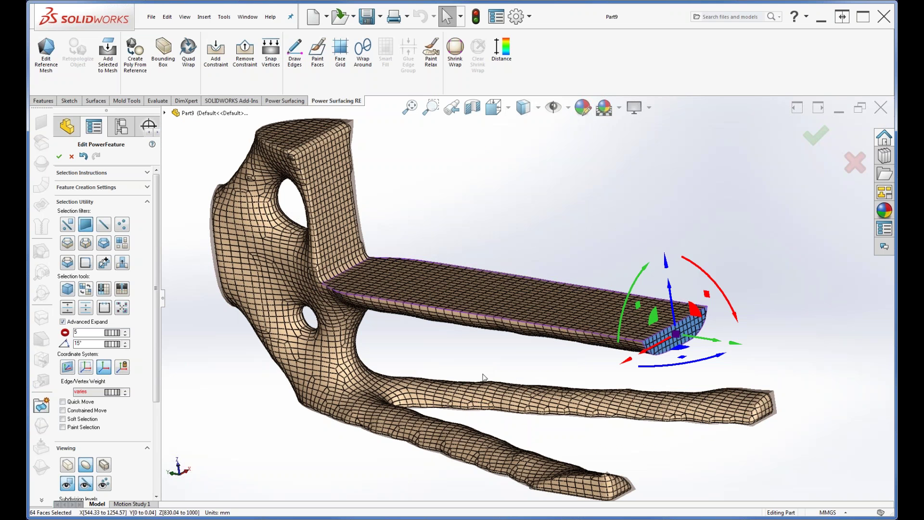
pyautogui.moveTo(490, 356); pyautogui.dragTo(479, 362, button='middle')
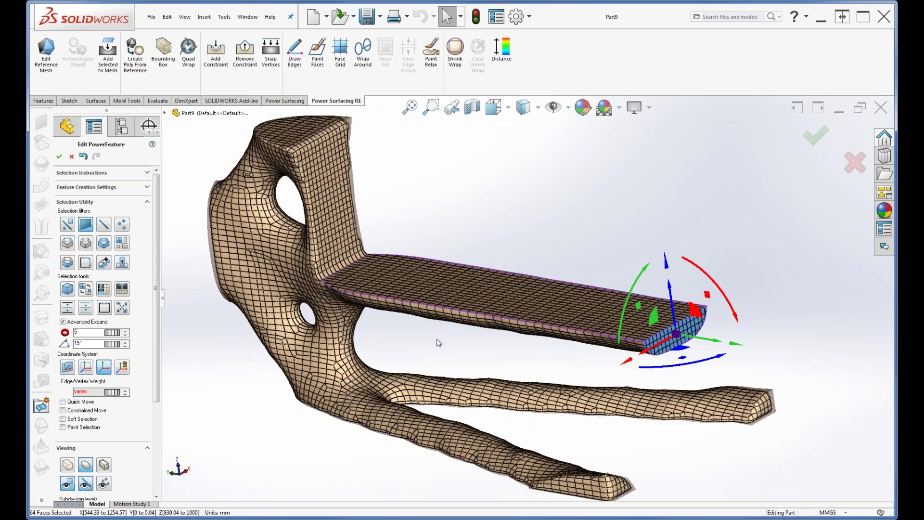
pyautogui.press('f')
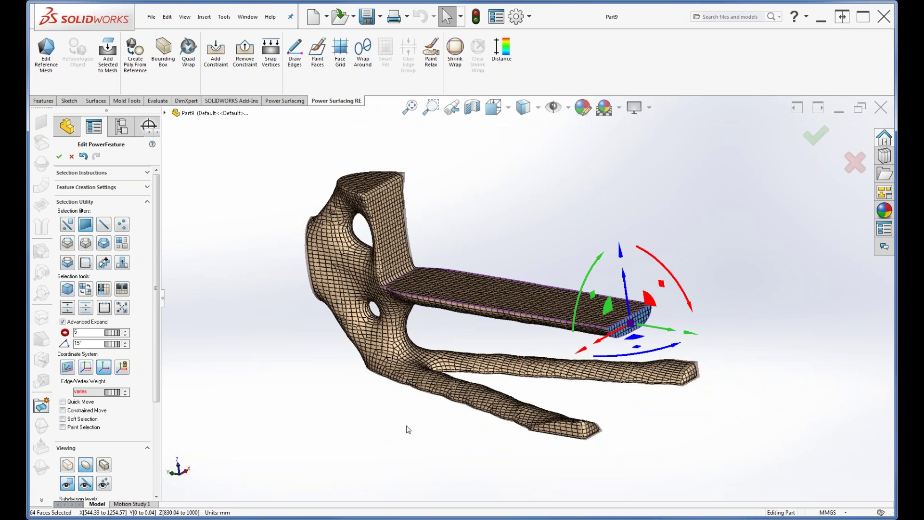
pyautogui.click(399, 438)
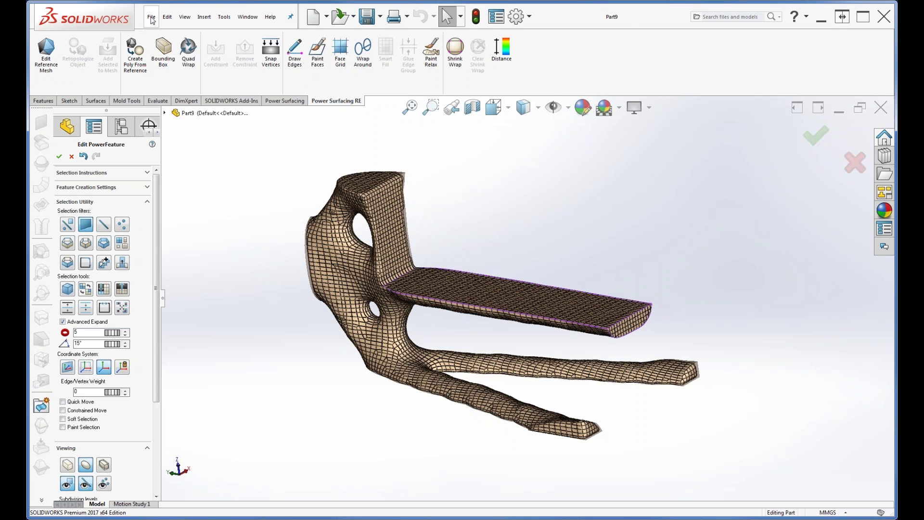
# Step: Cancel the PowerFeature edit, discarding the mesh changes, and close the part without saving
pyautogui.click(71, 156)
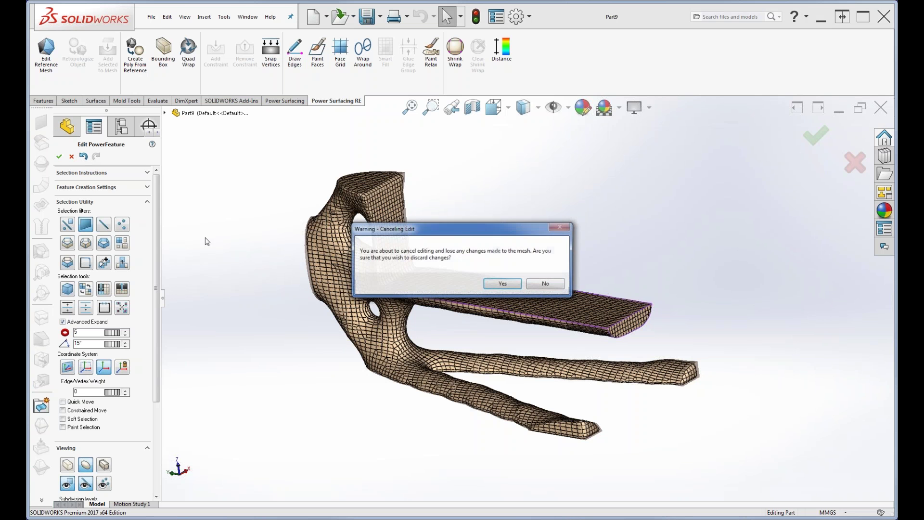
pyautogui.click(503, 285)
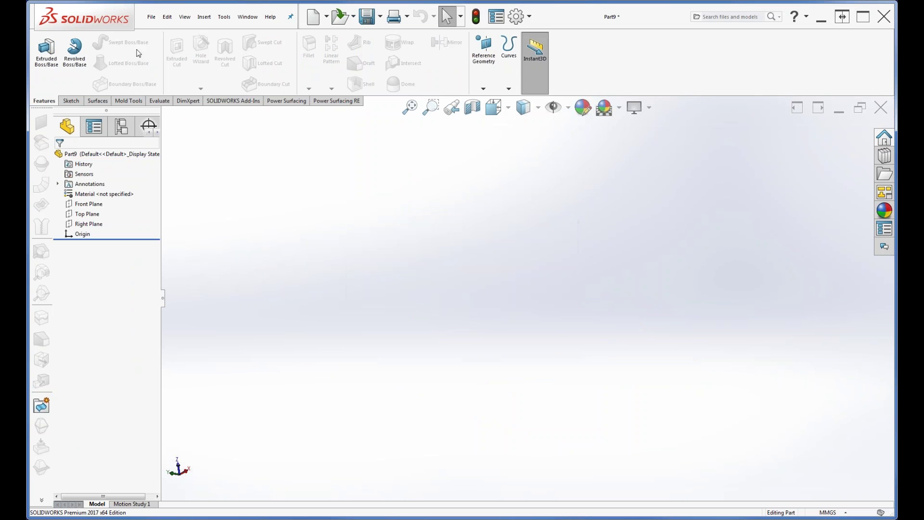
pyautogui.click(151, 17)
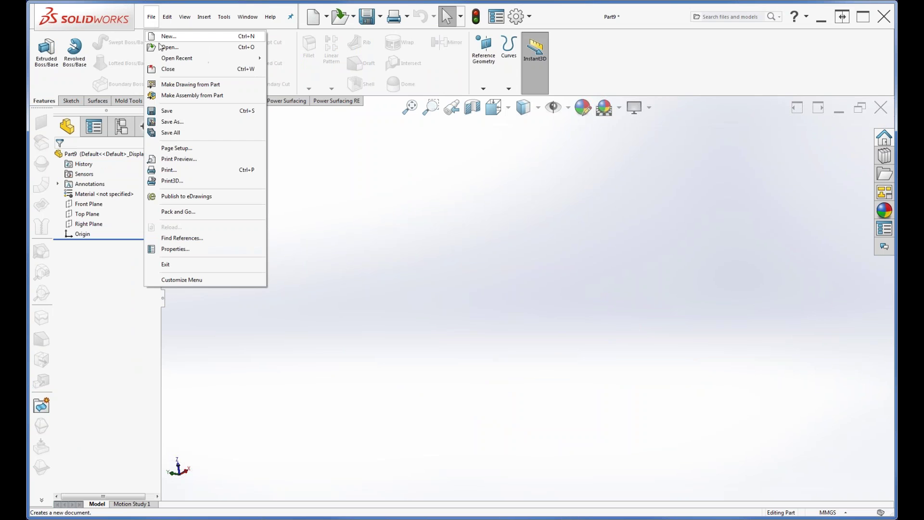
pyautogui.click(168, 71)
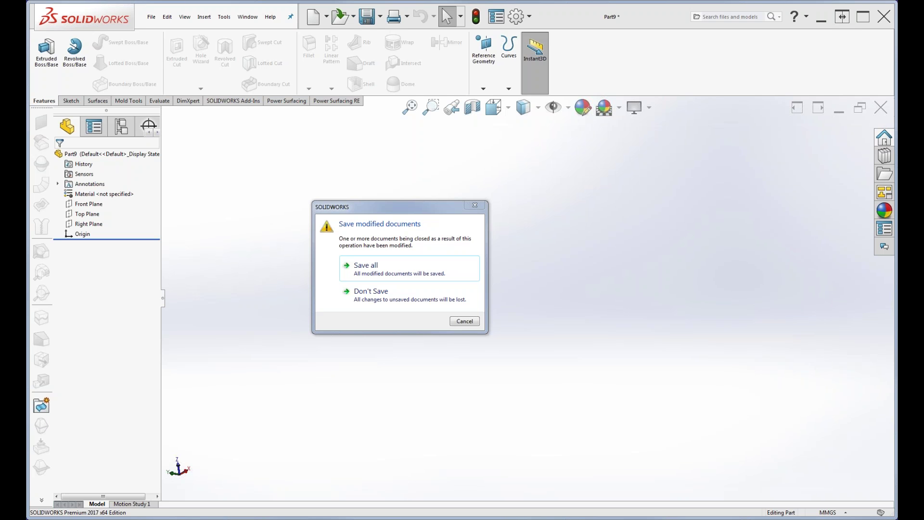
pyautogui.click(380, 295)
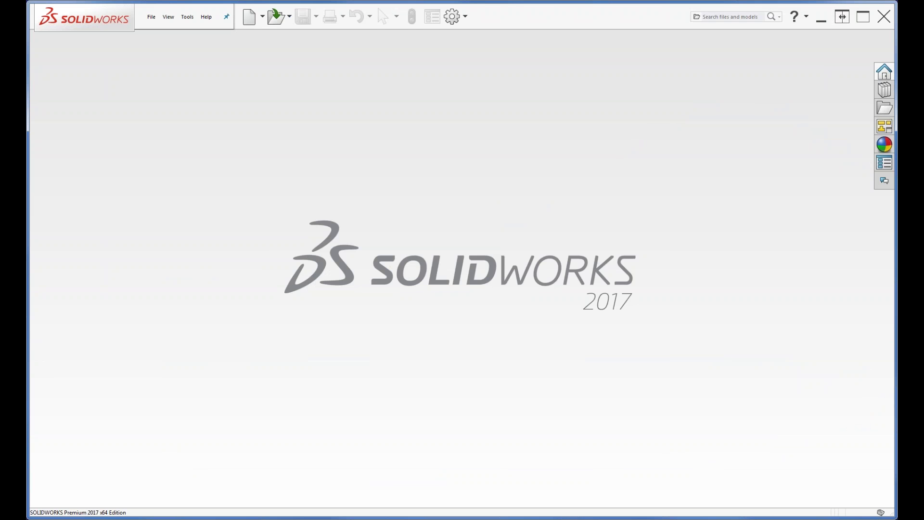